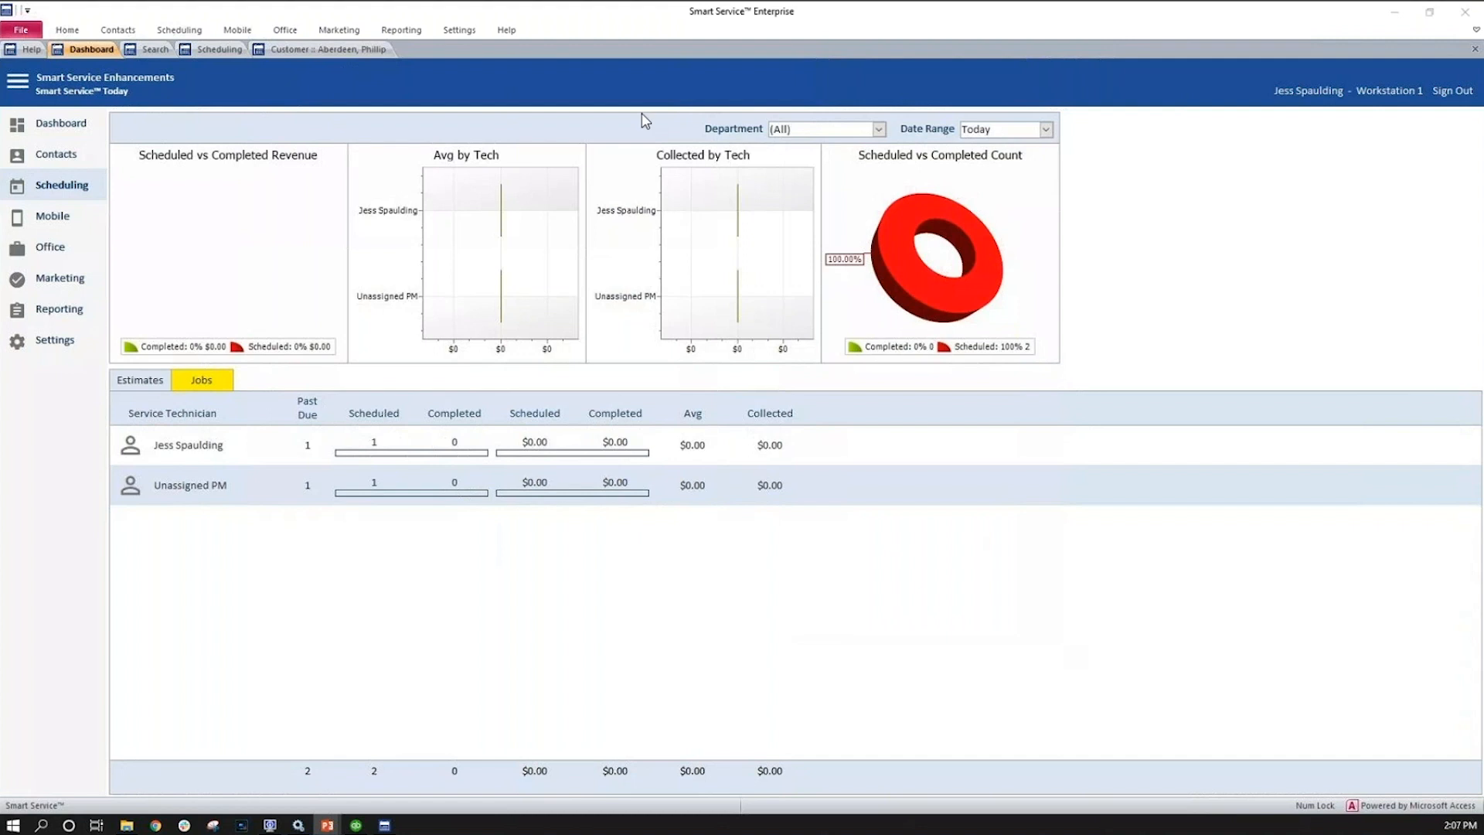
Search the equipment records with the wildcard * to list every customer's equipment.
left_click(147, 48)
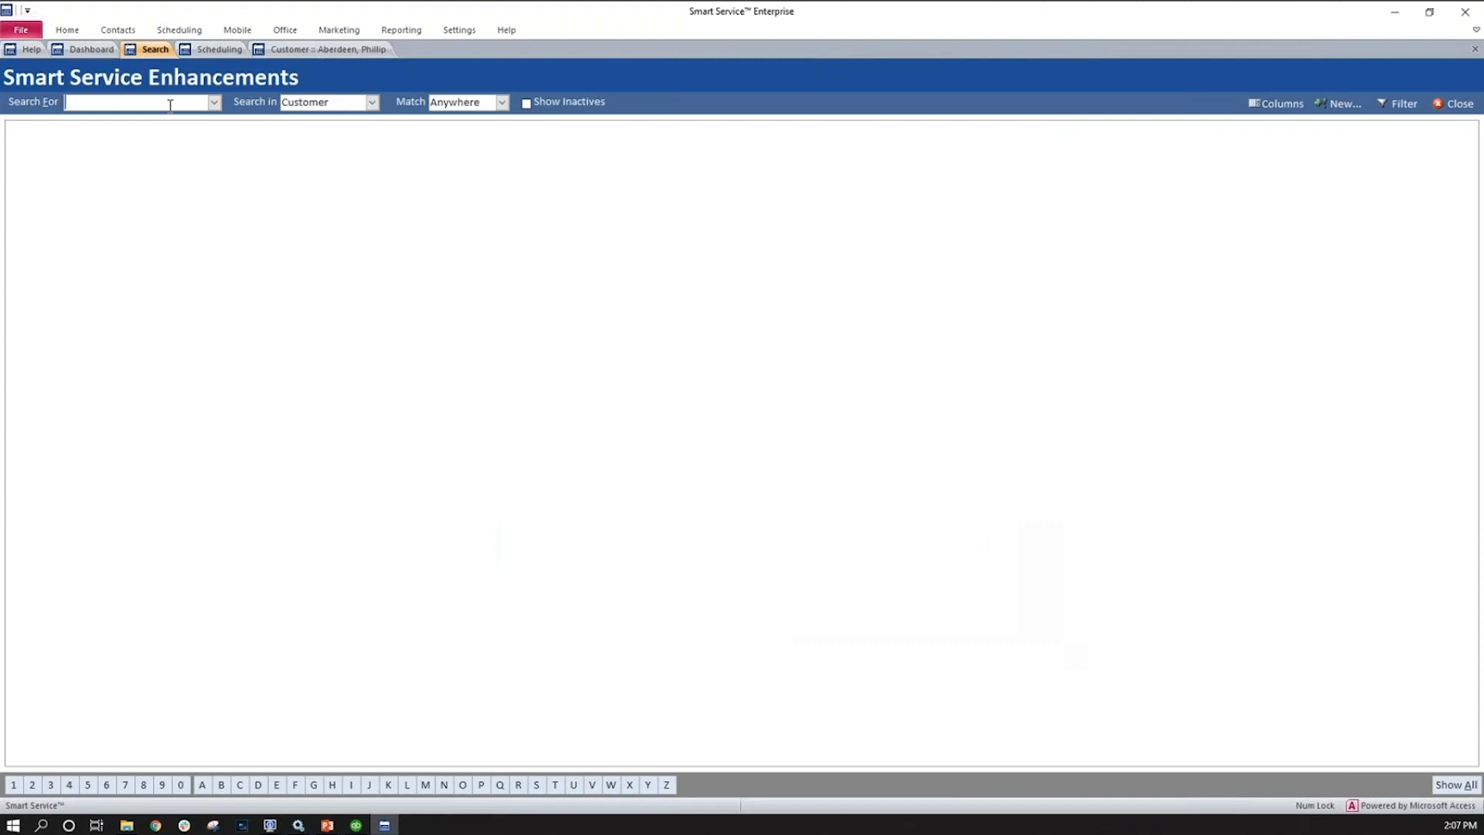
left_click(372, 104)
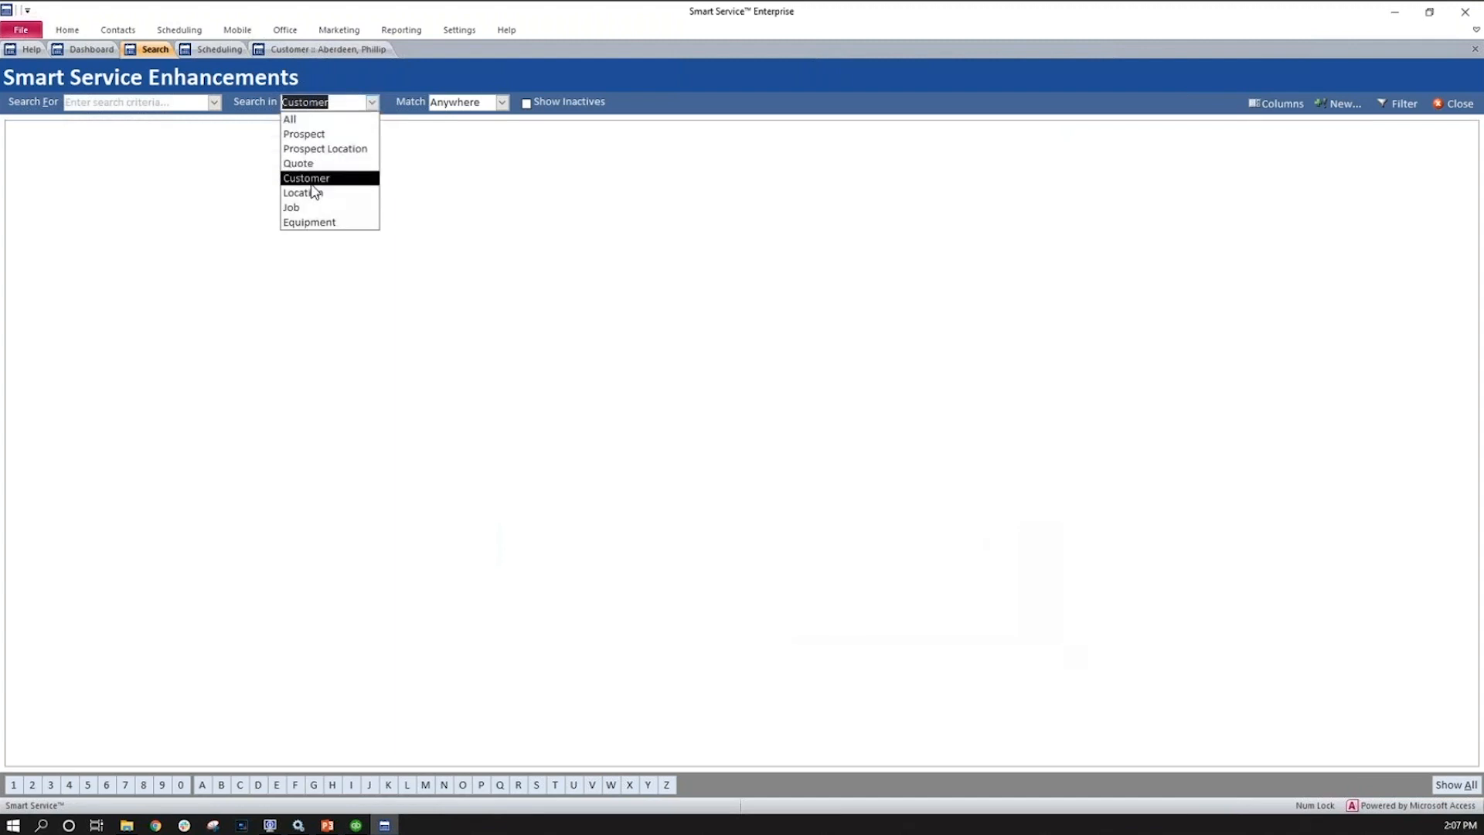
left_click(324, 223)
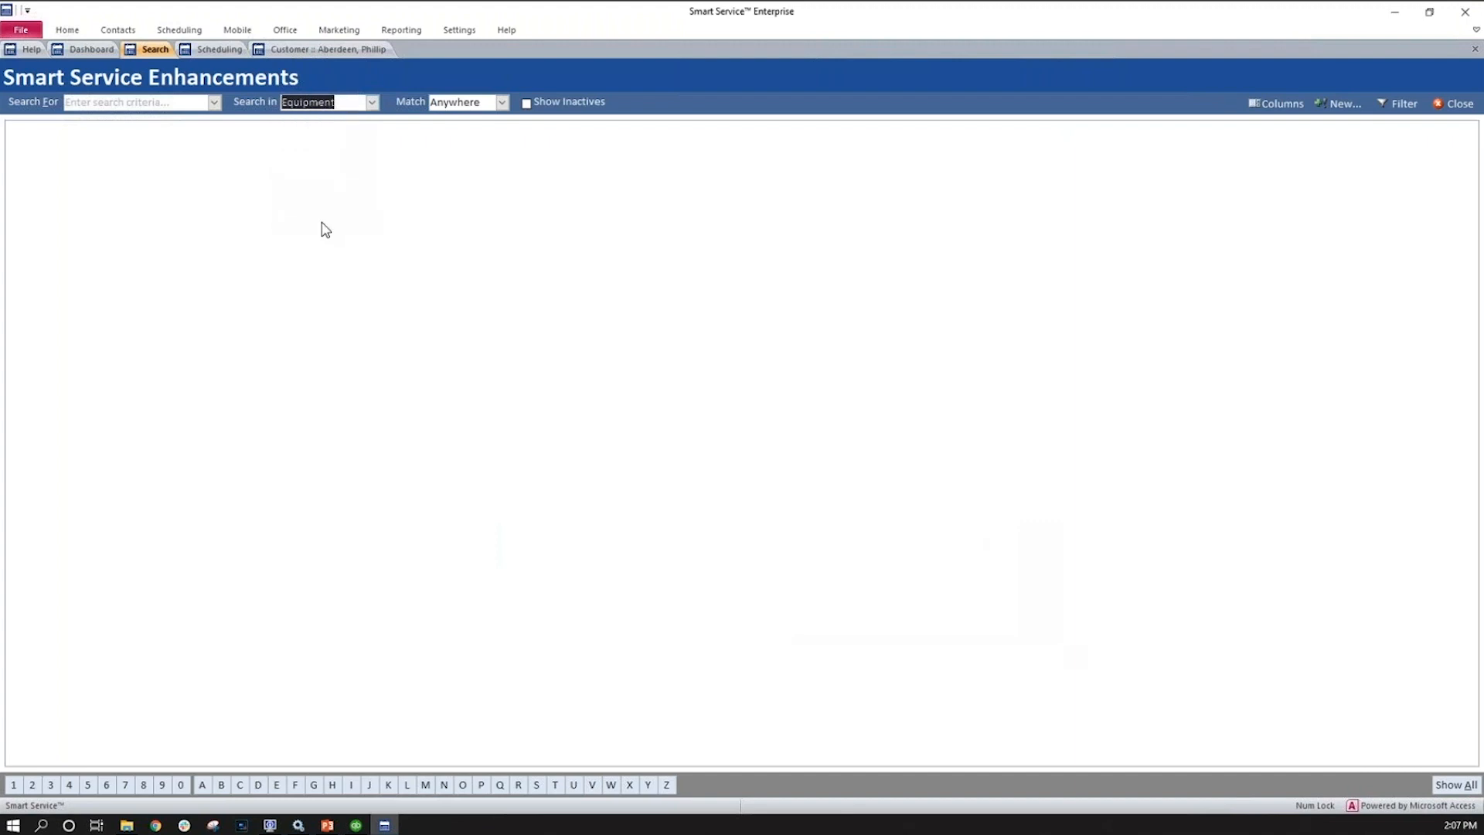
left_click(153, 102)
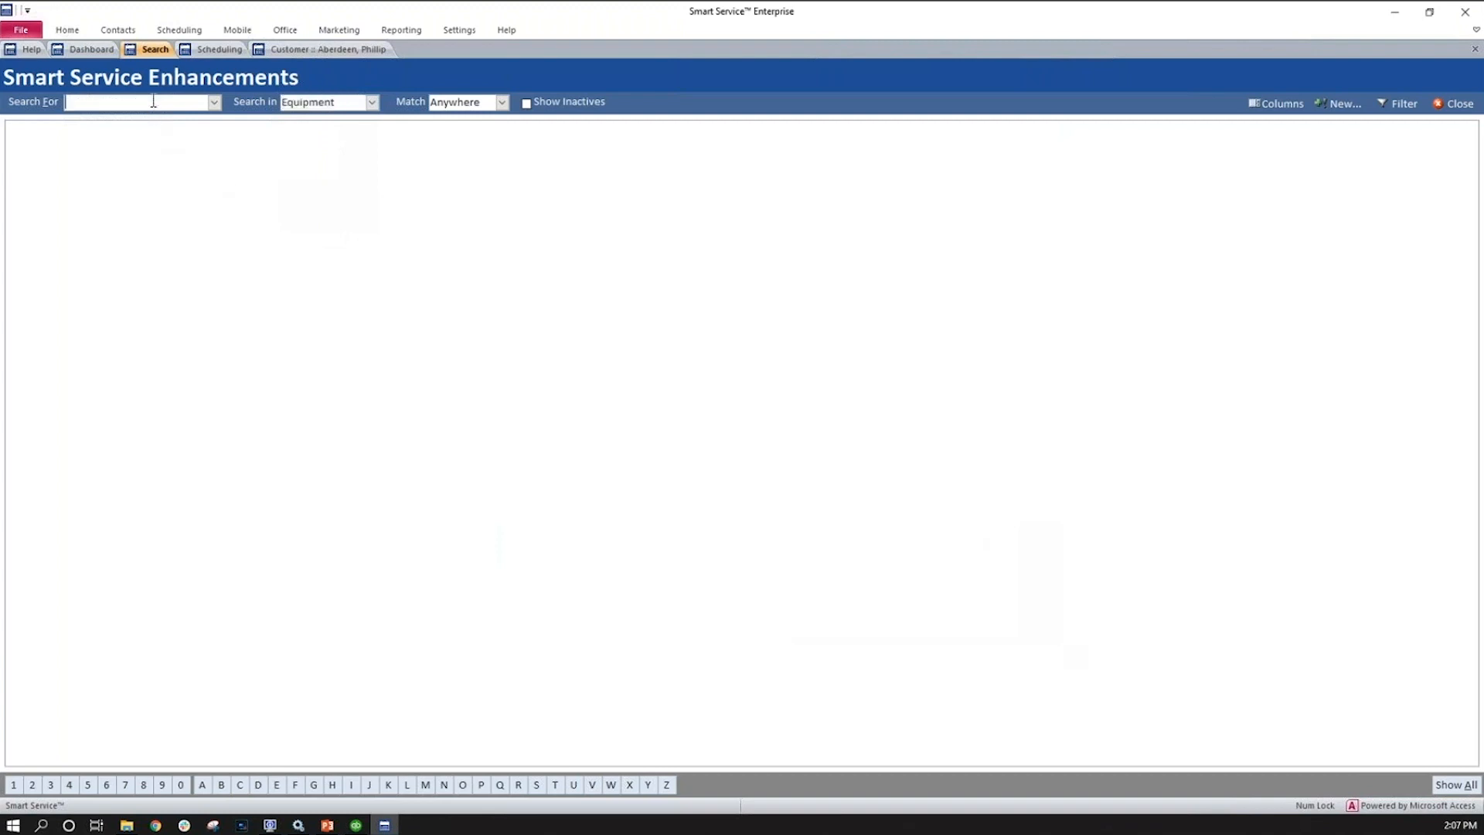
type("*")
key("Return")
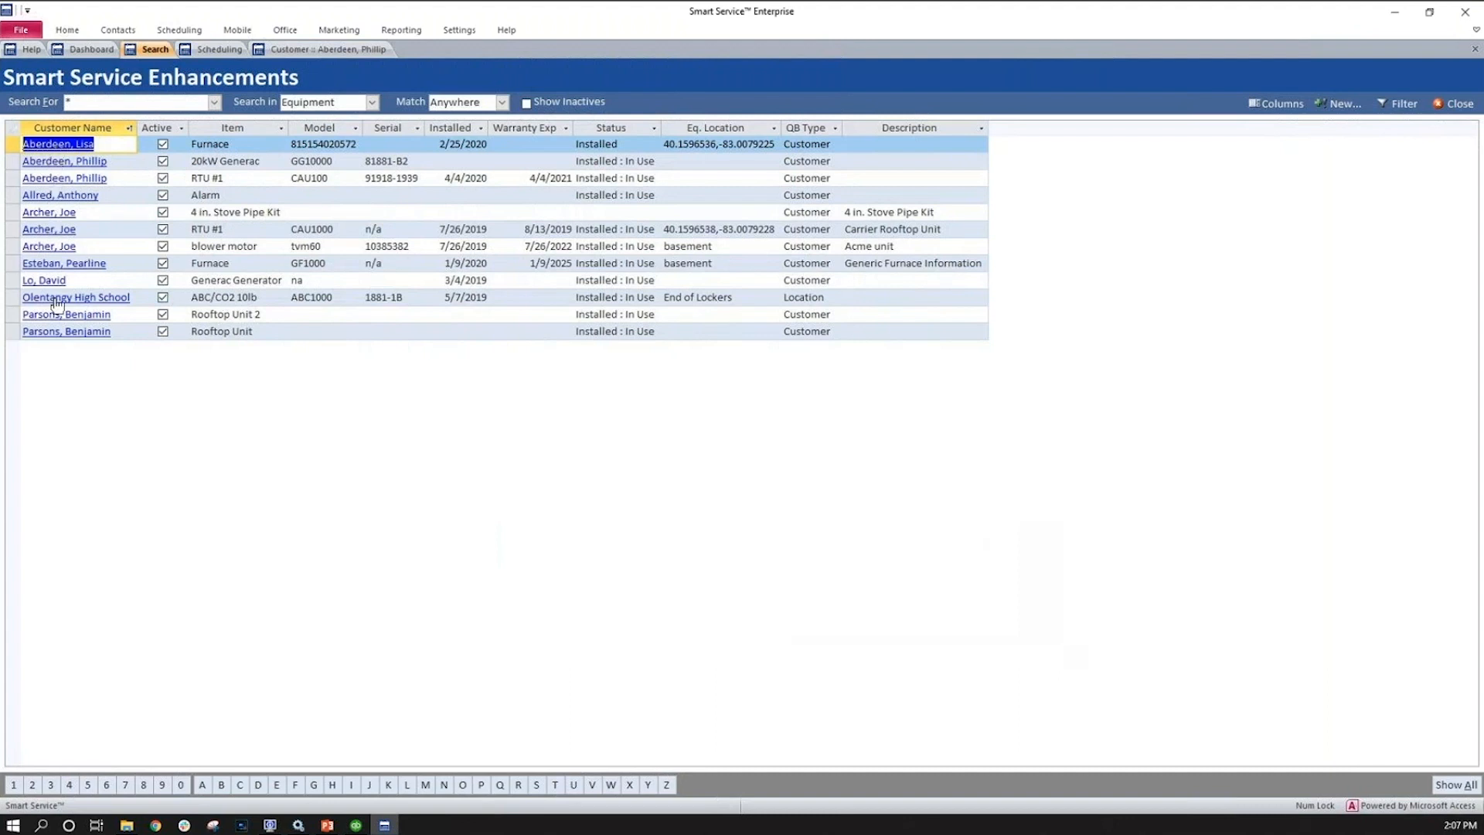
Open the equipment list of the already open customer record and examine its type, group, model and sort options.
left_click(281, 46)
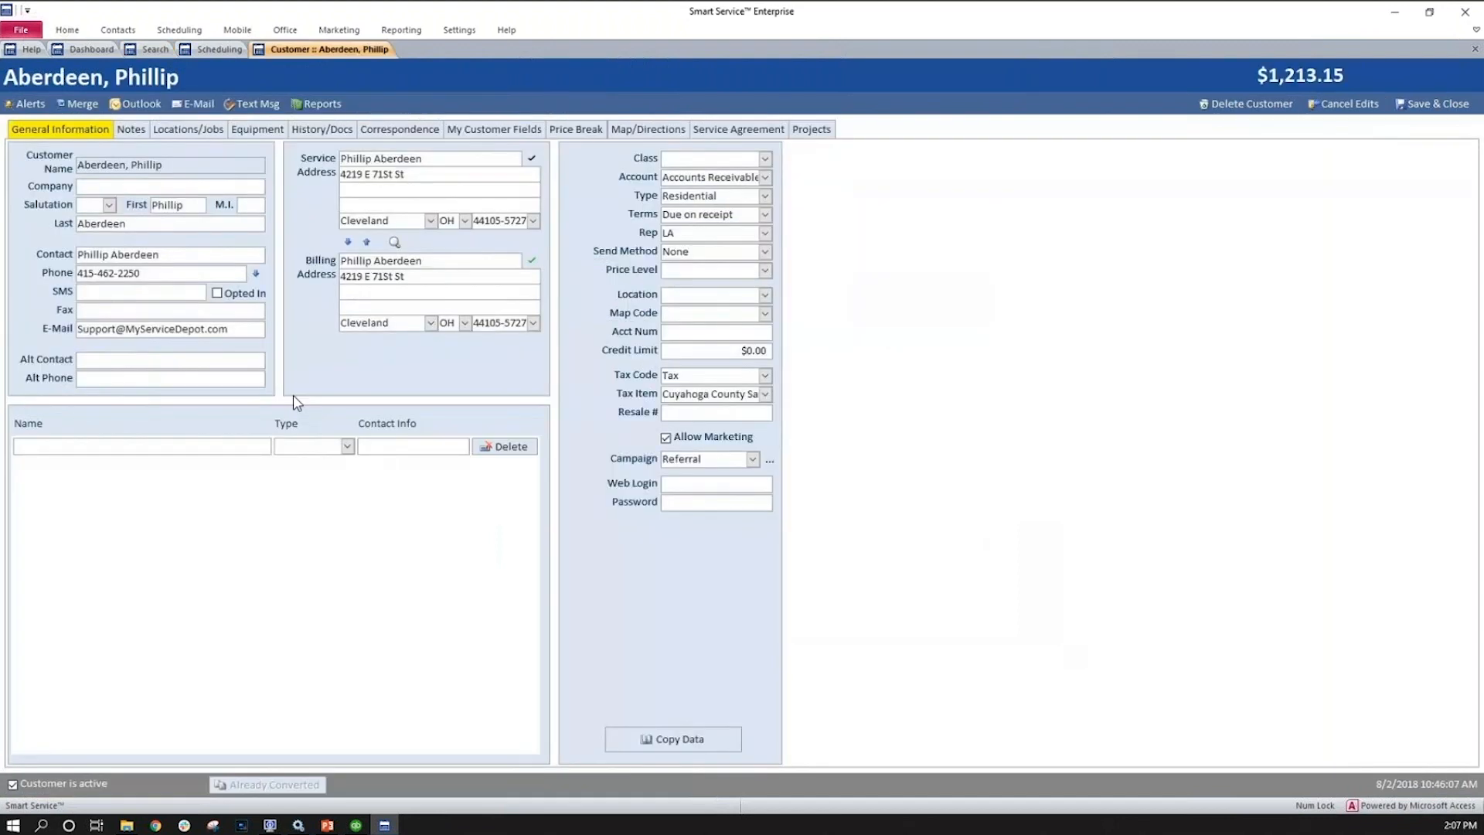
left_click(255, 133)
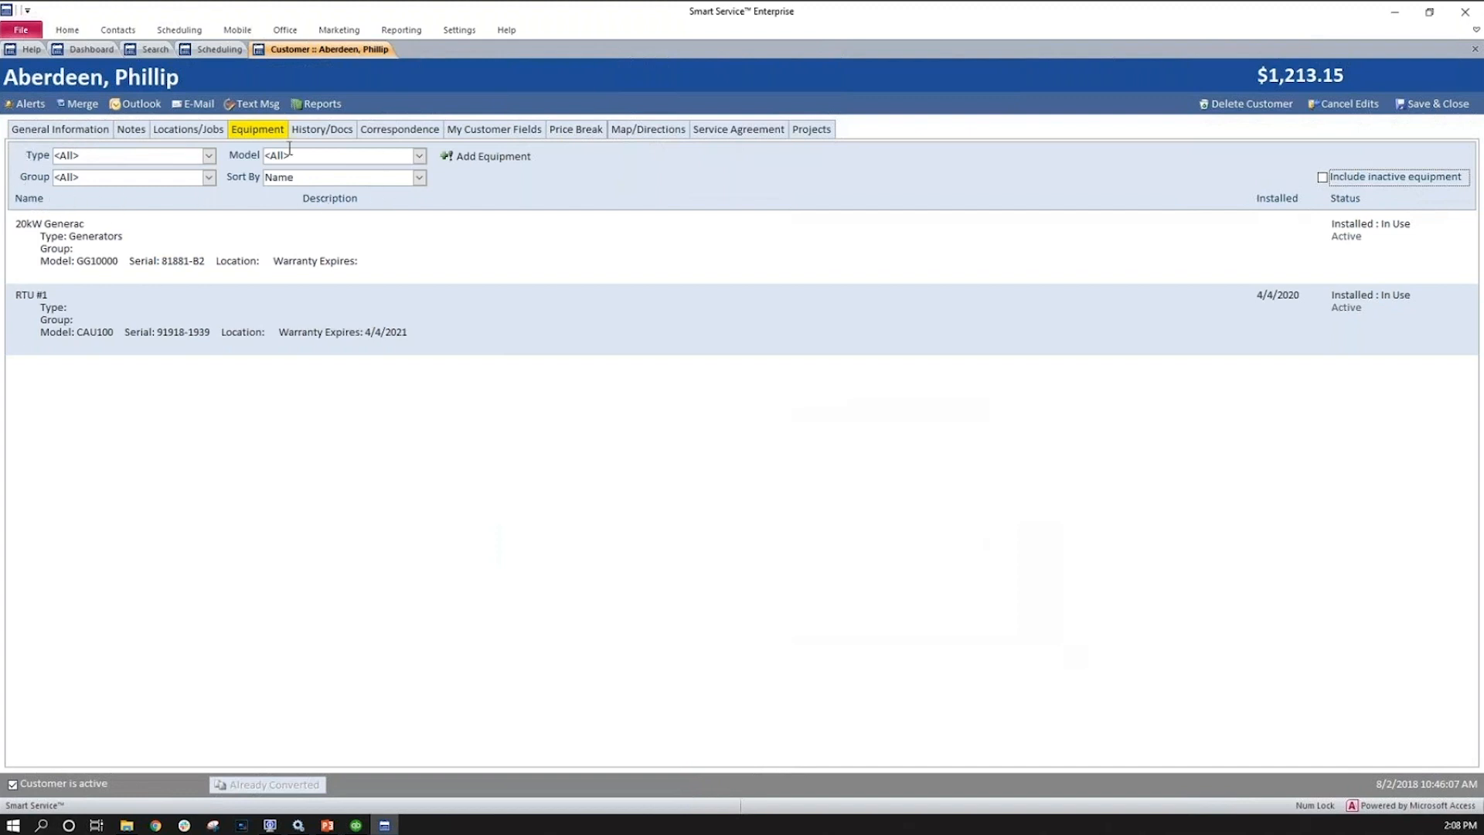
left_click(209, 155)
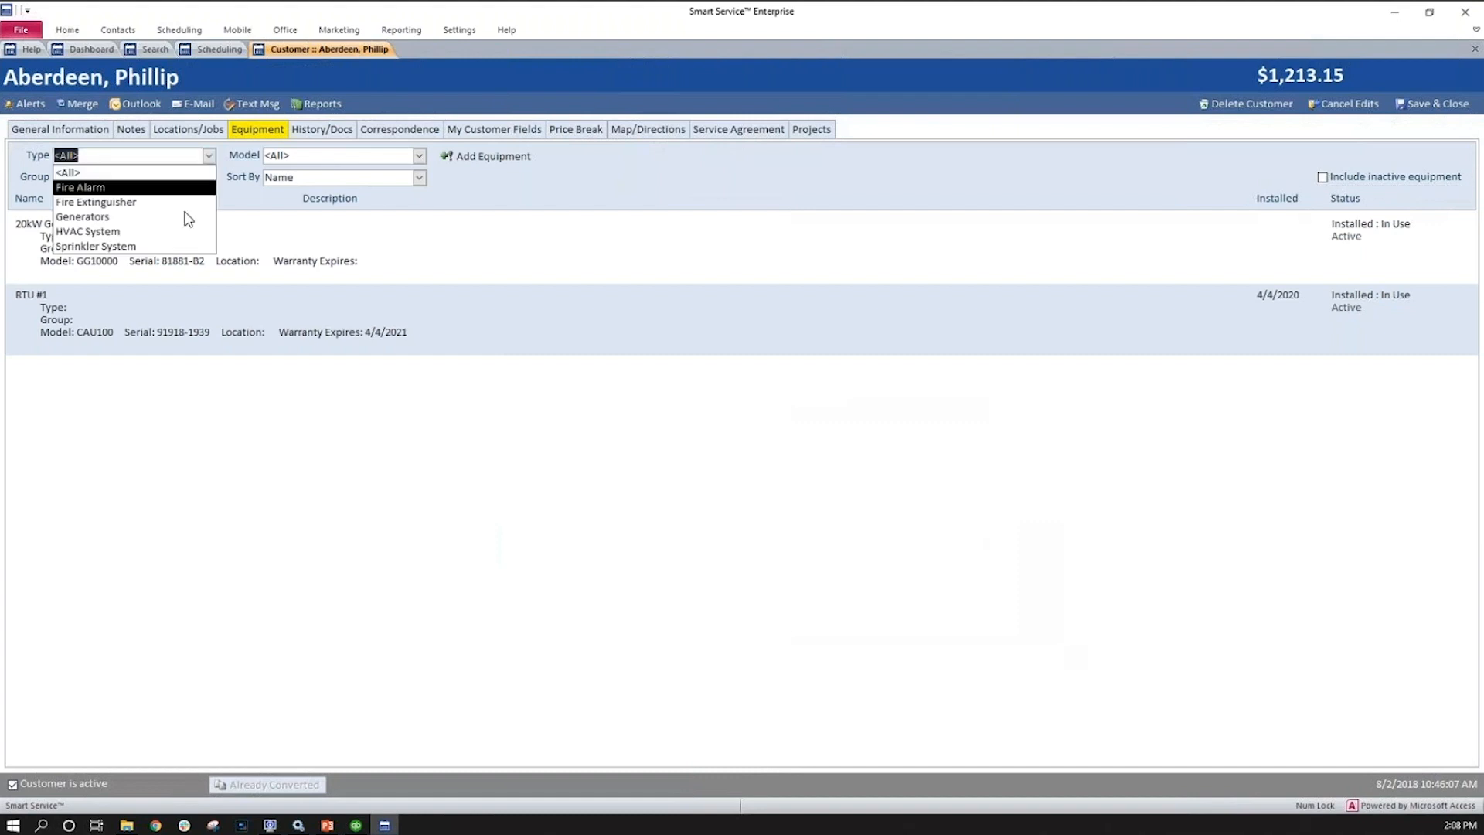
left_click(230, 183)
left_click(208, 157)
left_click(209, 156)
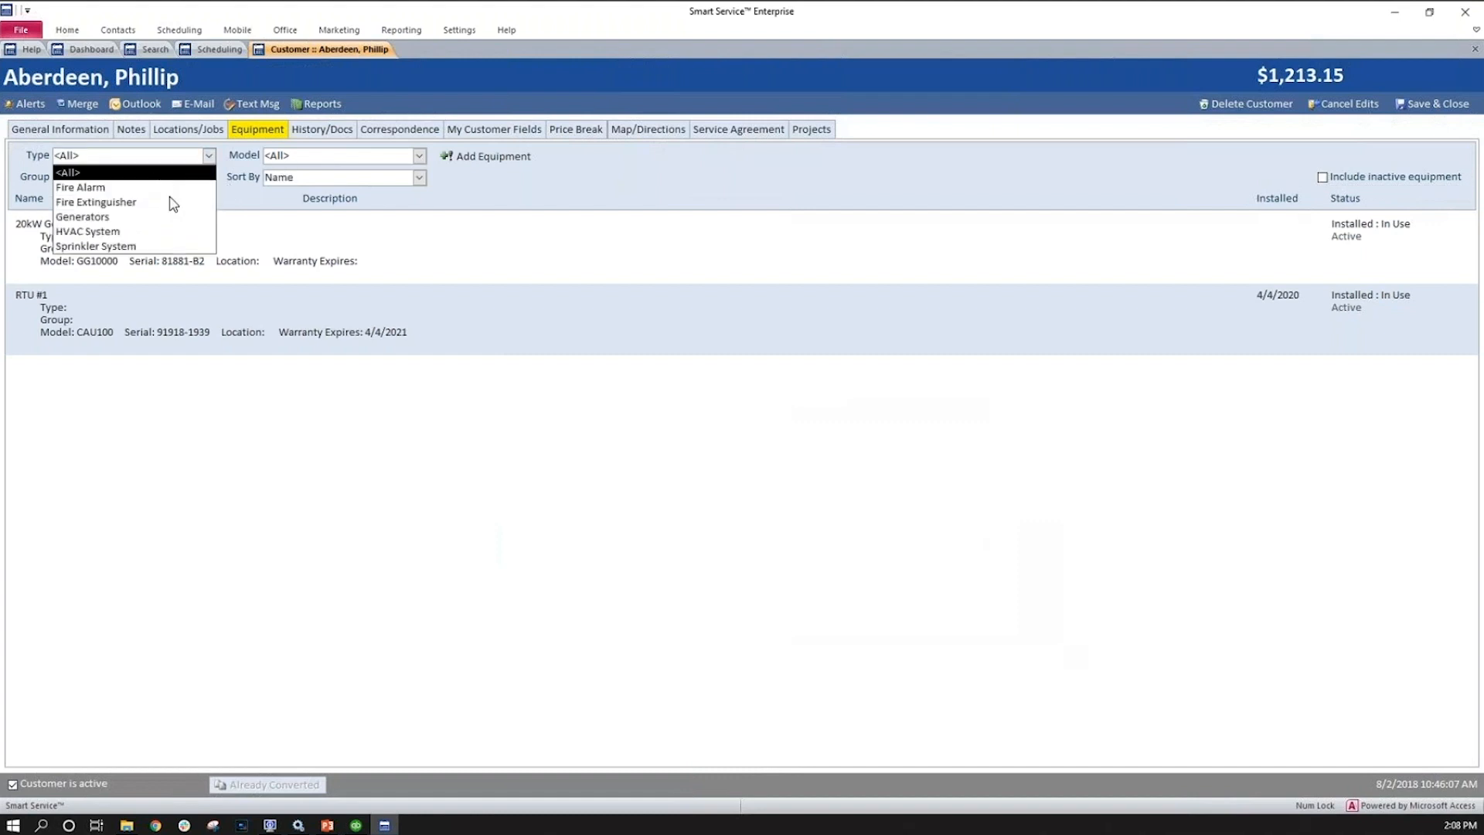
left_click(229, 168)
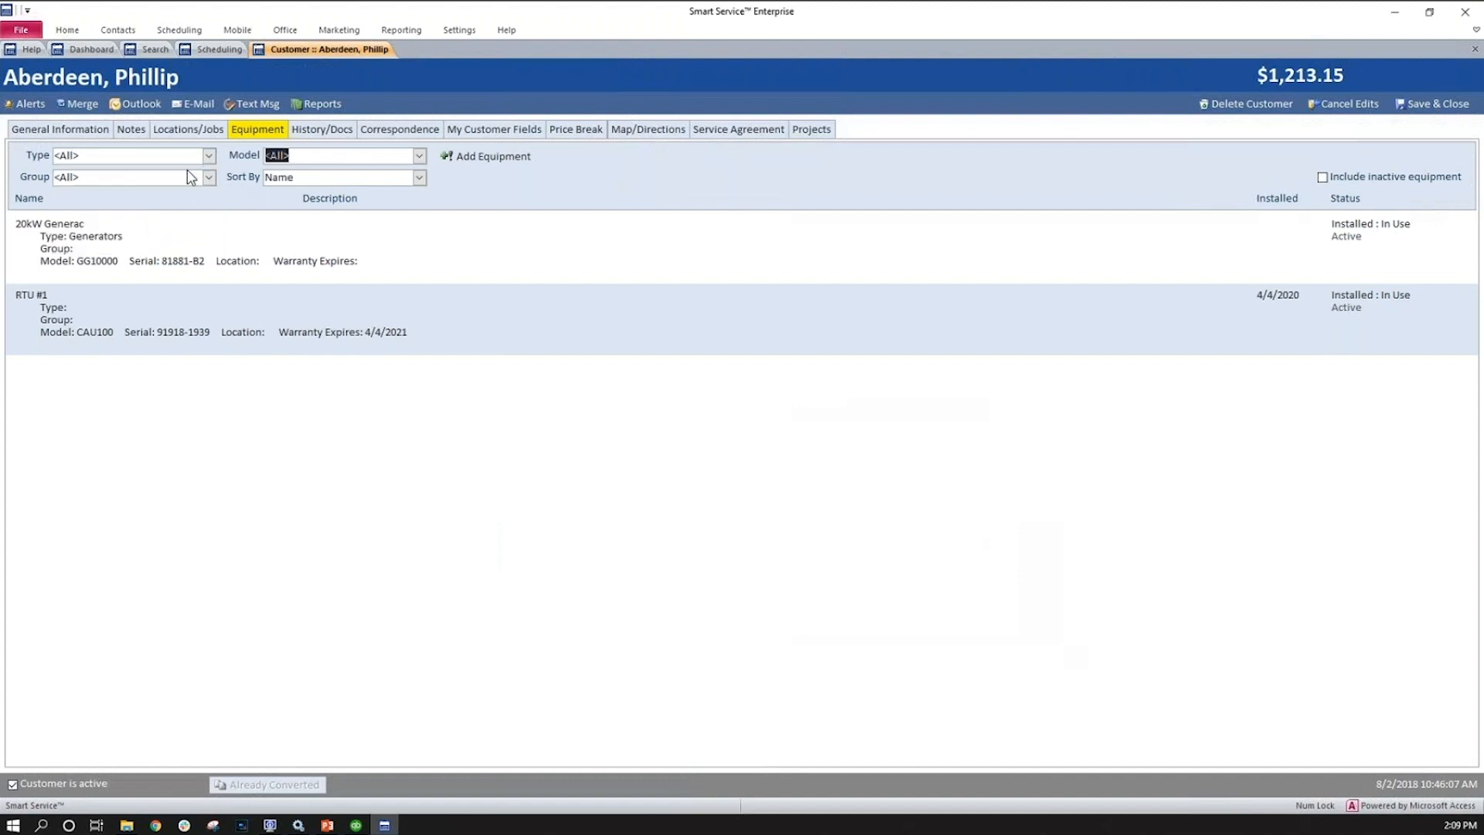
left_click(208, 177)
left_click(215, 177)
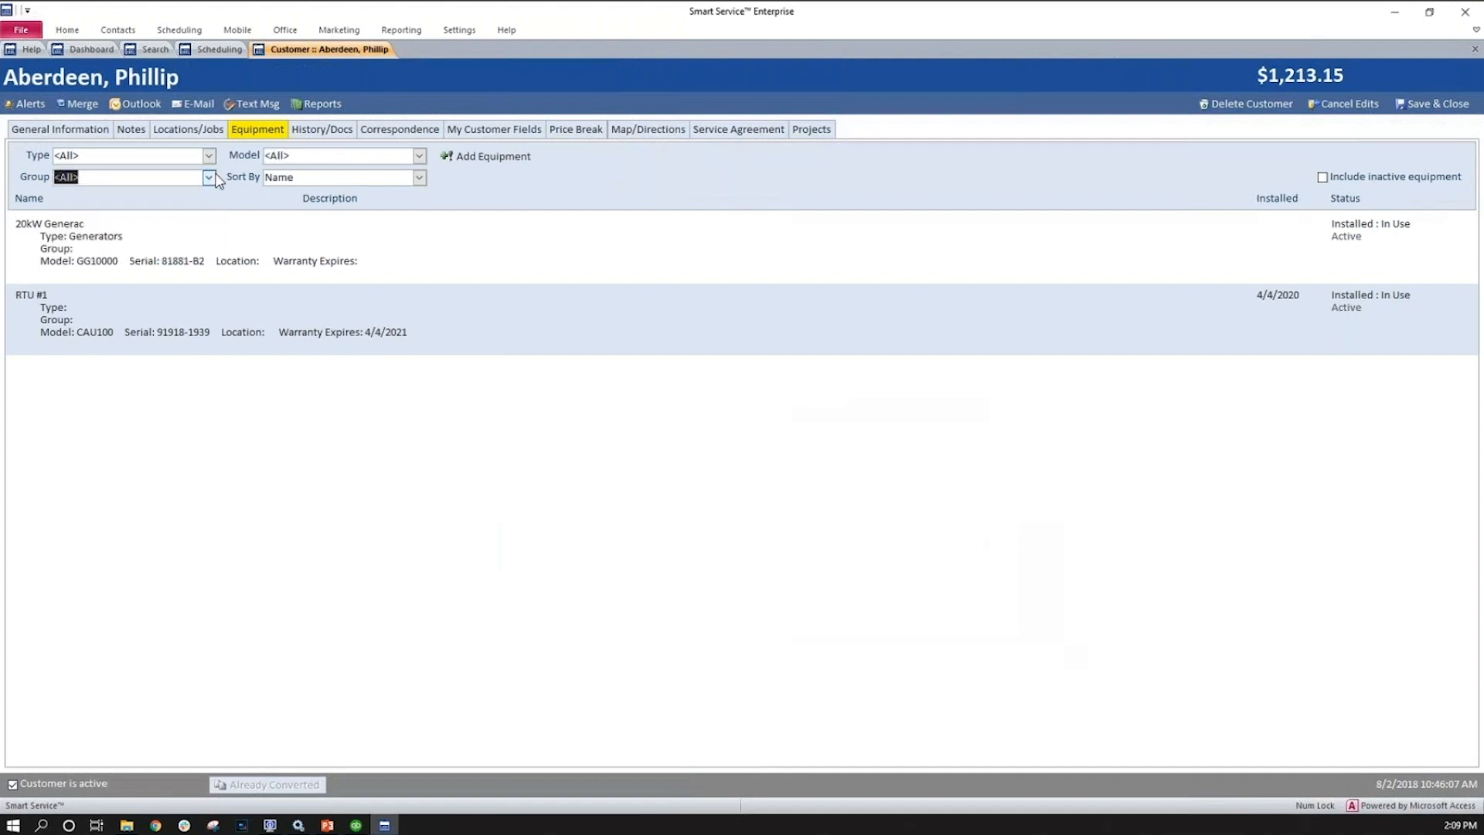
left_click(419, 156)
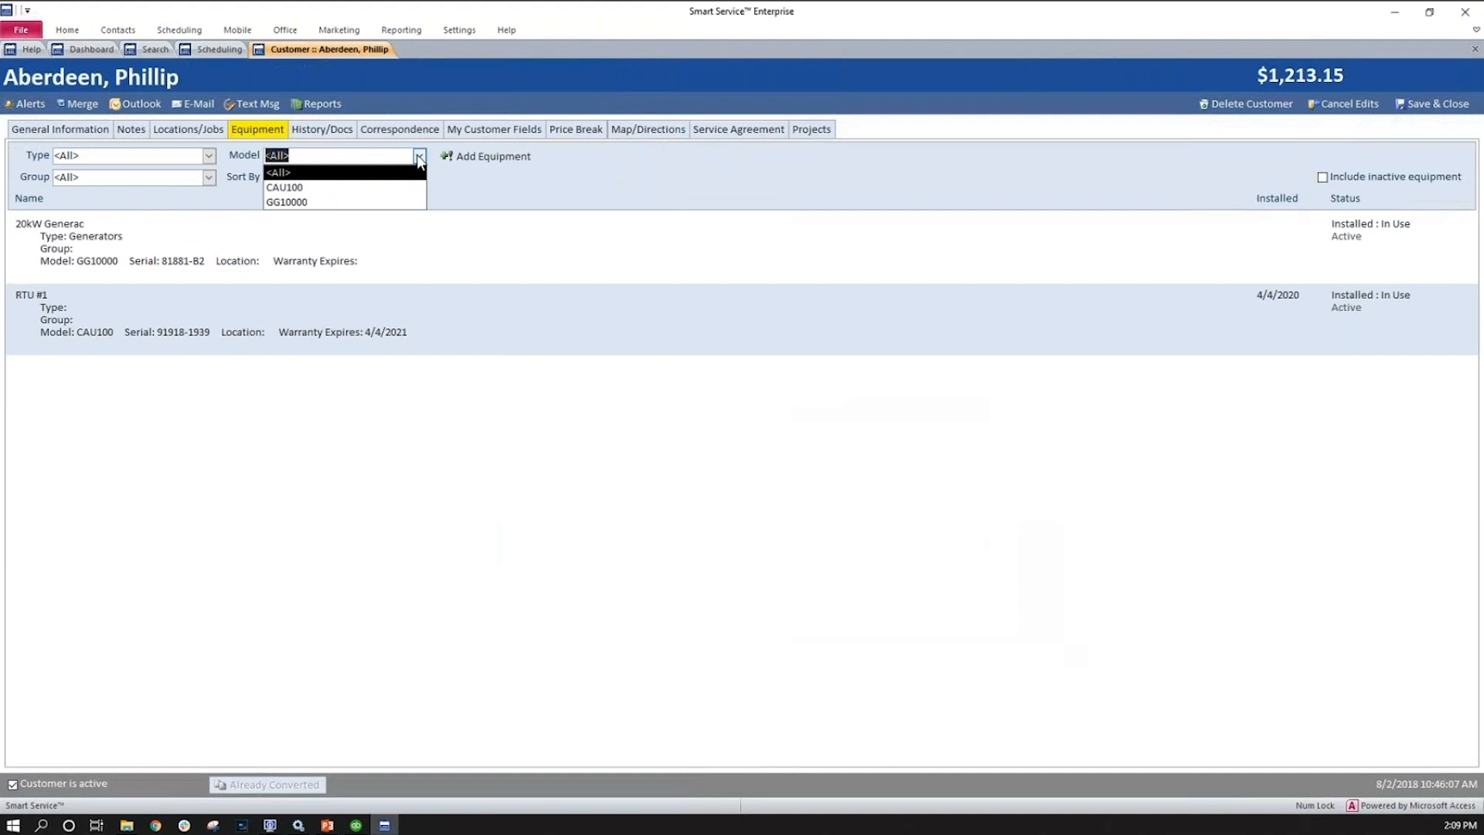
left_click(419, 157)
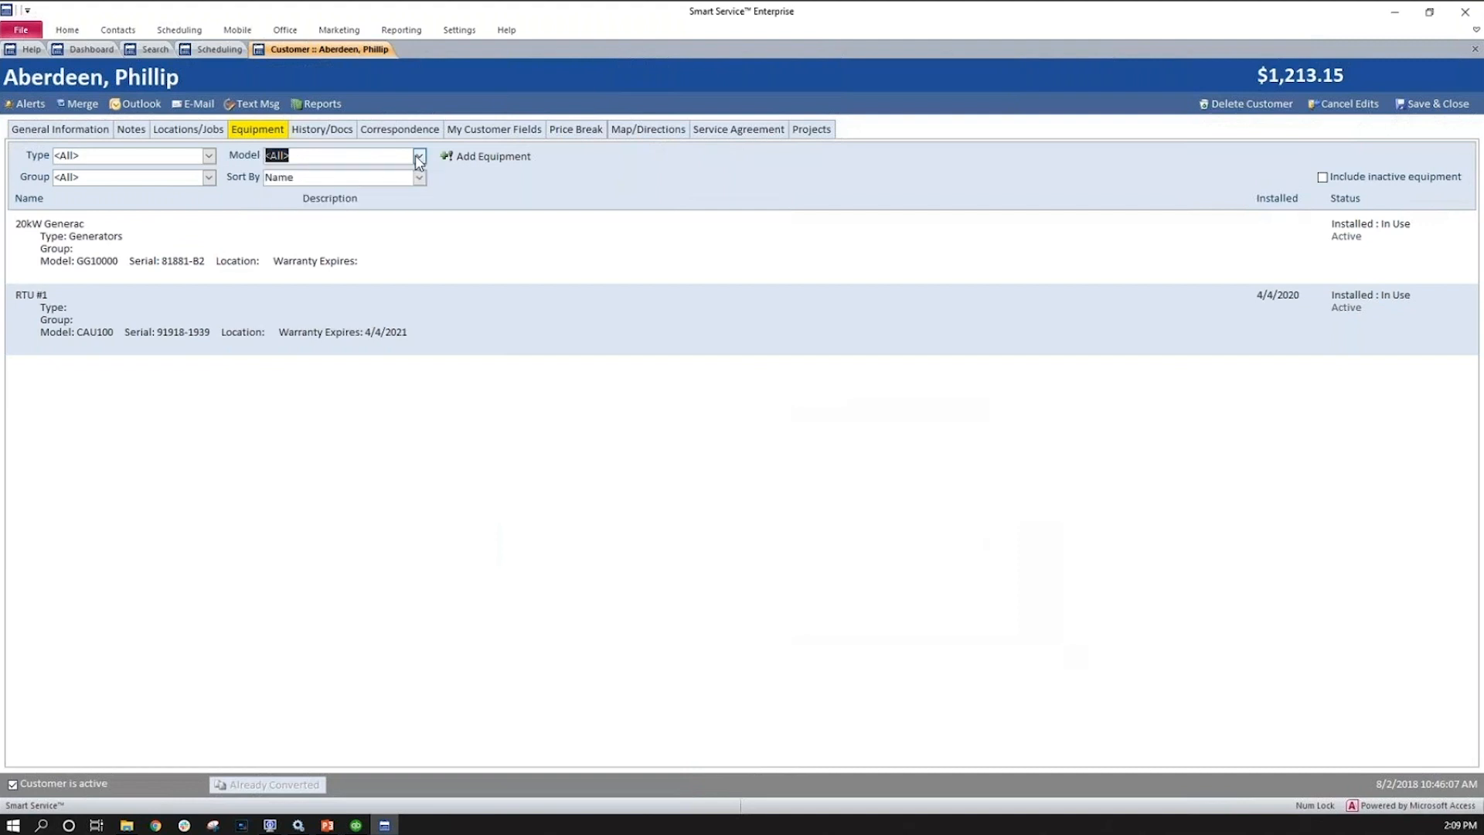
left_click(421, 180)
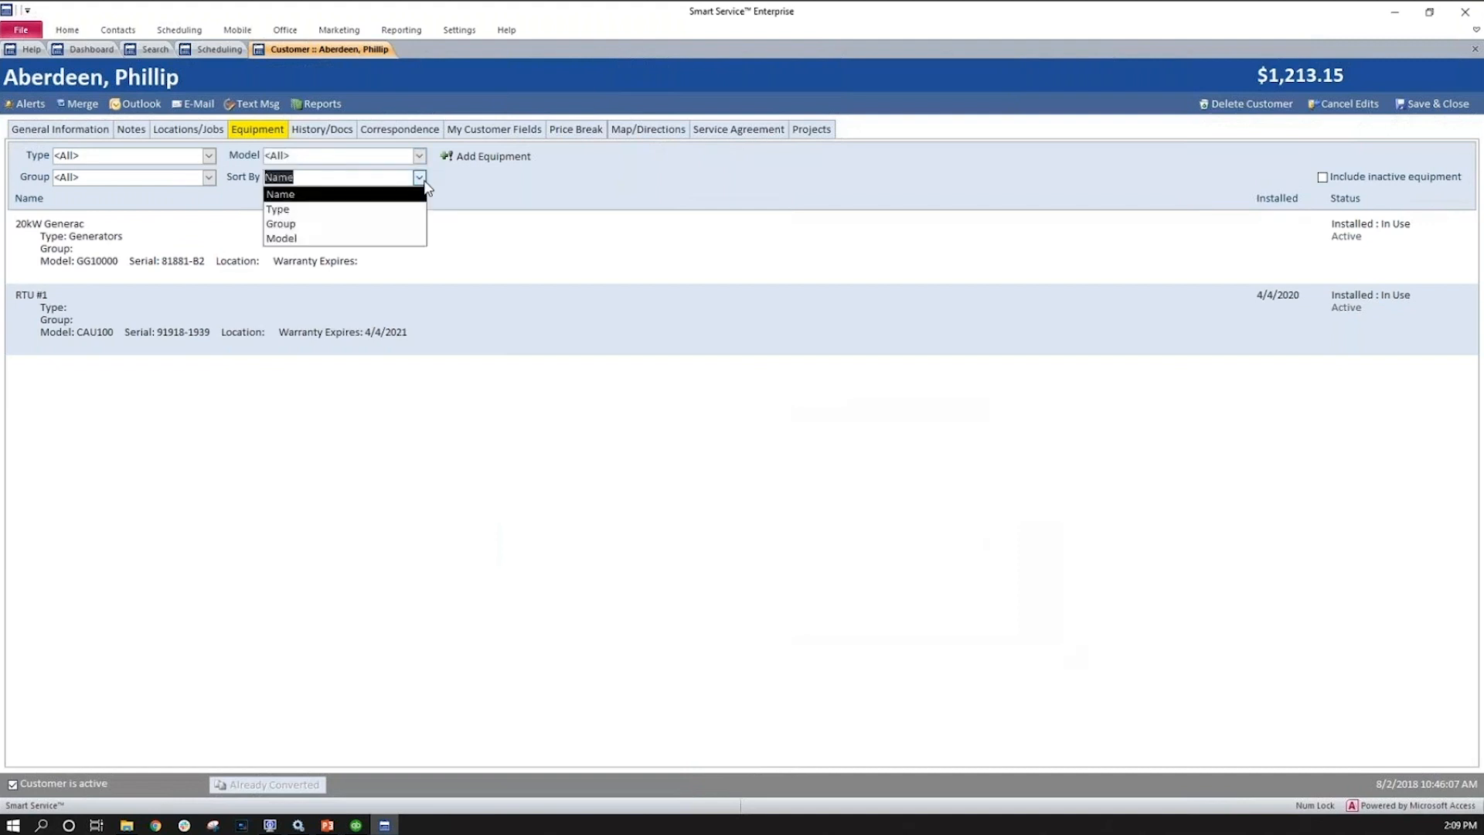
left_click(569, 189)
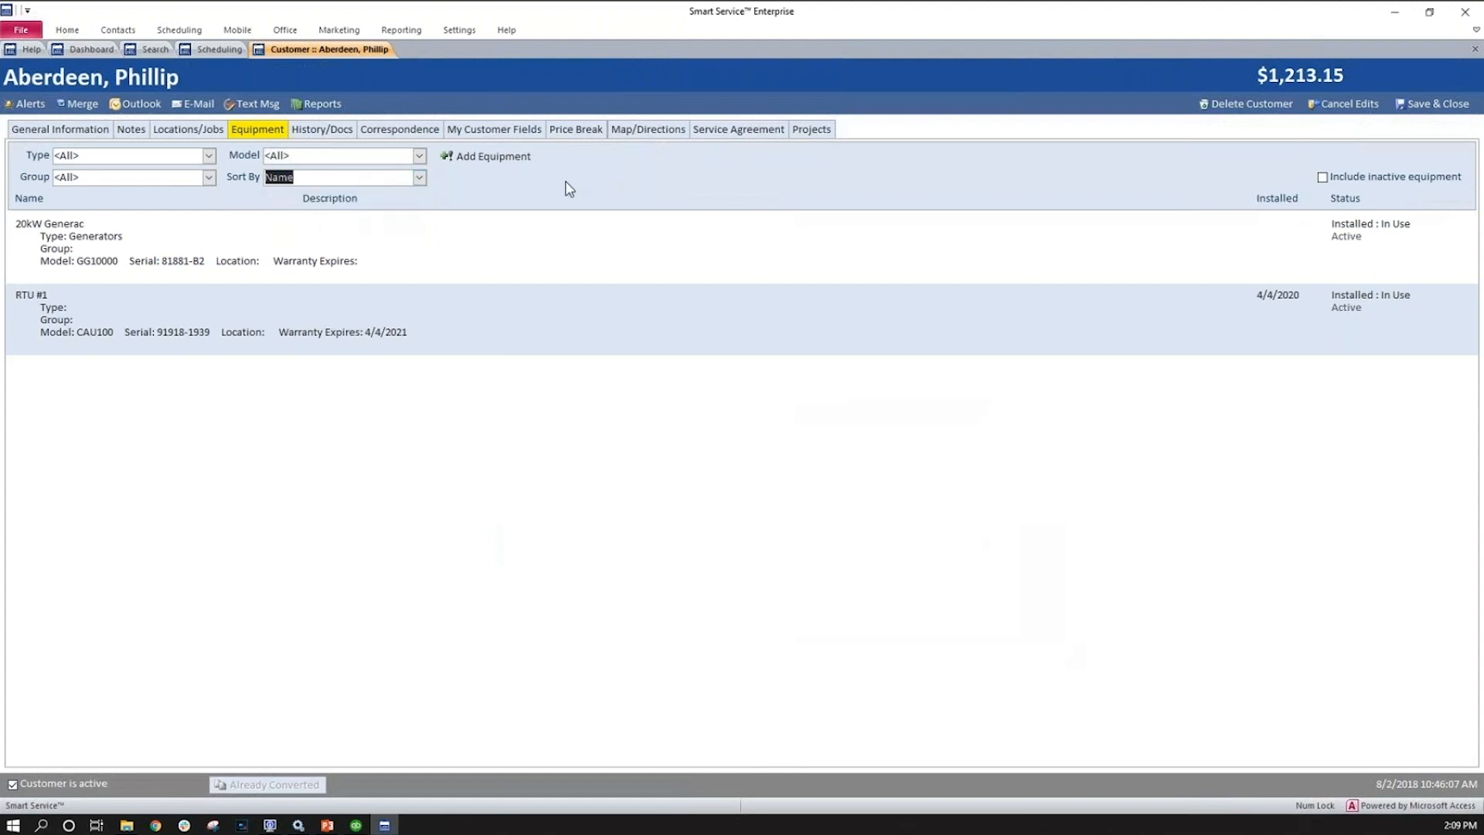
Review the details of the customer's 20kW Generac equipment record, then save it without changes.
double_click(471, 260)
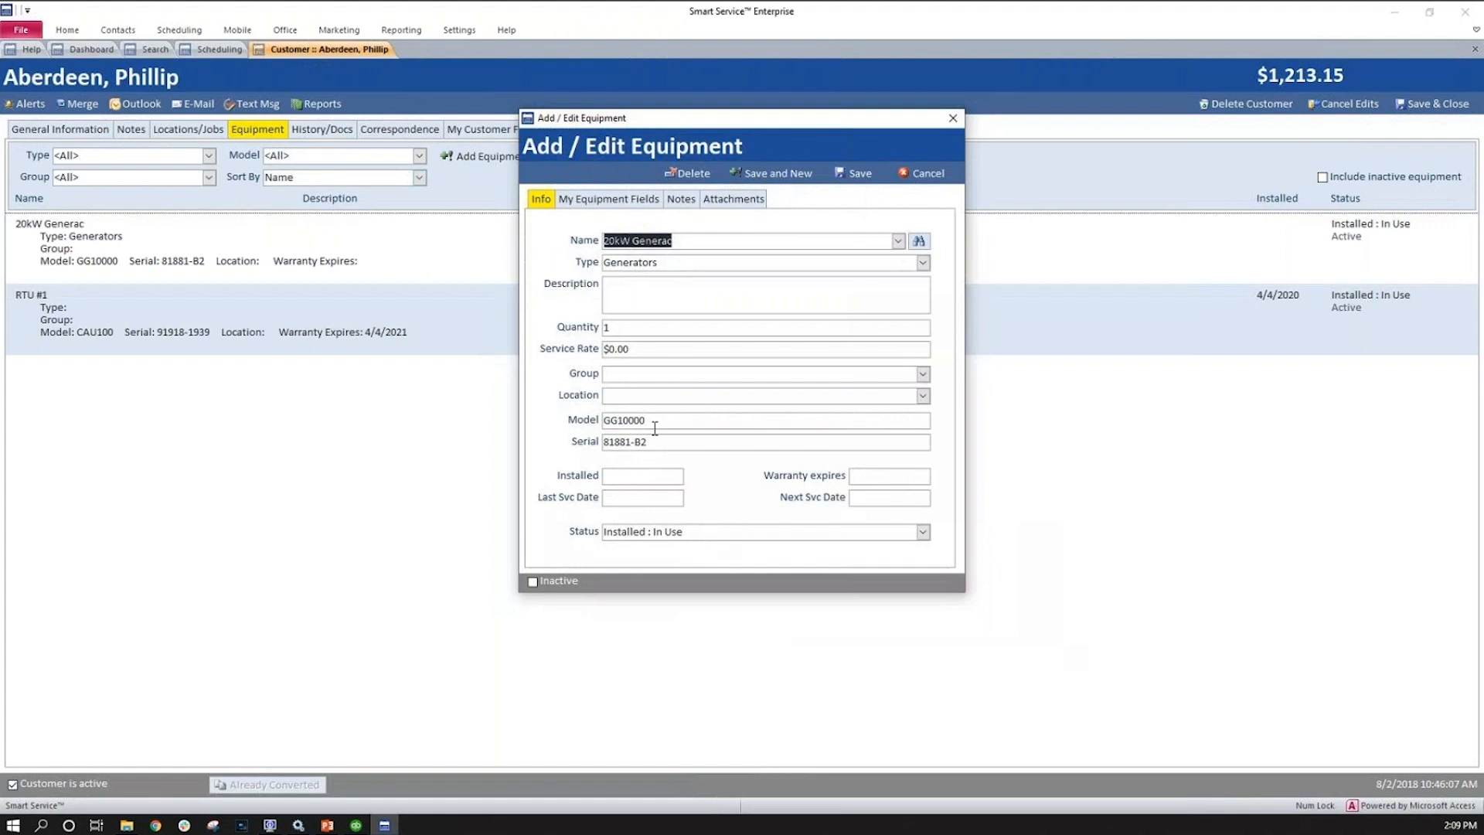
left_click(678, 246)
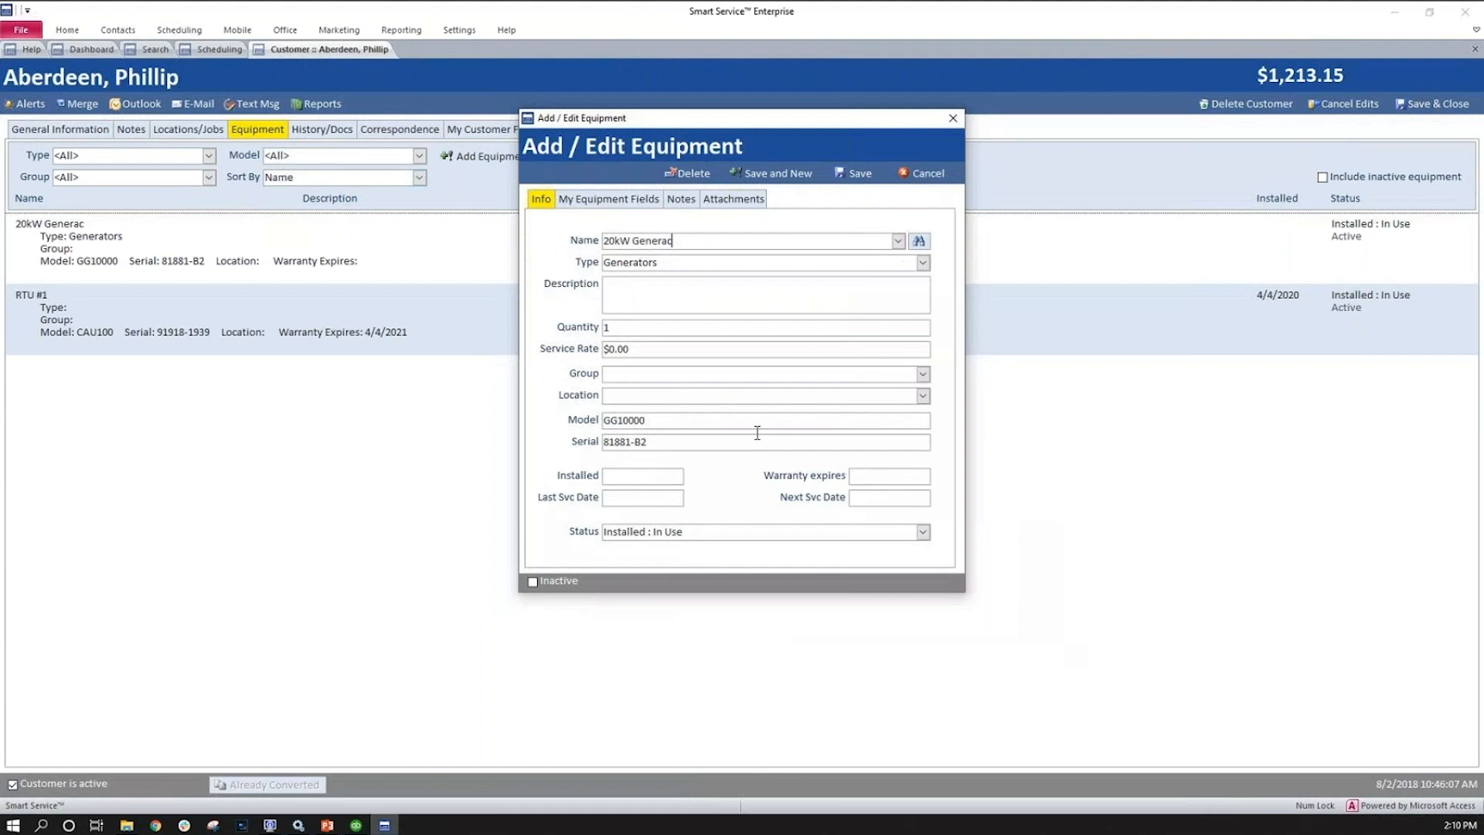
left_click(583, 265)
left_click(582, 377)
left_click(856, 175)
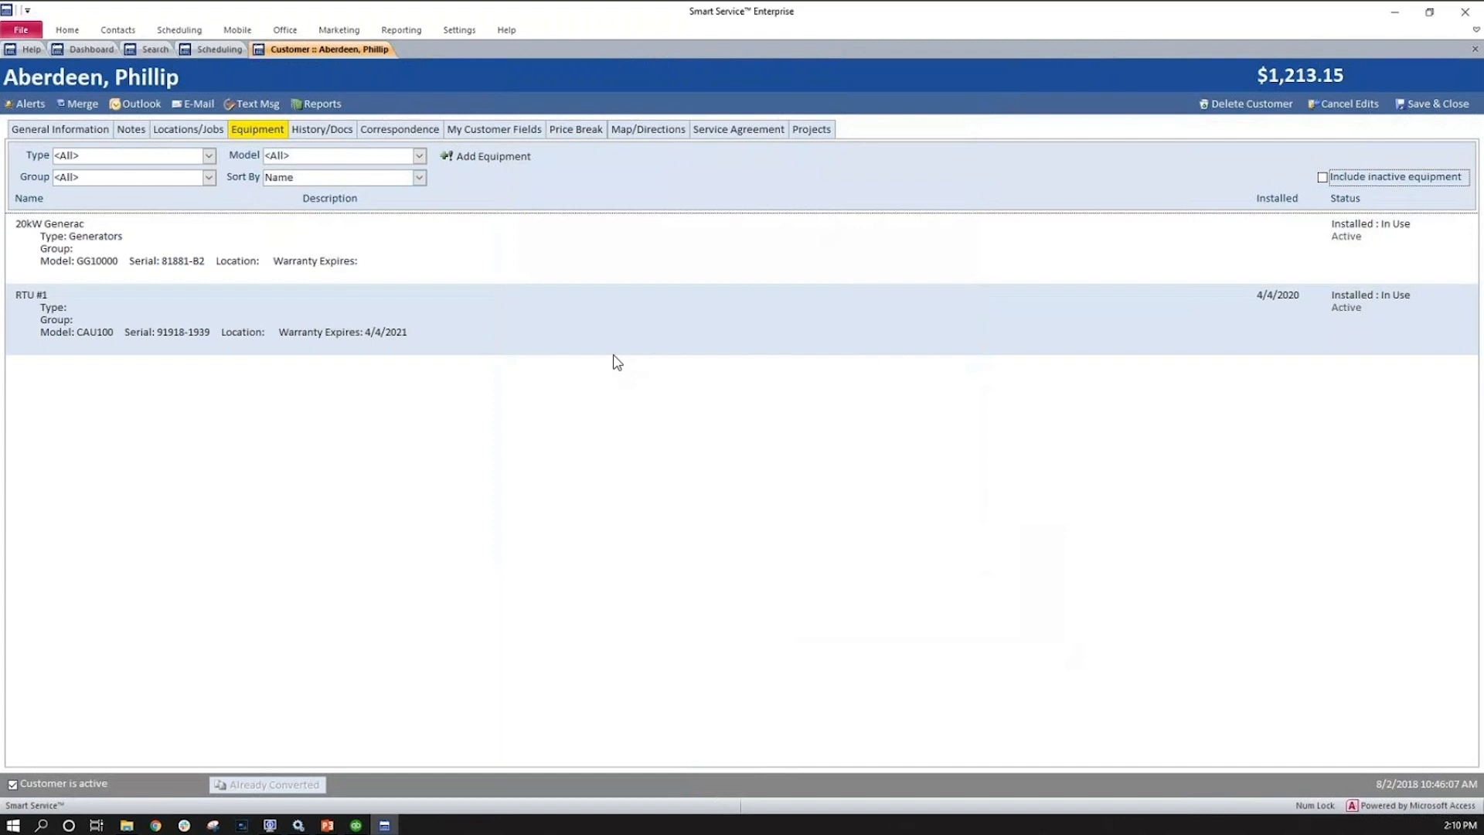
Add a new equipment record from the Chimney Inventory item Osburn 900 Wood Stove and shorten its name to Wood Stove.
left_click(467, 159)
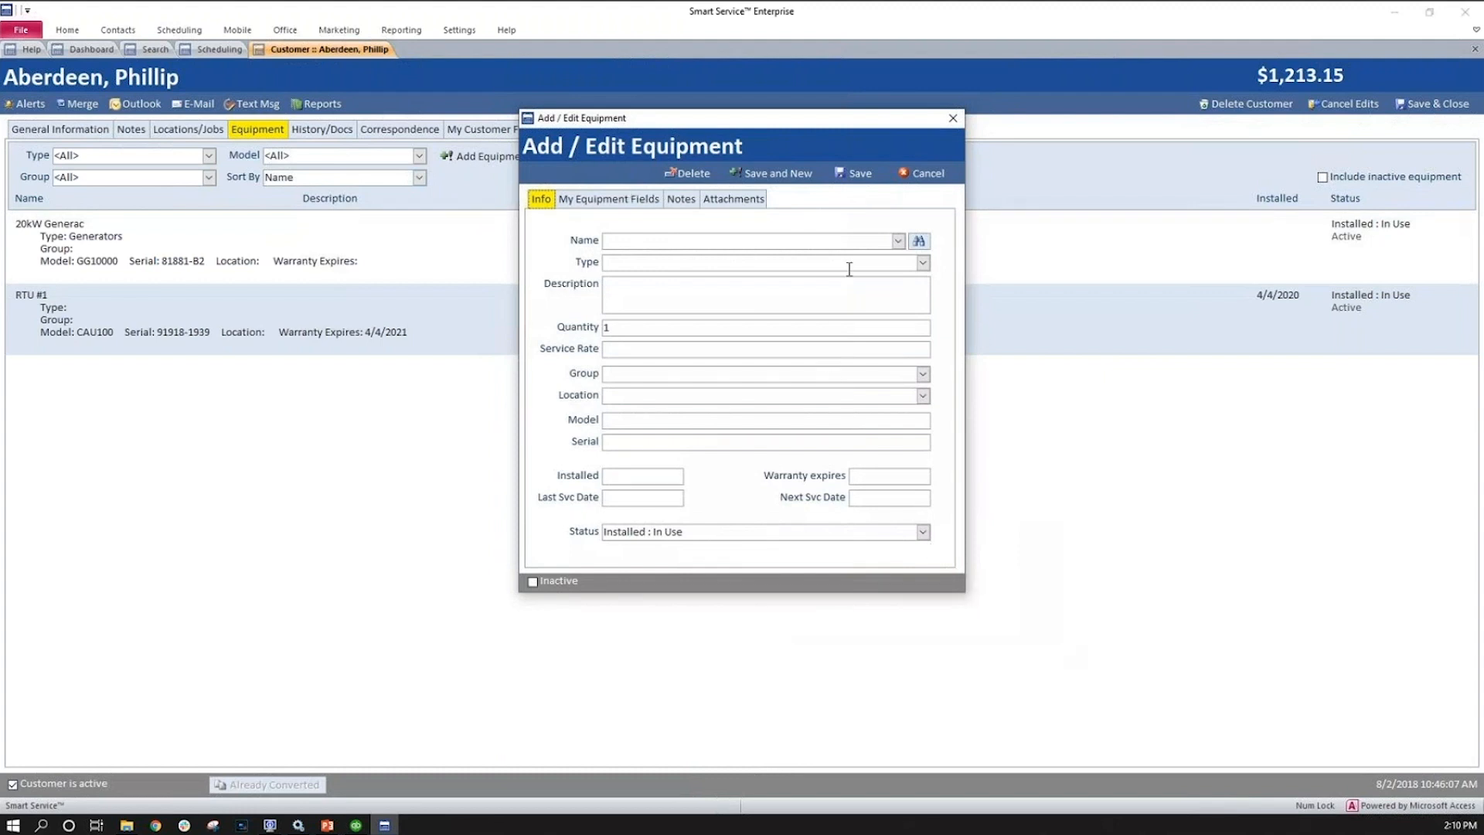
left_click(898, 240)
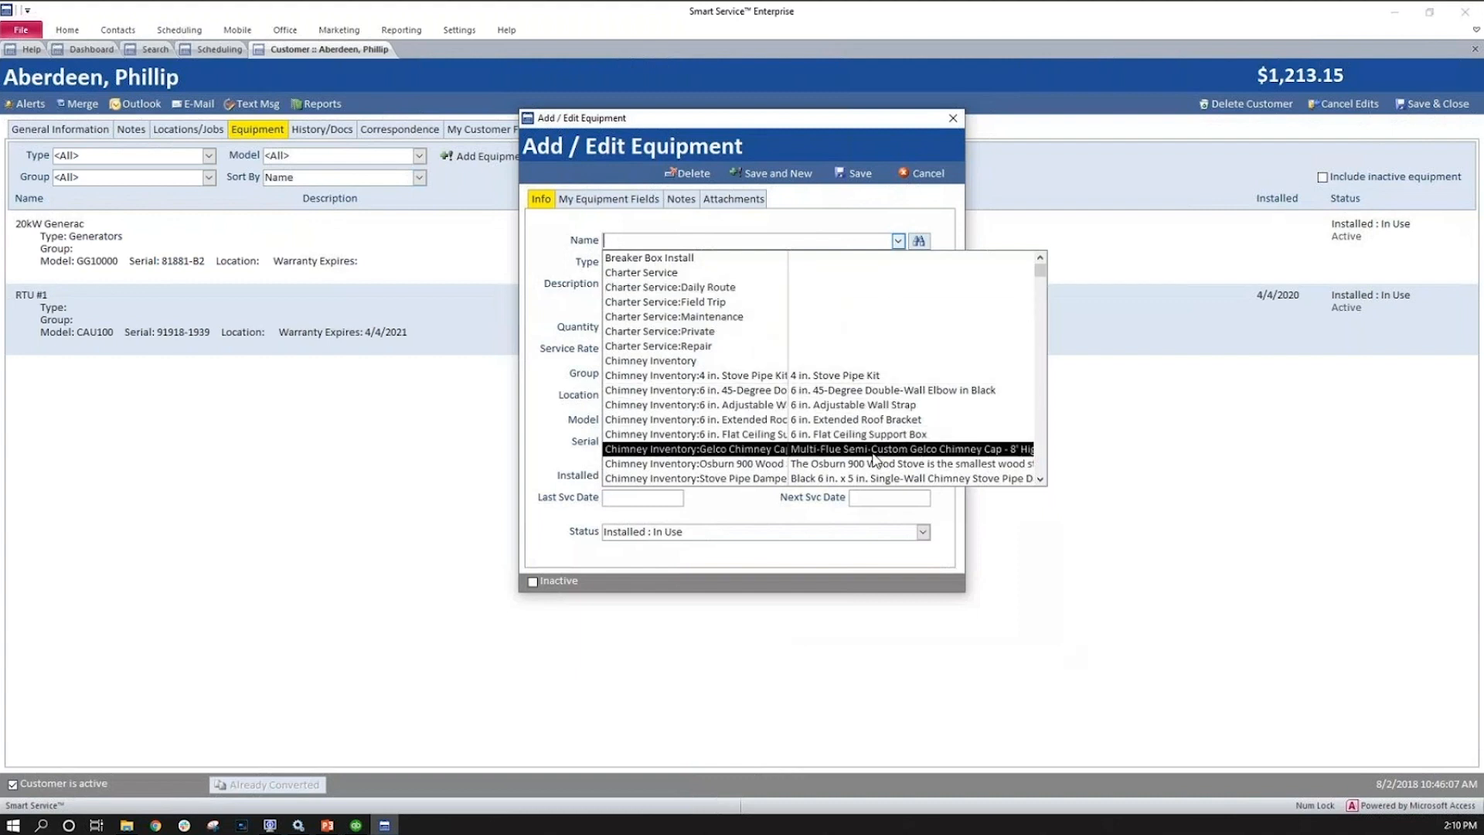
left_click(834, 464)
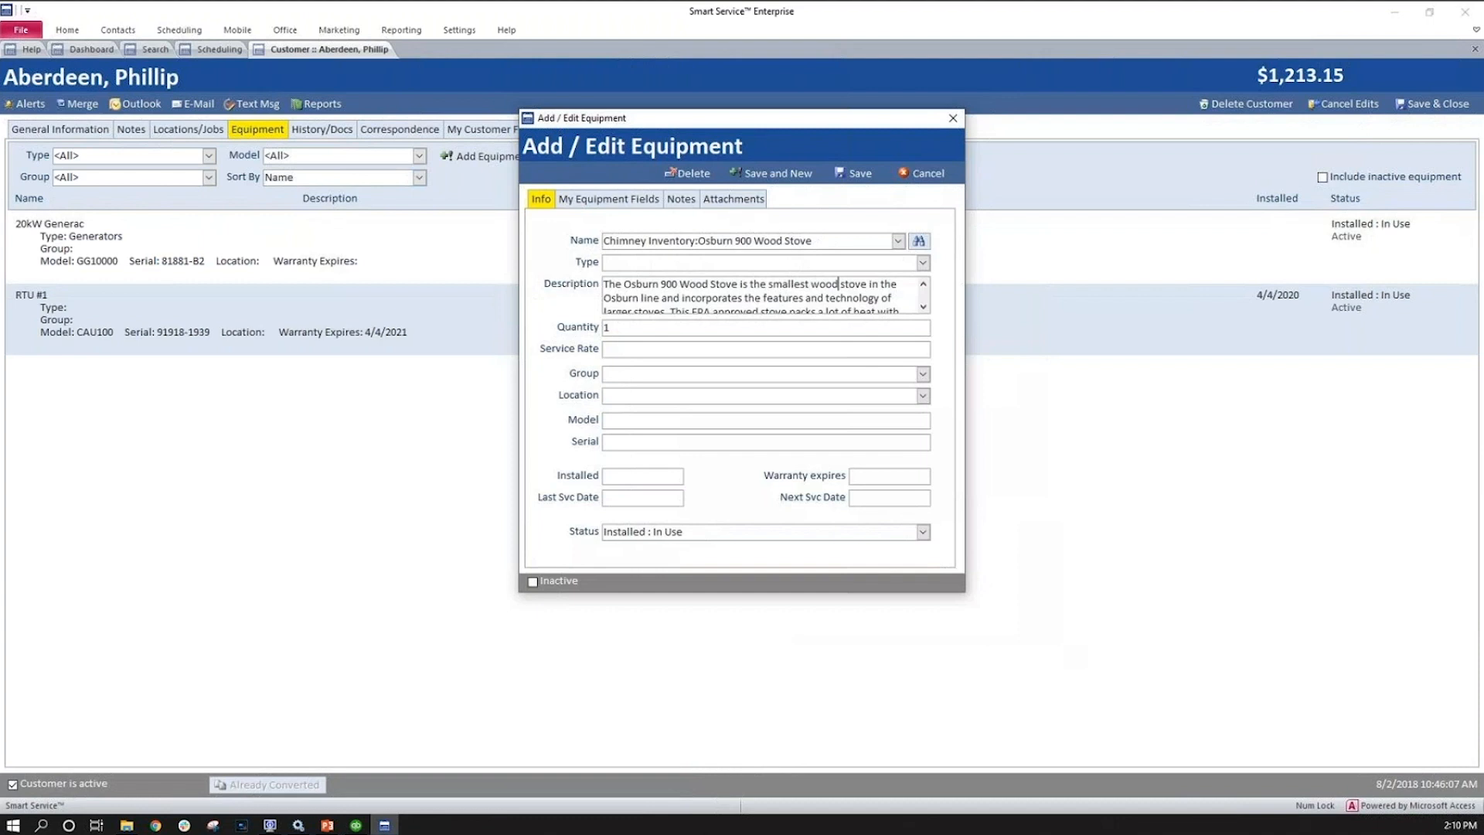
left_click(812, 241)
left_click_drag(749, 241, 480, 239)
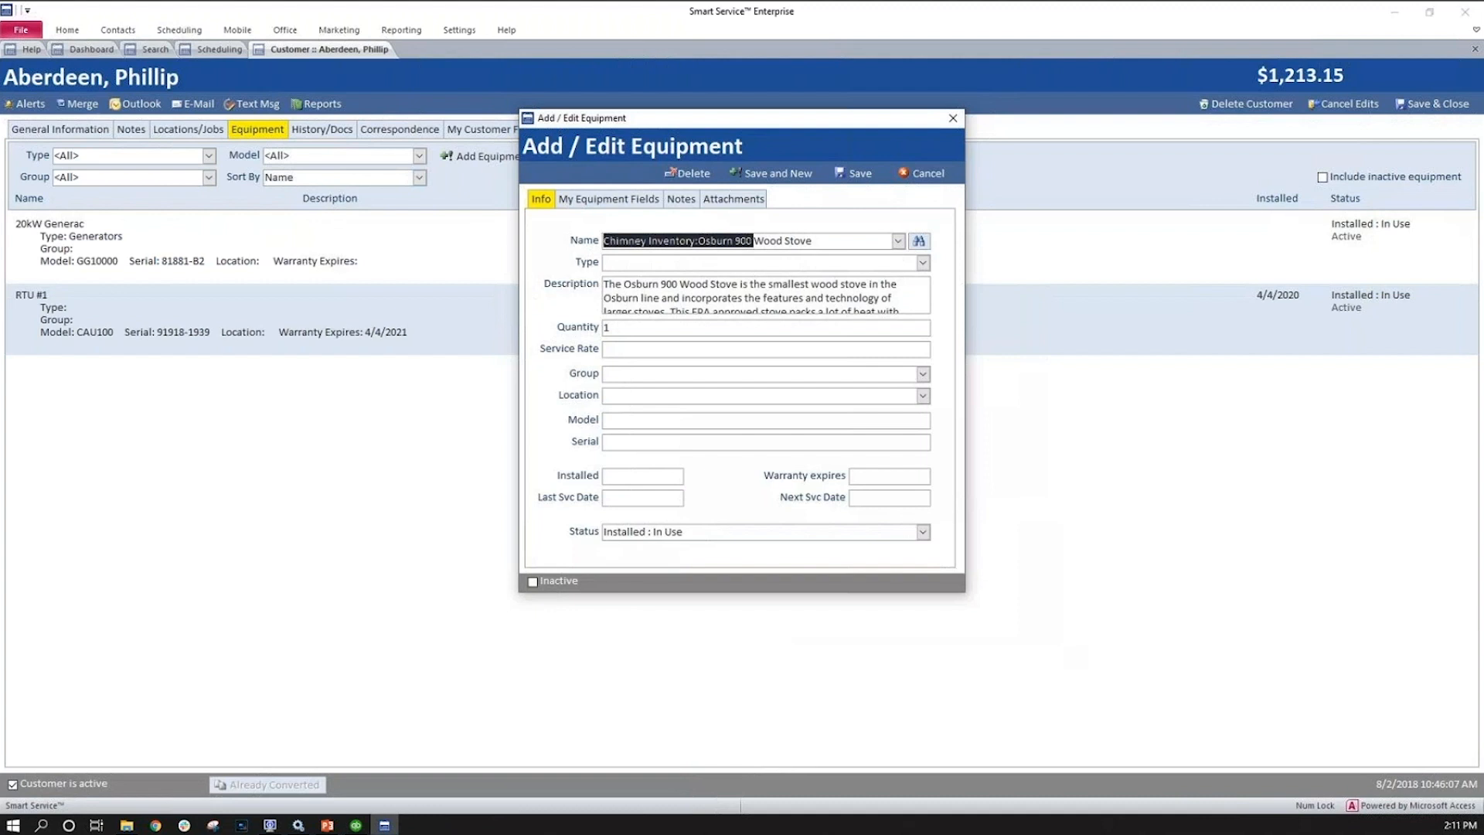
key("Delete")
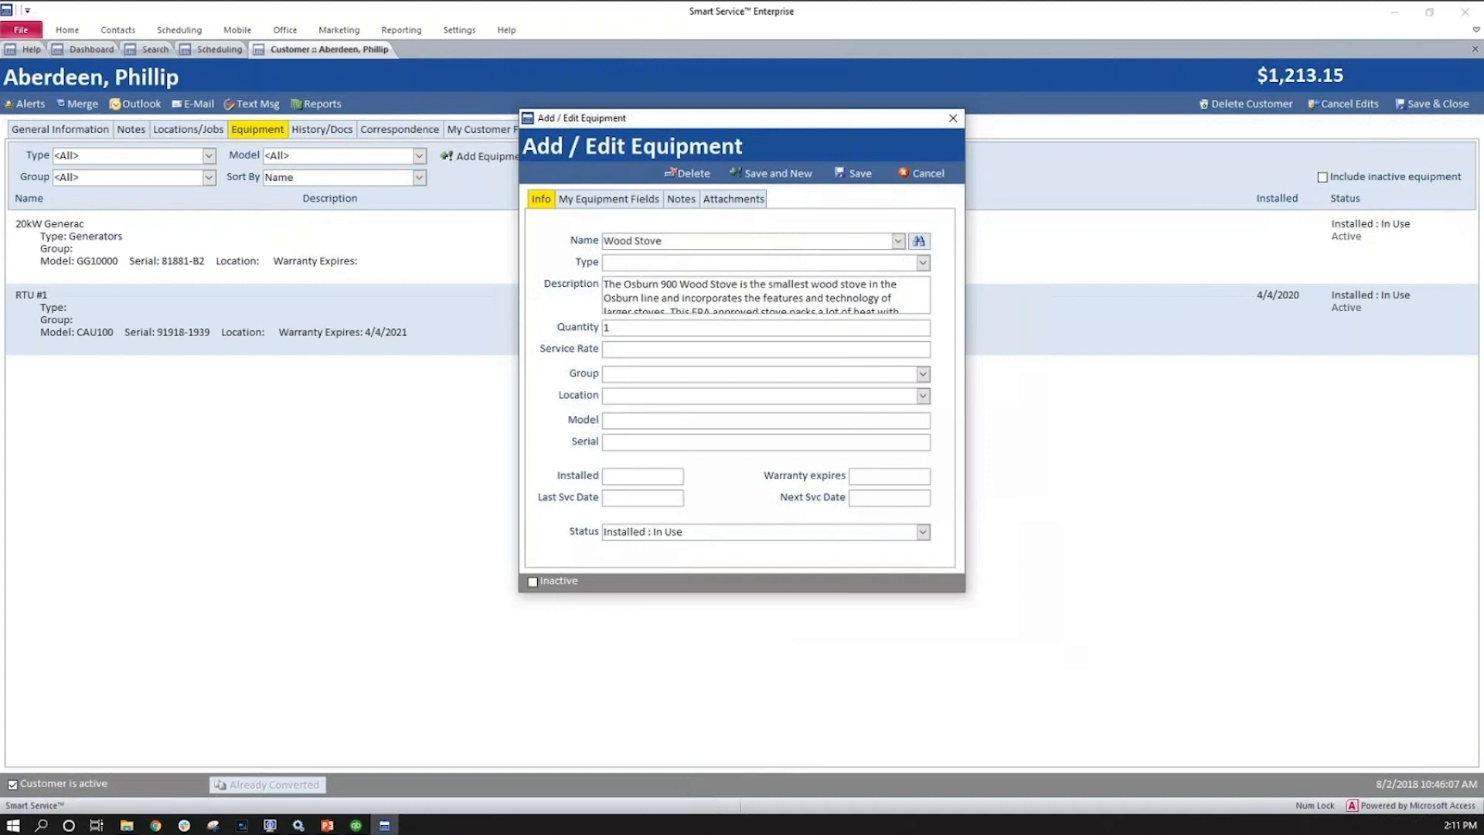
Clear the new equipment record's description and replace its name with Furnace.
left_click(606, 288)
left_click_drag(607, 288, 895, 325)
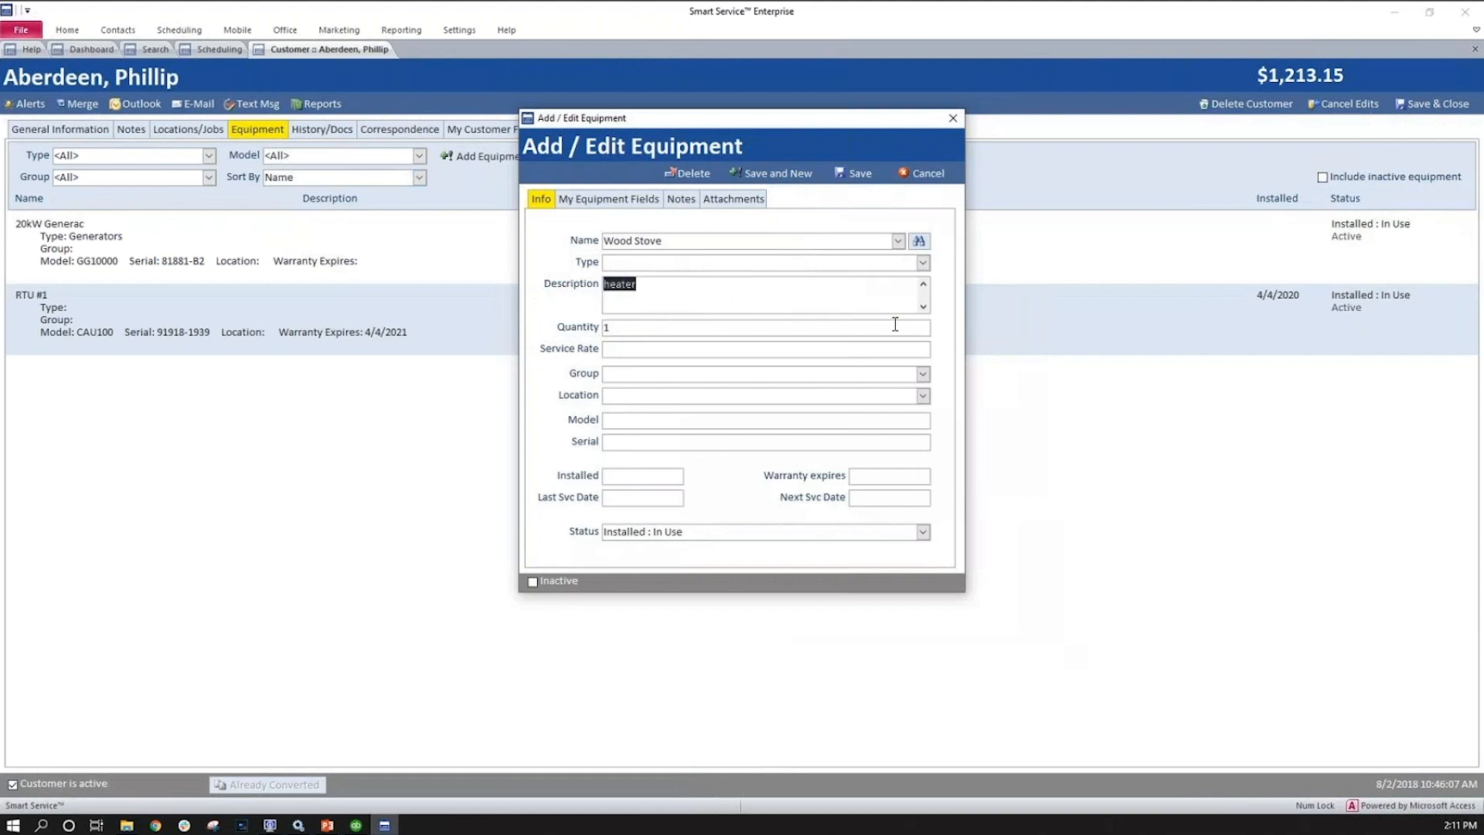
key("Delete")
left_click(587, 242)
left_click(581, 289)
left_click_drag(672, 241, 543, 240)
key("Delete")
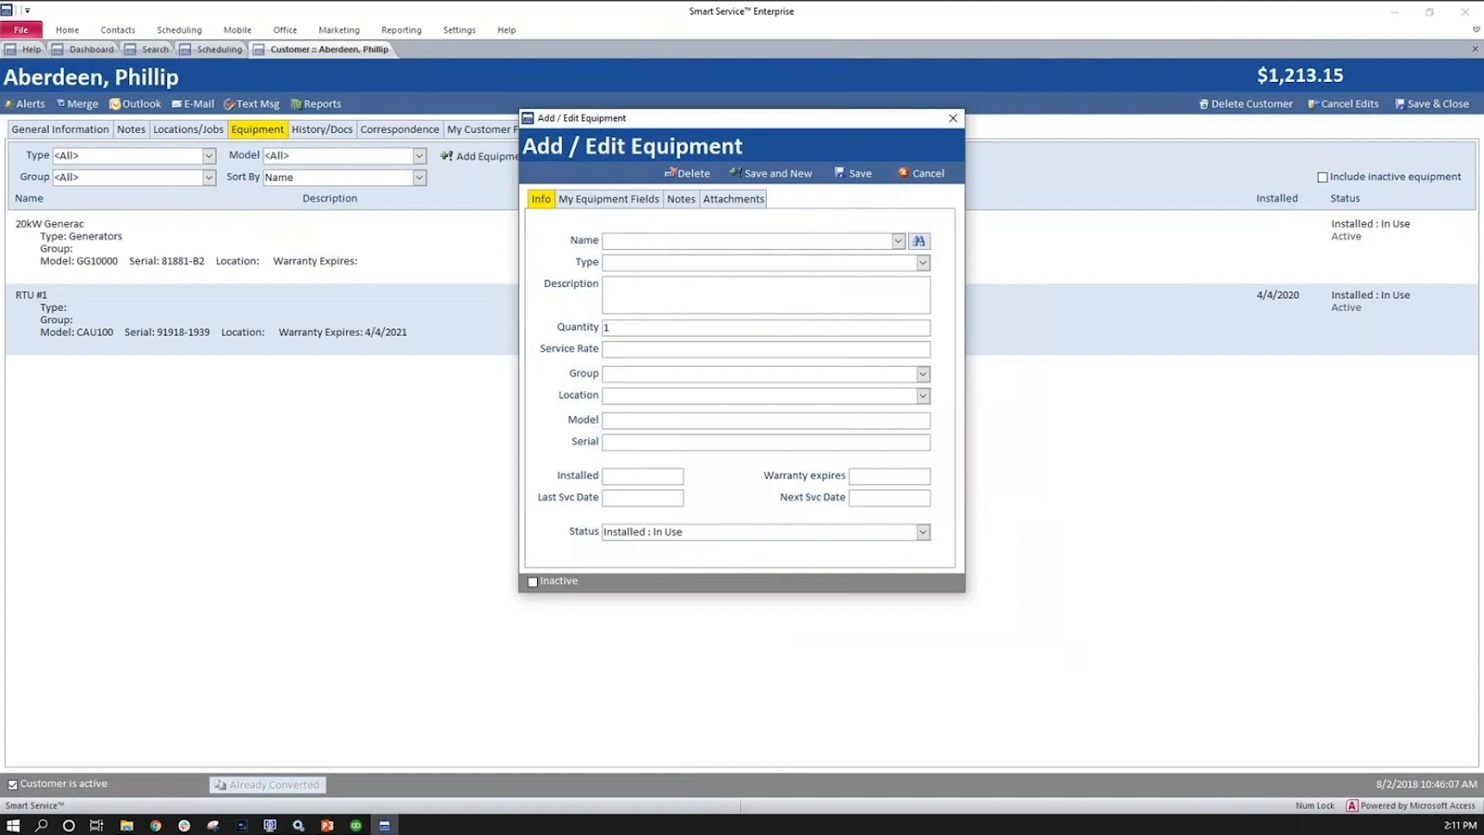
type("Furnace")
Create a new equipment type named Alarm Control and save the list of types.
left_click(923, 263)
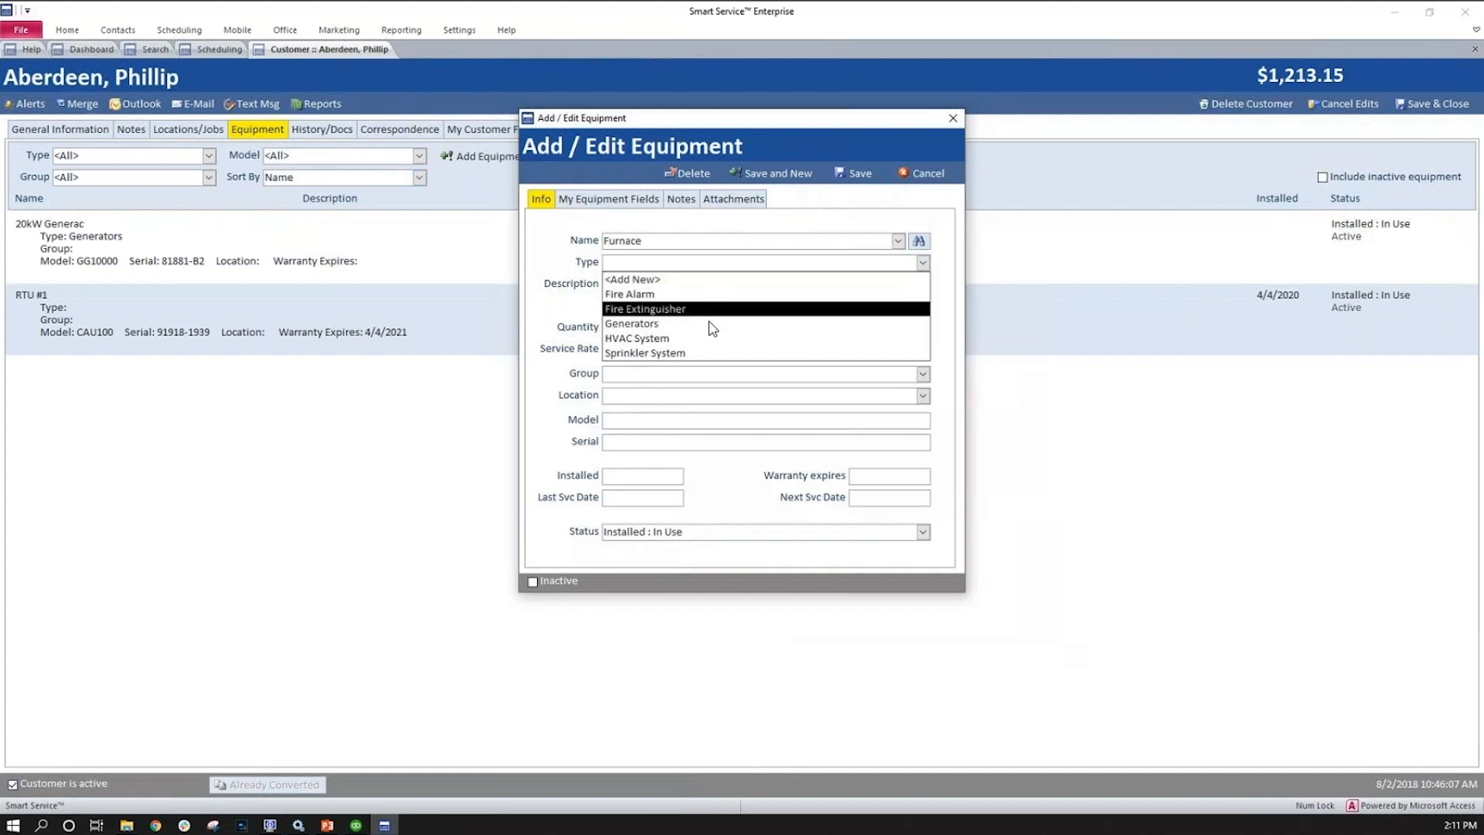
left_click(705, 279)
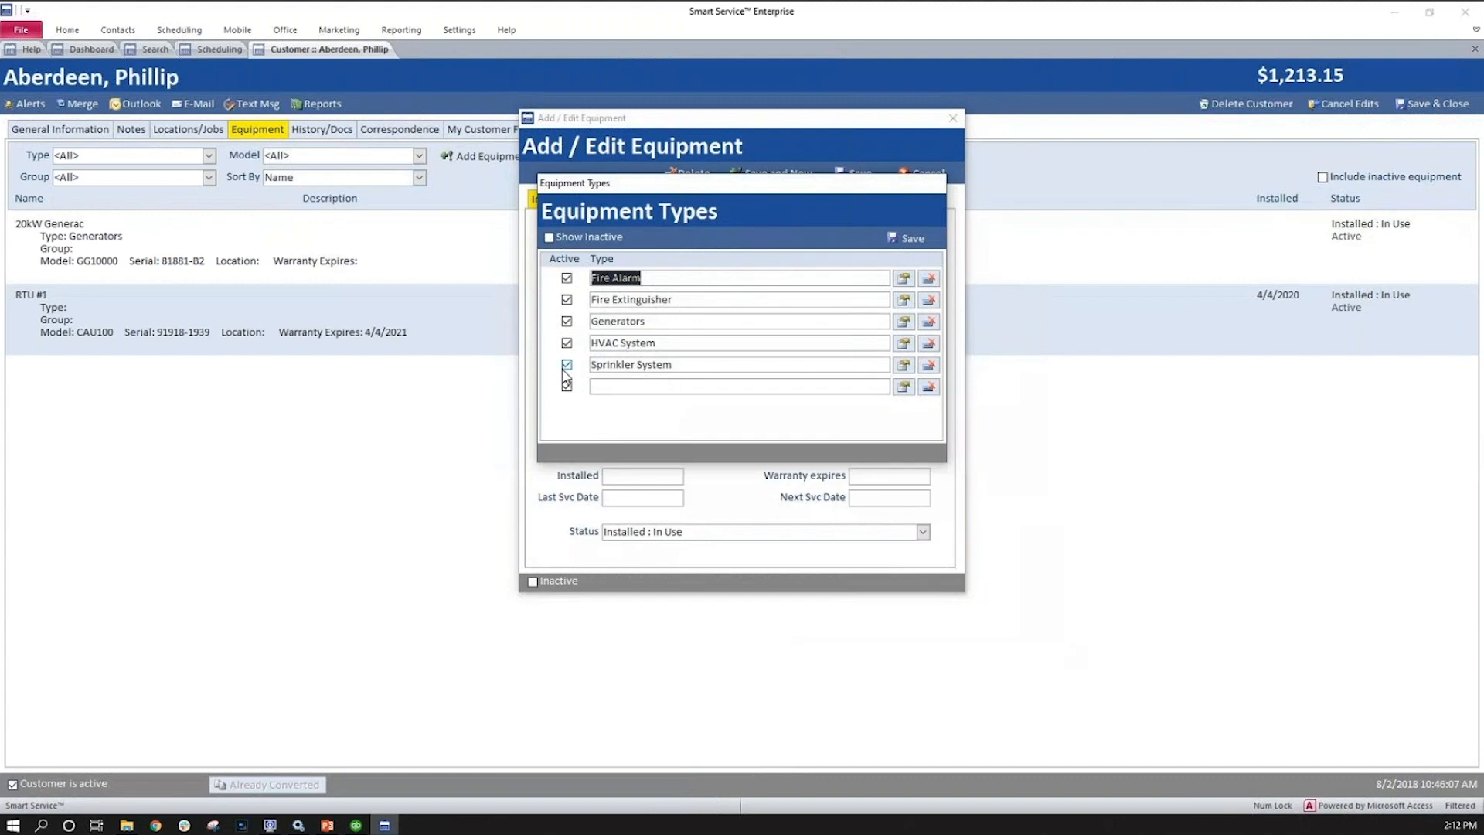
left_click(602, 388)
type("Alarm Control")
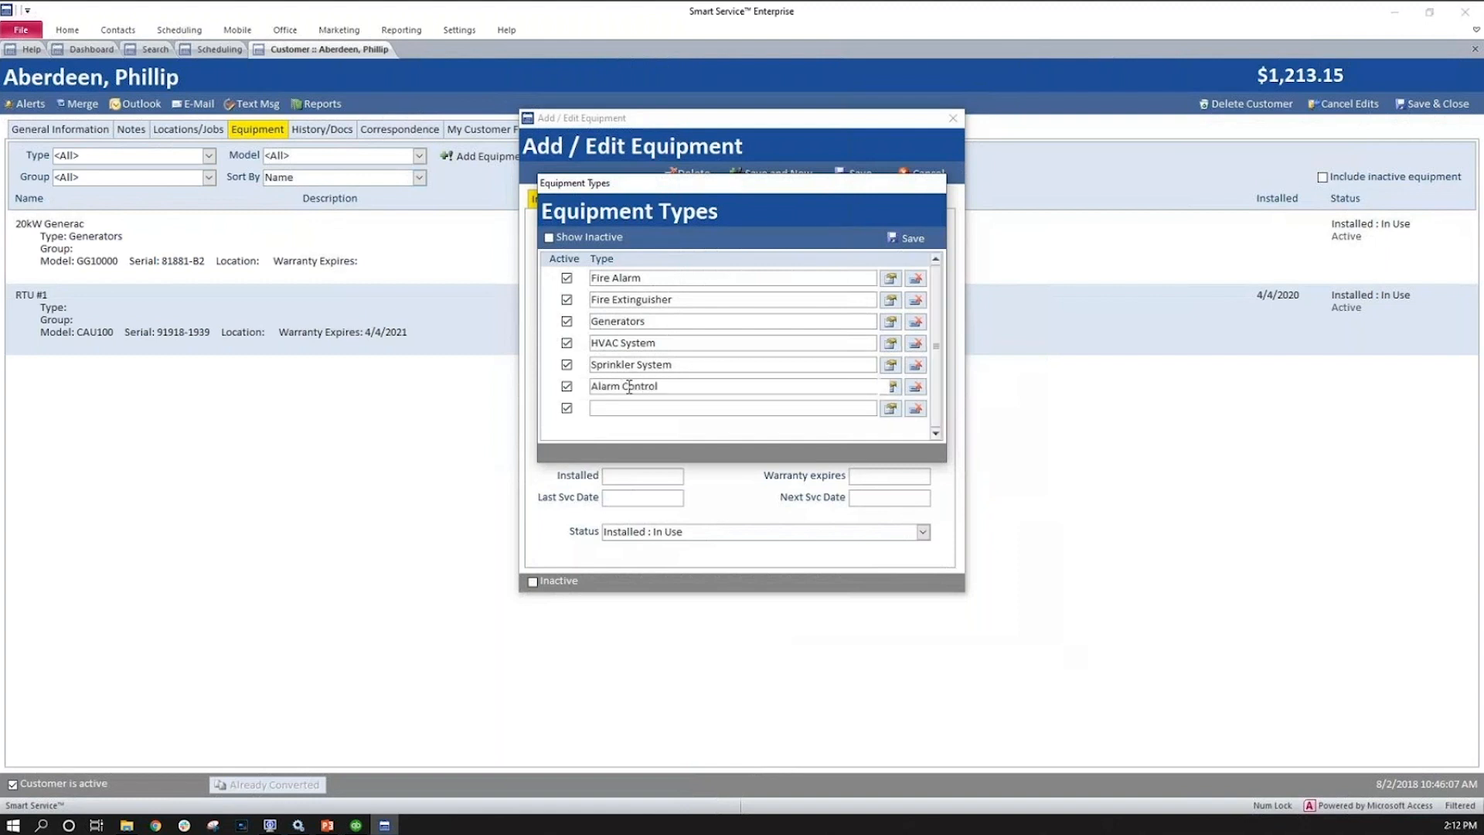
left_click_drag(669, 387, 557, 388)
left_click(906, 238)
Set the furnace's type to HVAC System and enter Carrier Furnace as its description.
left_click(923, 262)
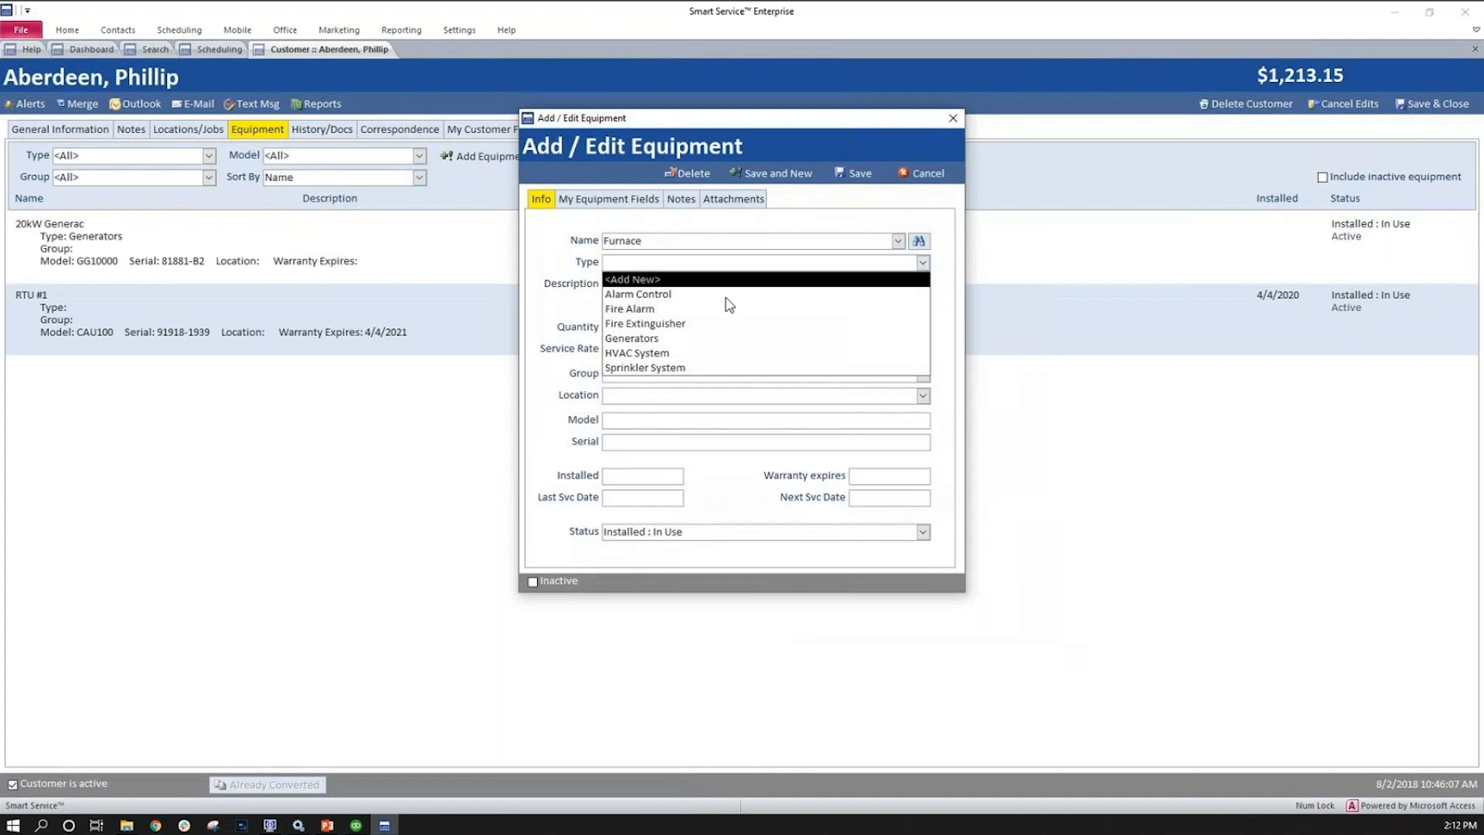
left_click(687, 353)
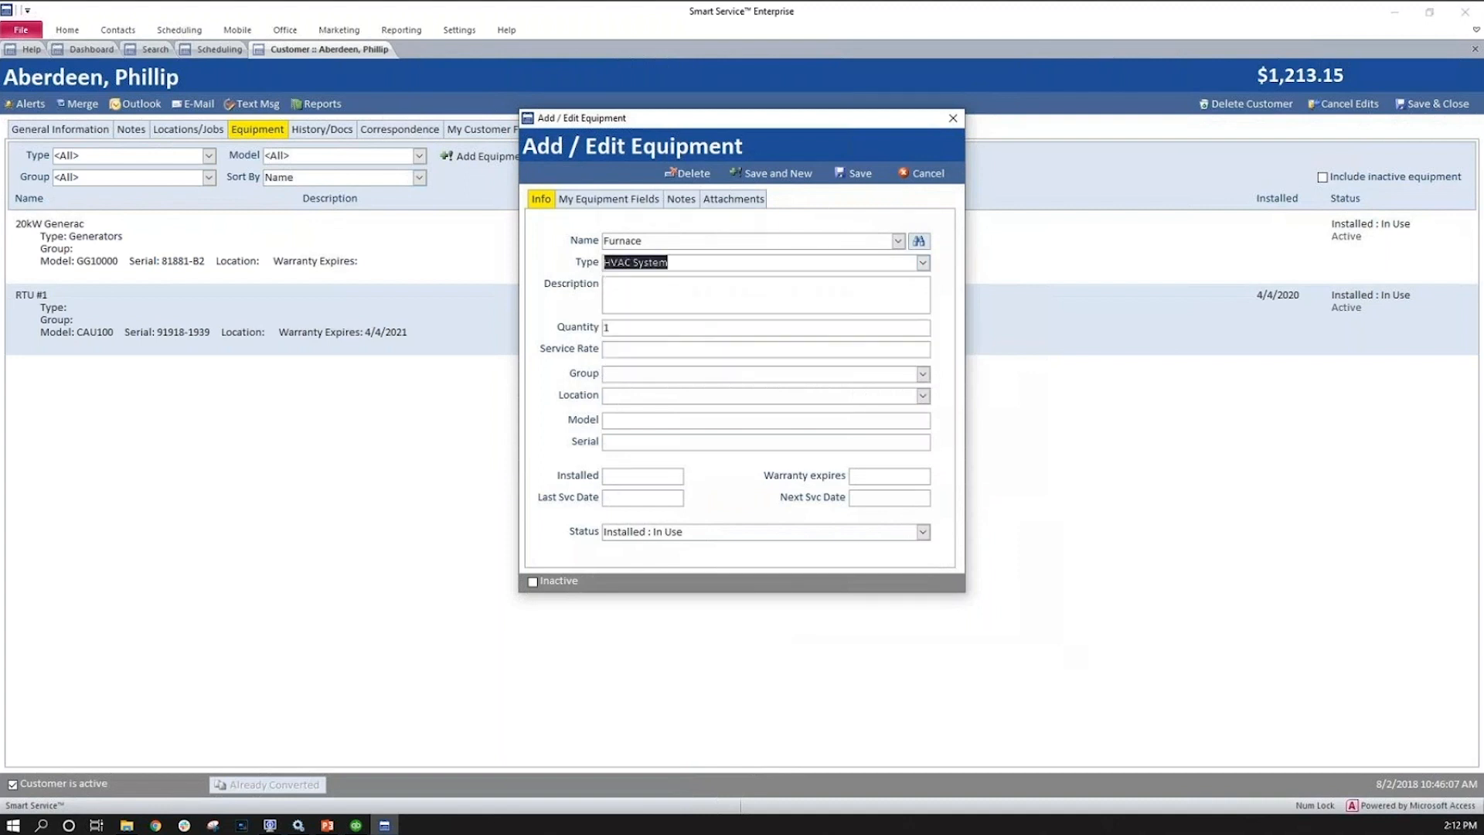
left_click(636, 293)
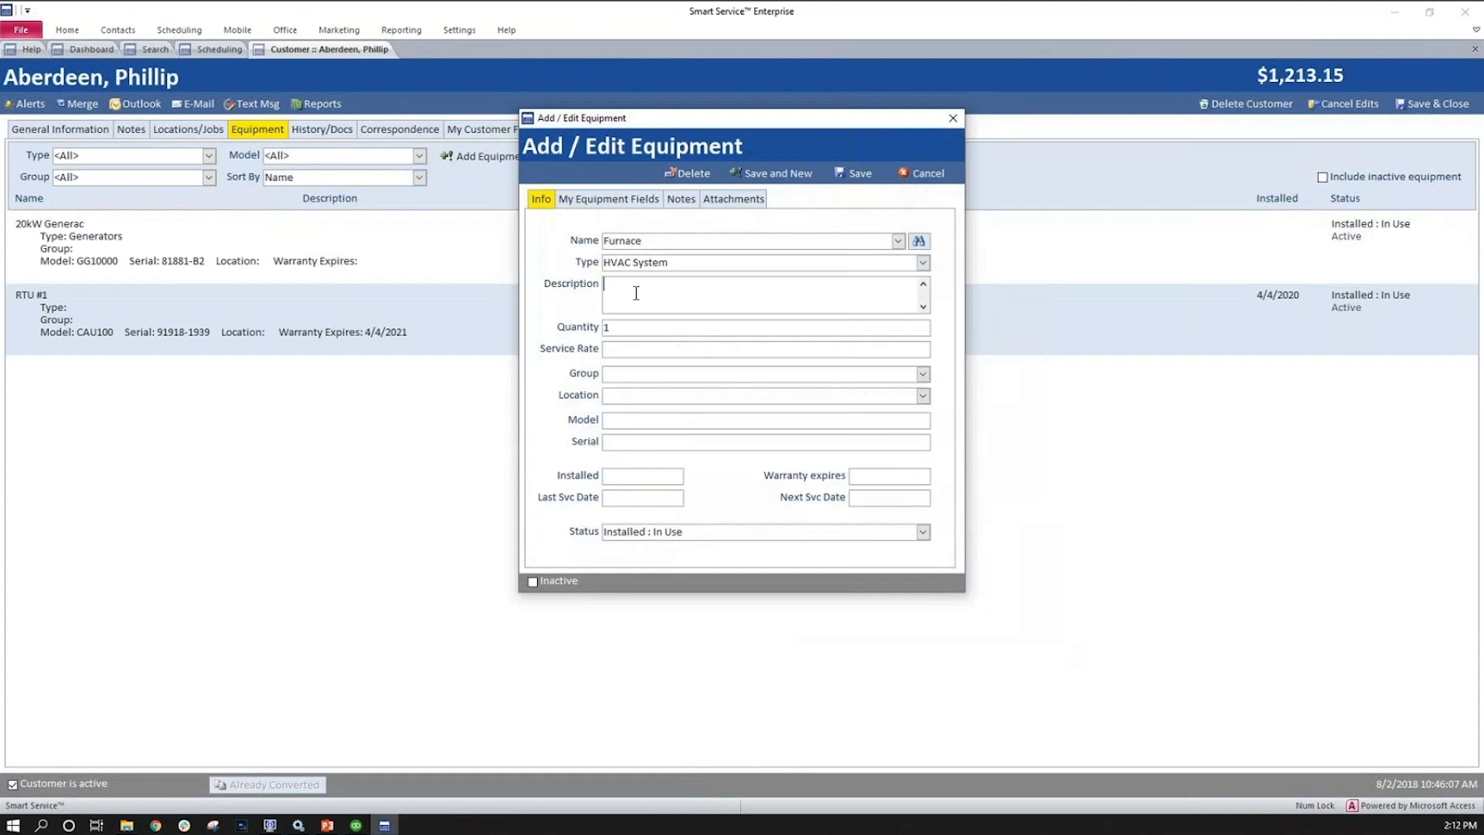
type("Carrier Furnace")
key("Tab")
key("Tab")
left_click(578, 349)
left_click(573, 334)
left_click(571, 350)
key("Tab")
Create and save a new equipment group named Basement from the furnace's group choices.
left_click(922, 374)
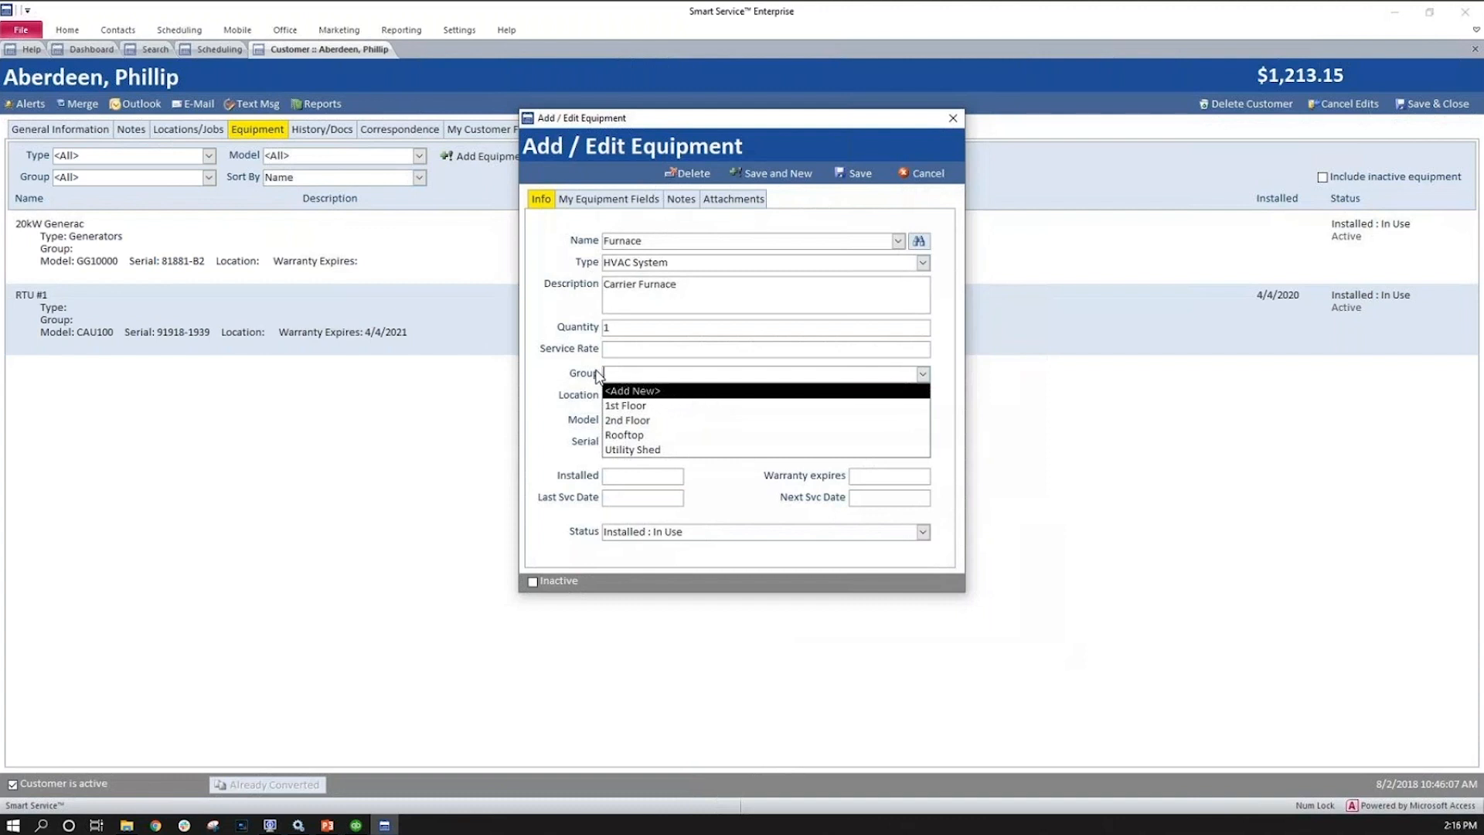
left_click(654, 390)
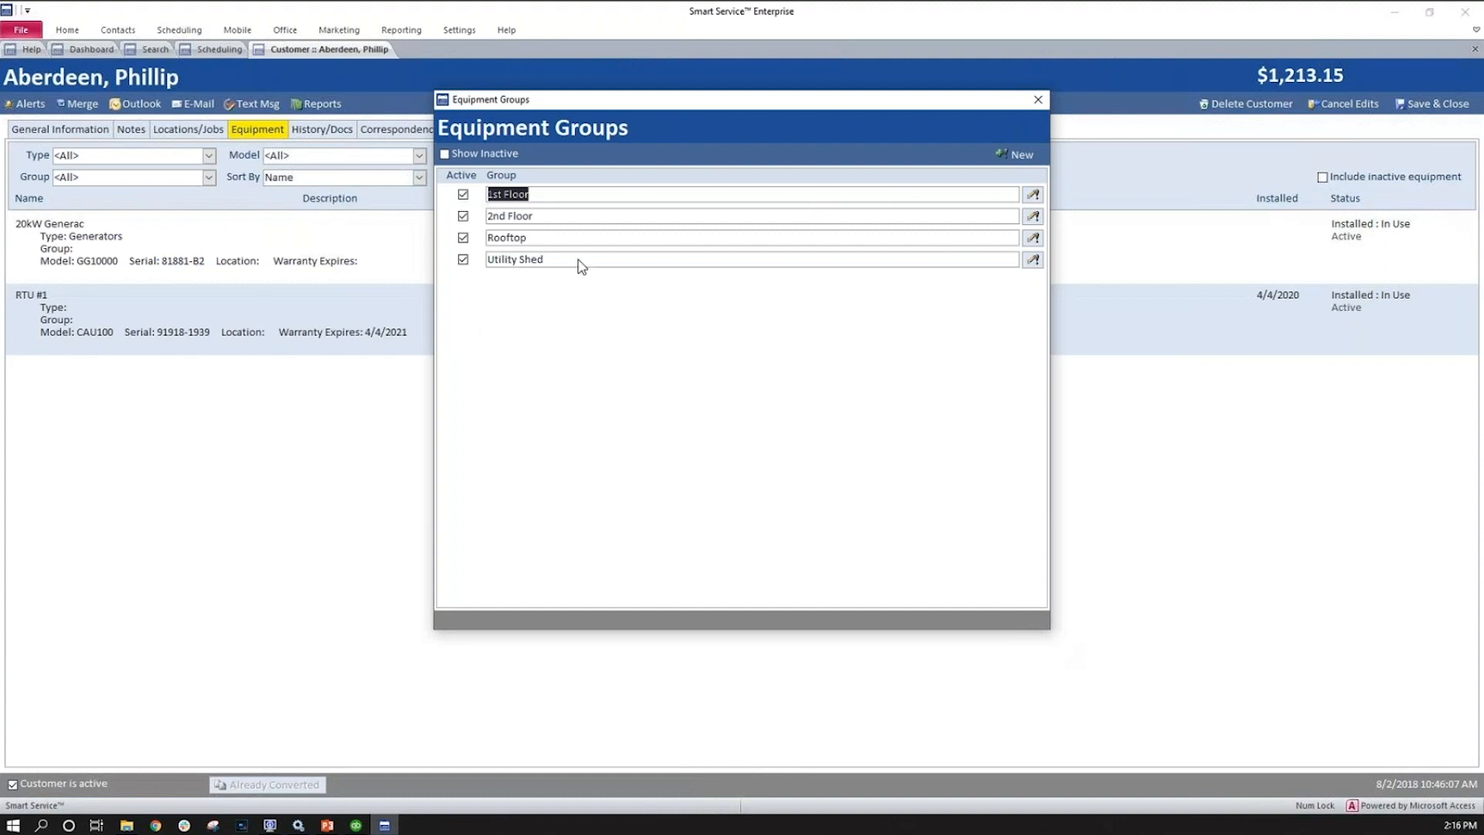
left_click(1013, 156)
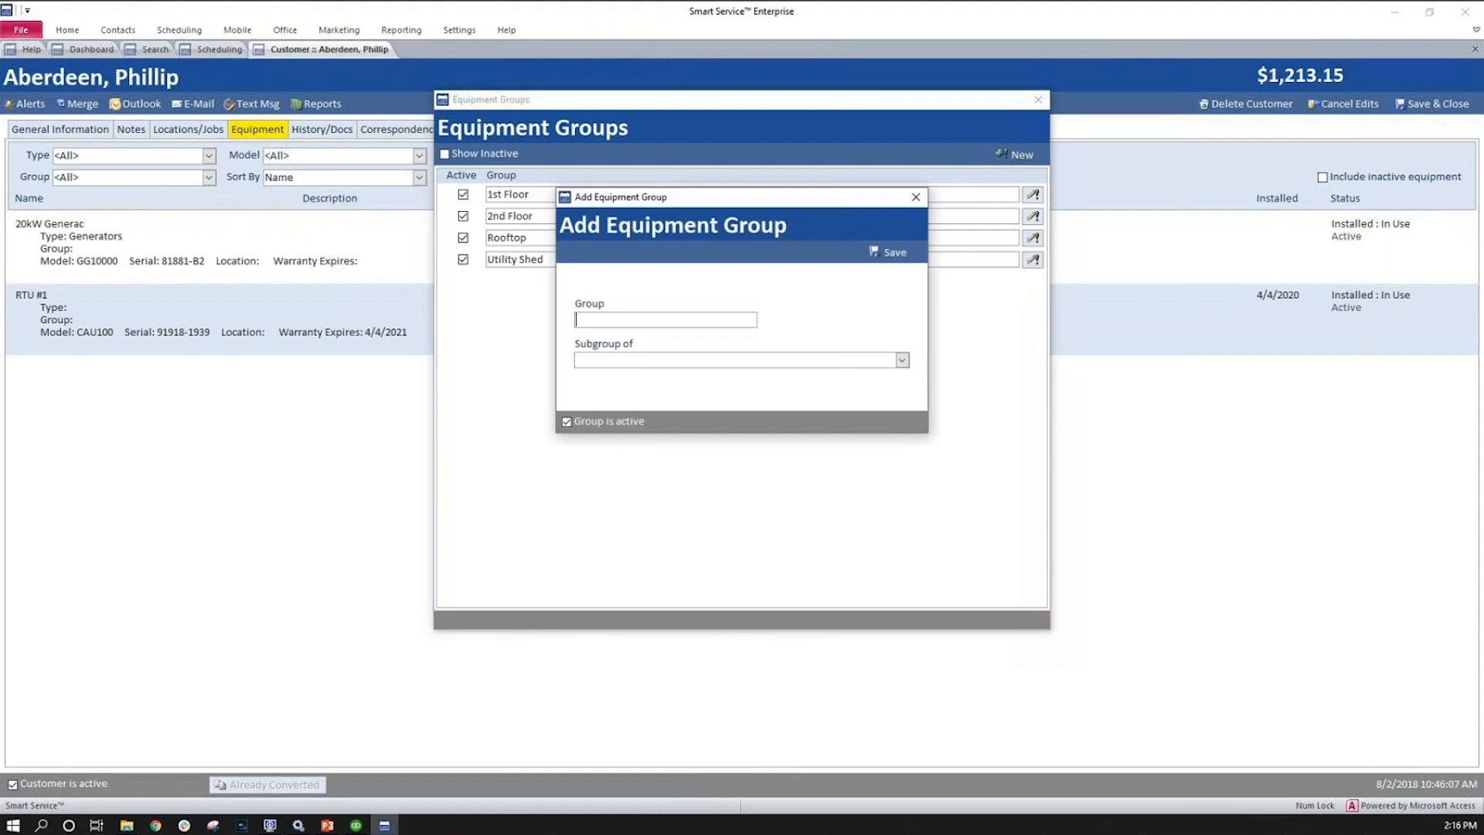
type("Basement")
left_click(887, 252)
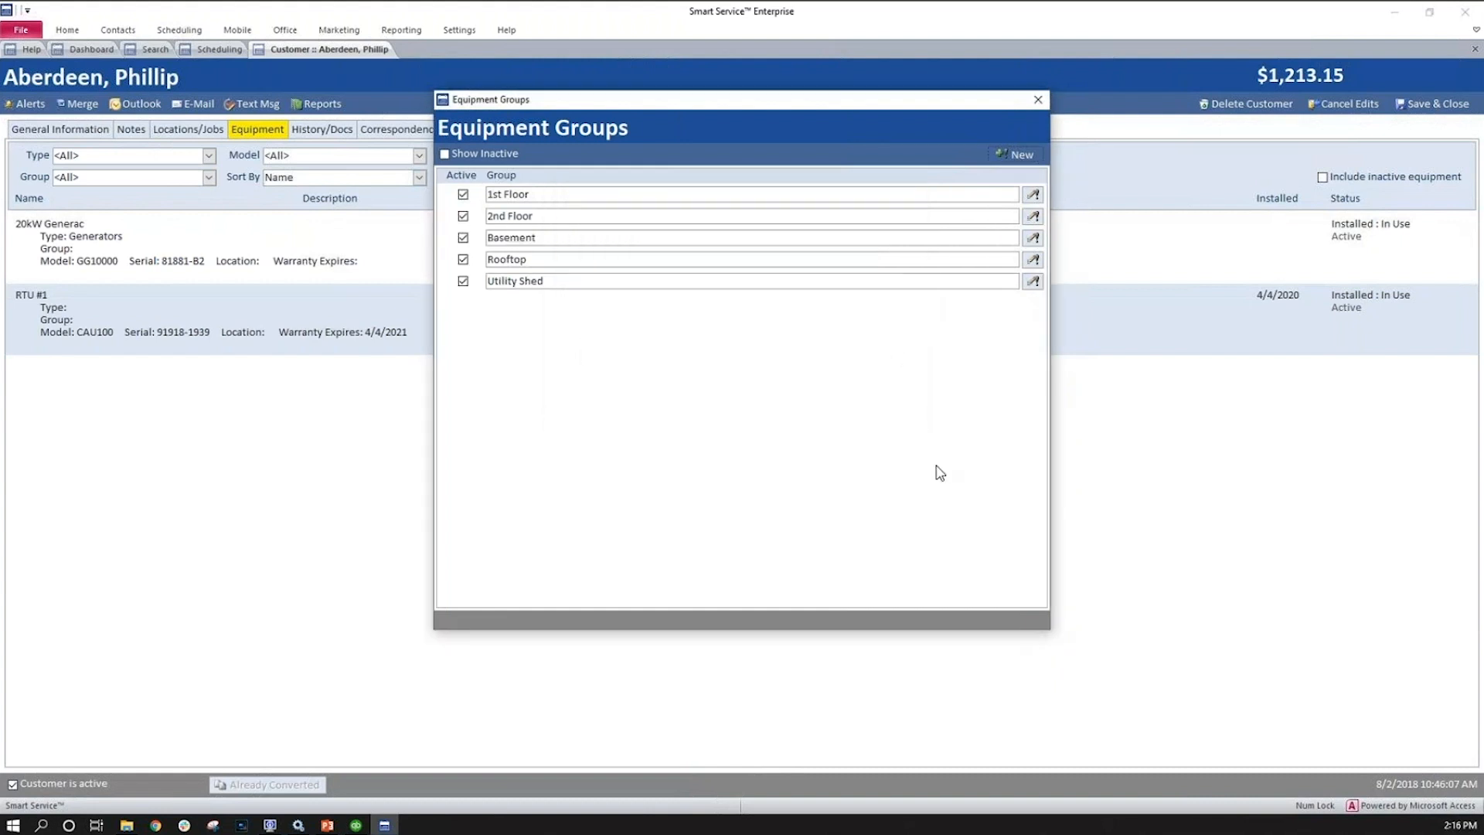
Create and save an equipment group named HVAC Room as a subgroup of Basement, and close the group list.
left_click(1013, 155)
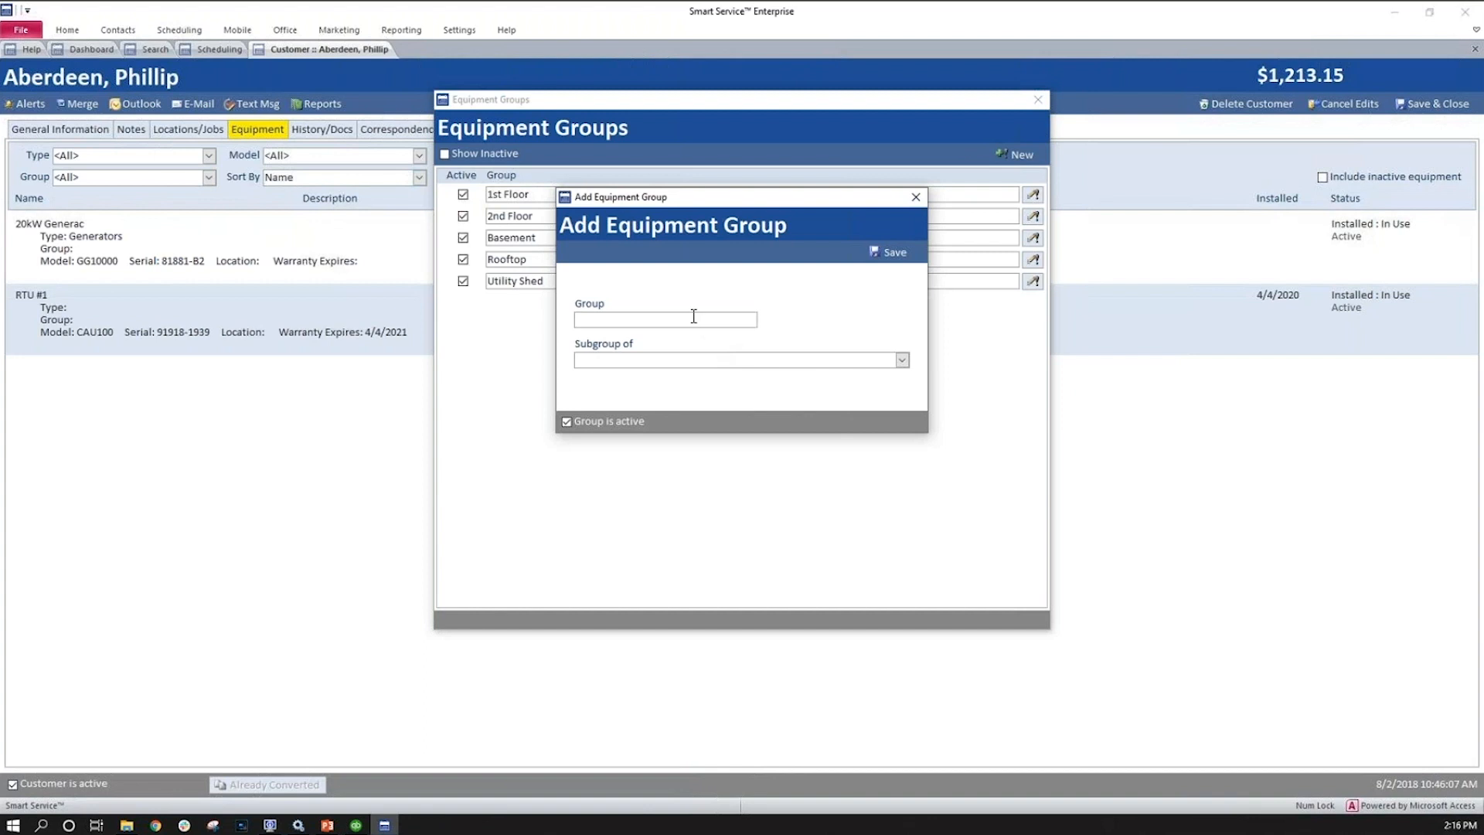
type("HVAC Room")
left_click(902, 360)
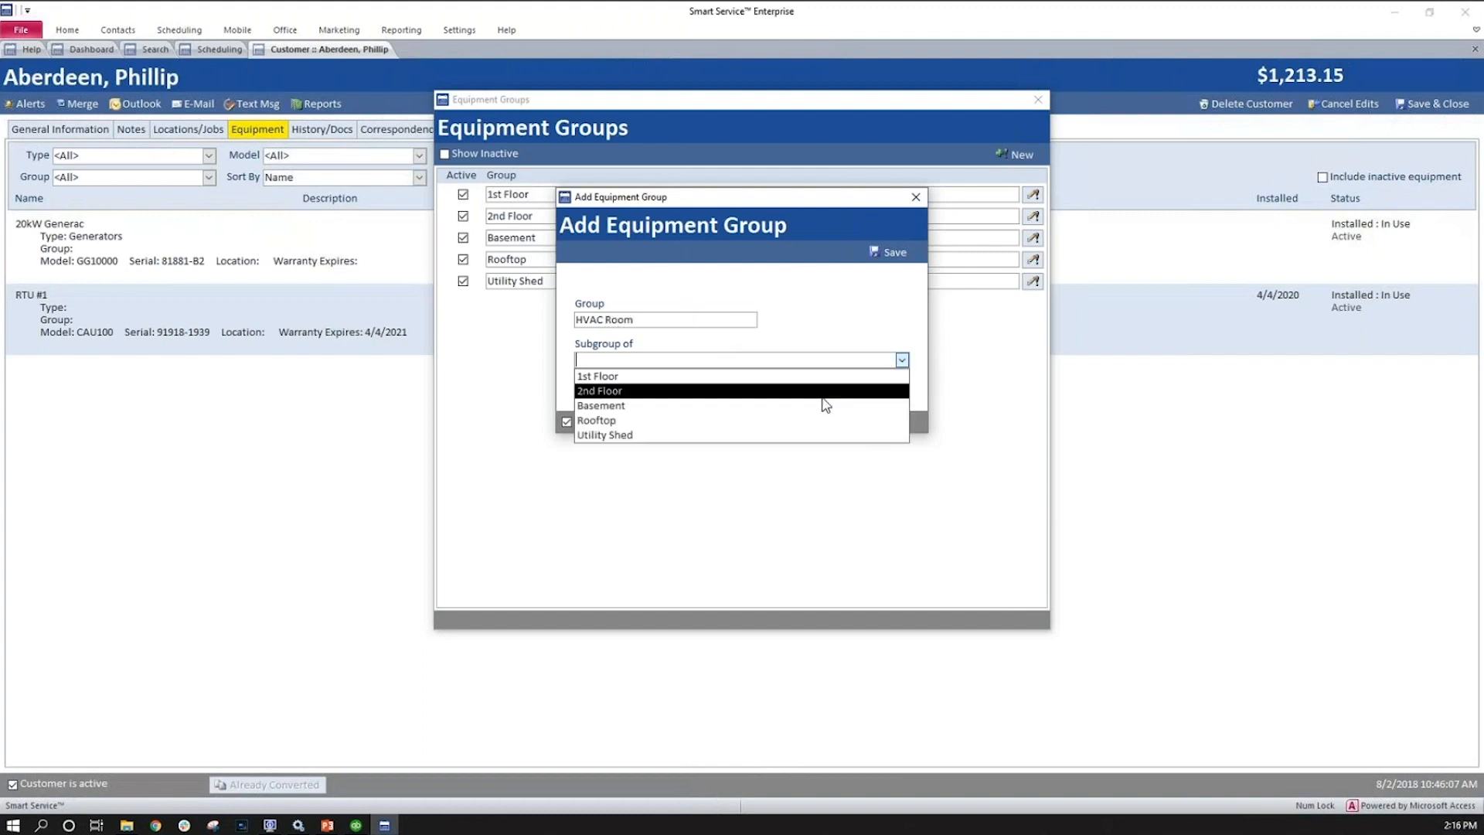
left_click(804, 406)
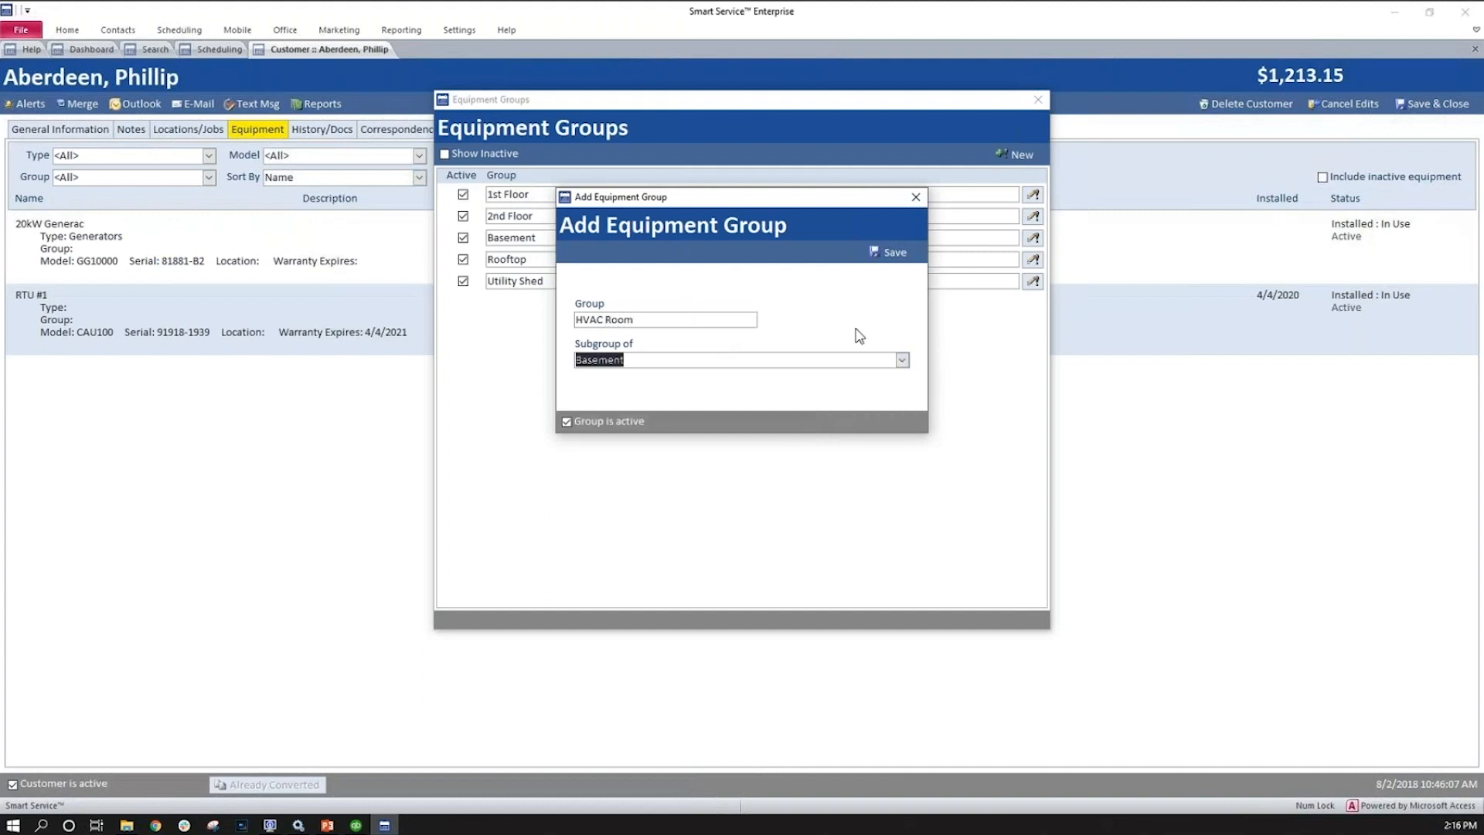
left_click(890, 254)
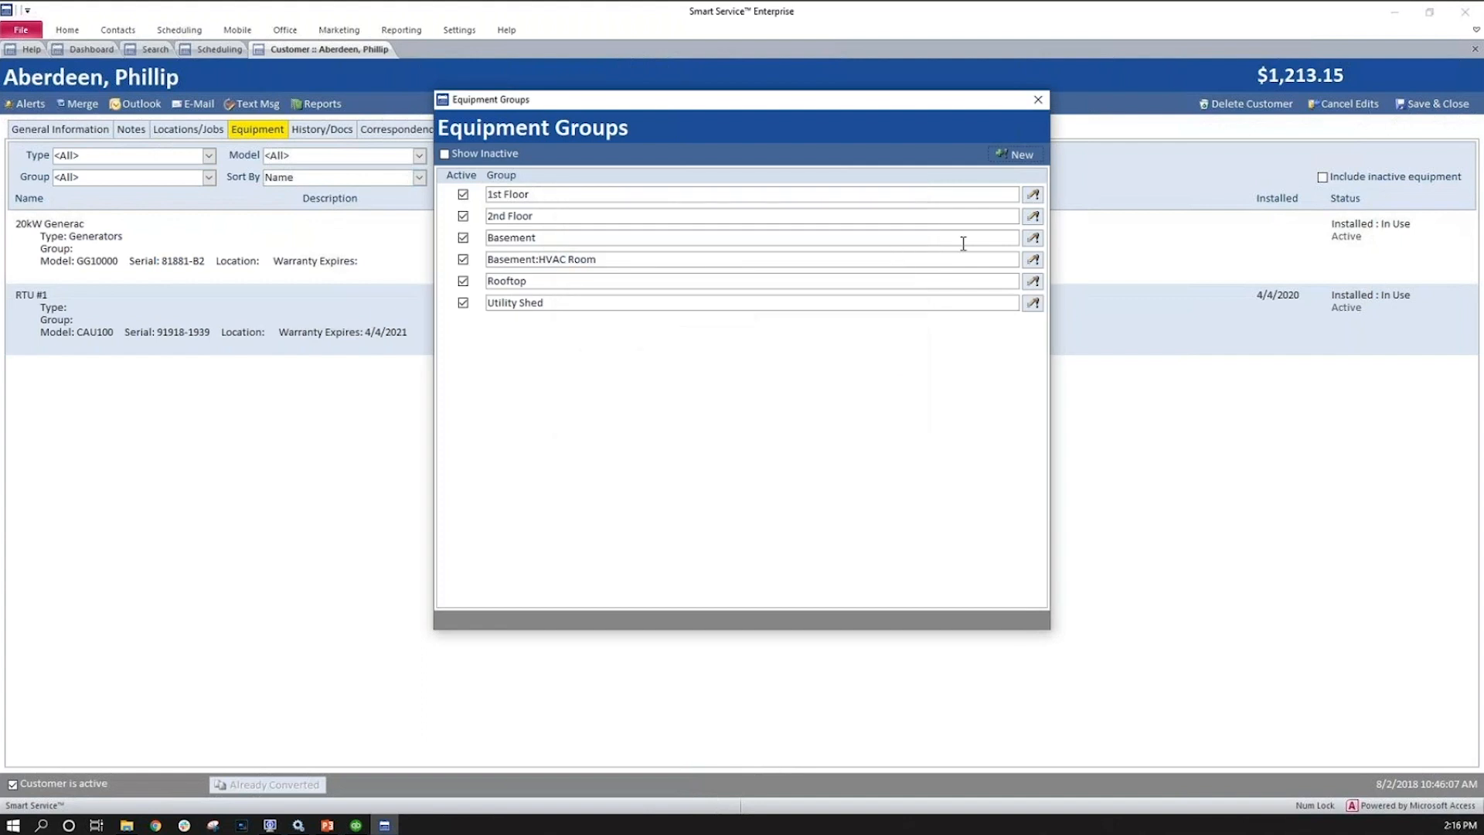
left_click(1037, 102)
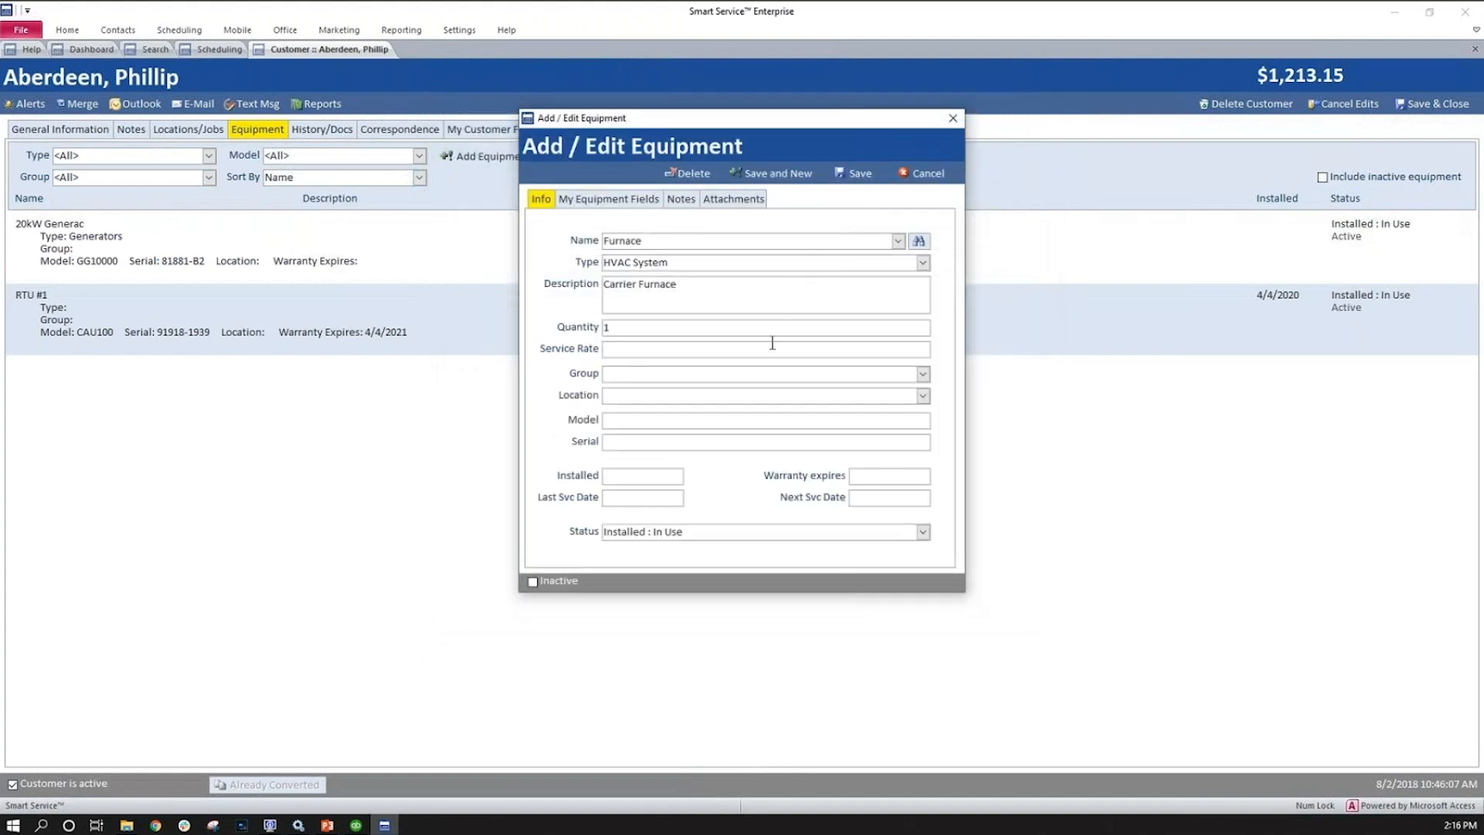
Assign the furnace to the Basement:HVAC Room group and save the equipment record.
left_click(922, 375)
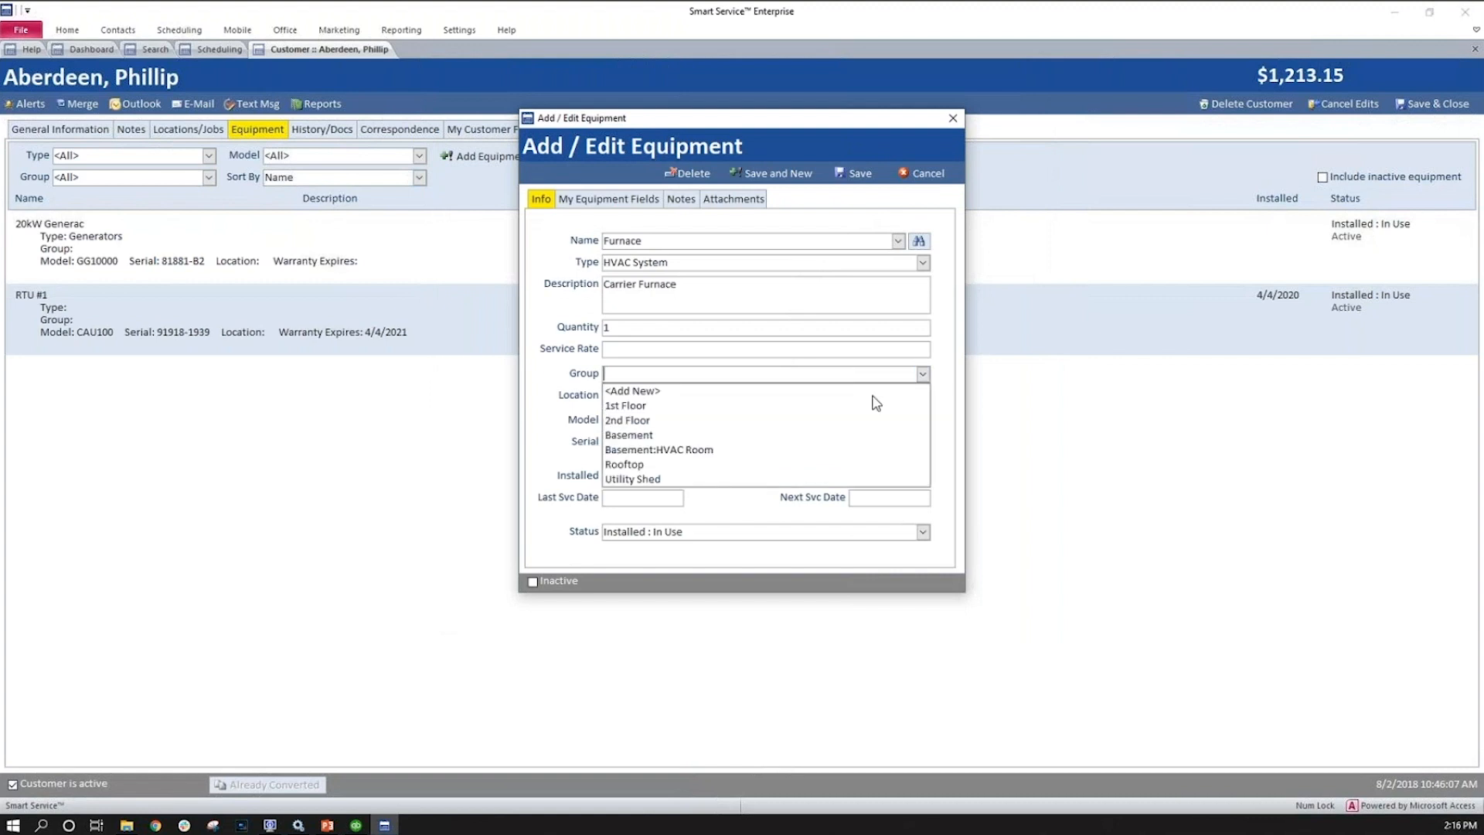
left_click(733, 450)
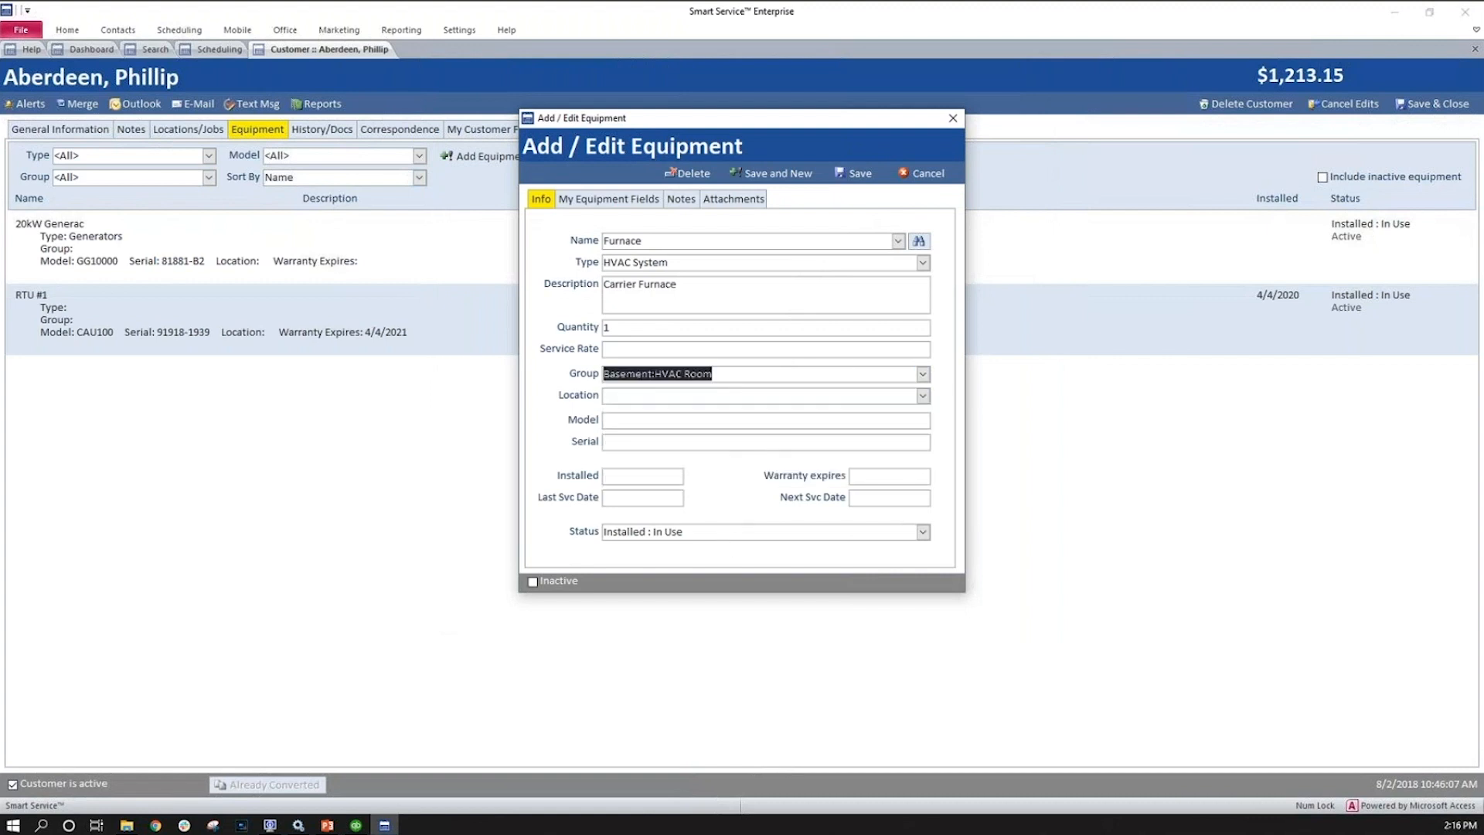
left_click(568, 397)
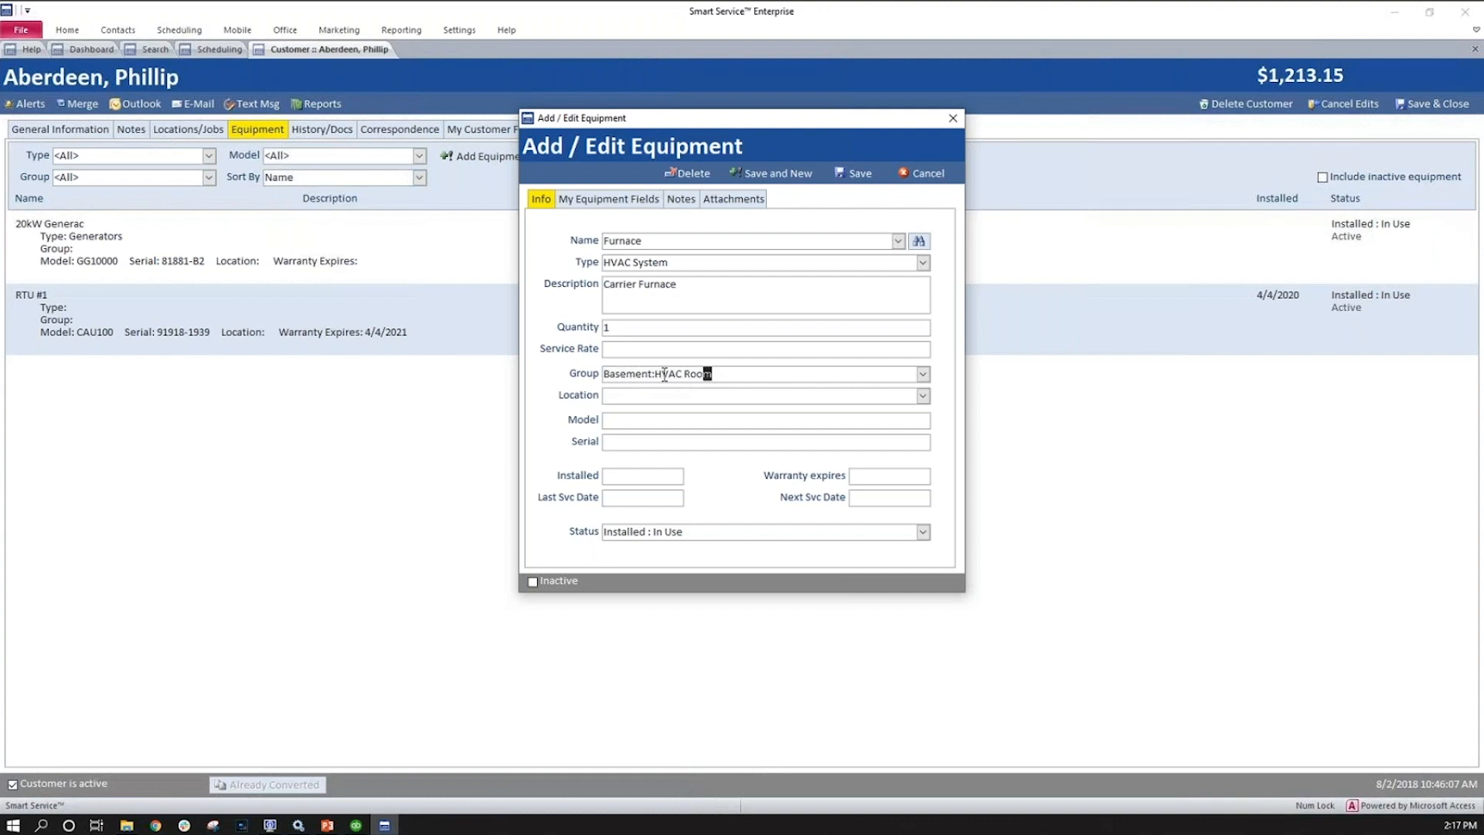
left_click_drag(714, 375, 605, 374)
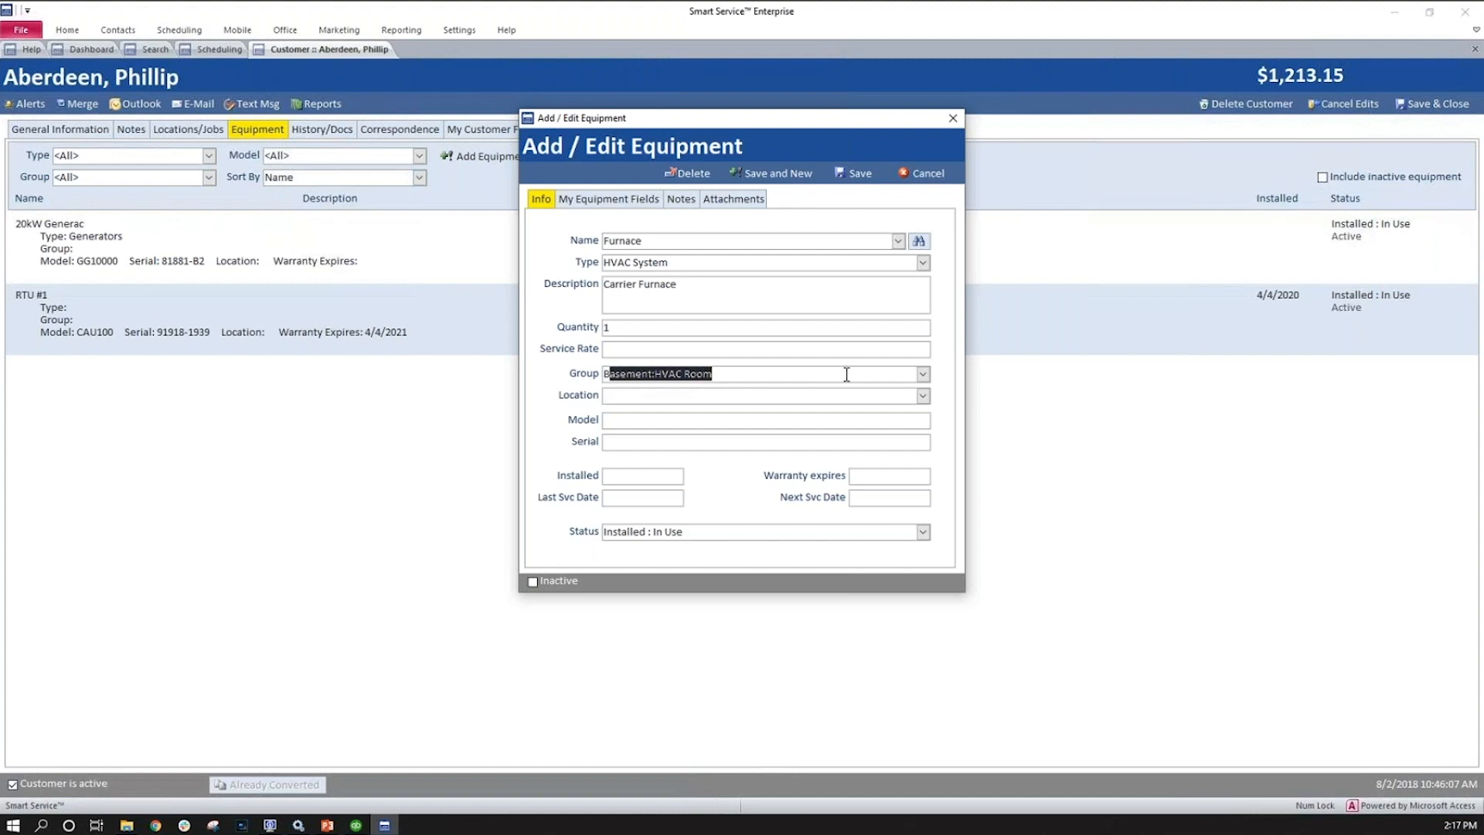
left_click(582, 396)
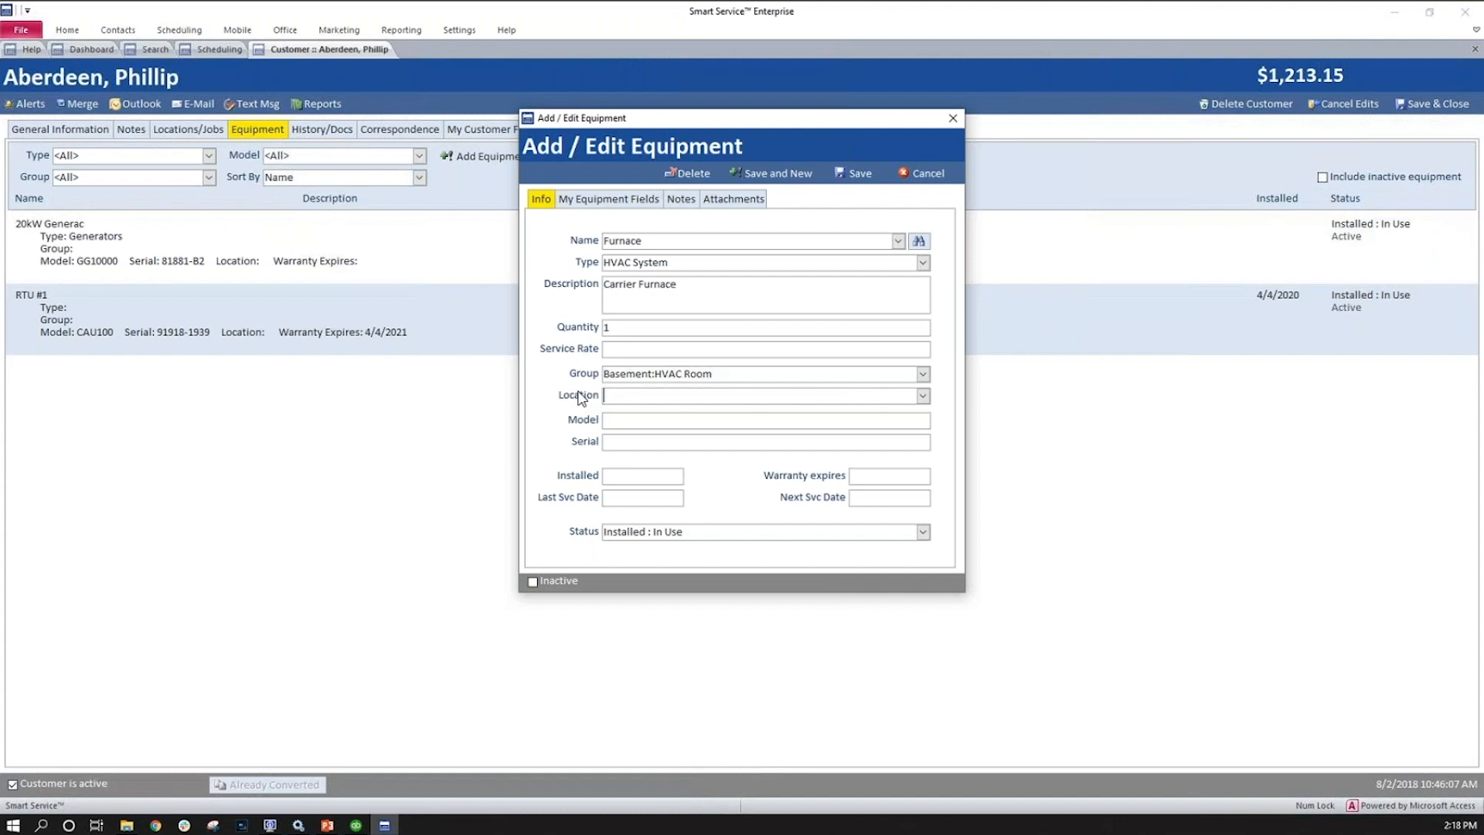
left_click(854, 174)
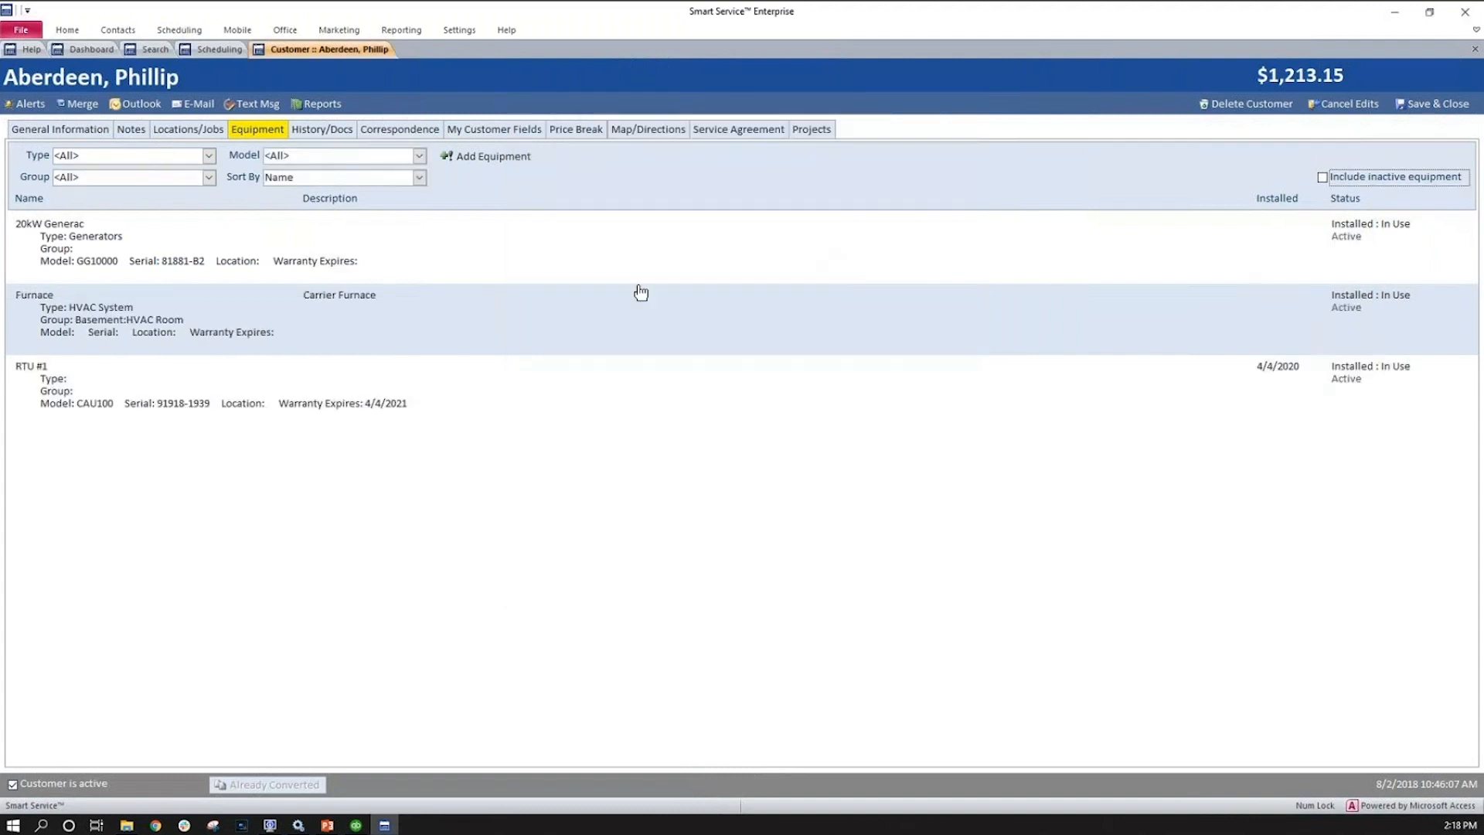
Try a lookup from the customer's general information to copy only Equipment from another customer, and cancel it.
left_click(35, 131)
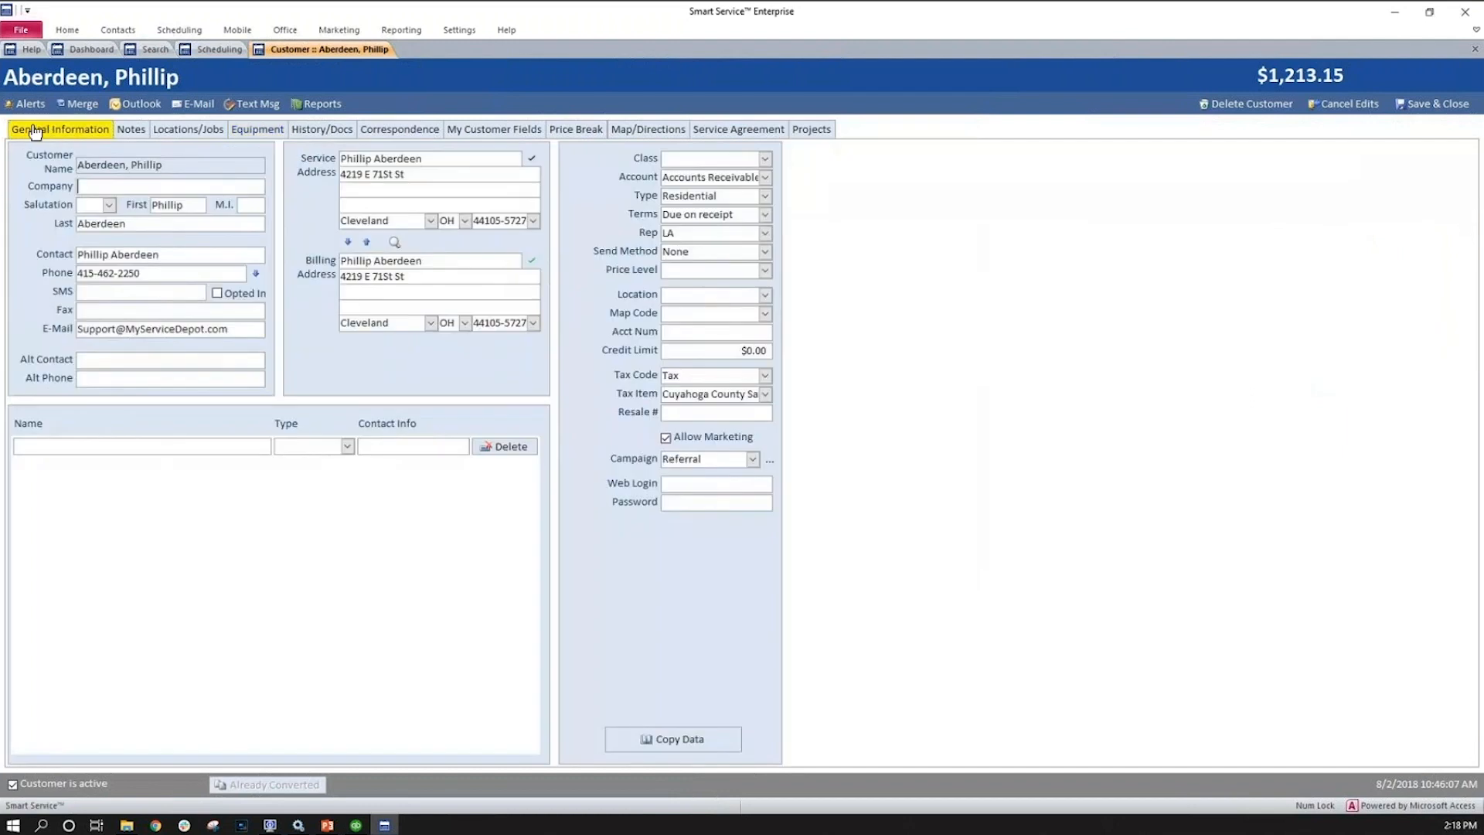
left_click(395, 243)
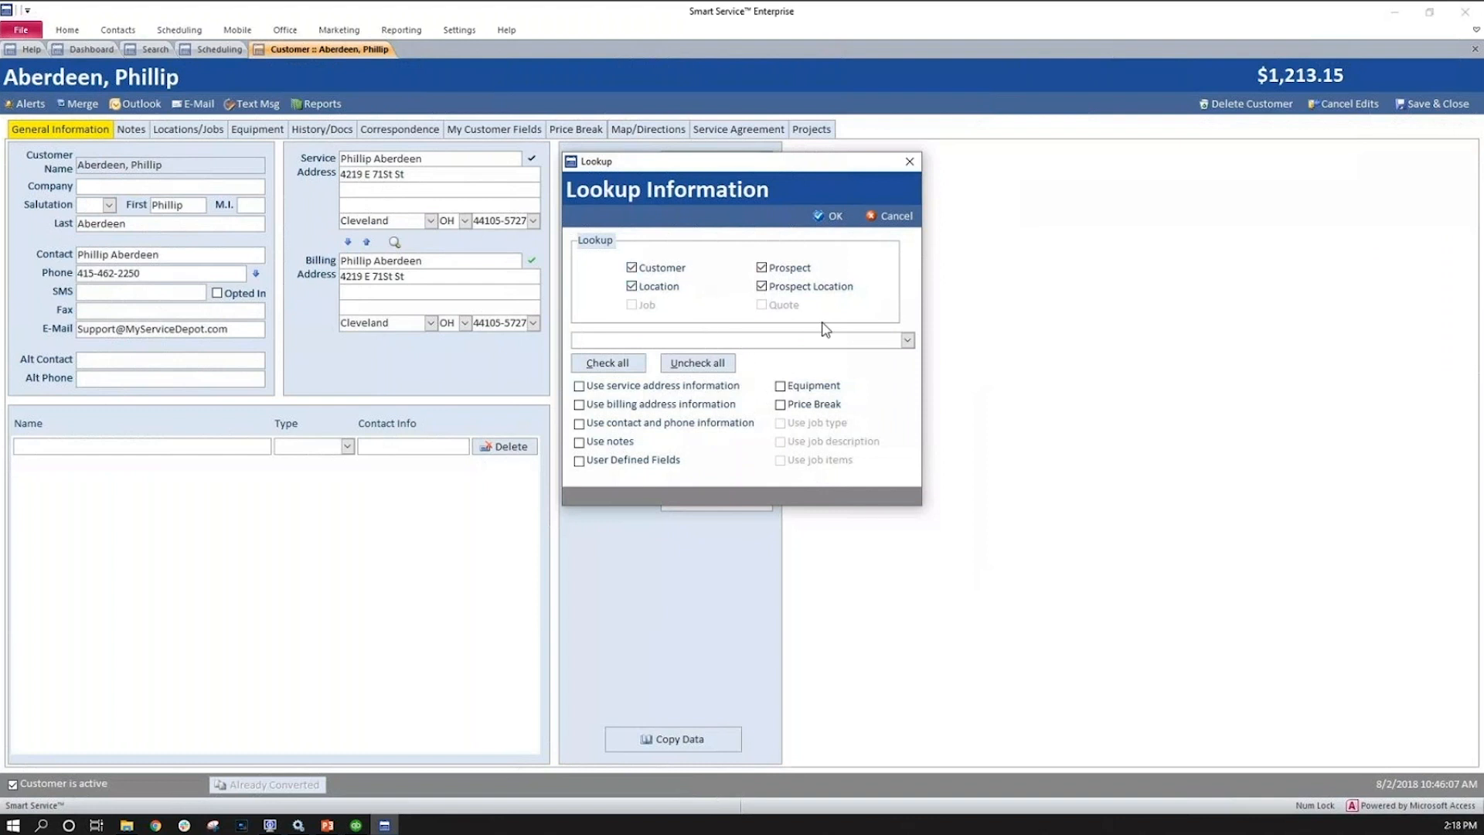
left_click(631, 287)
left_click(781, 385)
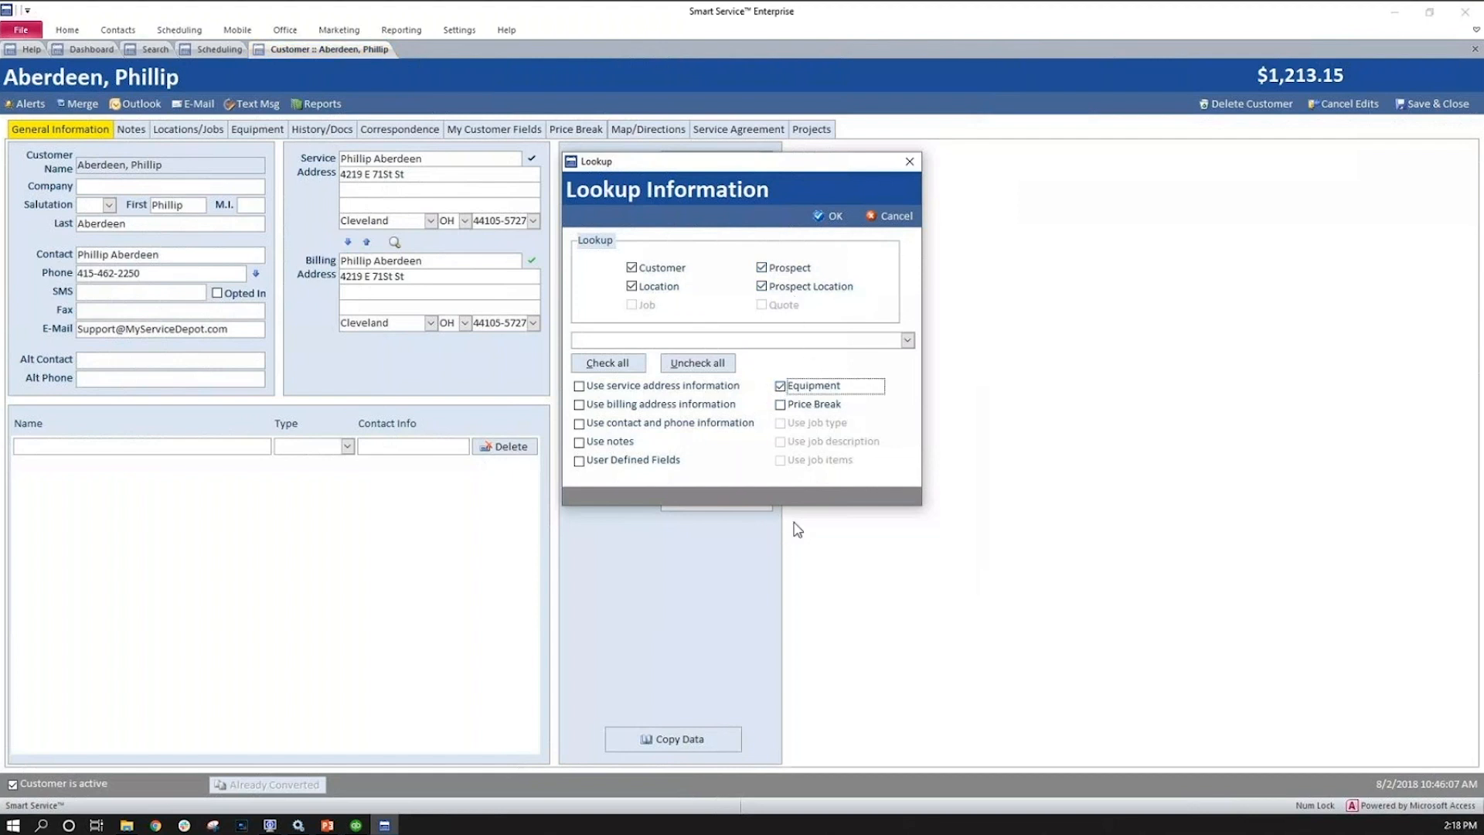
left_click(907, 340)
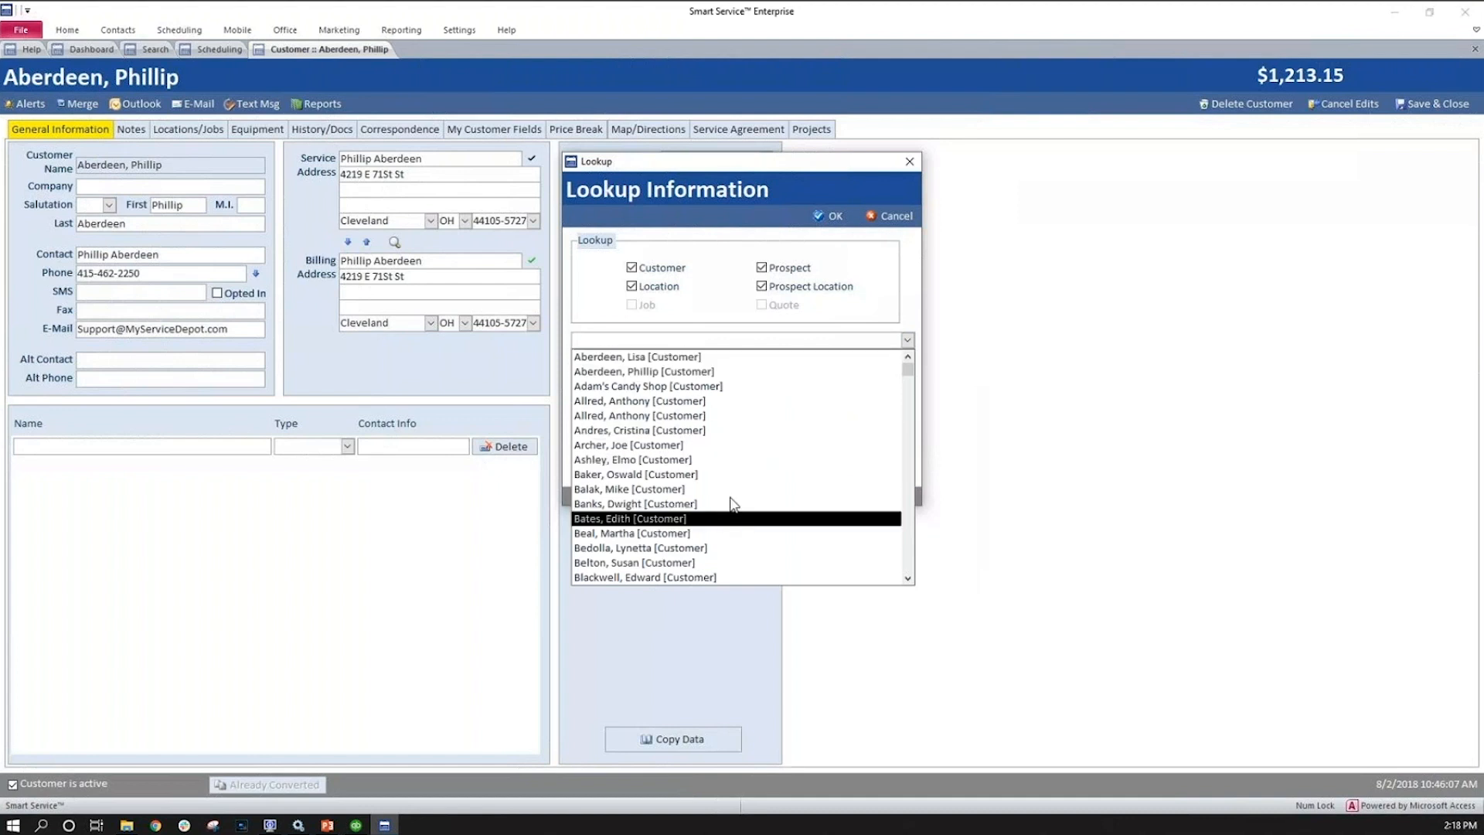
left_click(693, 359)
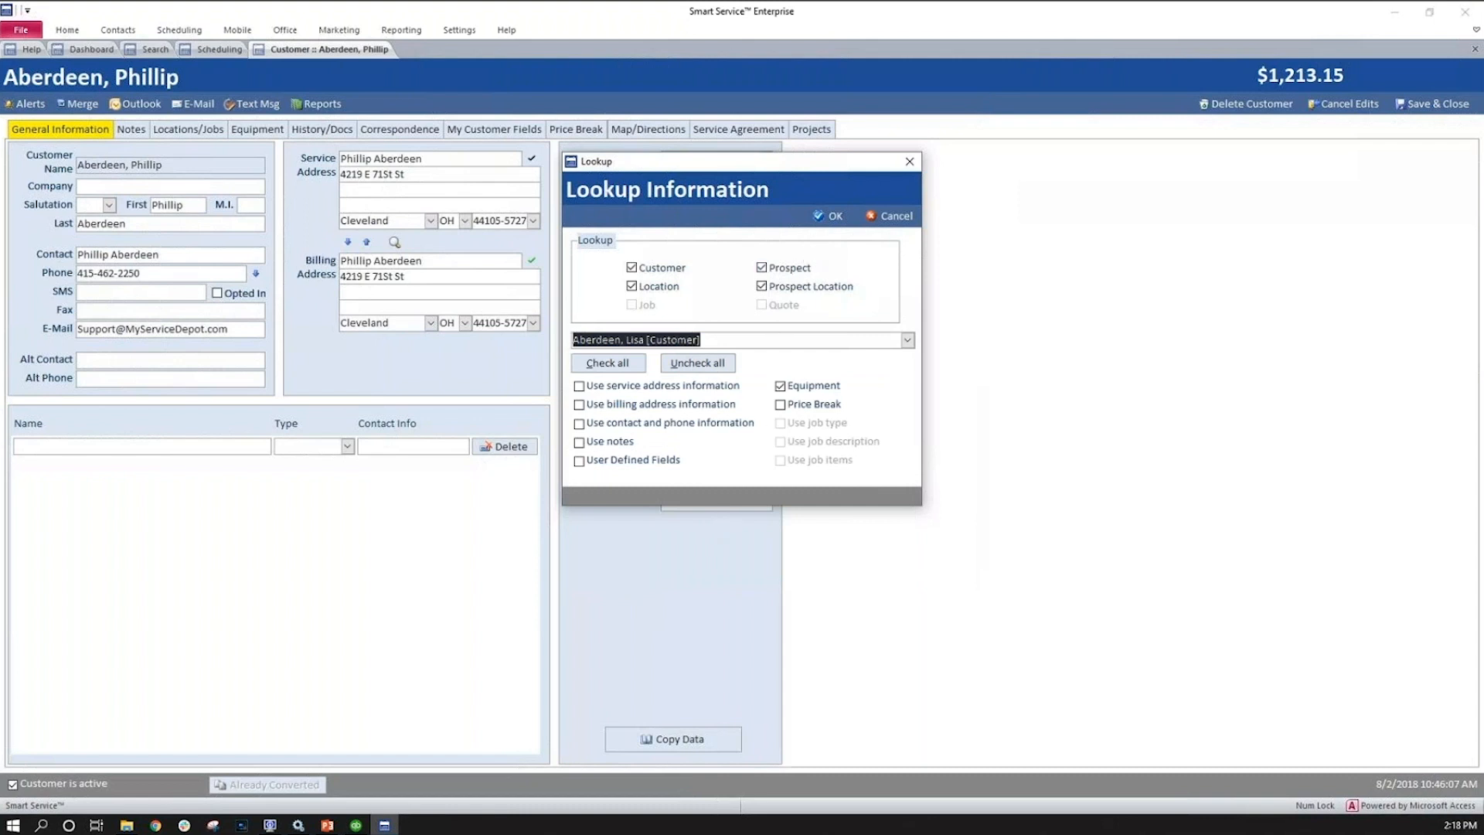
left_click(878, 220)
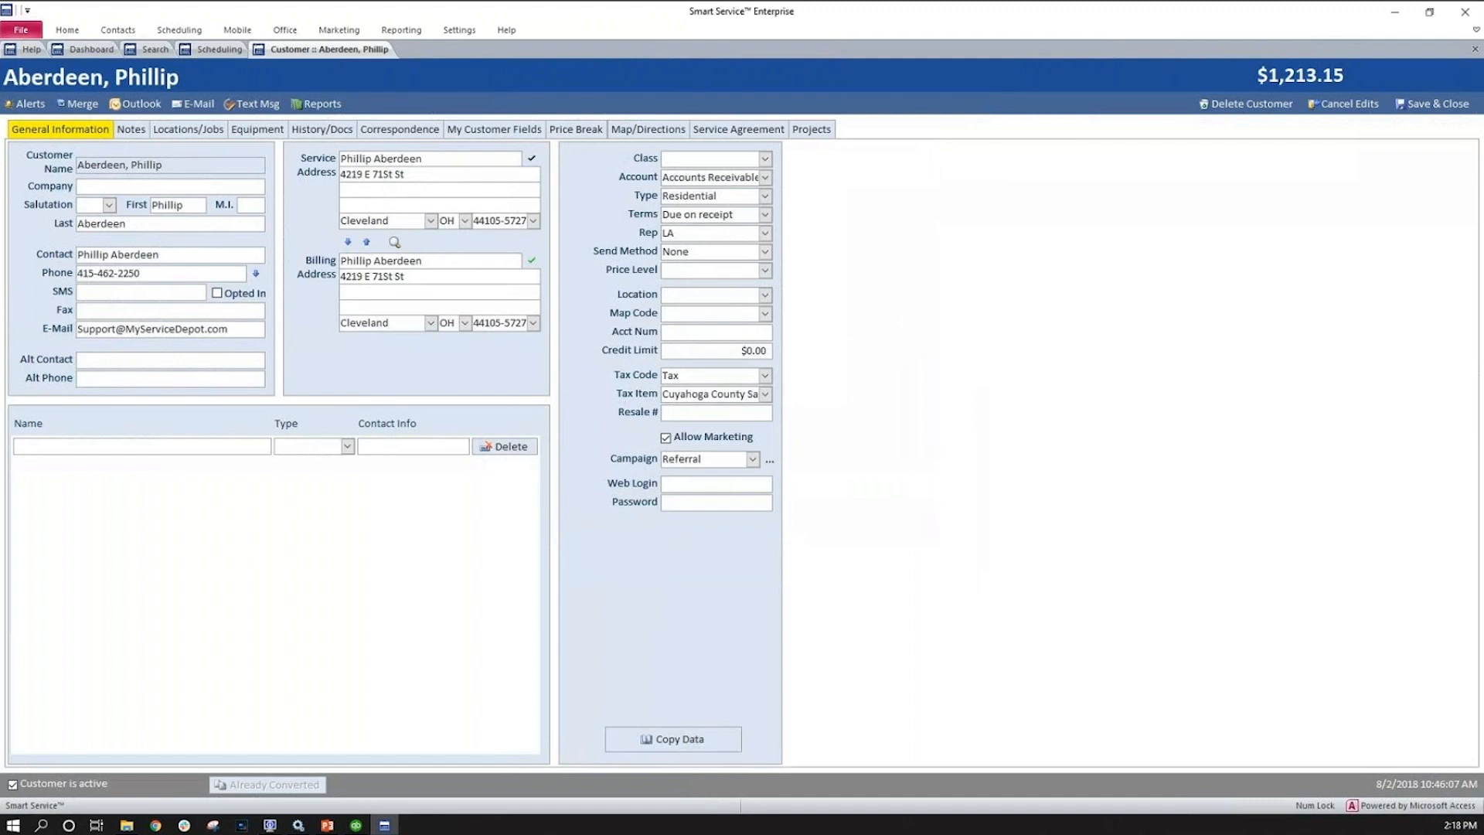
Return to the customer's equipment, view the 20kW Generac record's details and close it with a save.
left_click(256, 133)
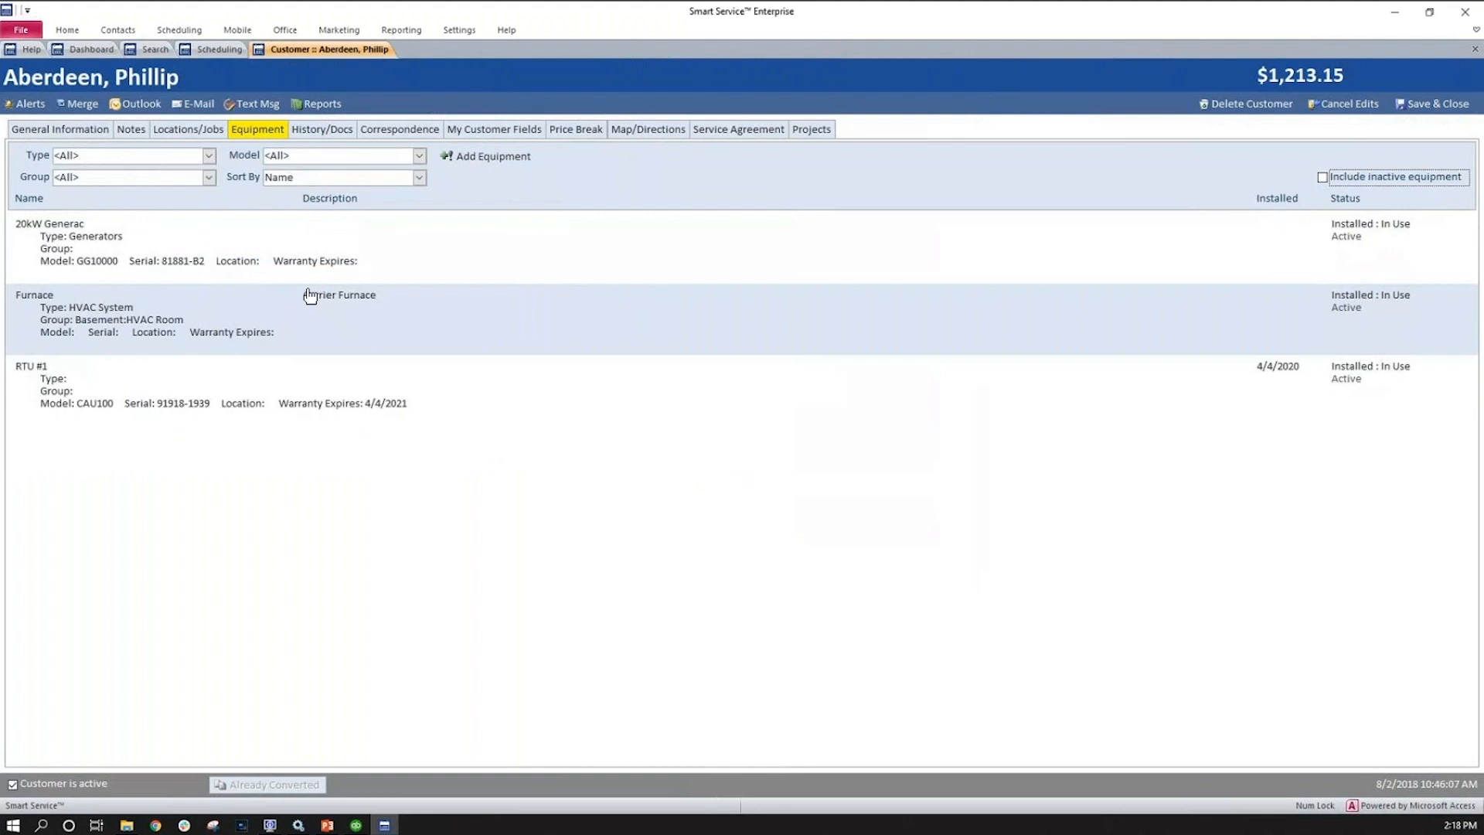
double_click(299, 256)
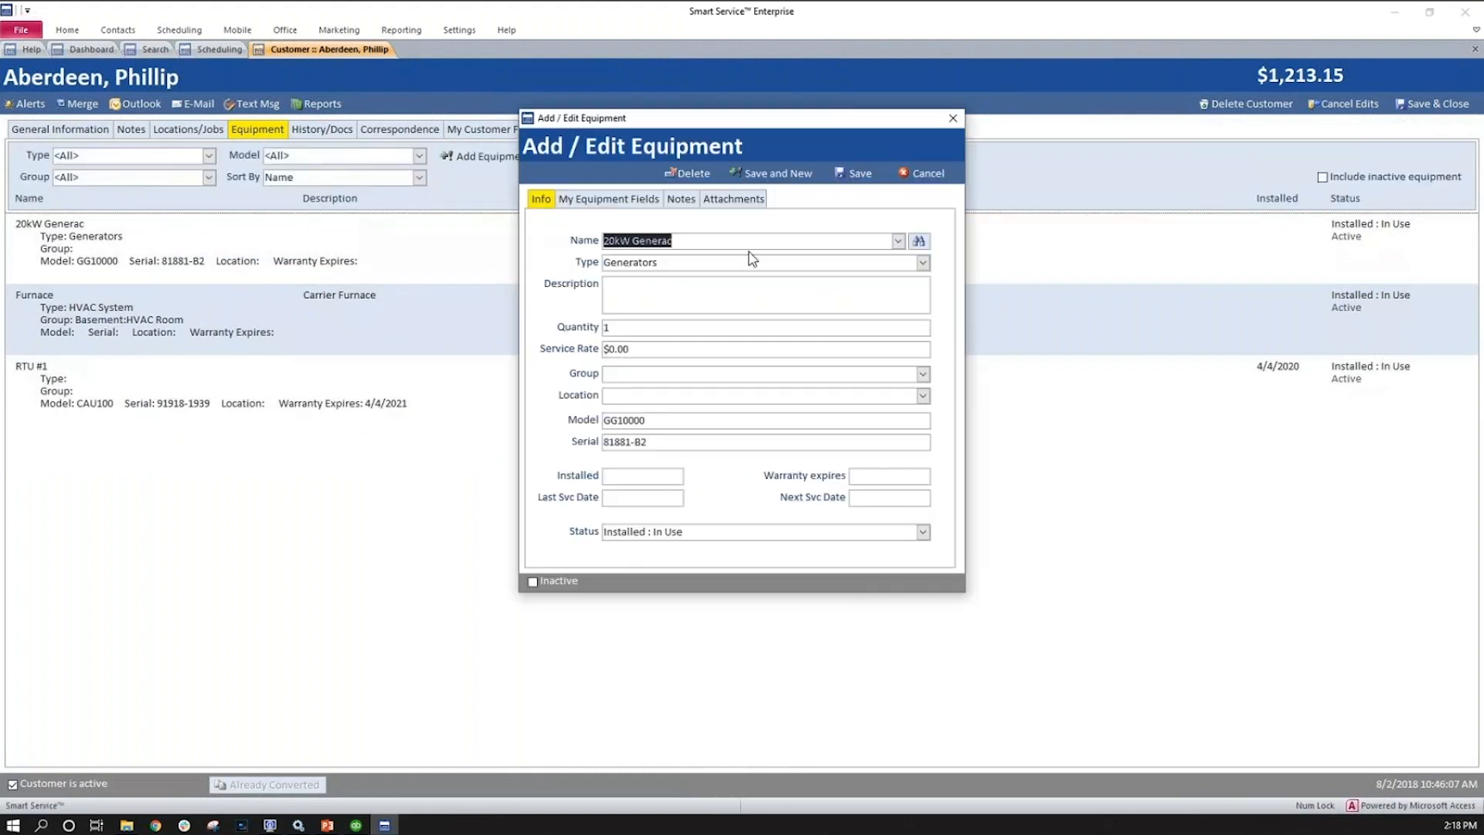
left_click(851, 173)
Examine the furnace record's status choices and its serial and model fields, and close it with a save.
double_click(326, 323)
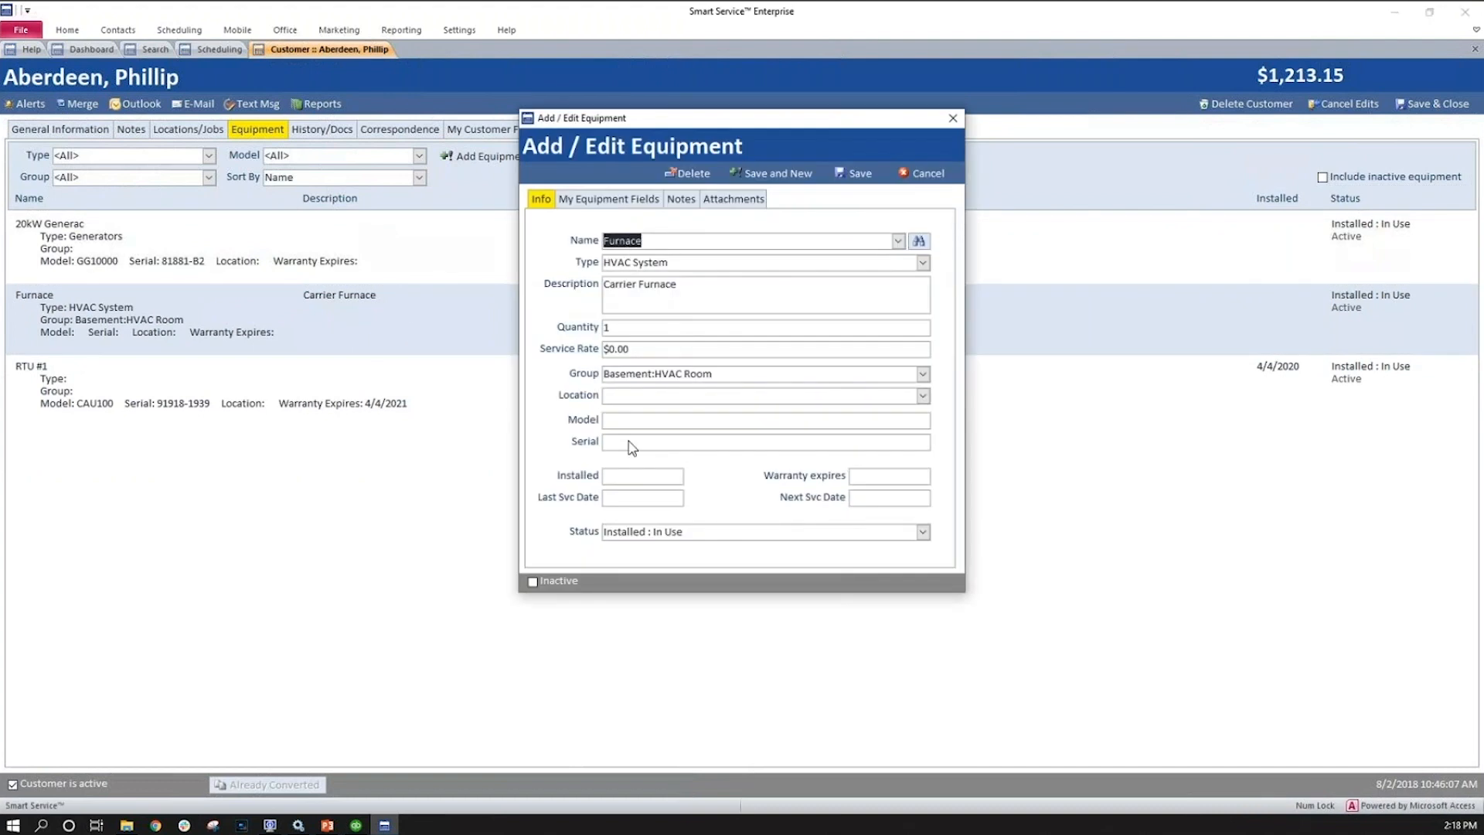
left_click(923, 532)
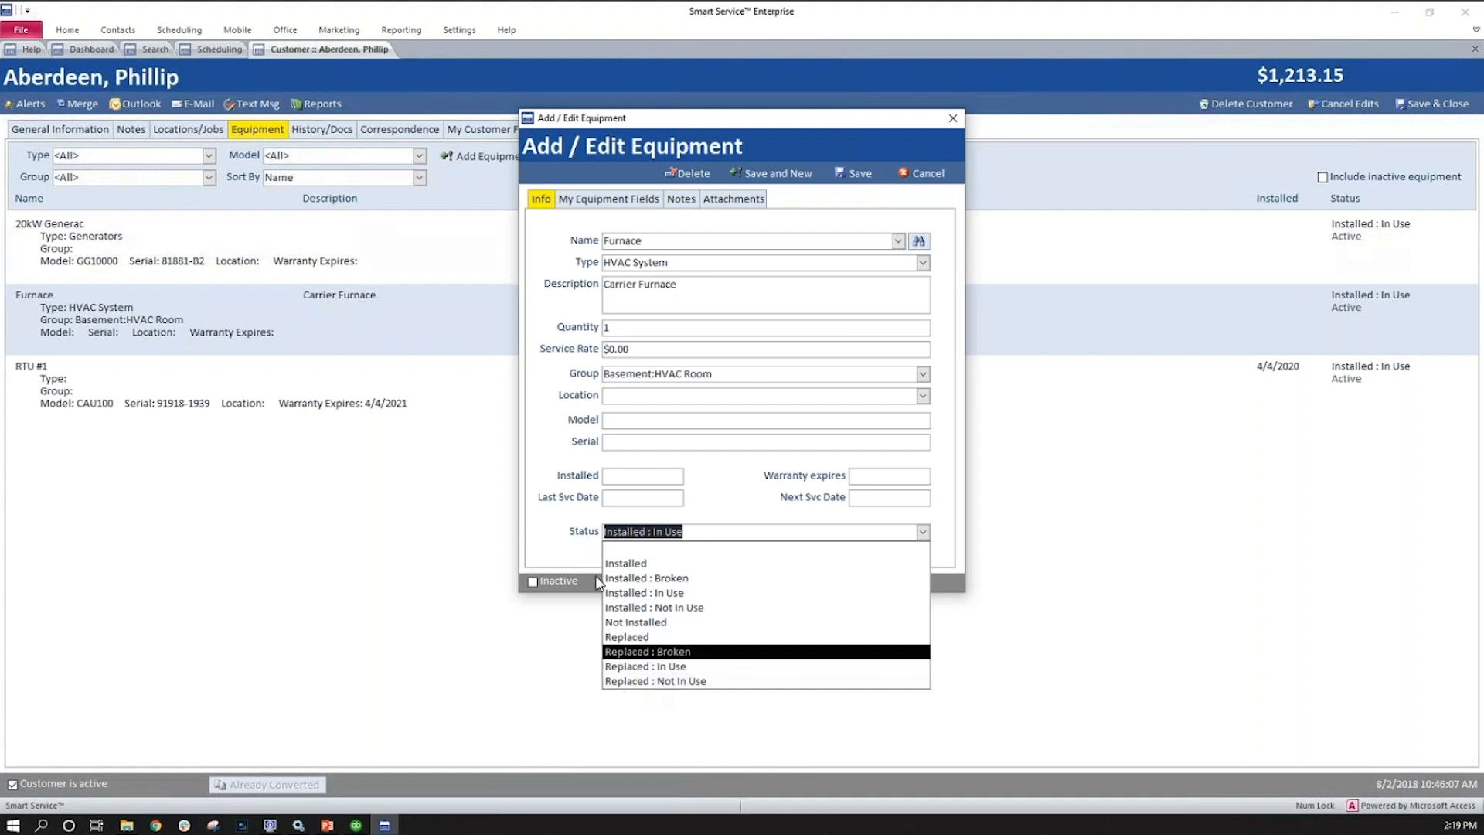
left_click(576, 531)
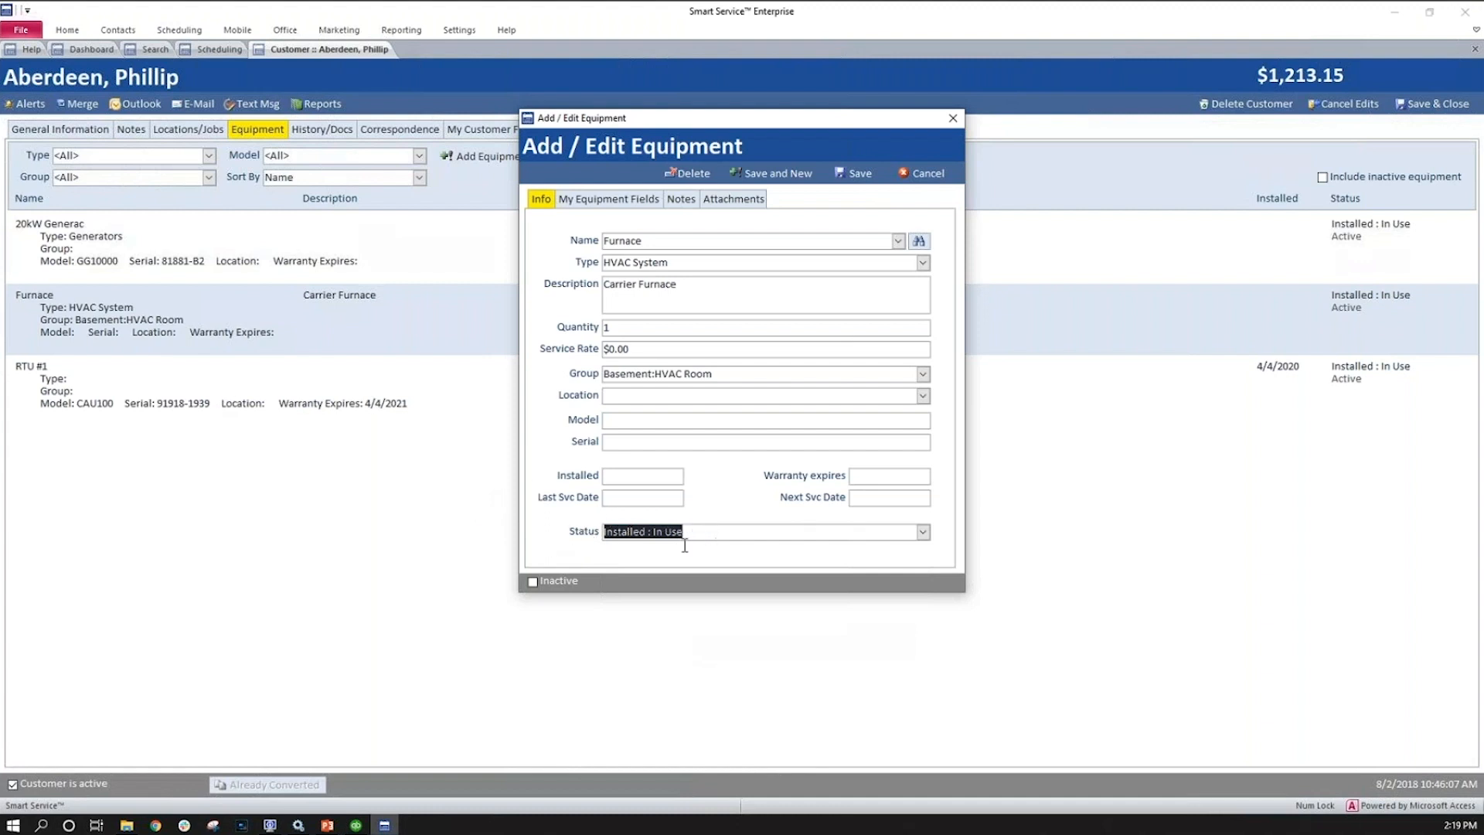
left_click(922, 533)
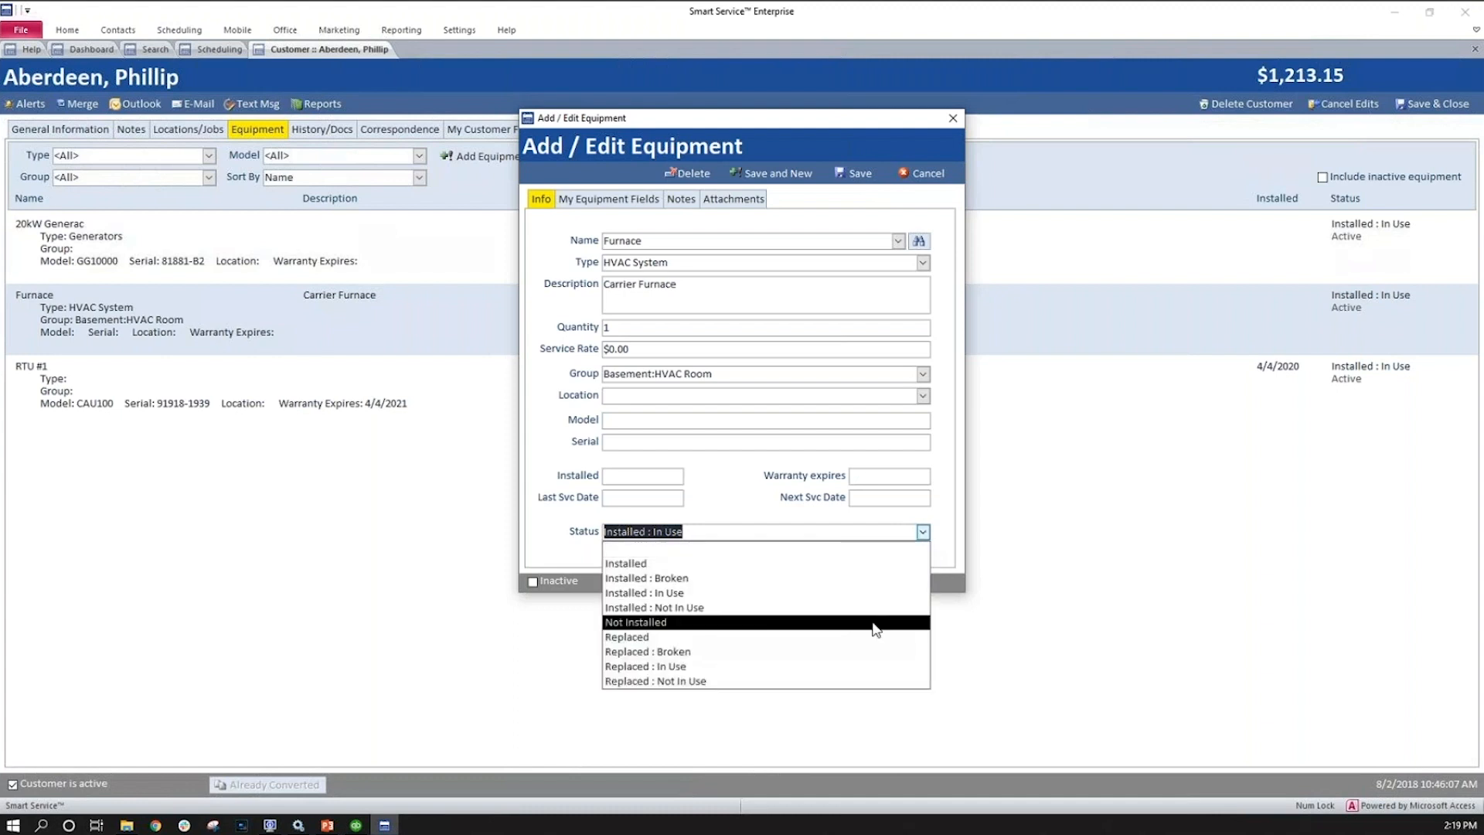
left_click(937, 508)
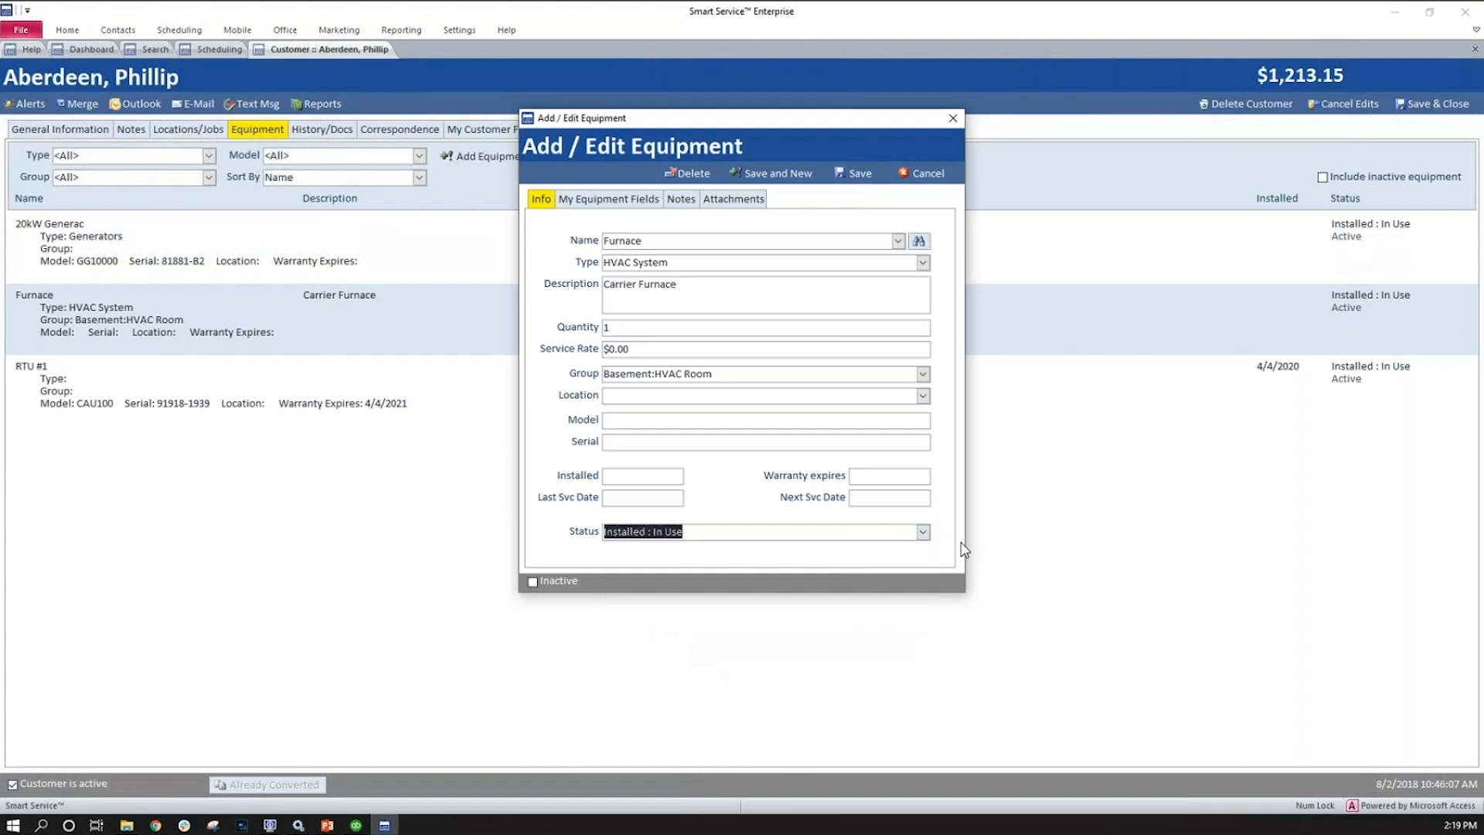
left_click(590, 440)
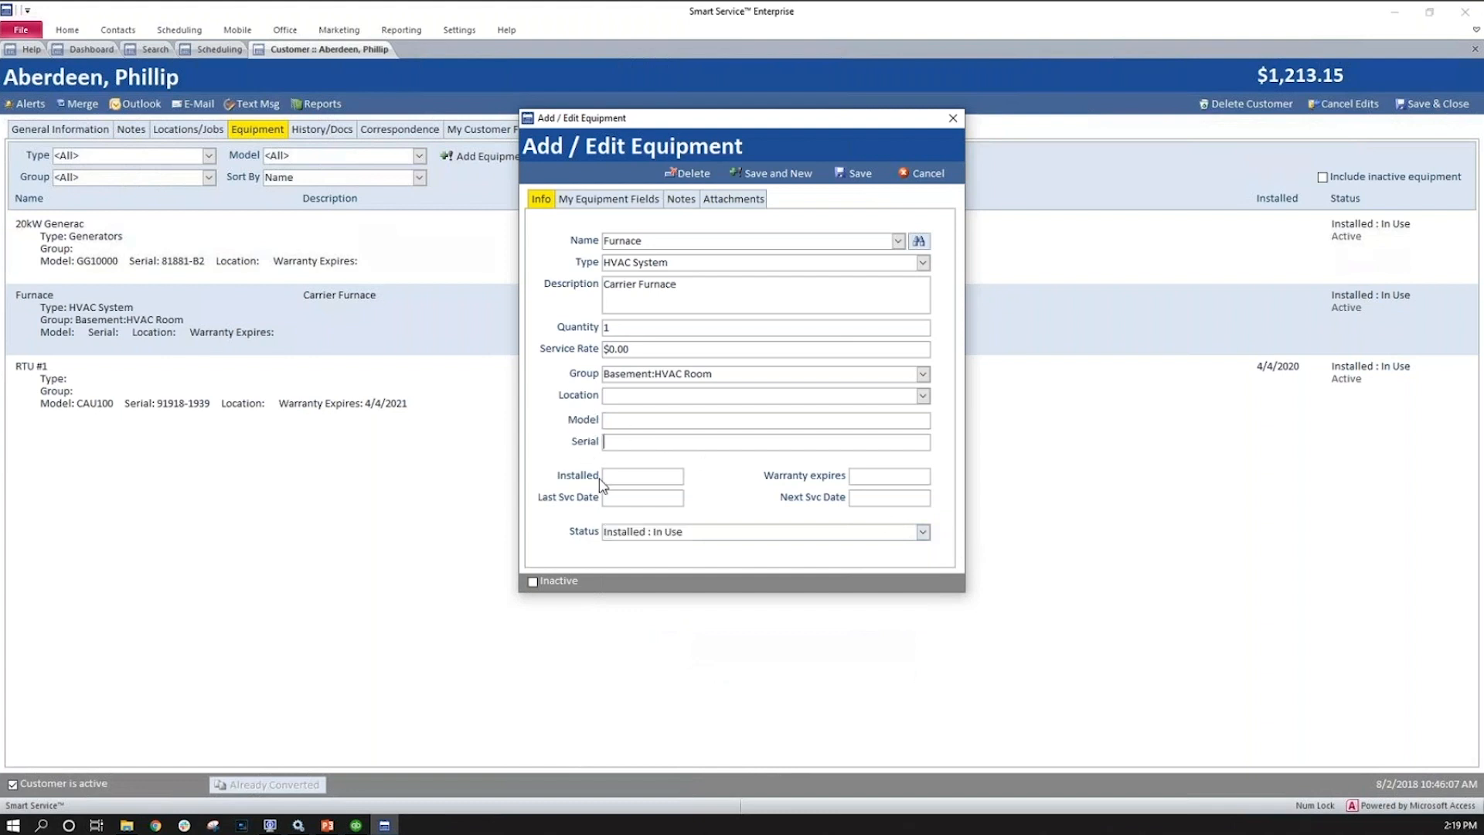
left_click(614, 418)
left_click(842, 173)
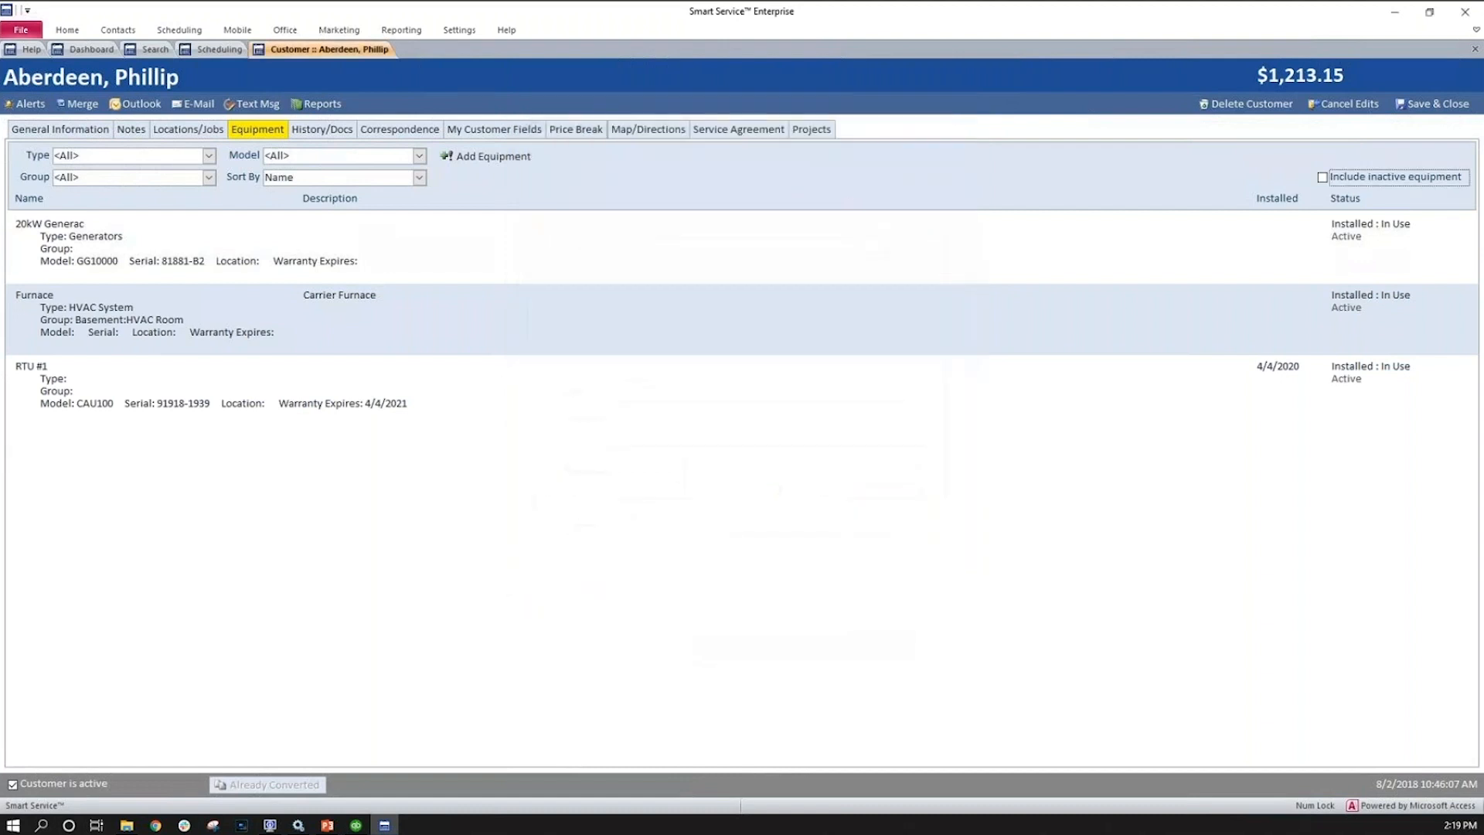
In the iFleet settings, turn on the equipment model number and serial number requirements, and turn both off again.
left_click(91, 49)
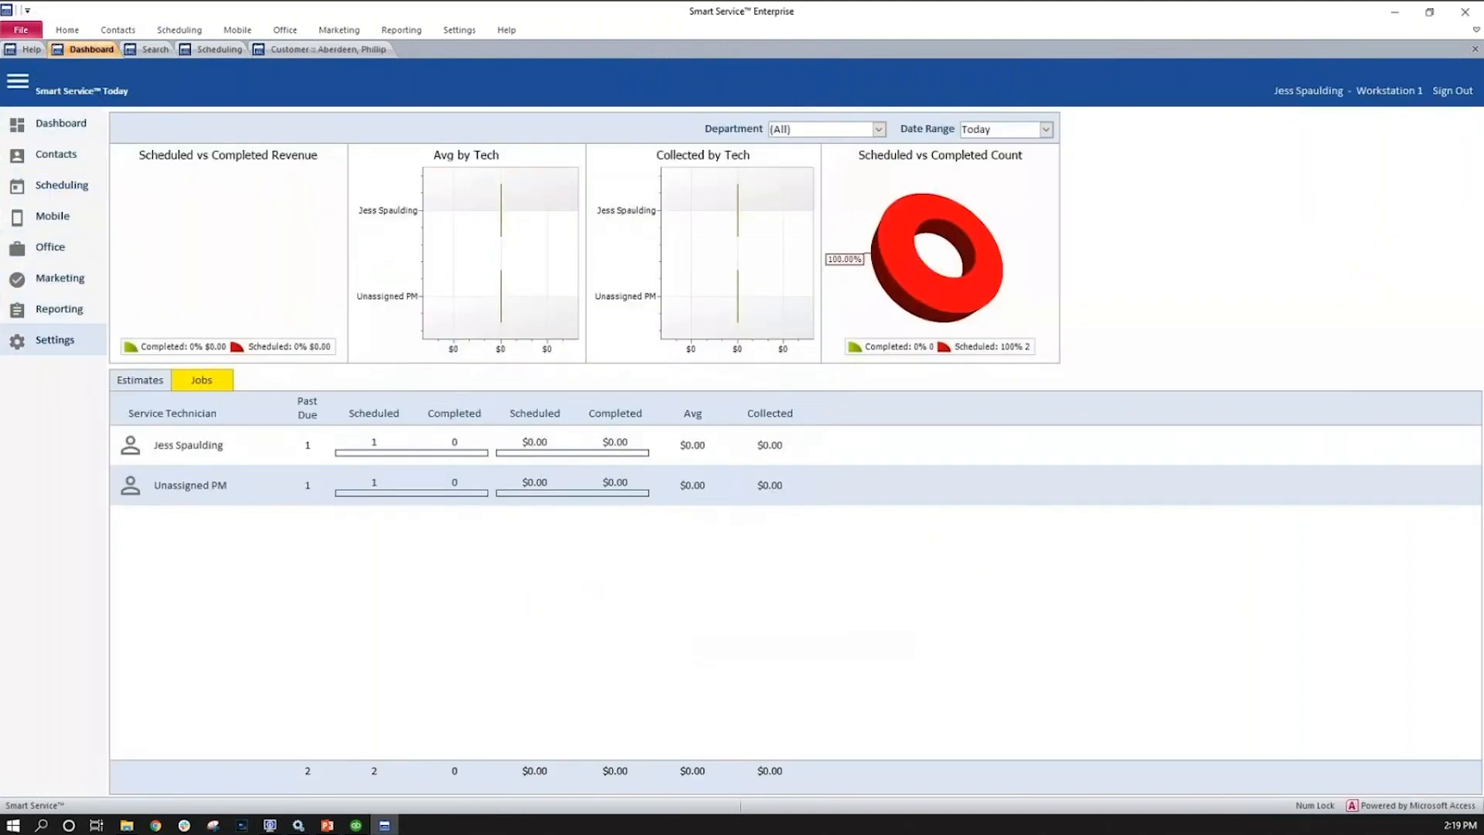
left_click(54, 340)
left_click(915, 124)
left_click(535, 164)
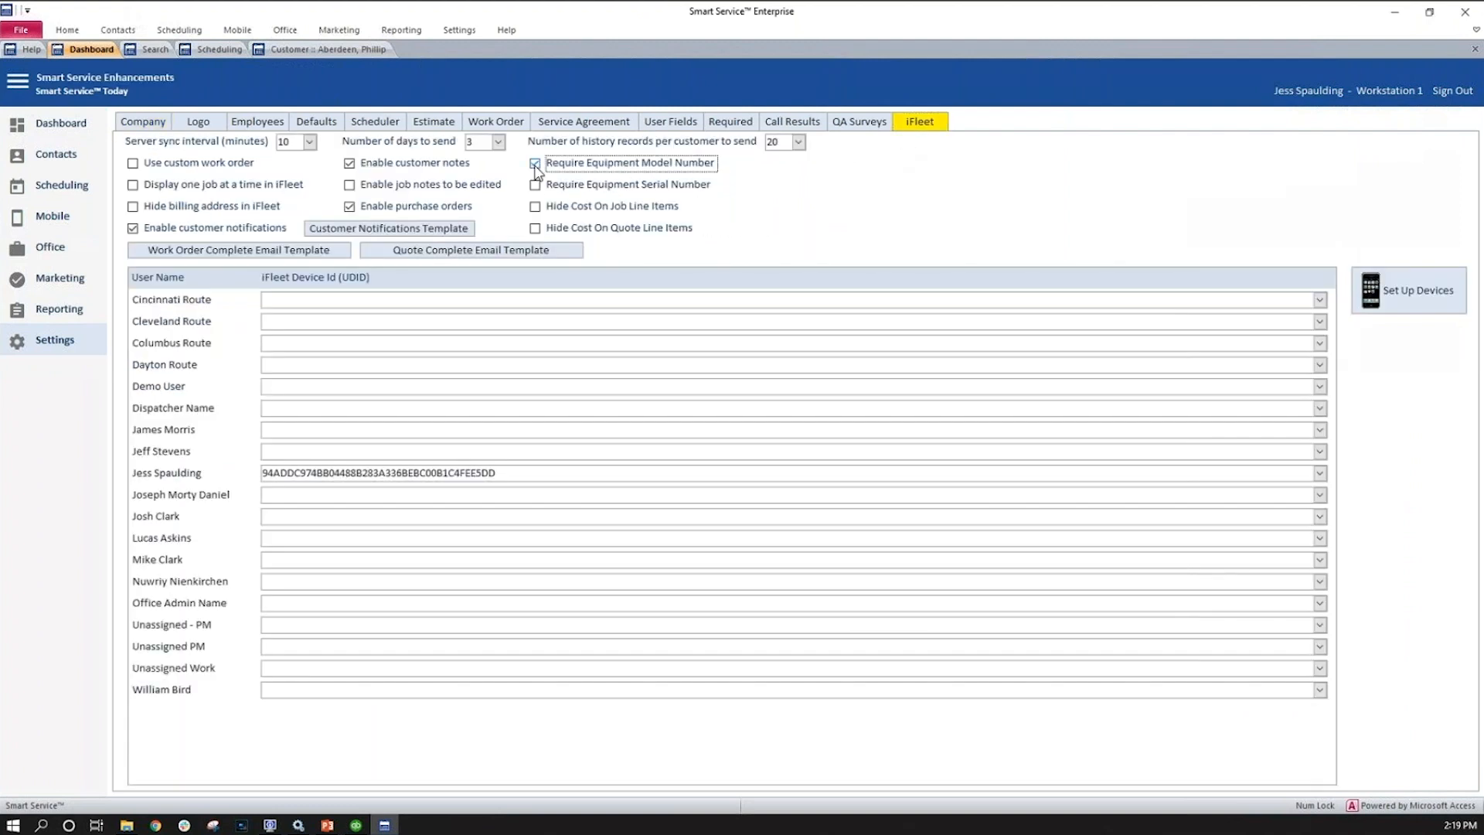
left_click(535, 186)
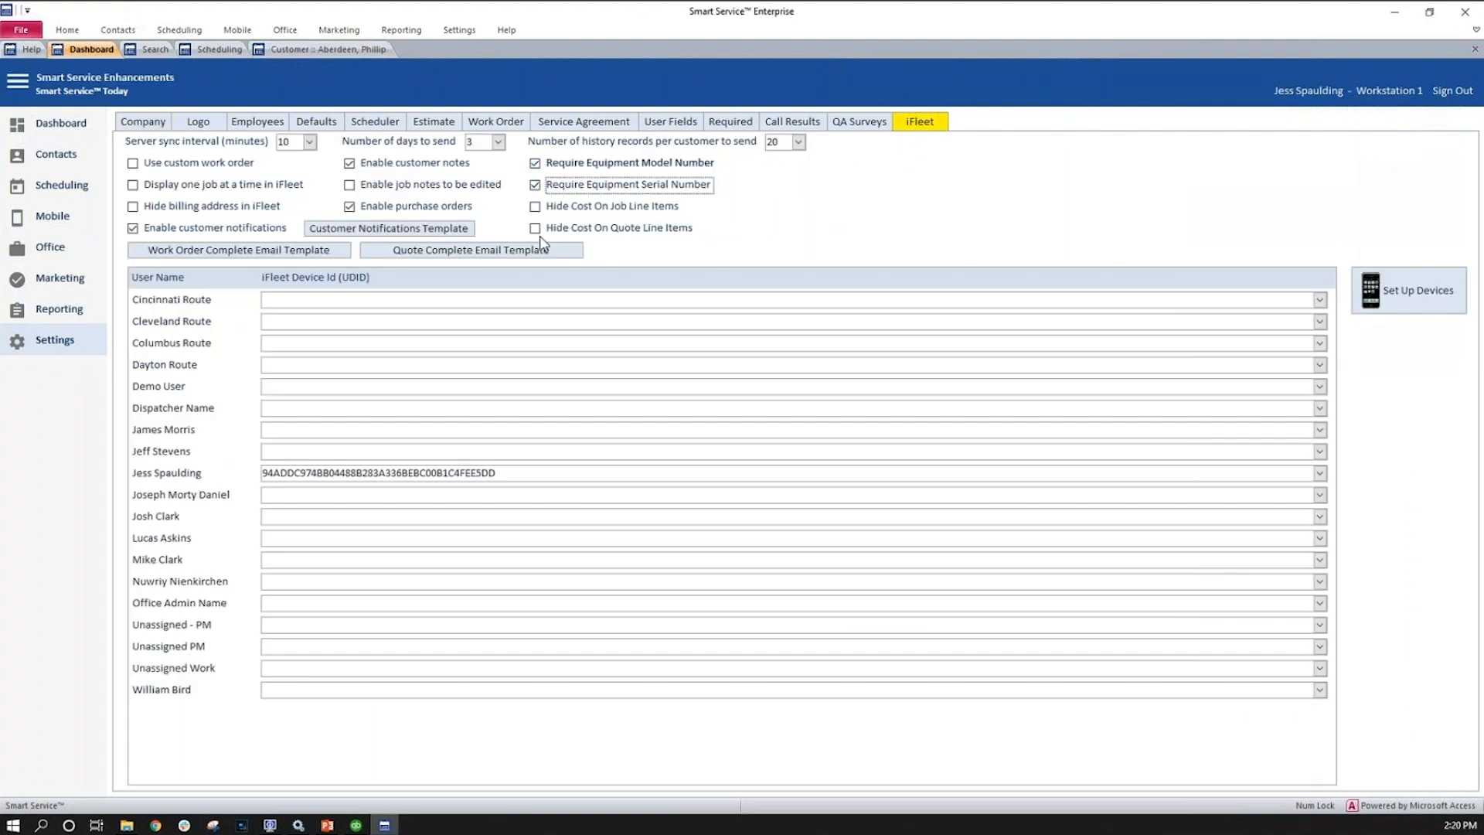
left_click(536, 186)
left_click(535, 164)
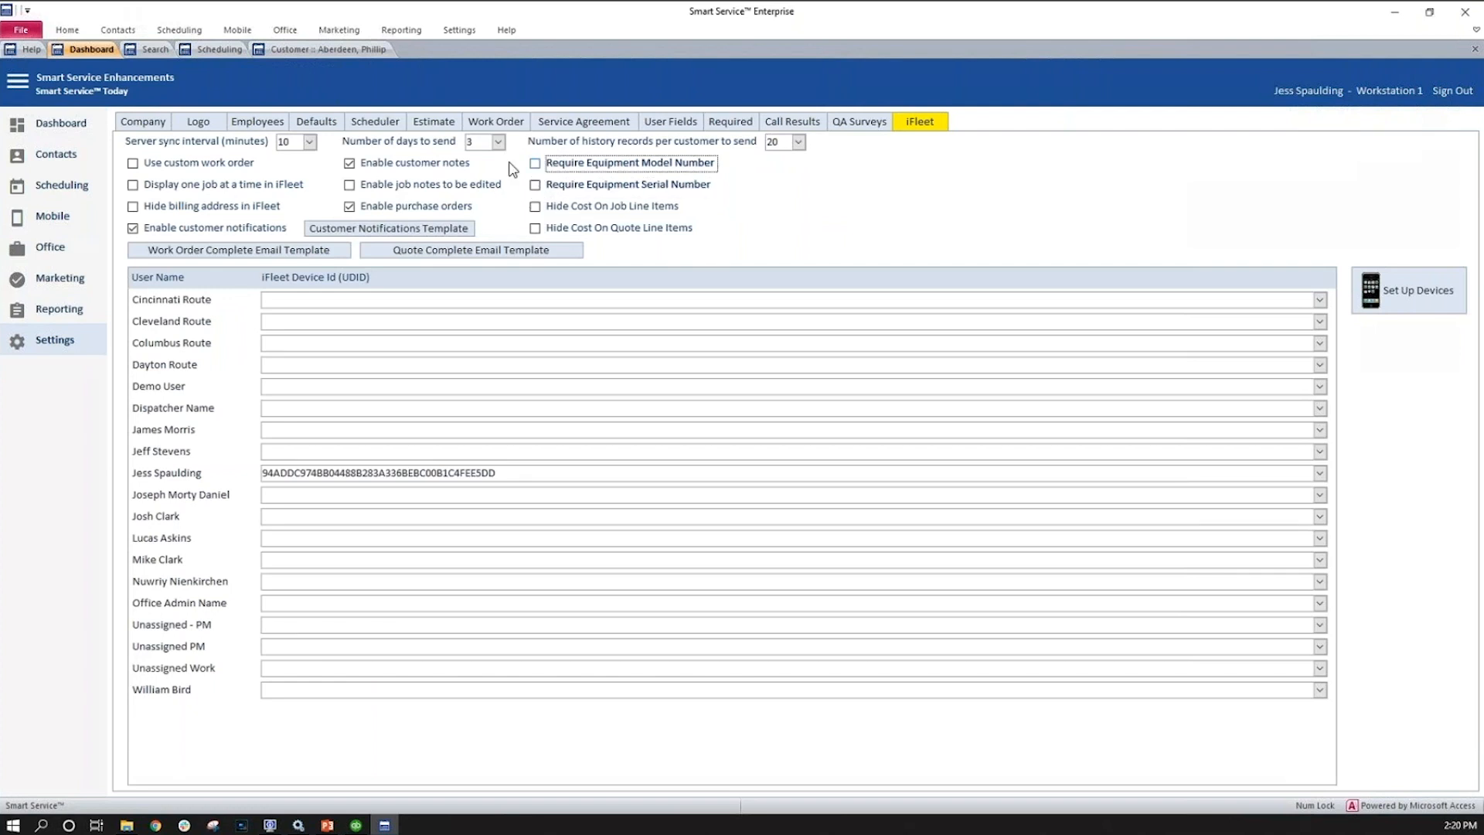
Reopen the customer's furnace record and enter n/a for both its model and serial.
left_click(312, 53)
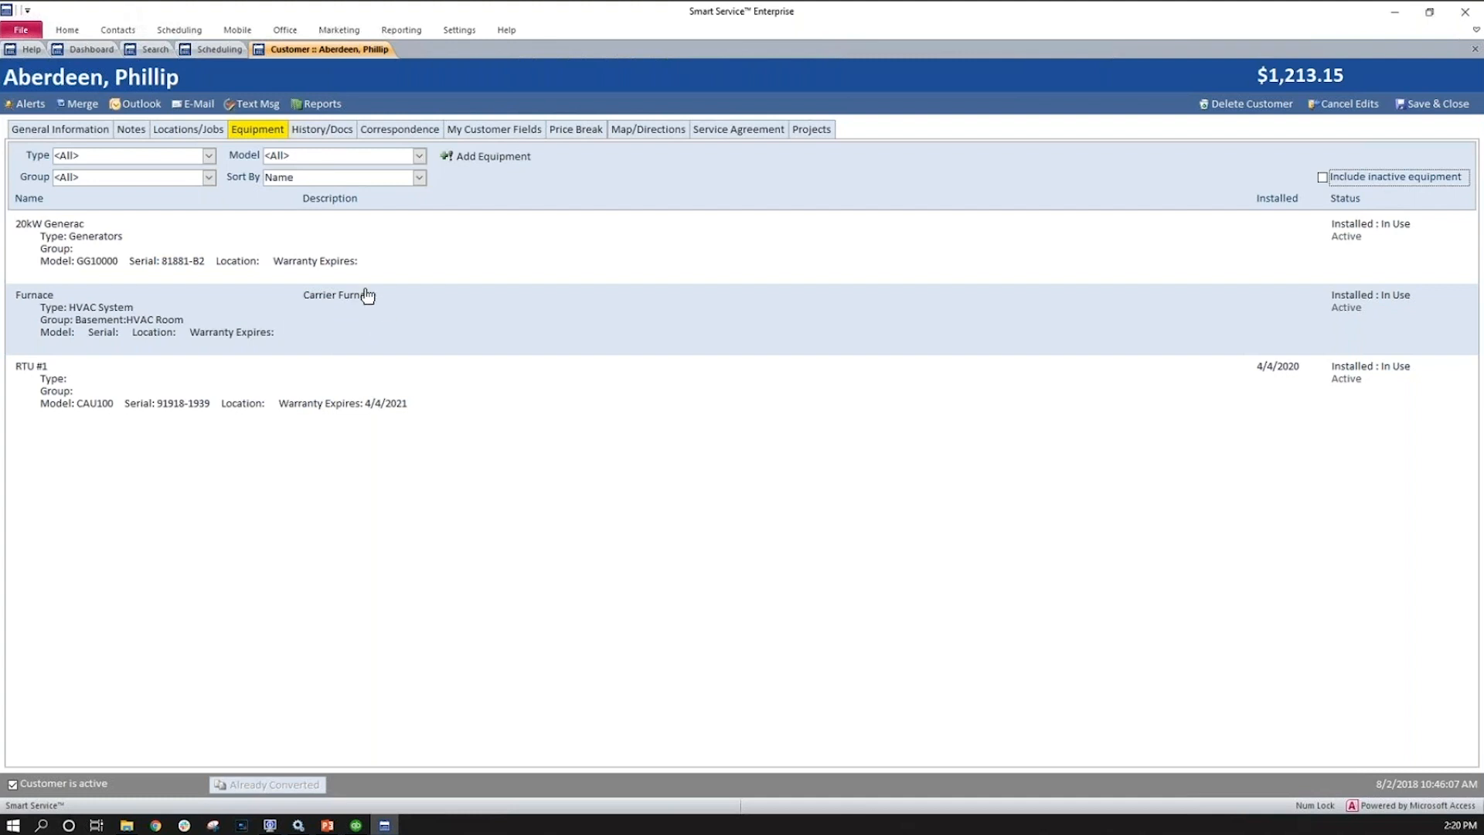
double_click(315, 330)
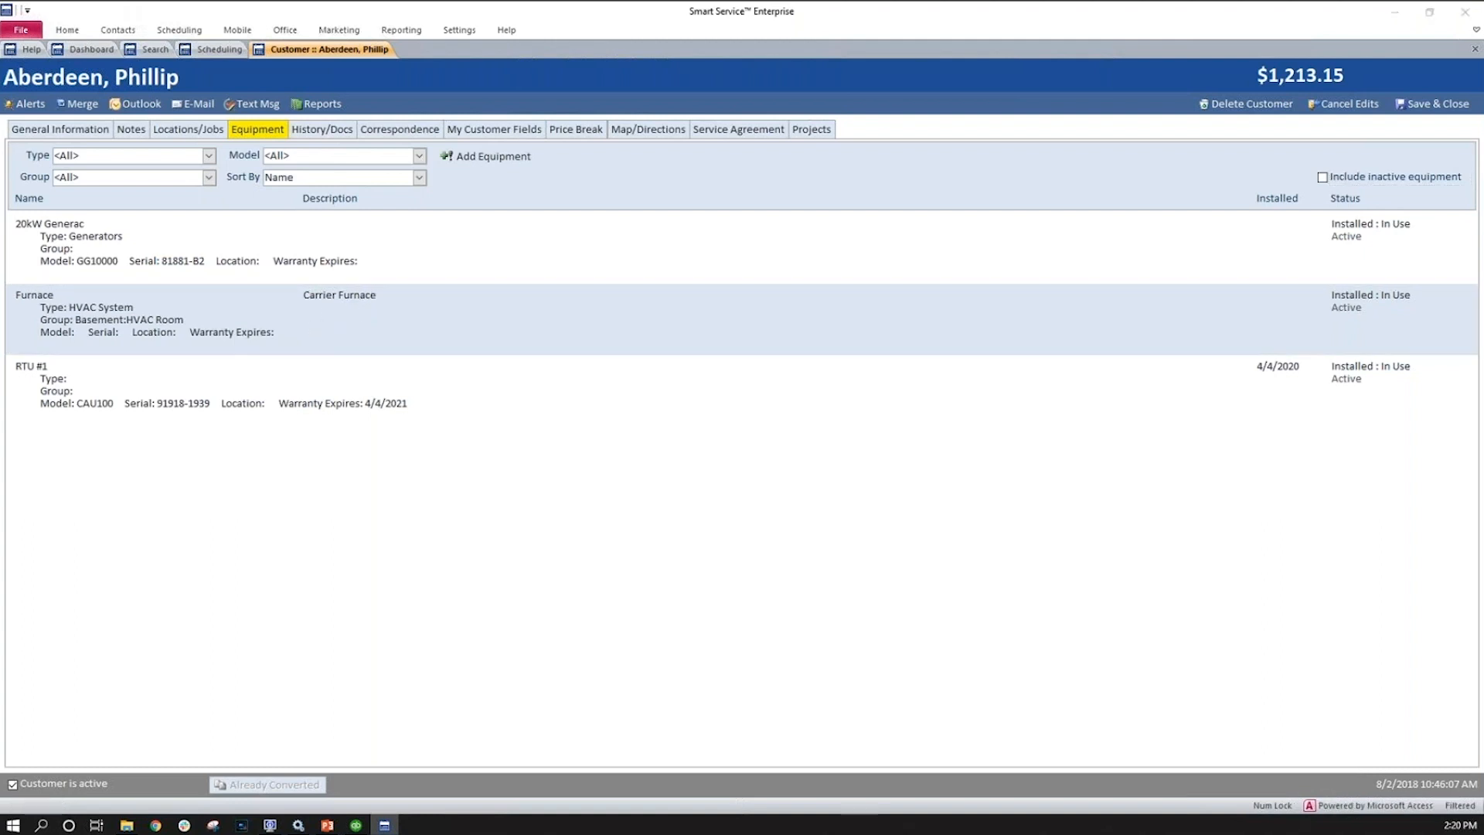
left_click(615, 476)
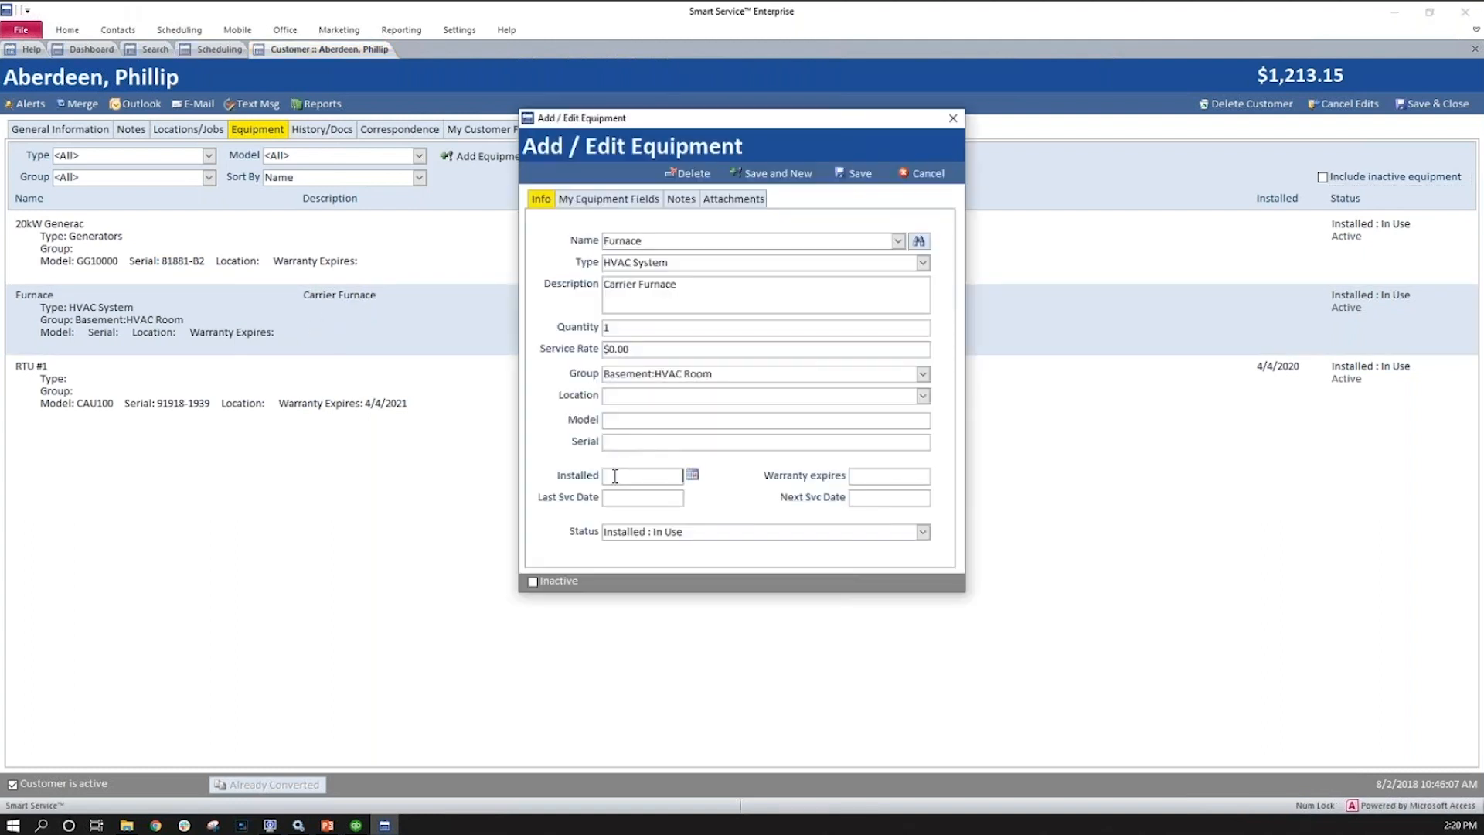
left_click(660, 420)
type("n/a")
key("Tab")
type("n/a")
Set the furnace's installed date to 6/4/2020 using the calendar.
left_click(579, 478)
left_click(692, 475)
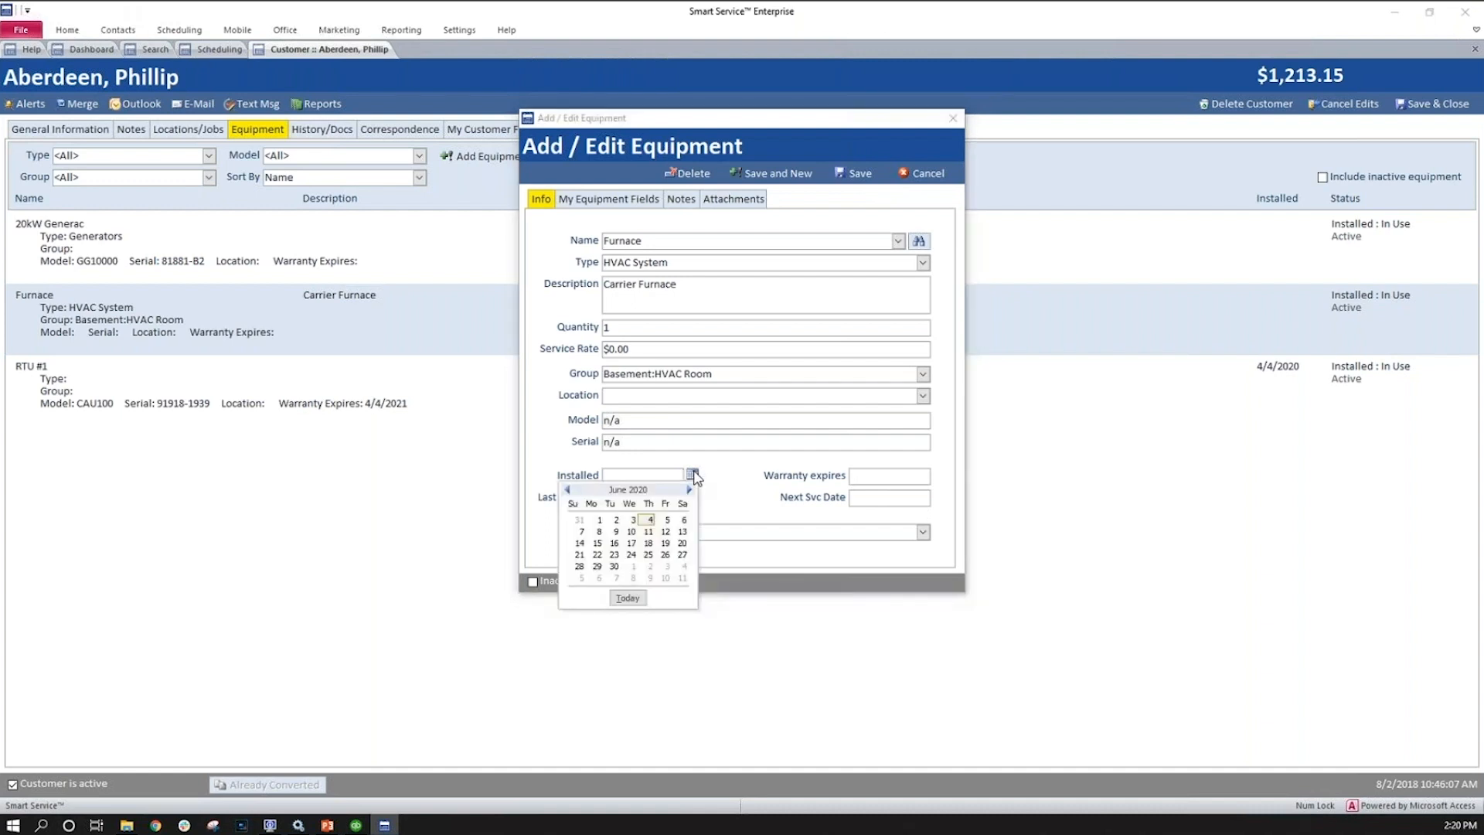
left_click(650, 519)
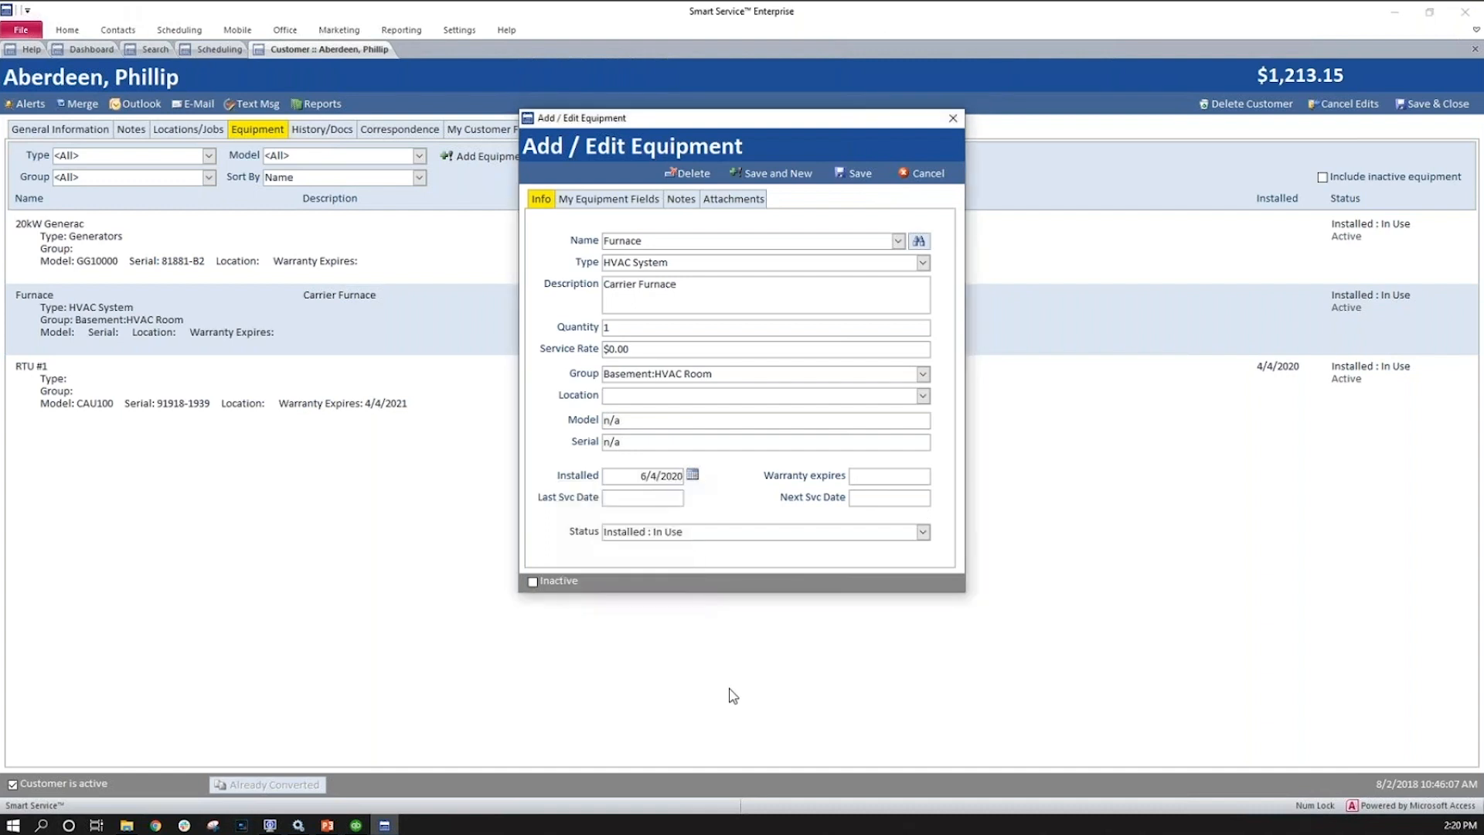
Set the furnace's warranty expiration date to 6/4/2022 and look over its last and next service date fields.
left_click(668, 478)
key("Tab")
type("6/4/2022")
key("Tab")
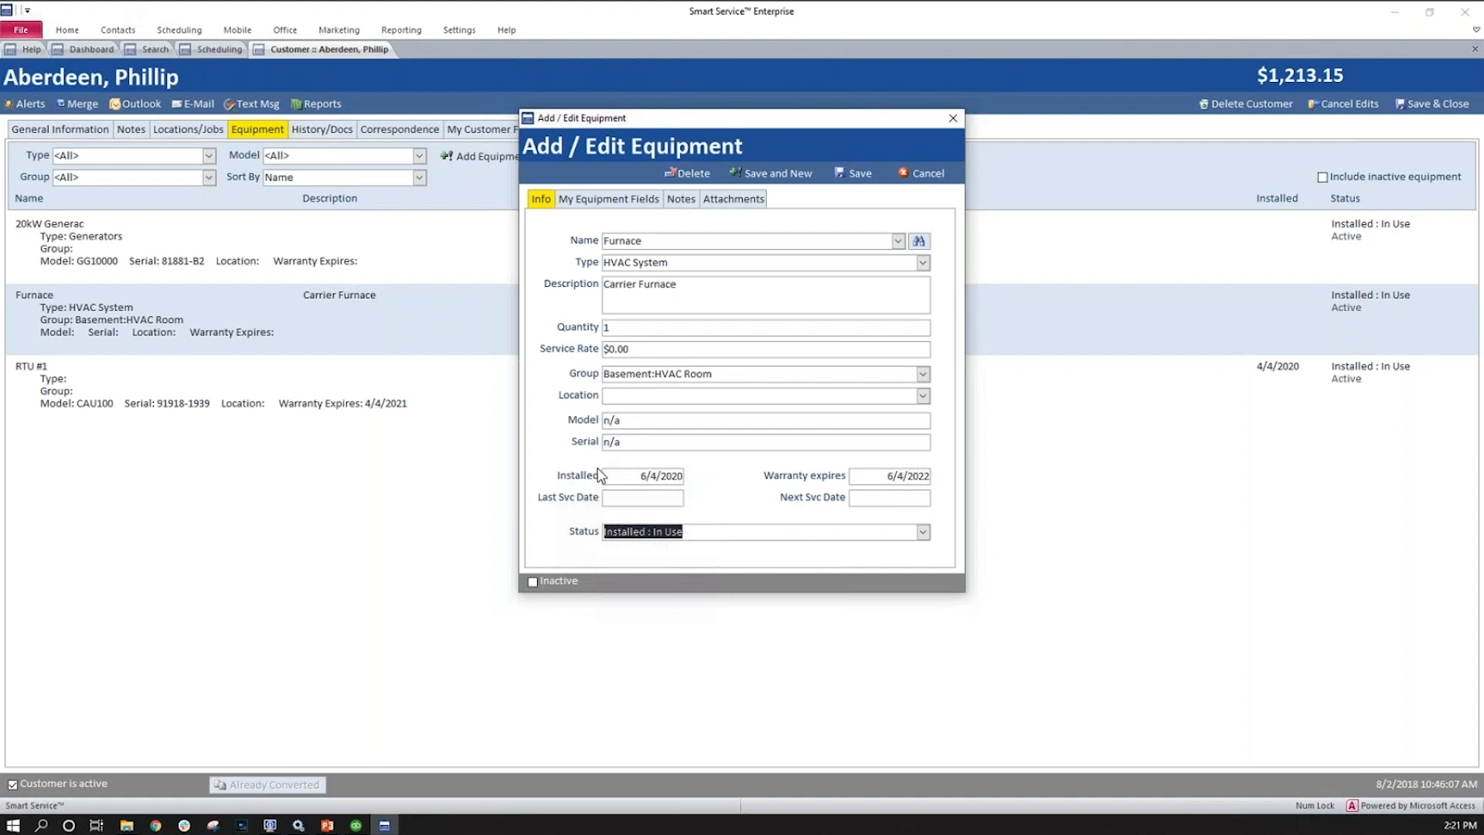
left_click(578, 503)
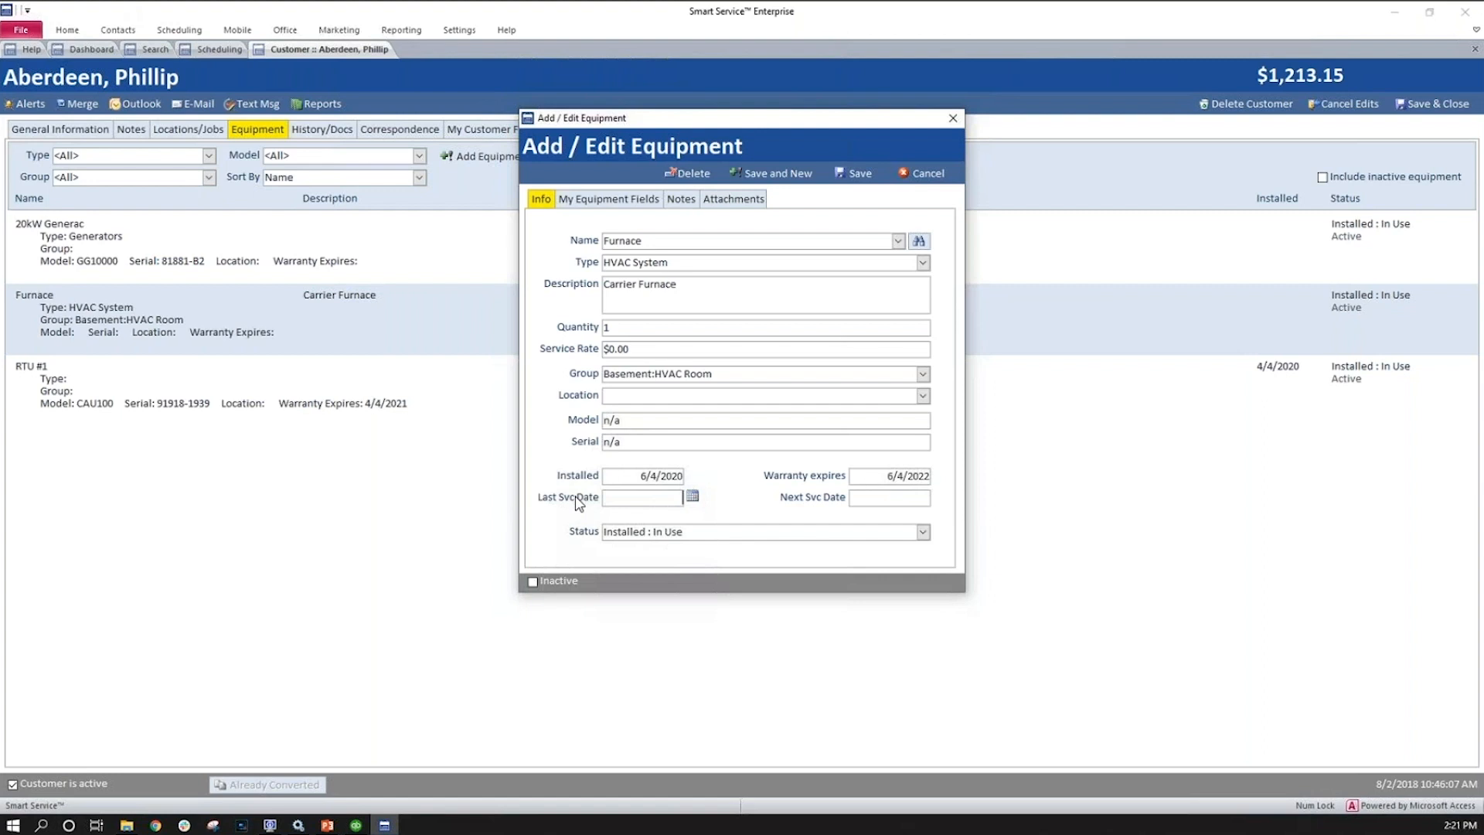
left_click(881, 498)
left_click(604, 498)
left_click(806, 499)
In the furnace's custom equipment fields, set Replacement? to Yes, Delivered On to 2020/06/05 and # of Uses to 12.0, and save the record.
left_click(594, 200)
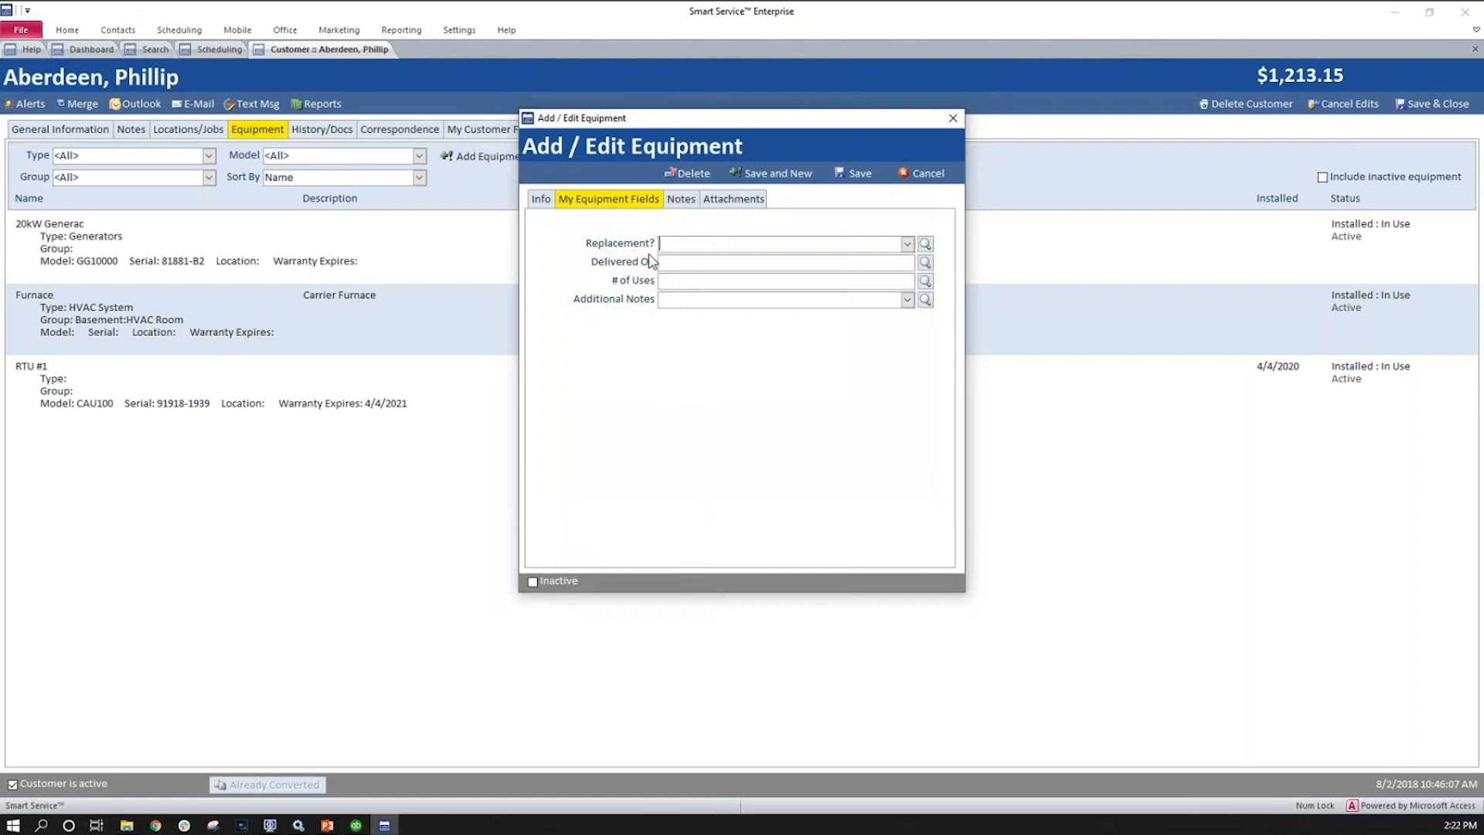
left_click(907, 245)
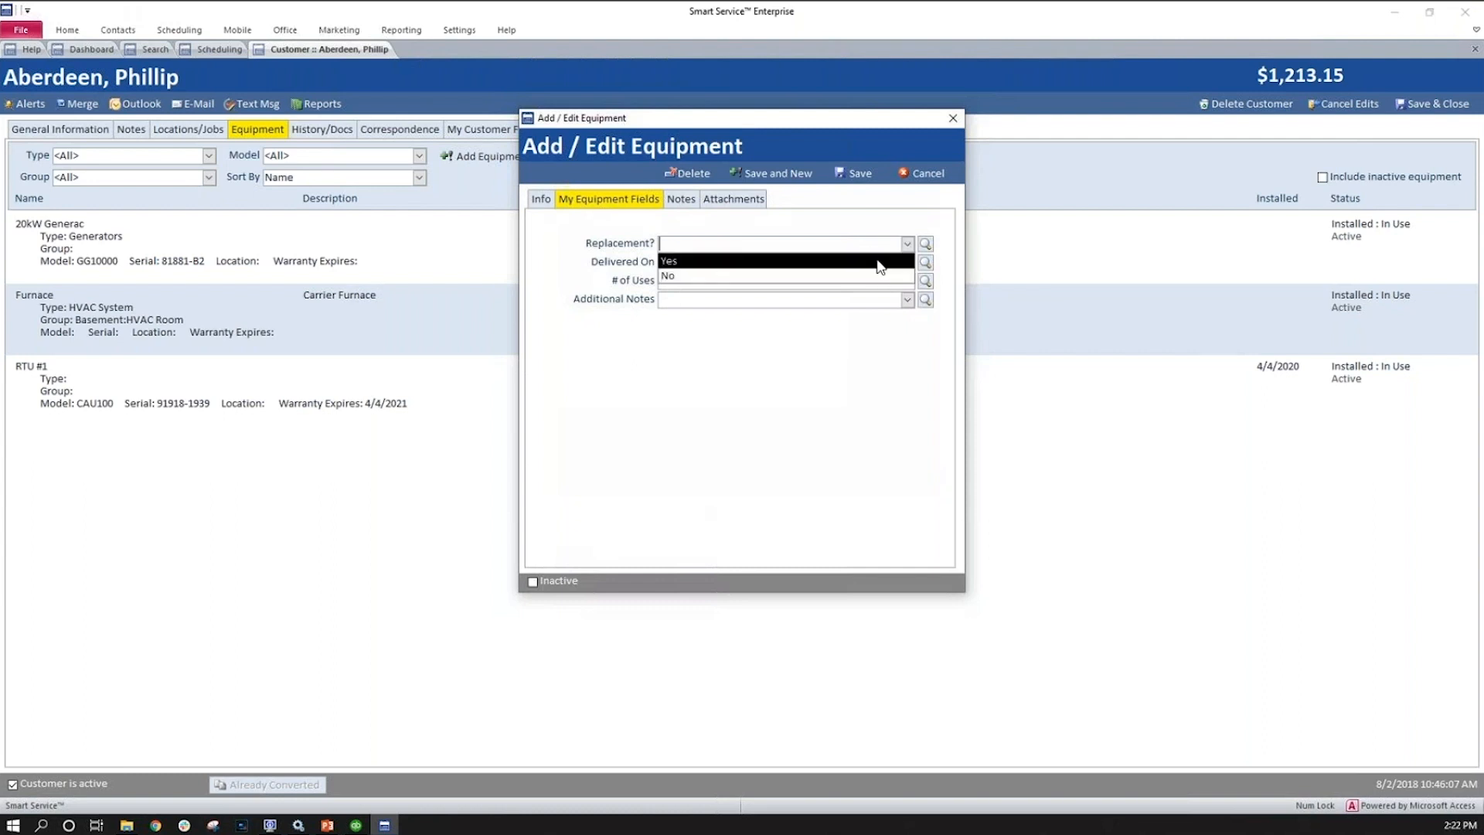
left_click(880, 264)
left_click(877, 262)
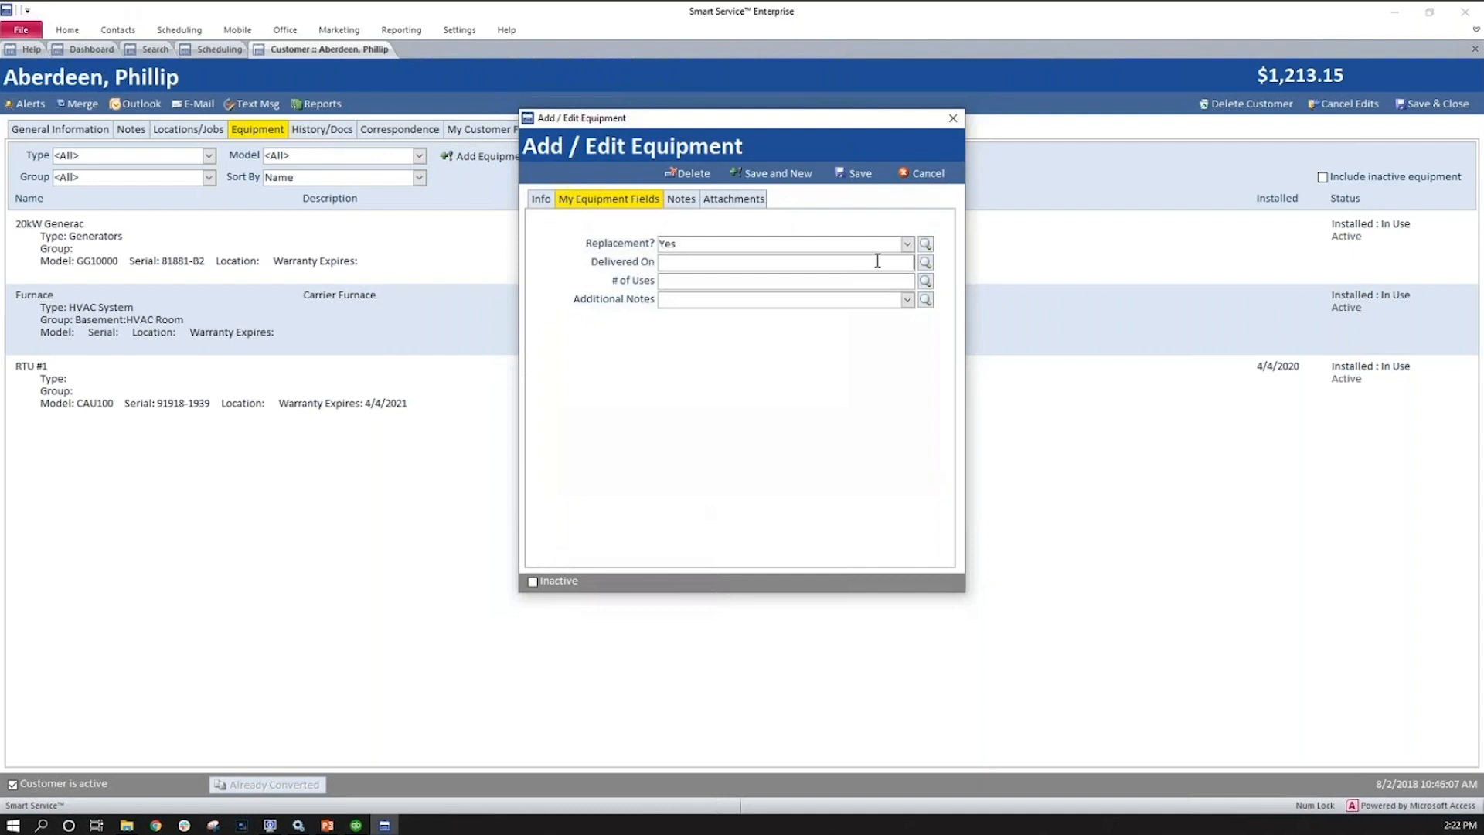
type("06/")
type("/20")
double_click(873, 262)
type("2")
type("020/06/05")
type("12.0")
left_click(854, 173)
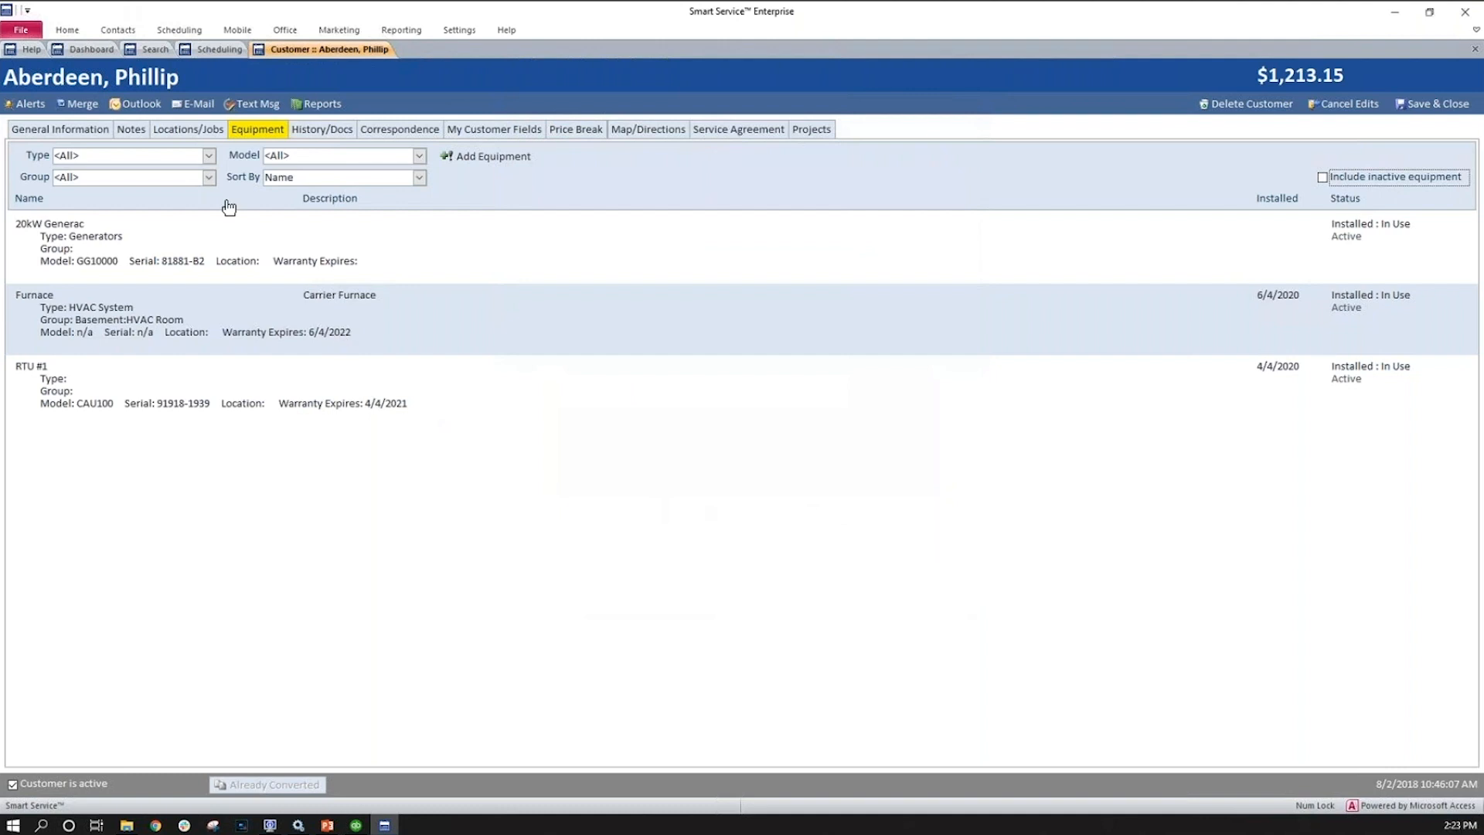
In the user field settings, show the Equipment grouping and examine the drop-down items of the Replacement? field.
left_click(104, 50)
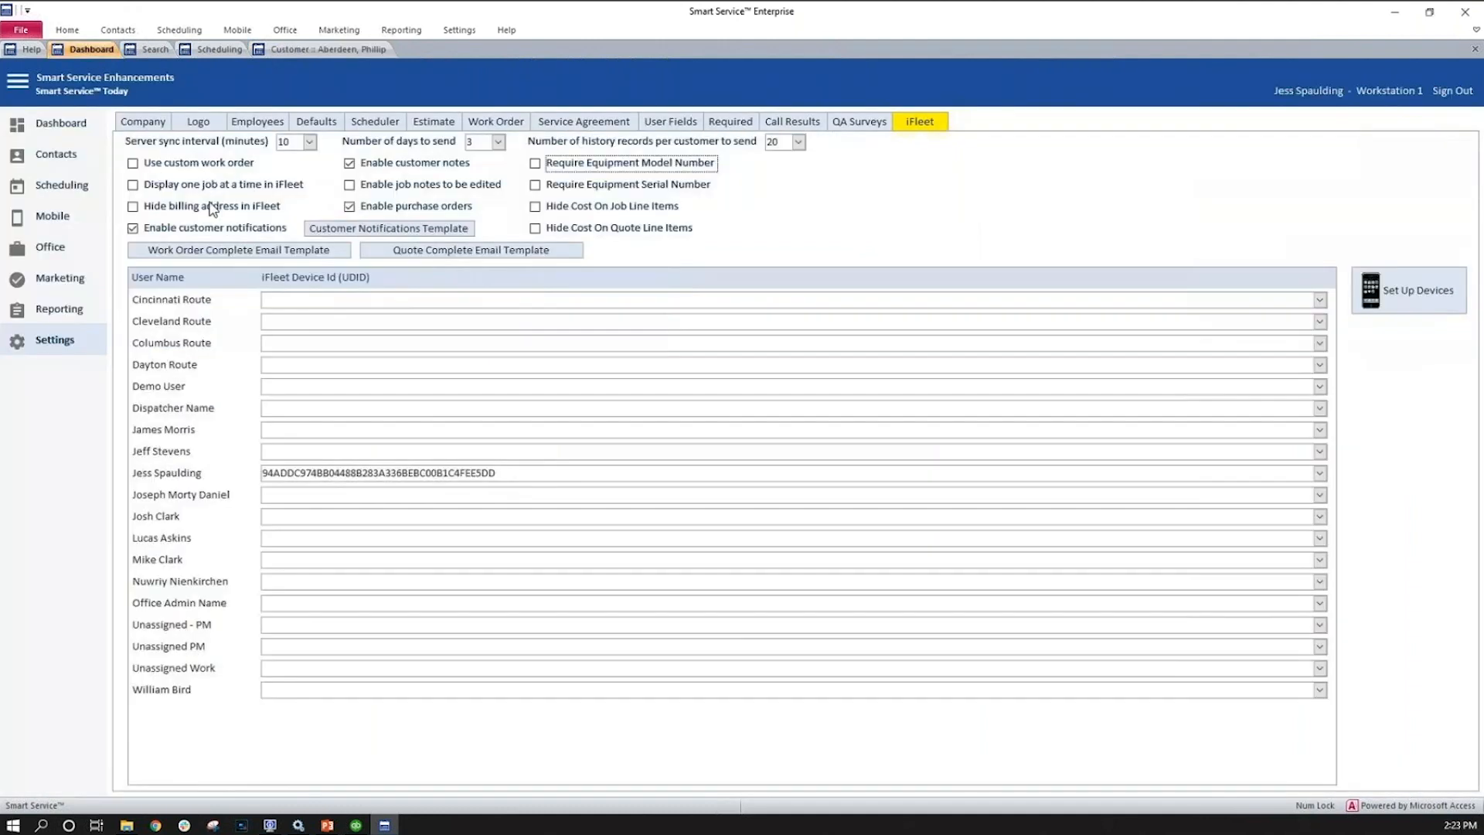
left_click(669, 122)
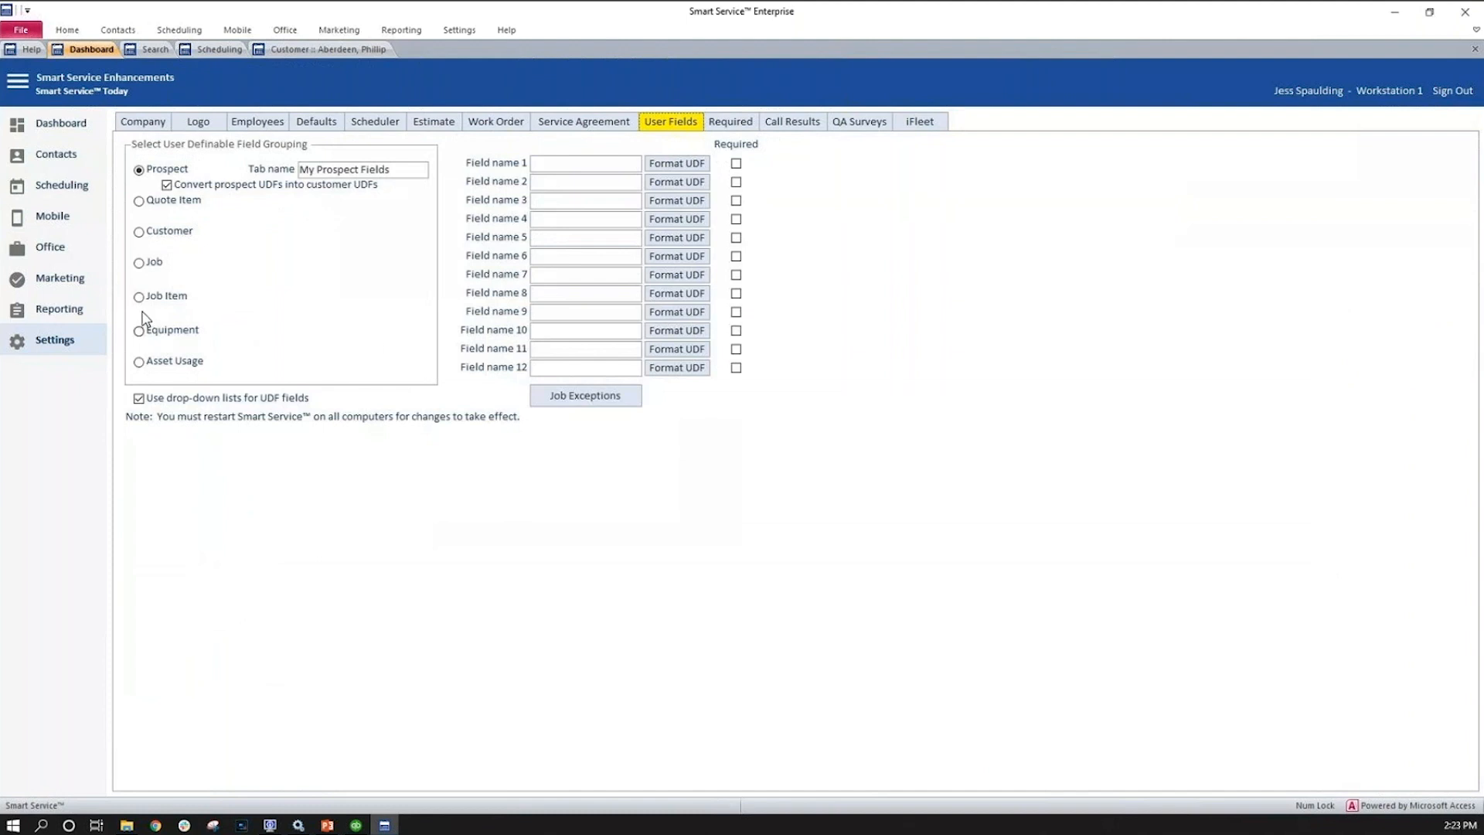
left_click(142, 331)
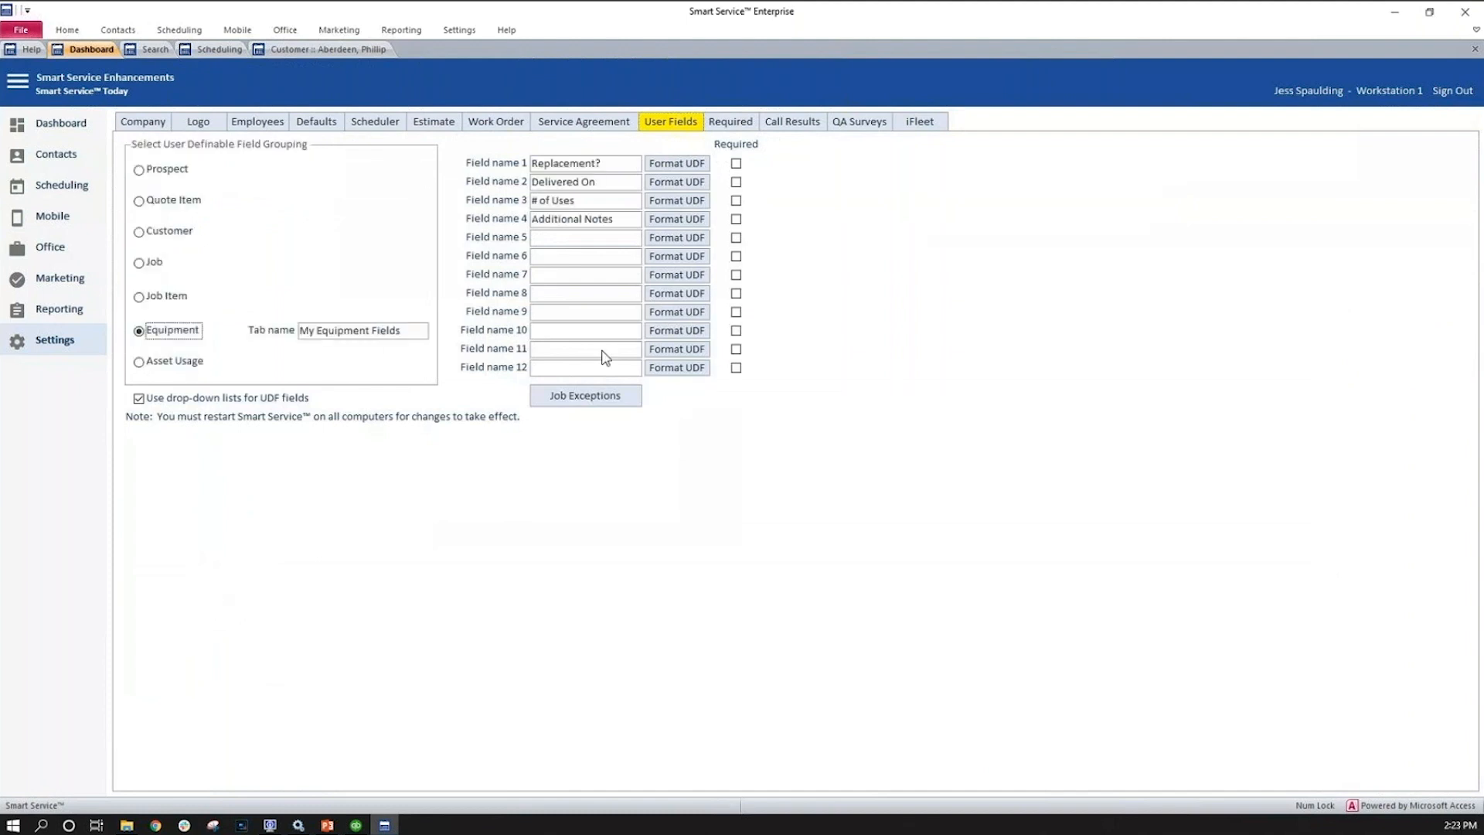
left_click(605, 184)
left_click(657, 163)
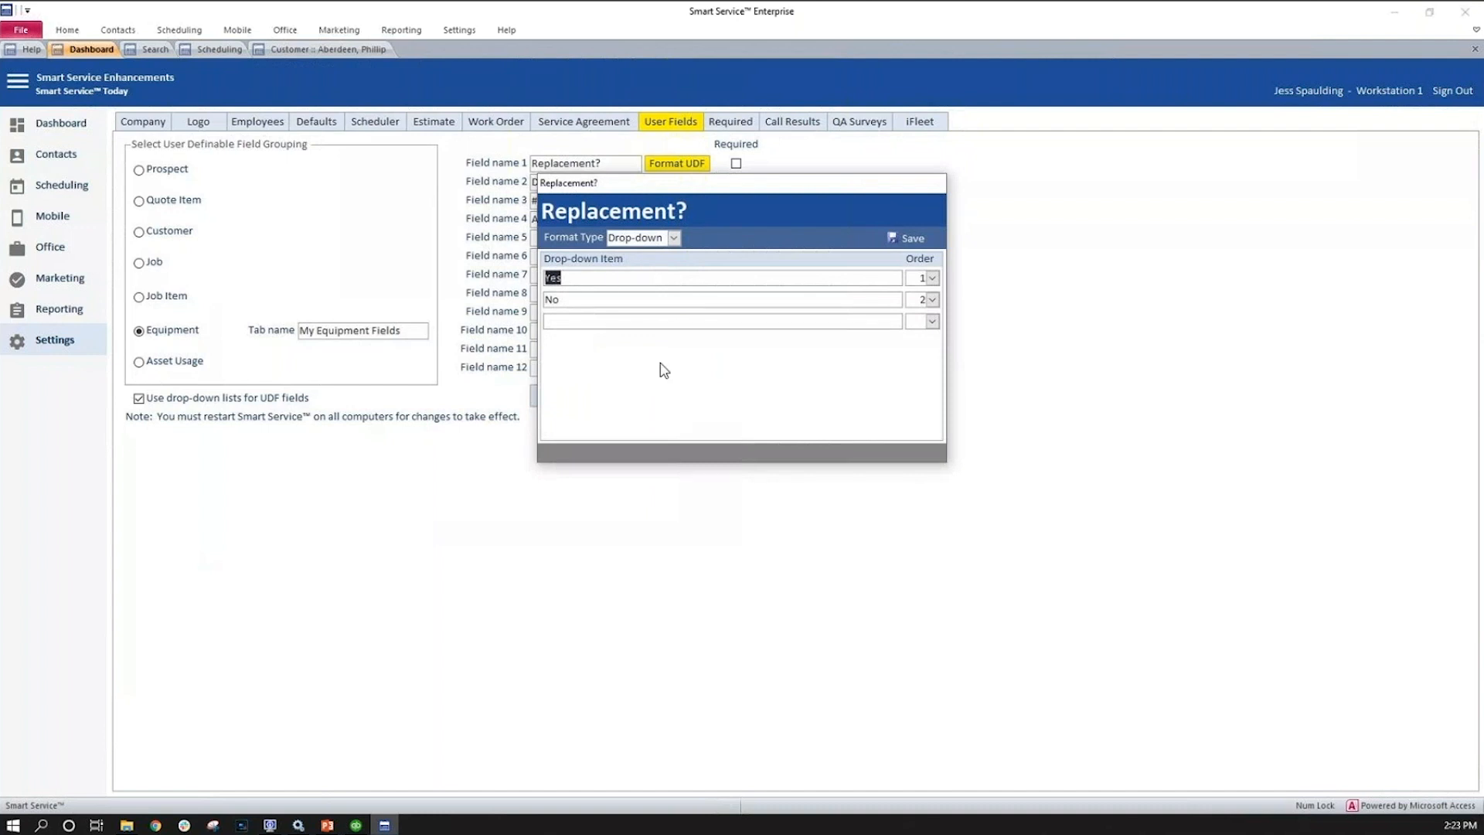
left_click(910, 238)
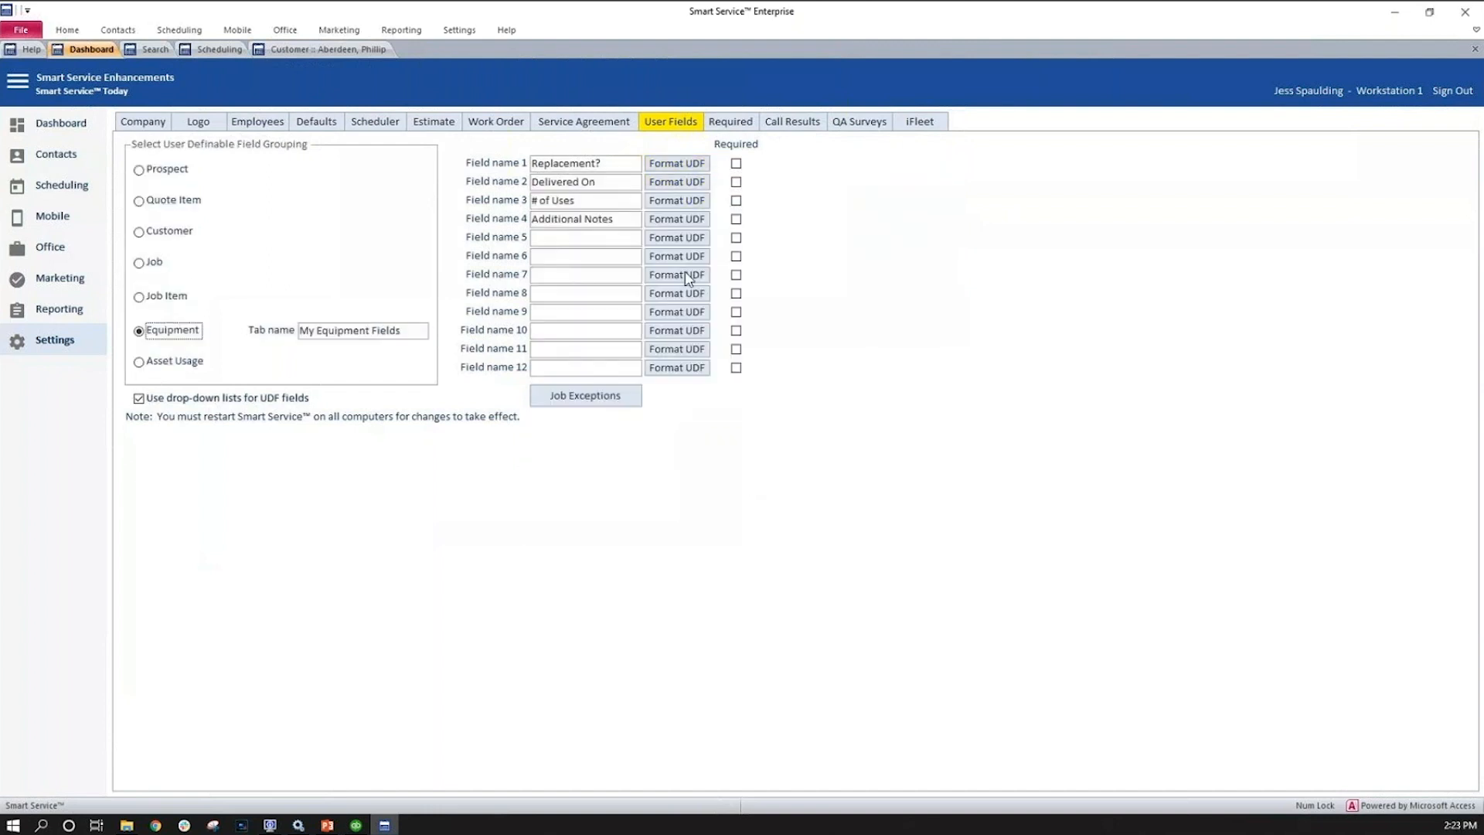
Examine the format types of the Delivered On, # of Uses and Additional Notes equipment fields, and view the Customer field grouping.
left_click(677, 181)
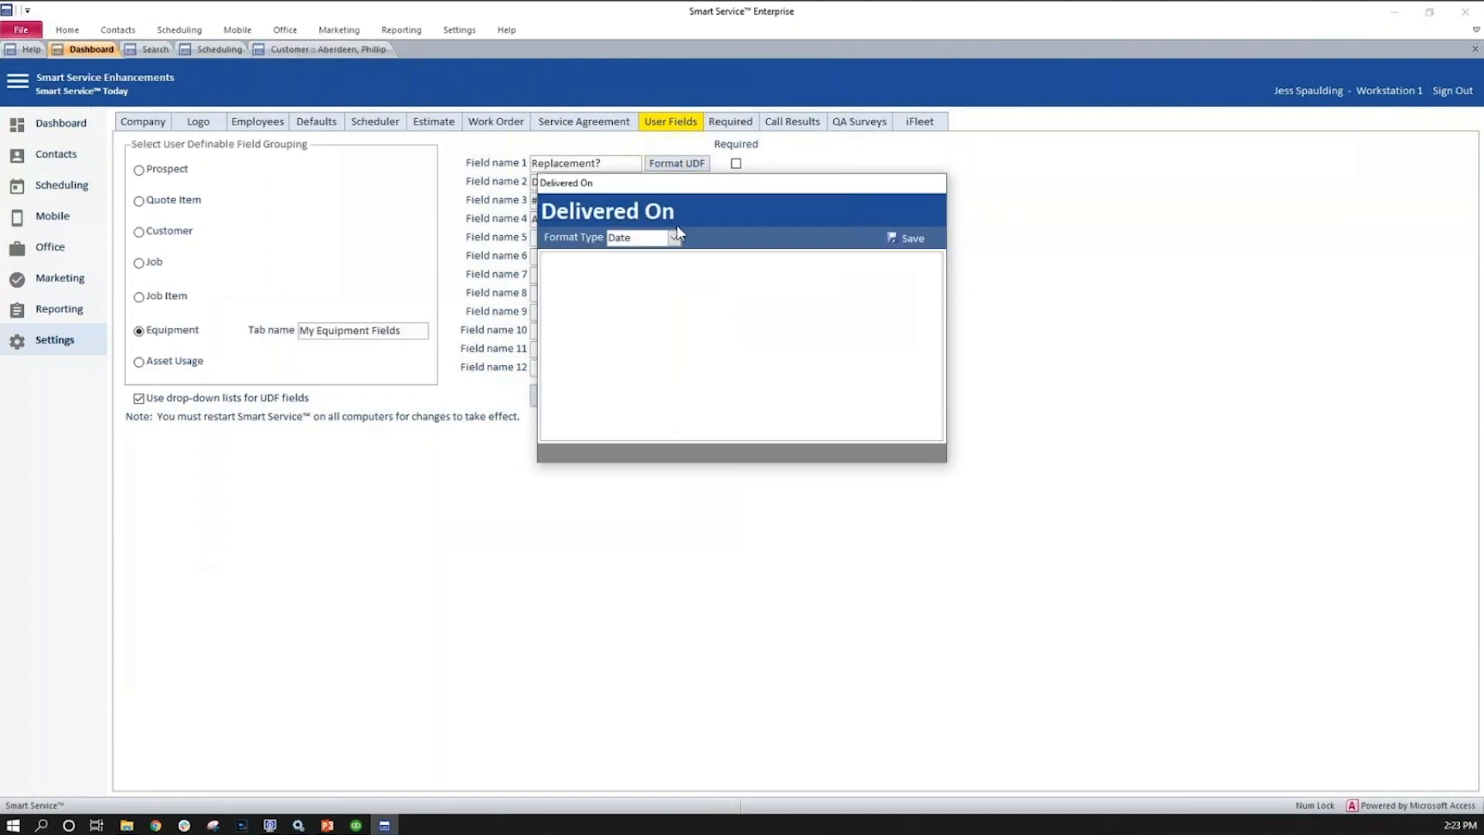
left_click(674, 239)
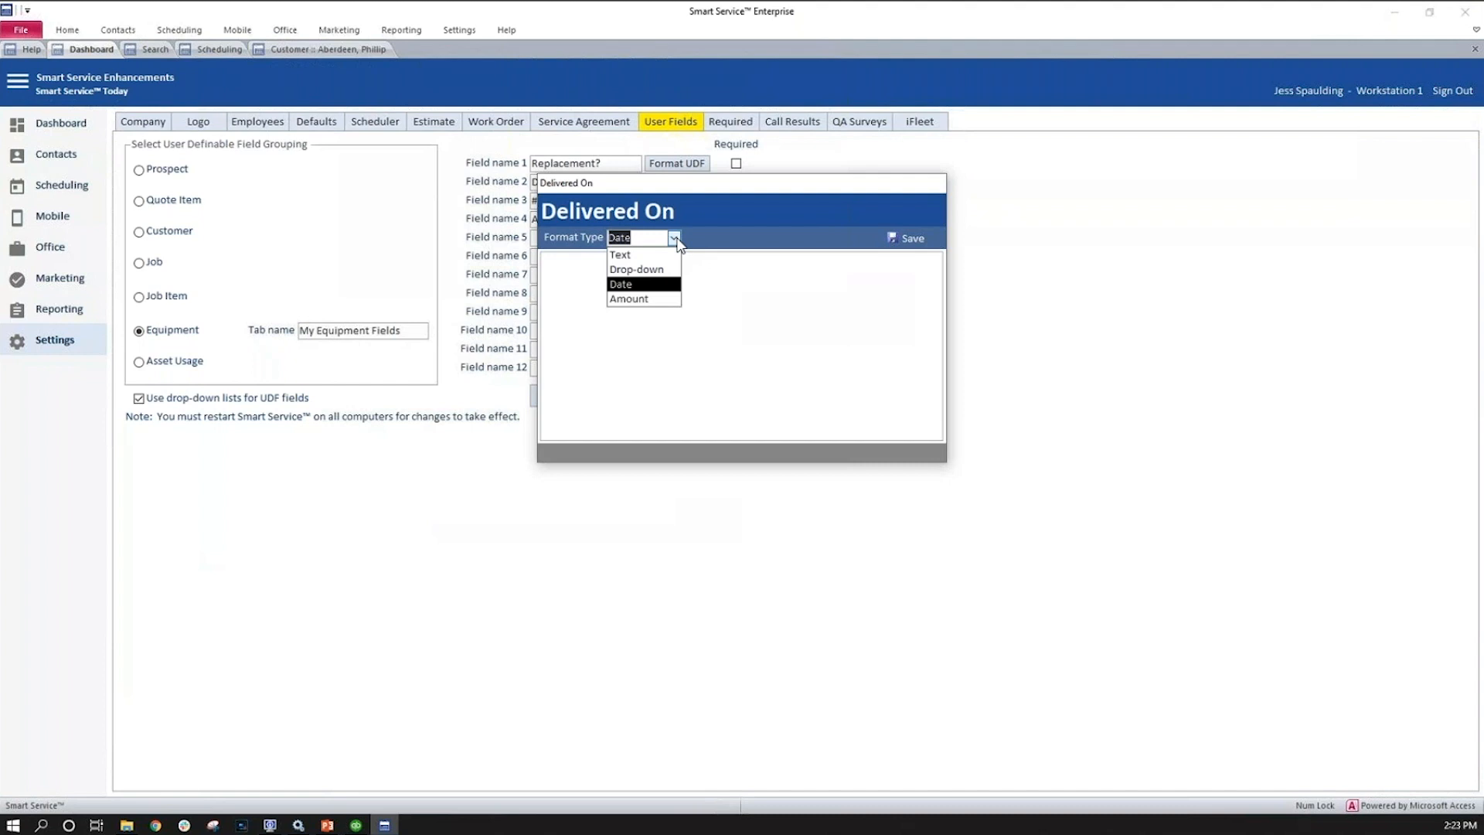
left_click(907, 239)
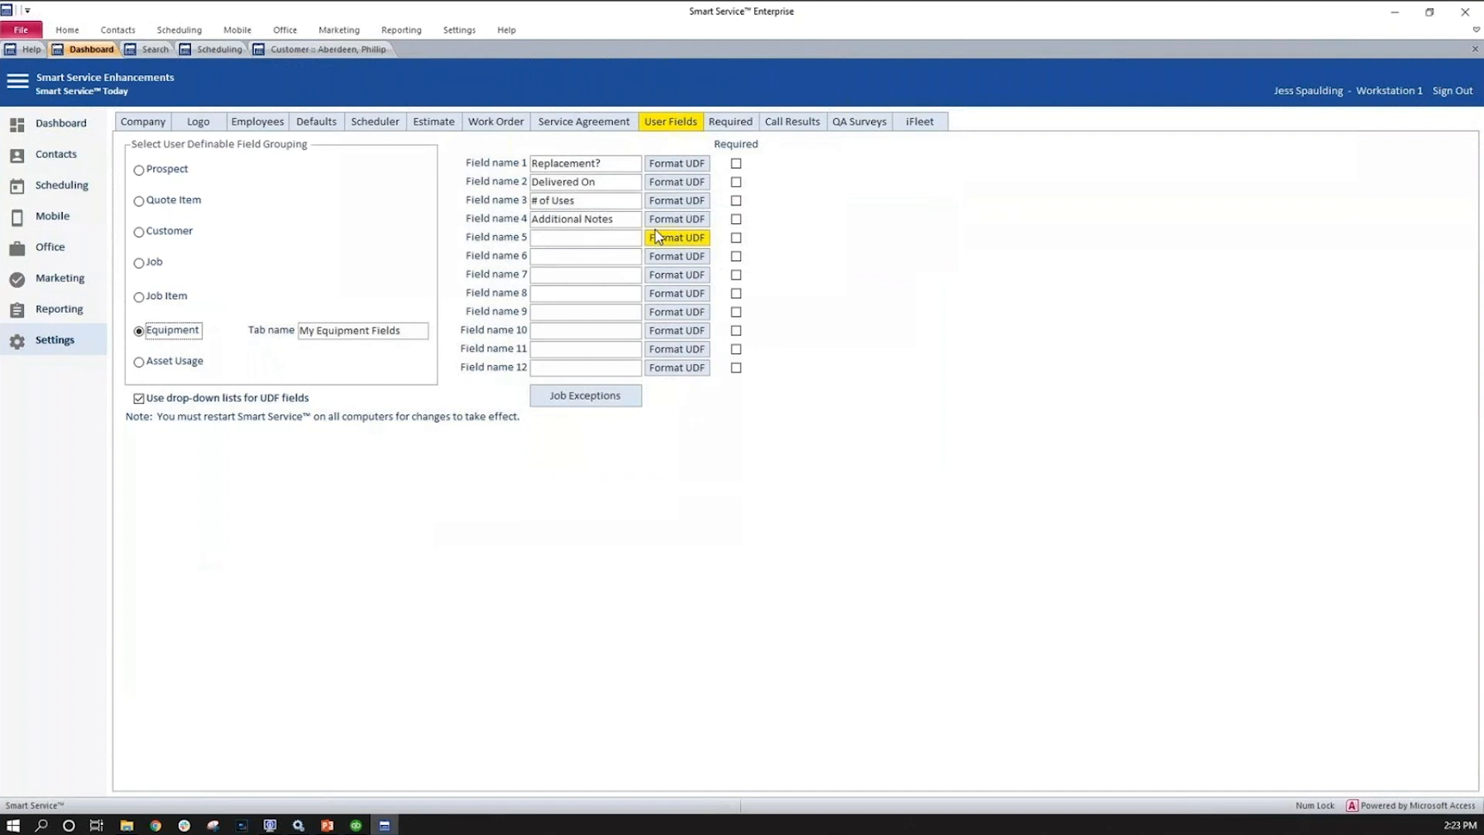
left_click(670, 203)
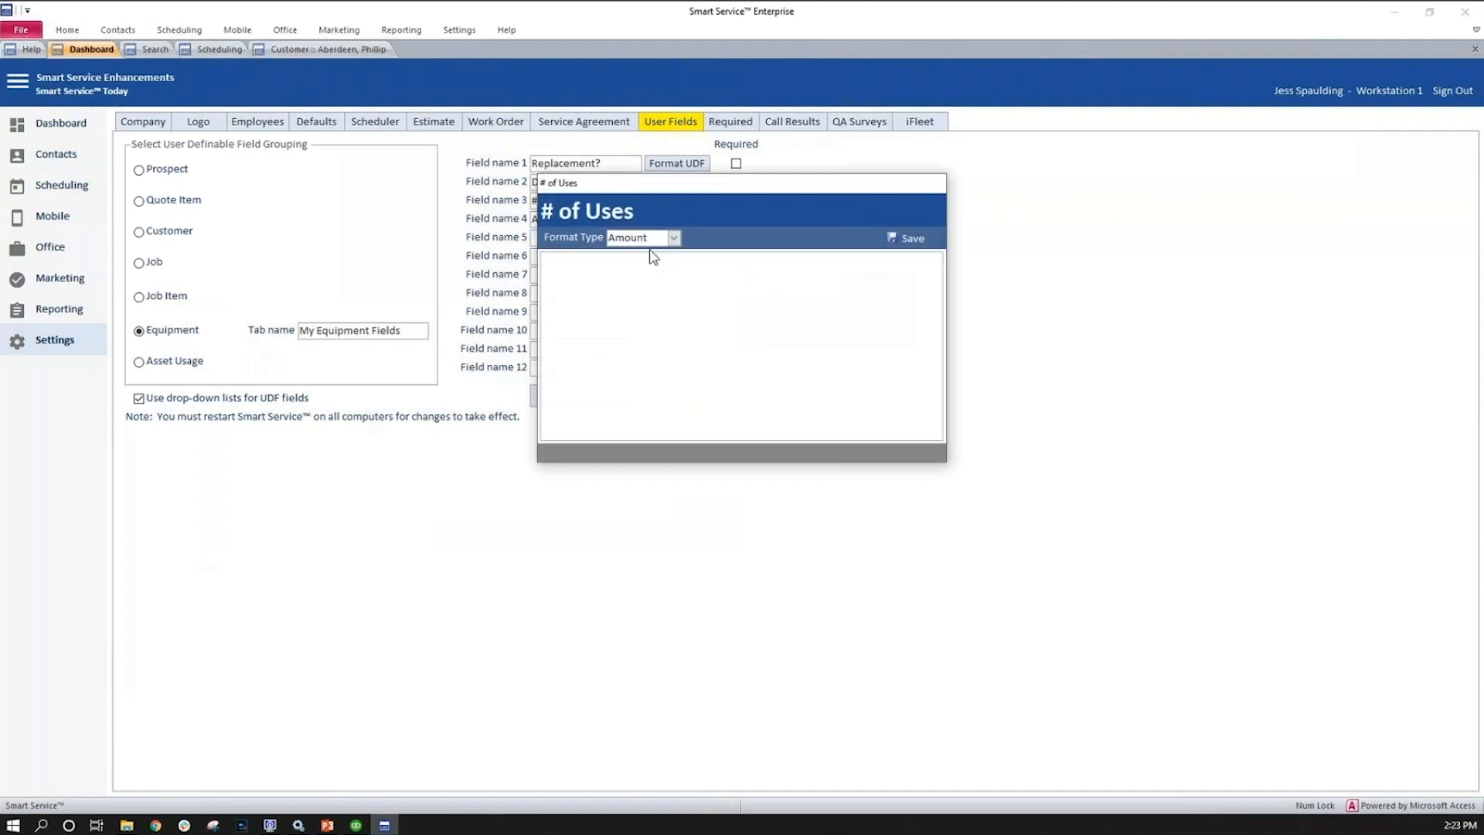
left_click(897, 236)
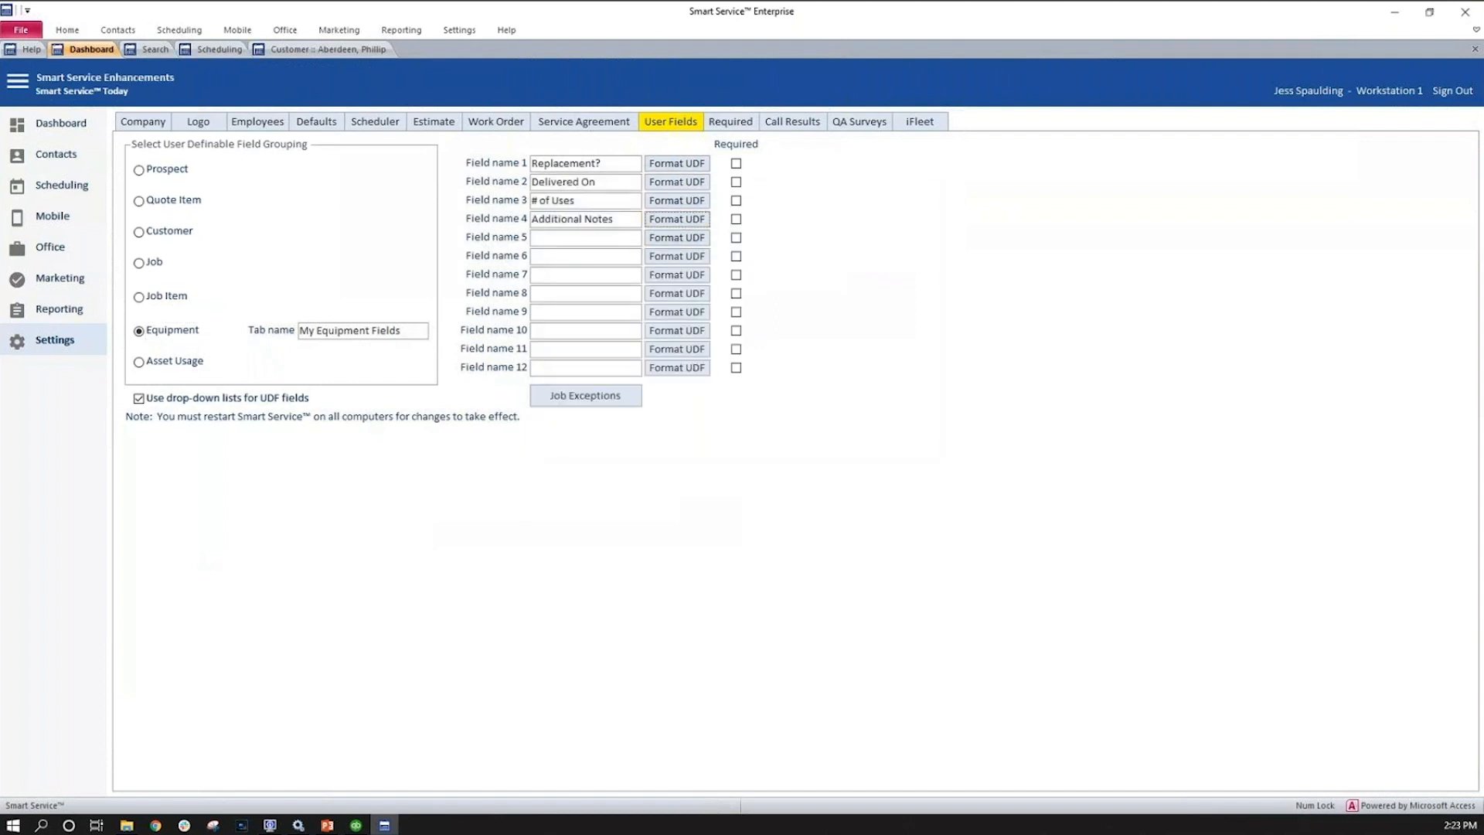
left_click(663, 219)
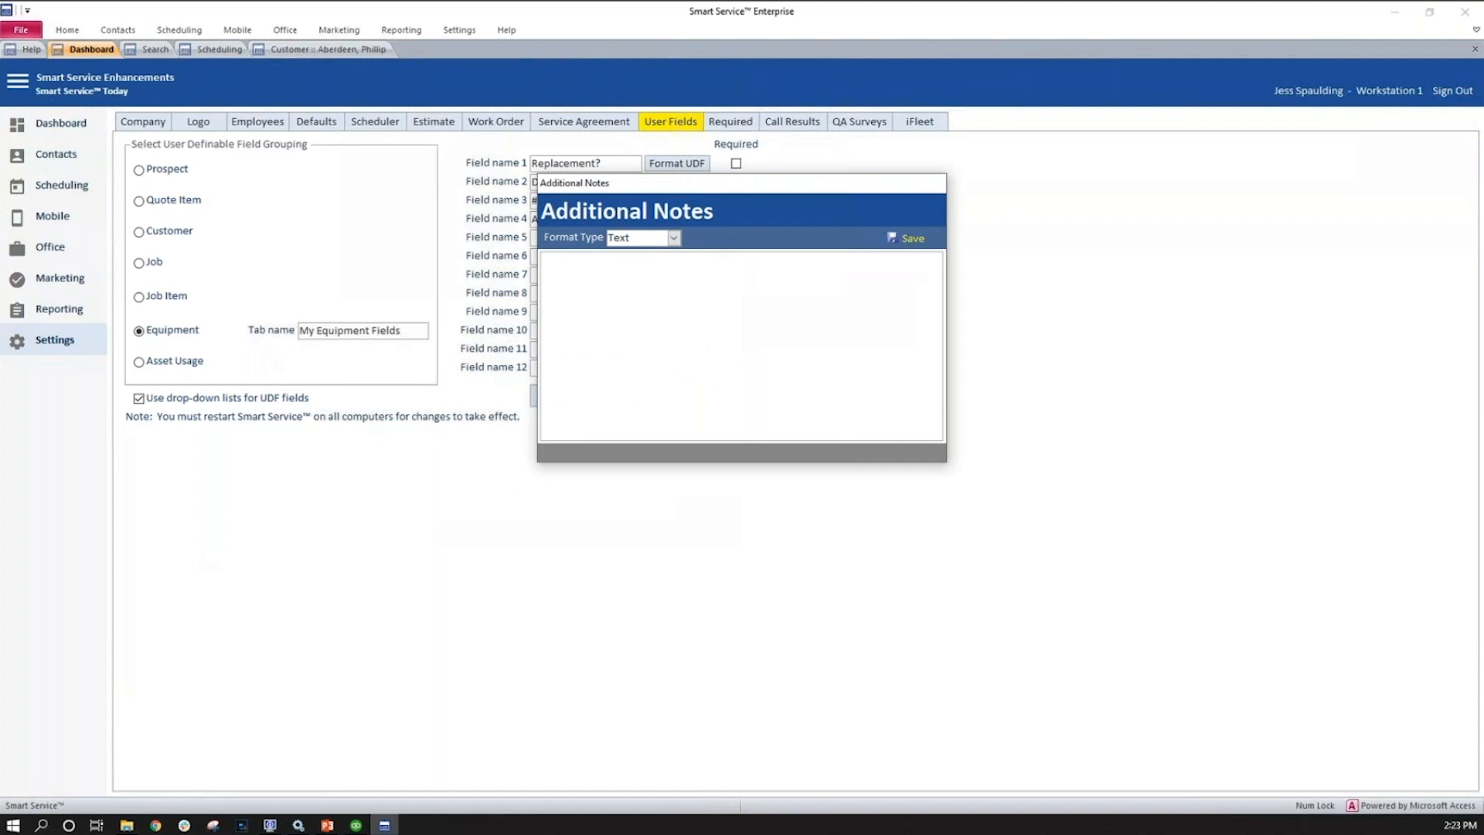
left_click(902, 238)
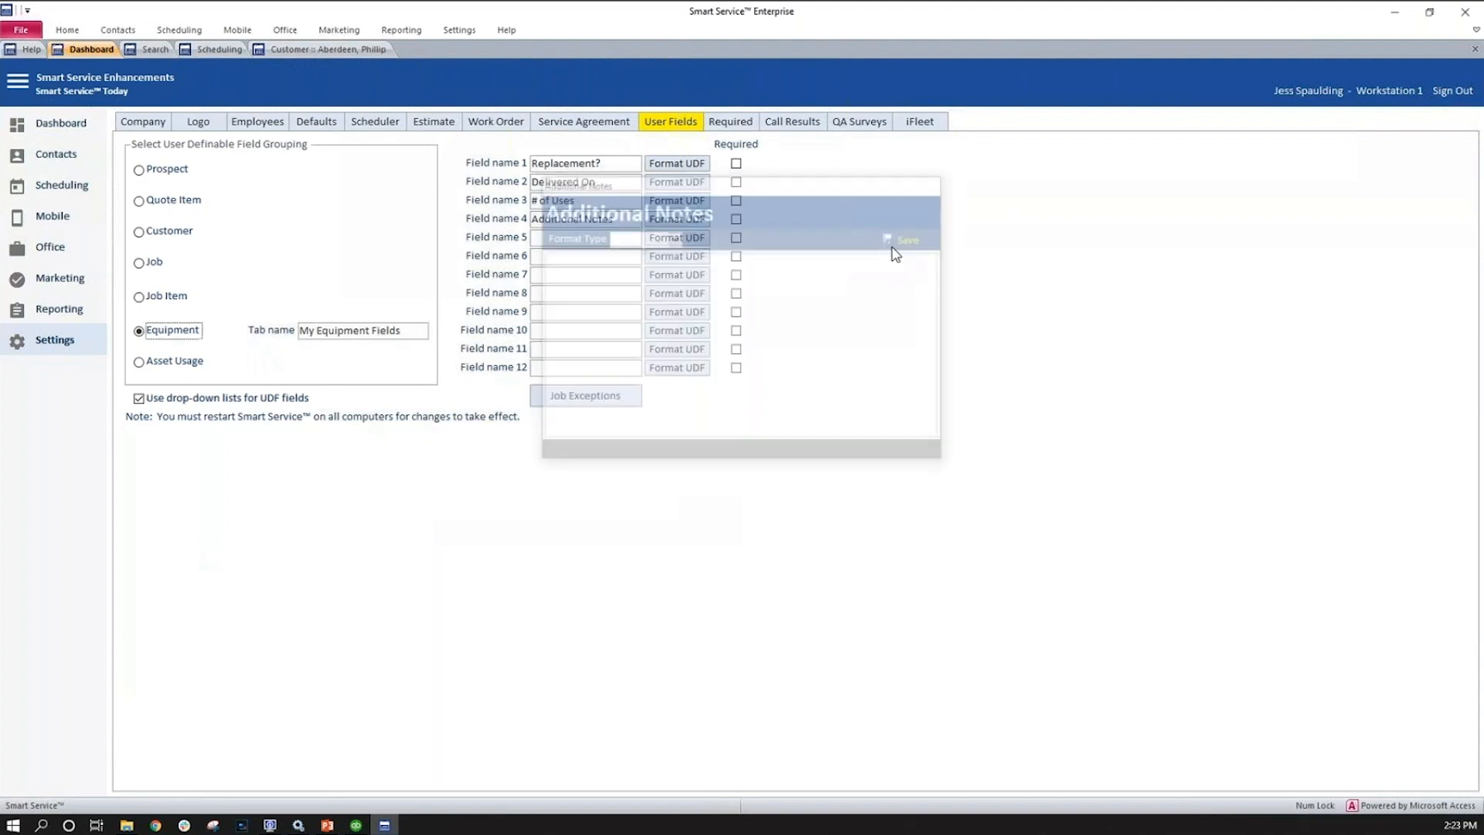
left_click(165, 233)
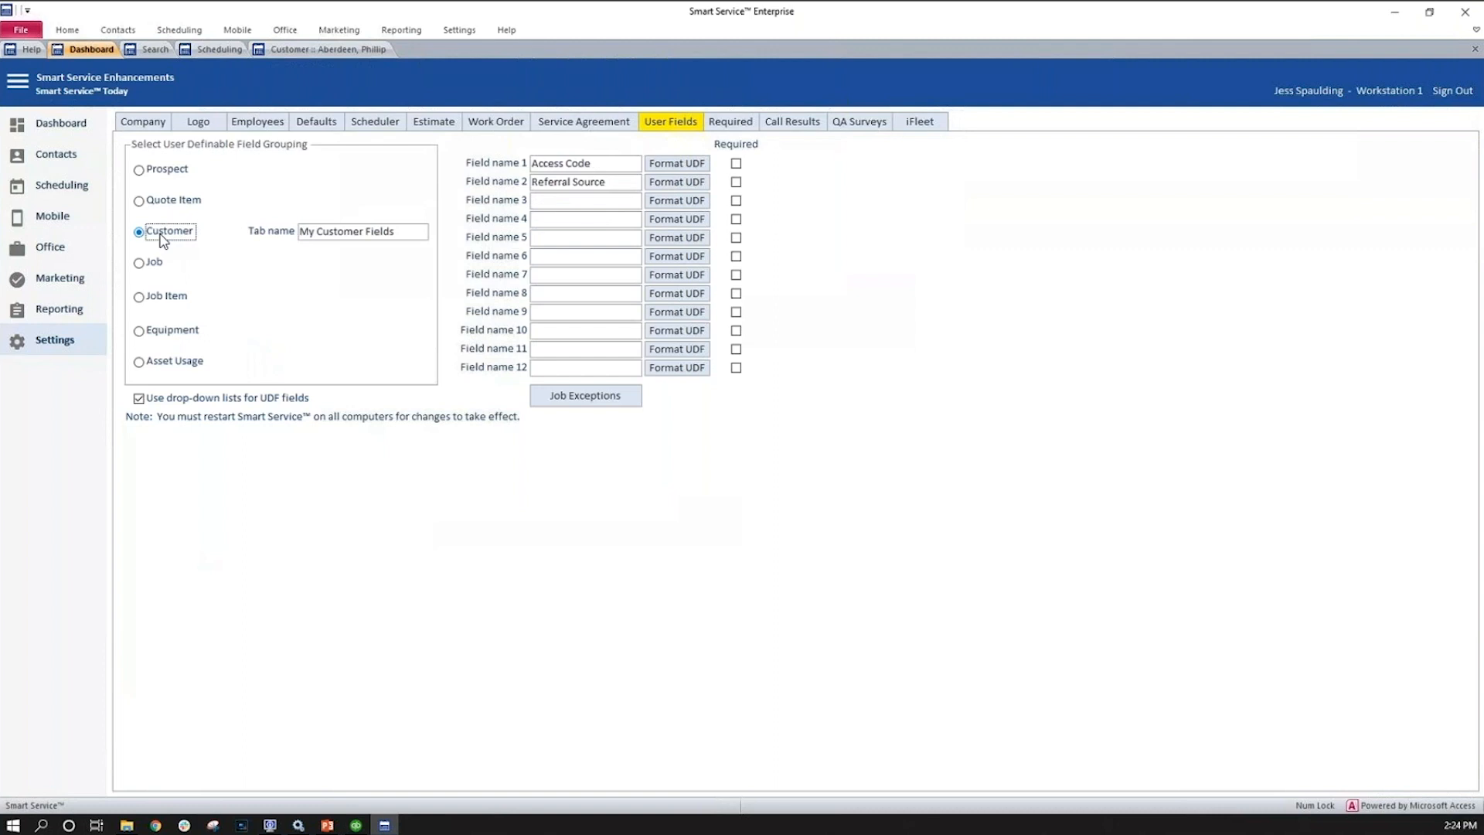
Reopen the customer's furnace record and add a stamped note reading "Persistent issues, damage that's noticed while on site, and general notes about the equipment".
left_click(340, 51)
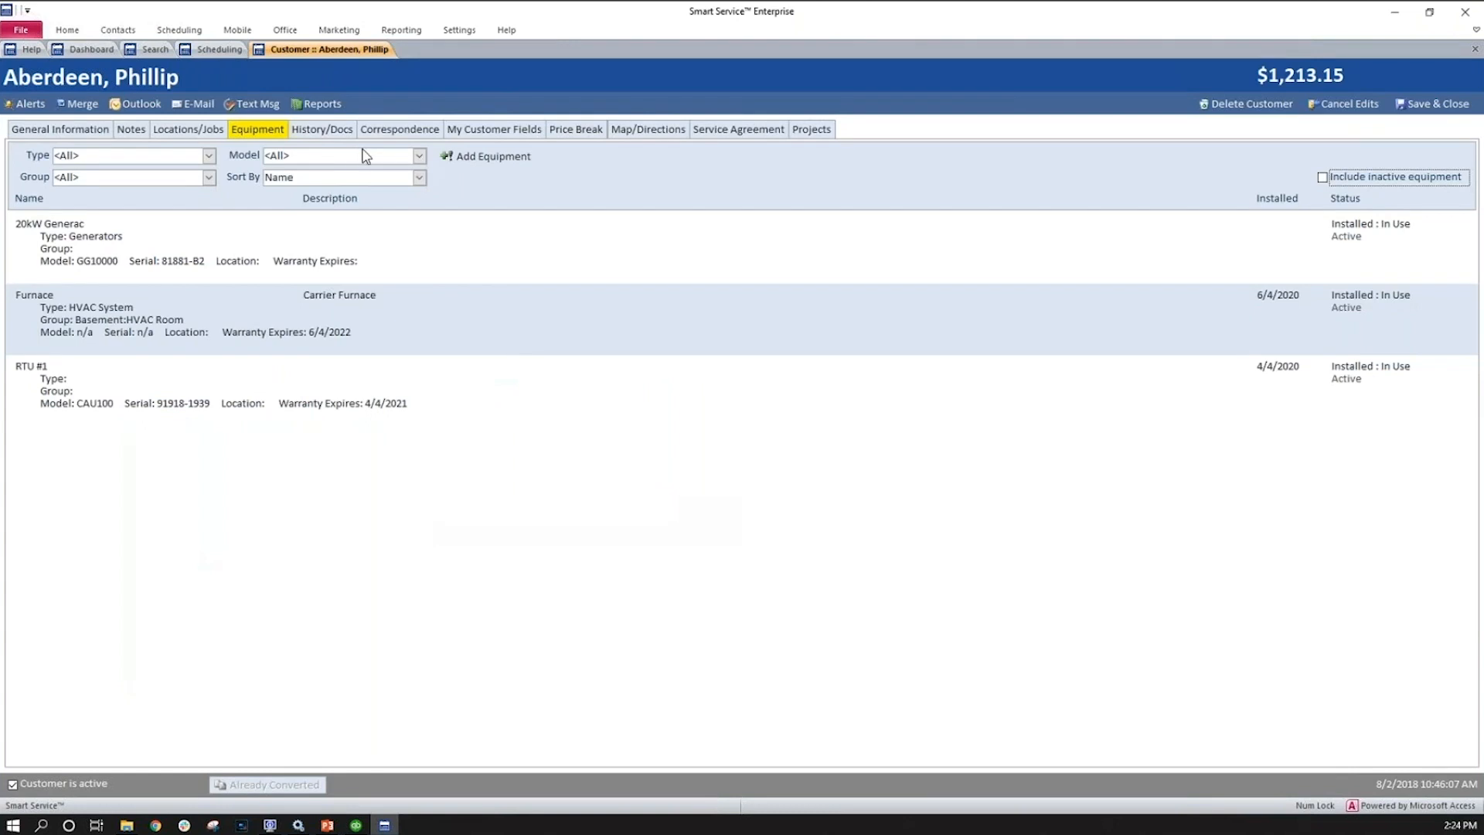
double_click(354, 316)
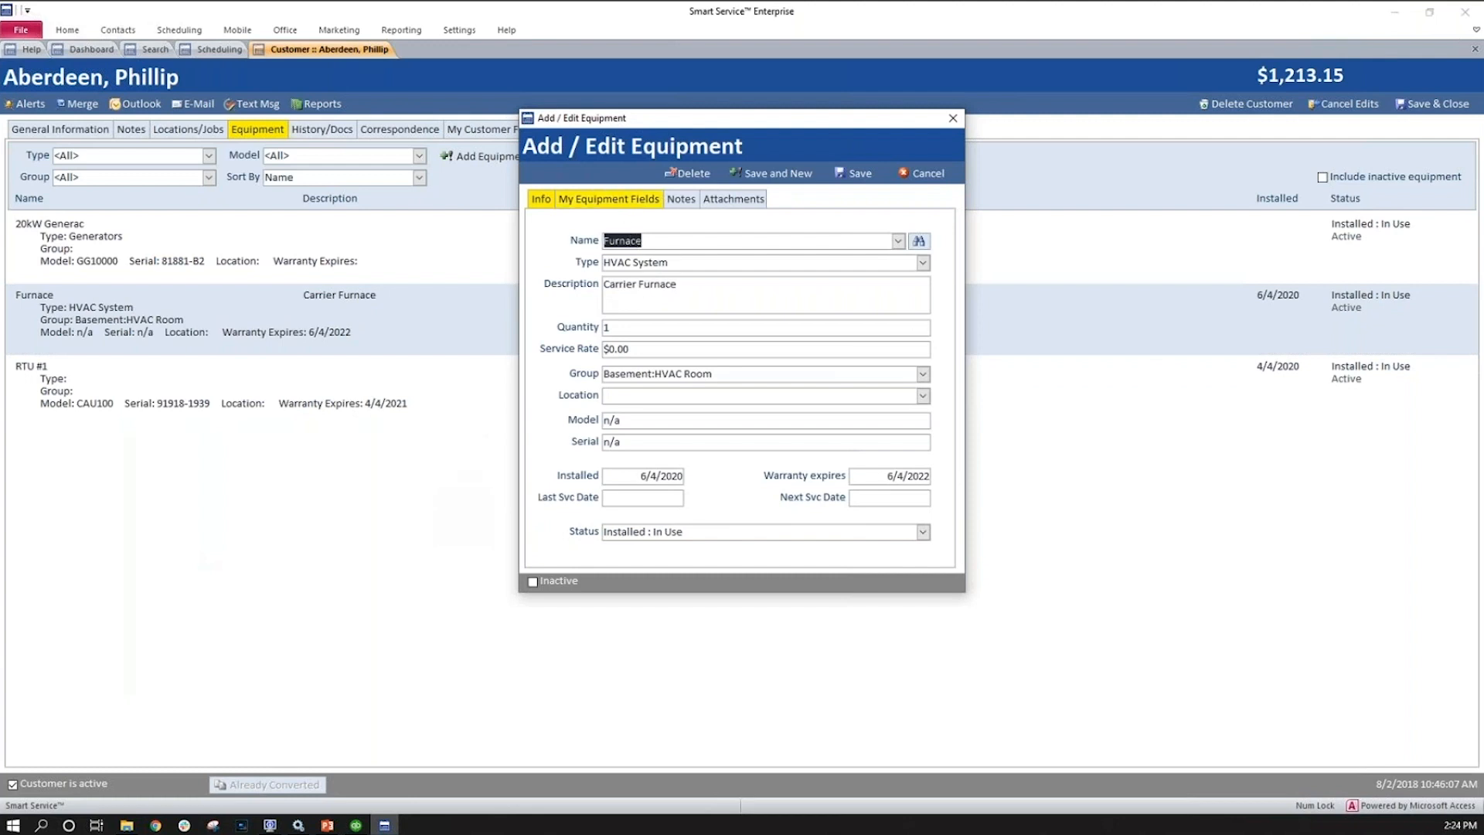
left_click(680, 203)
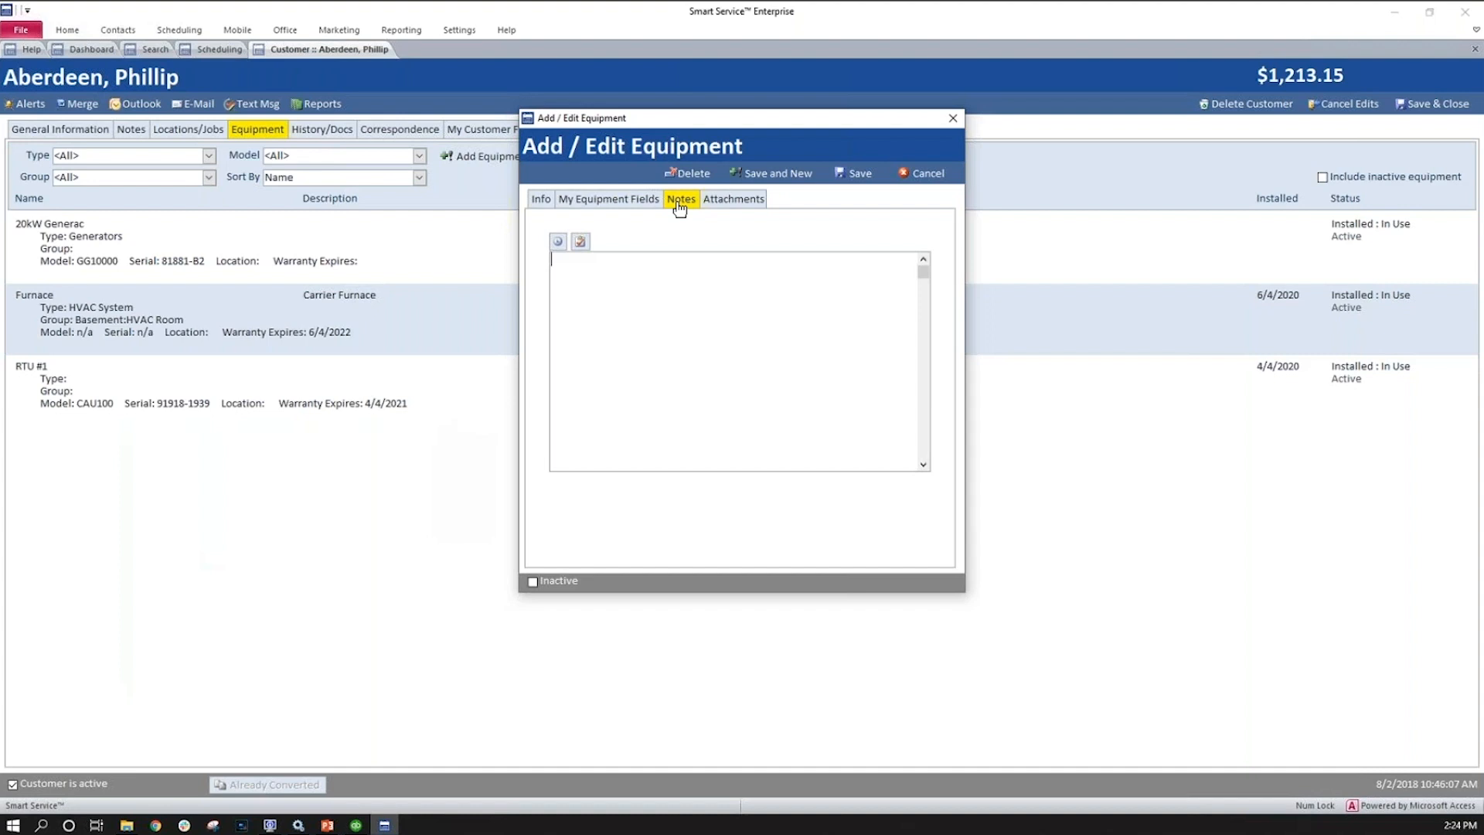
left_click(556, 241)
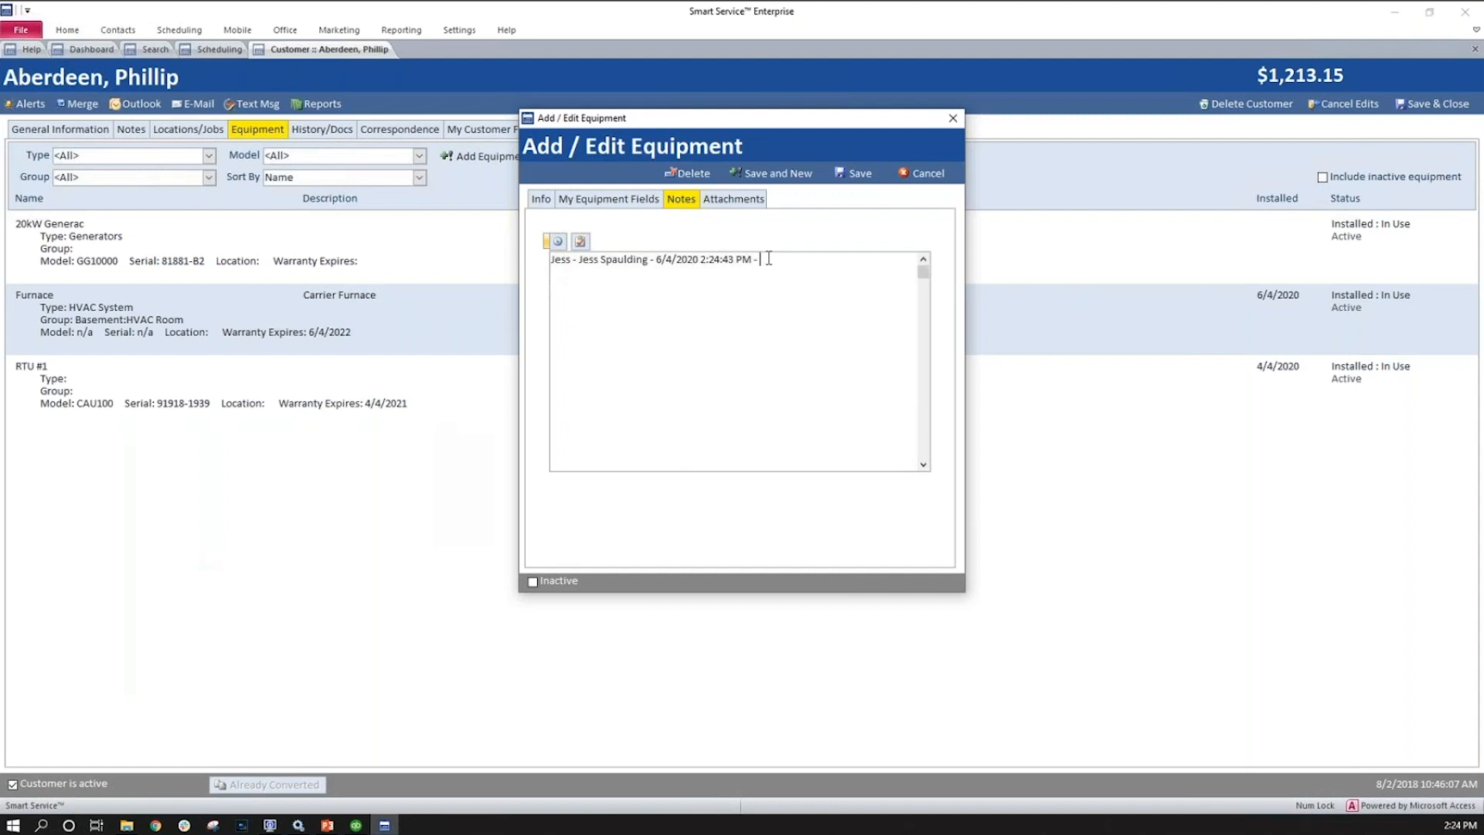
type("Persistent i")
type("ssues, damag")
type("e")
type(" that")
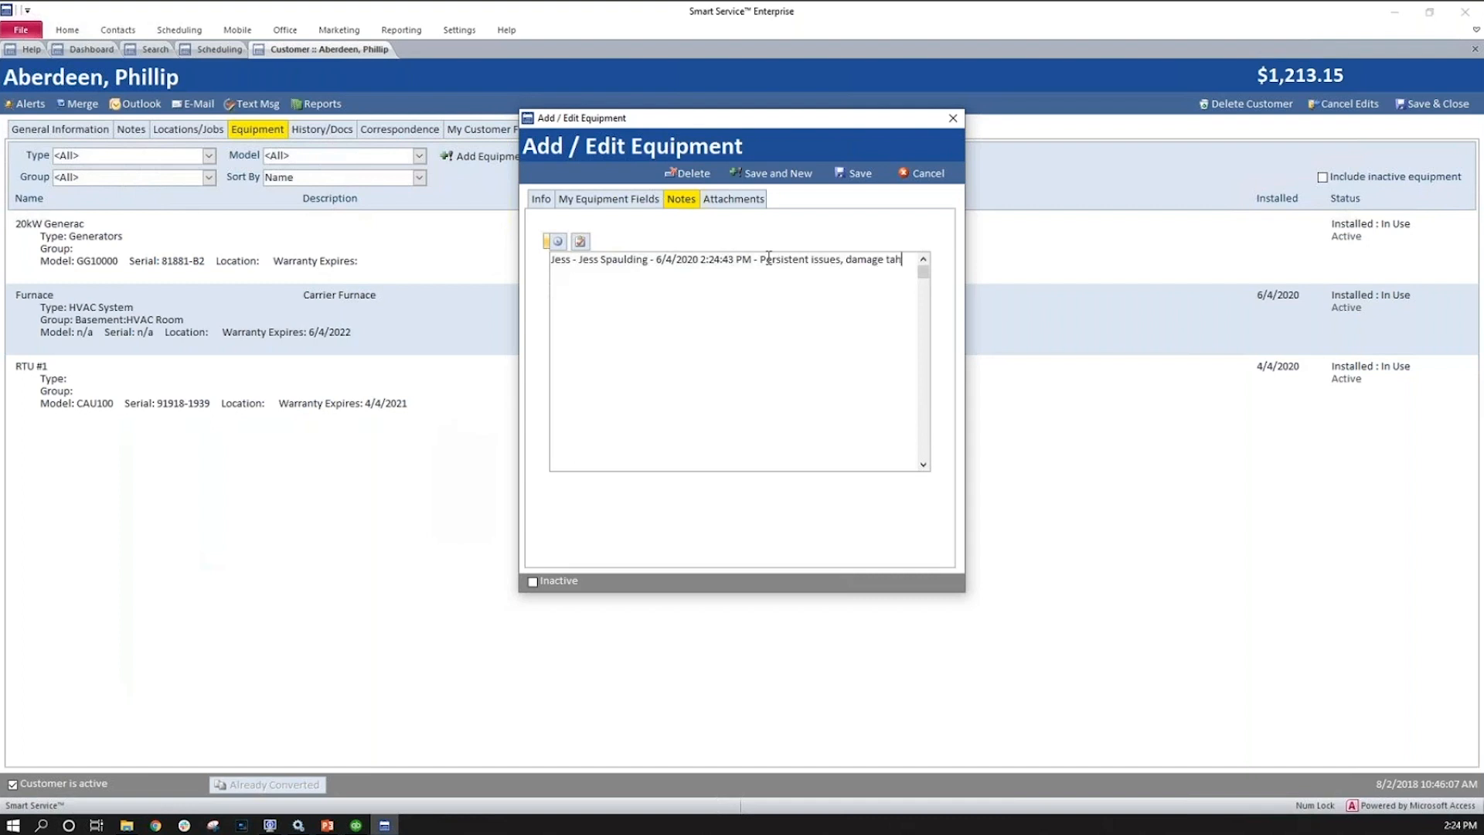
type("'s noticed while on site, and ")
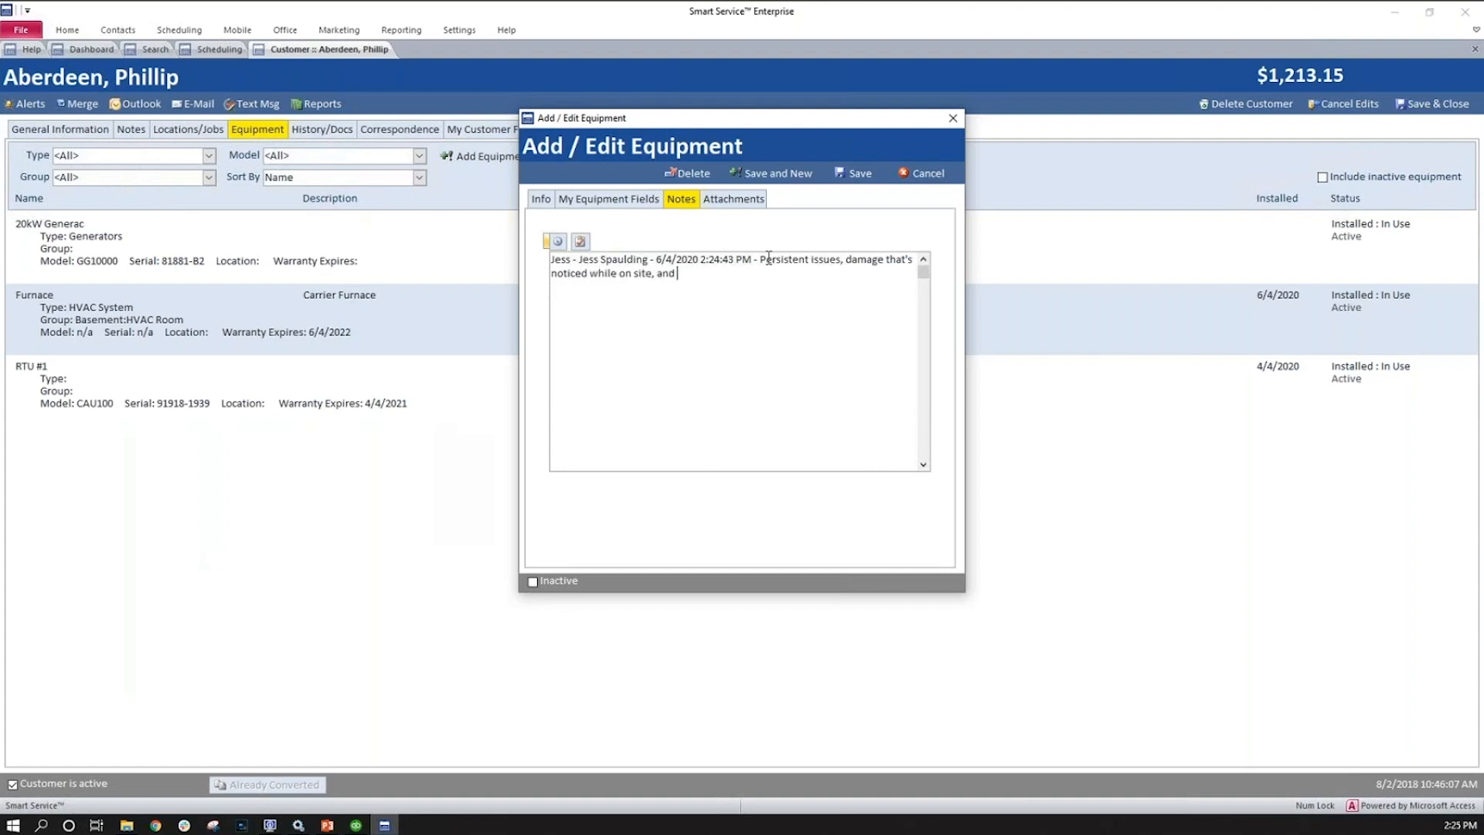
type("general notes about the equipment")
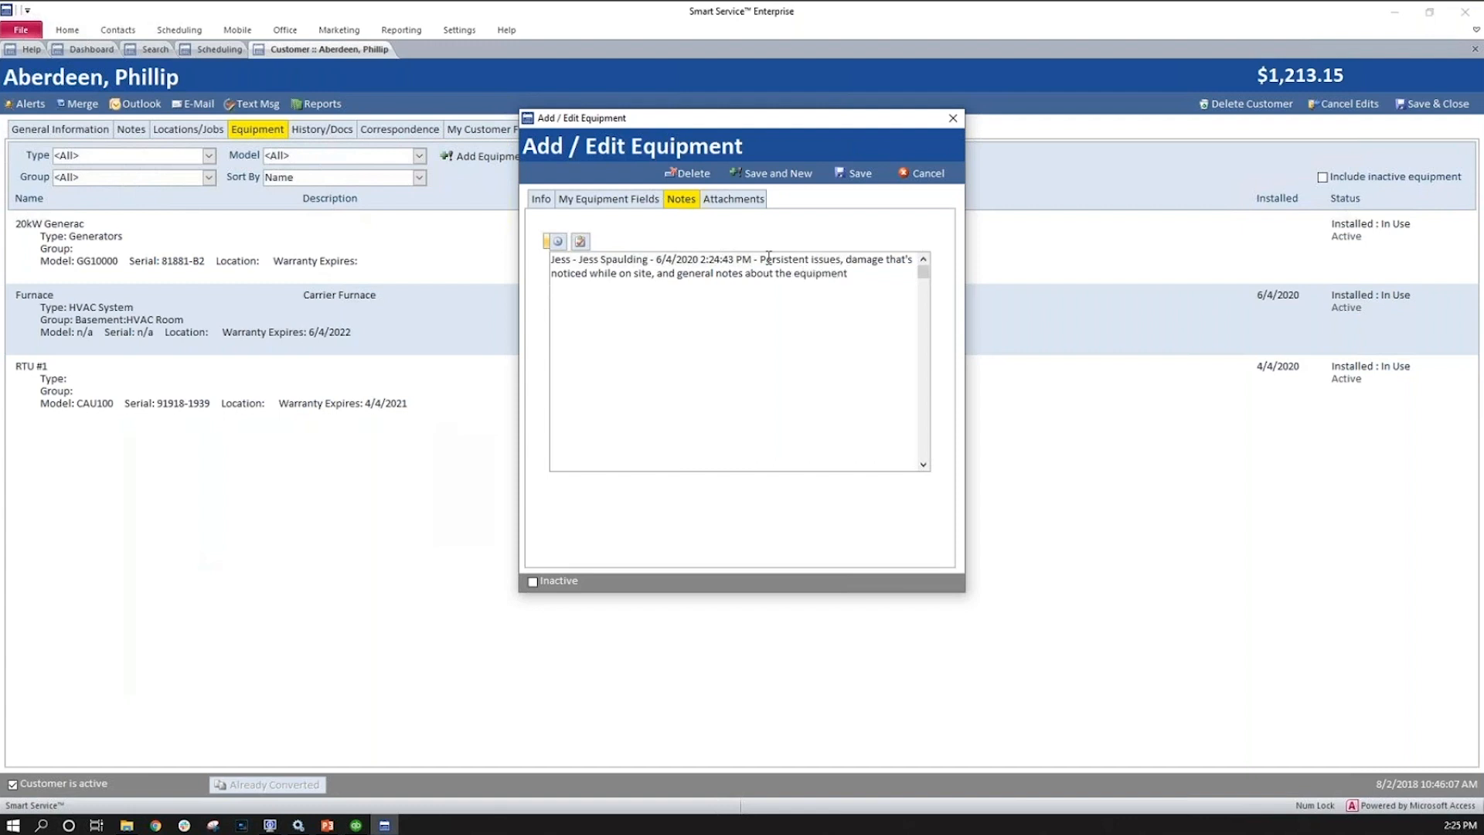
Review the type choices for a new furnace attachment, cancel adding it, and save the furnace record.
left_click(738, 203)
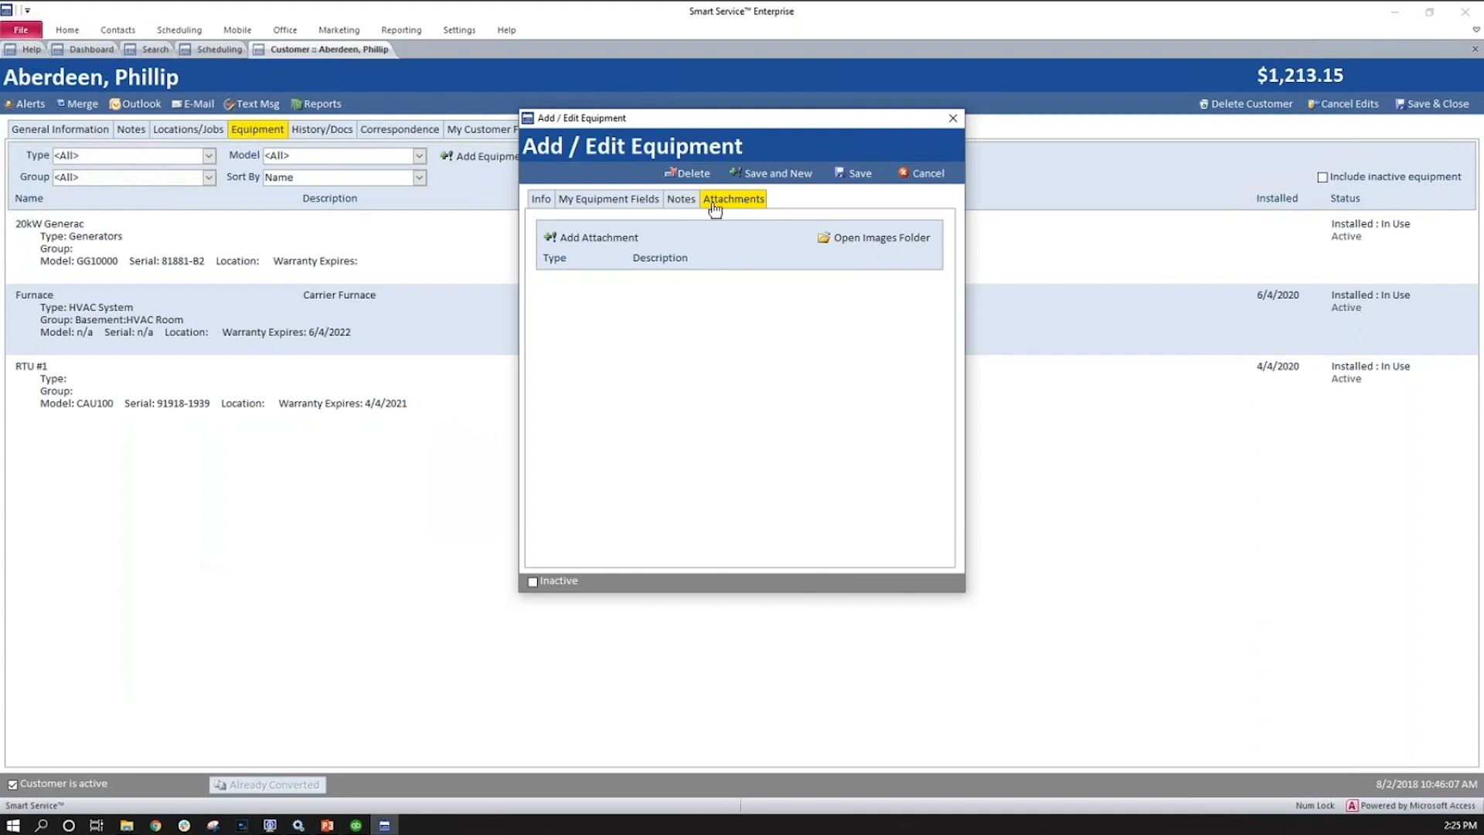
left_click(576, 241)
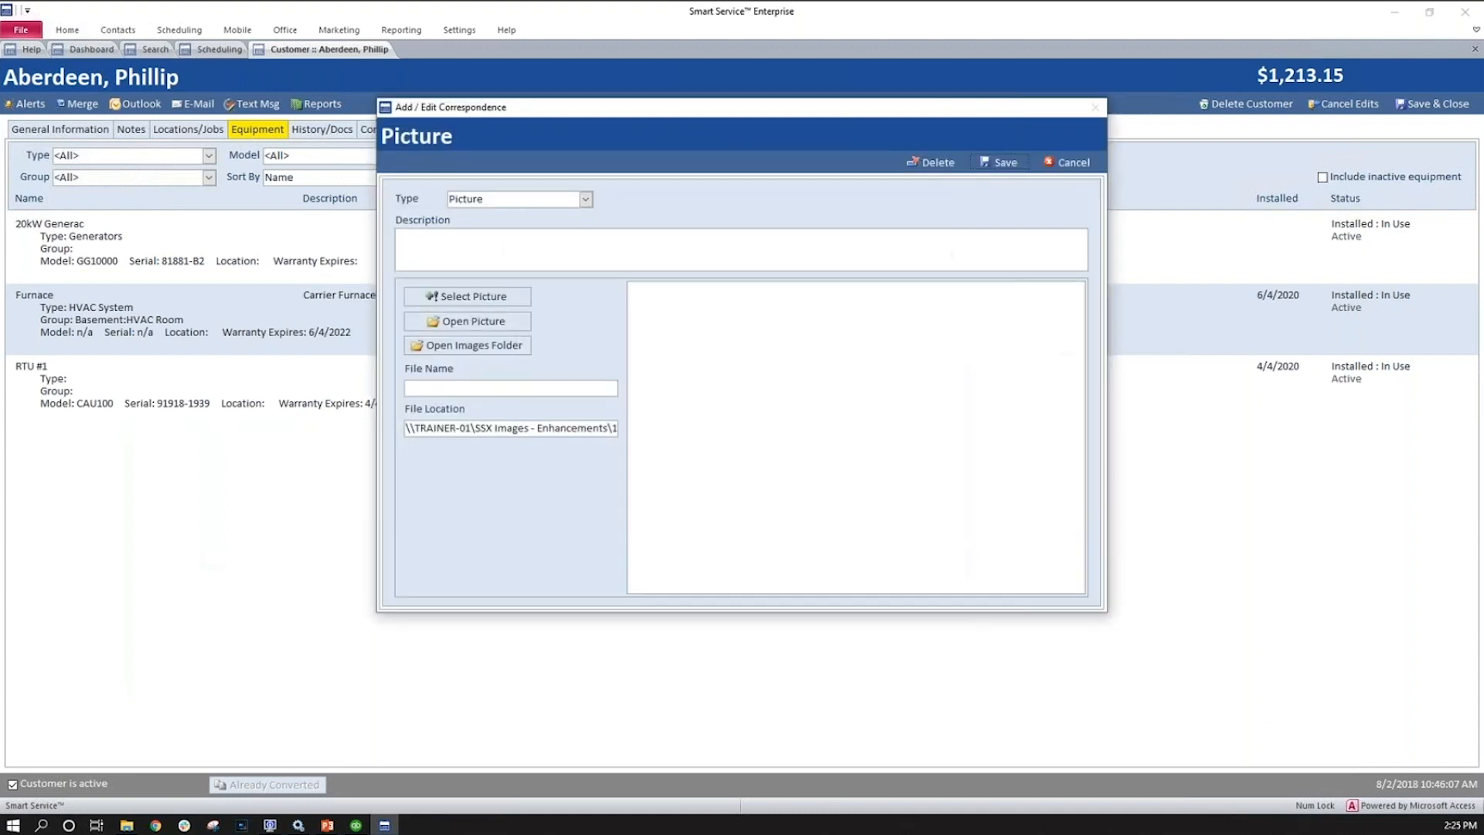
left_click(585, 199)
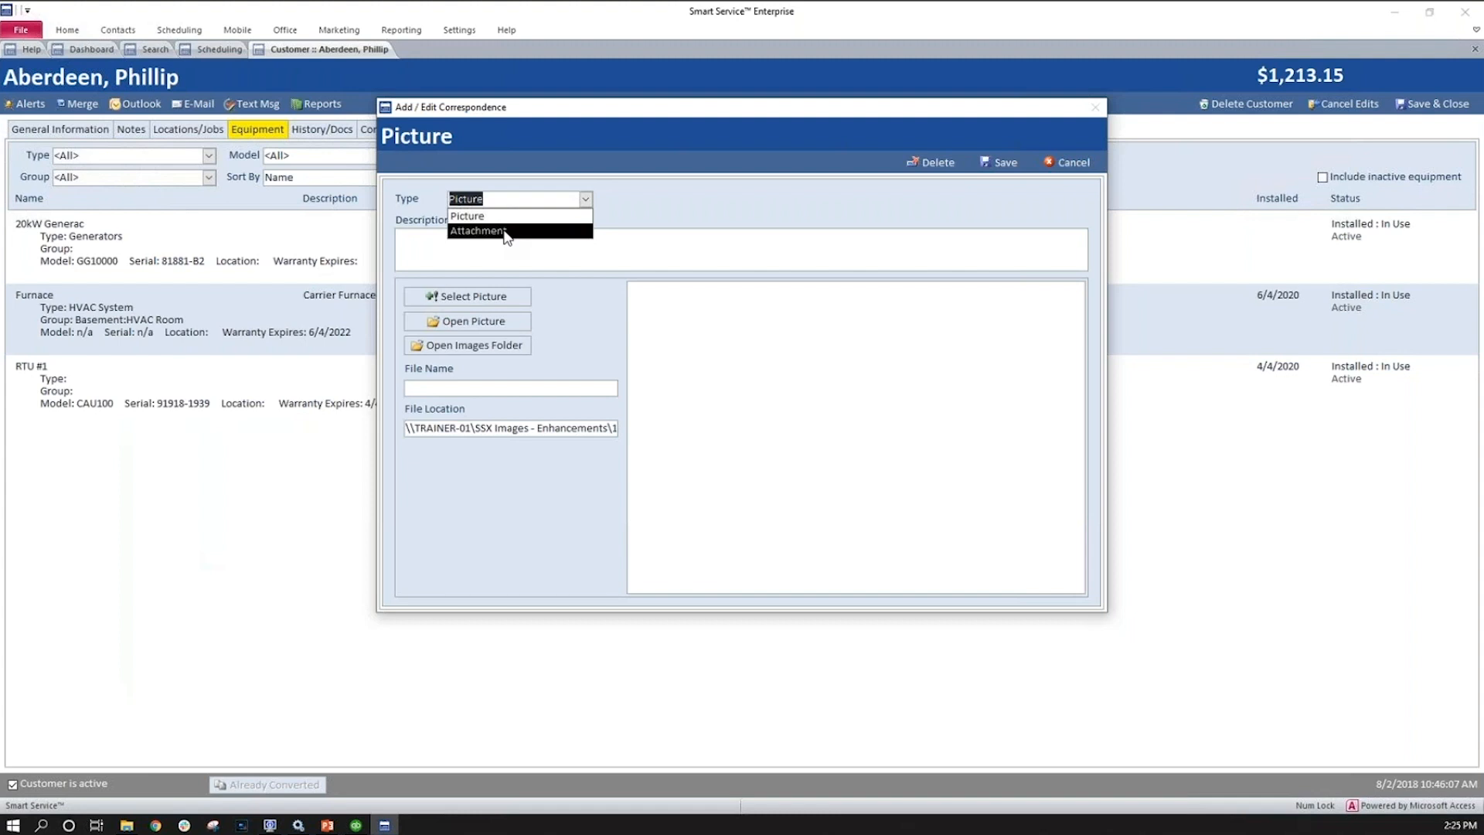
left_click(717, 214)
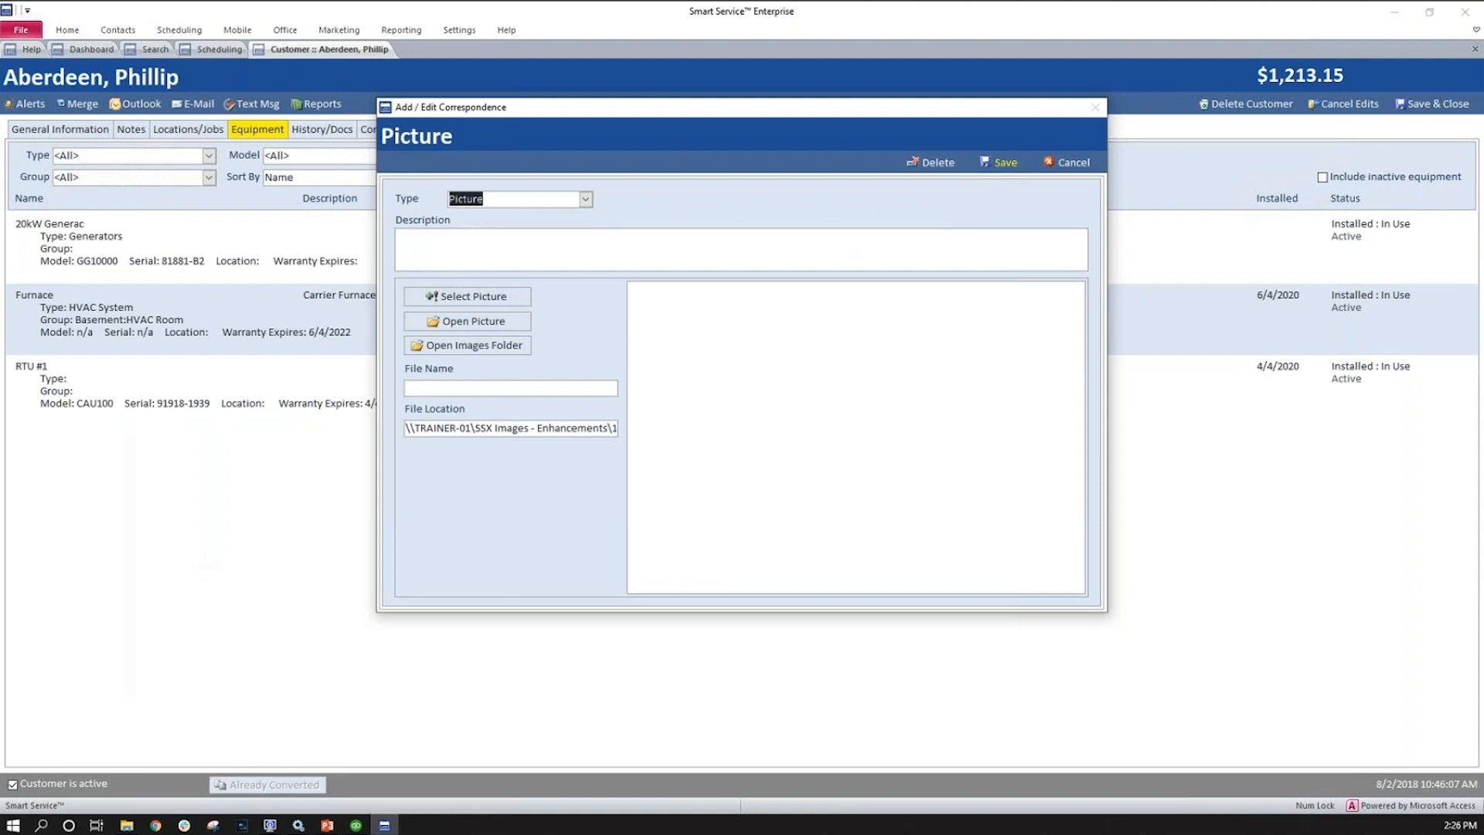
left_click(1070, 162)
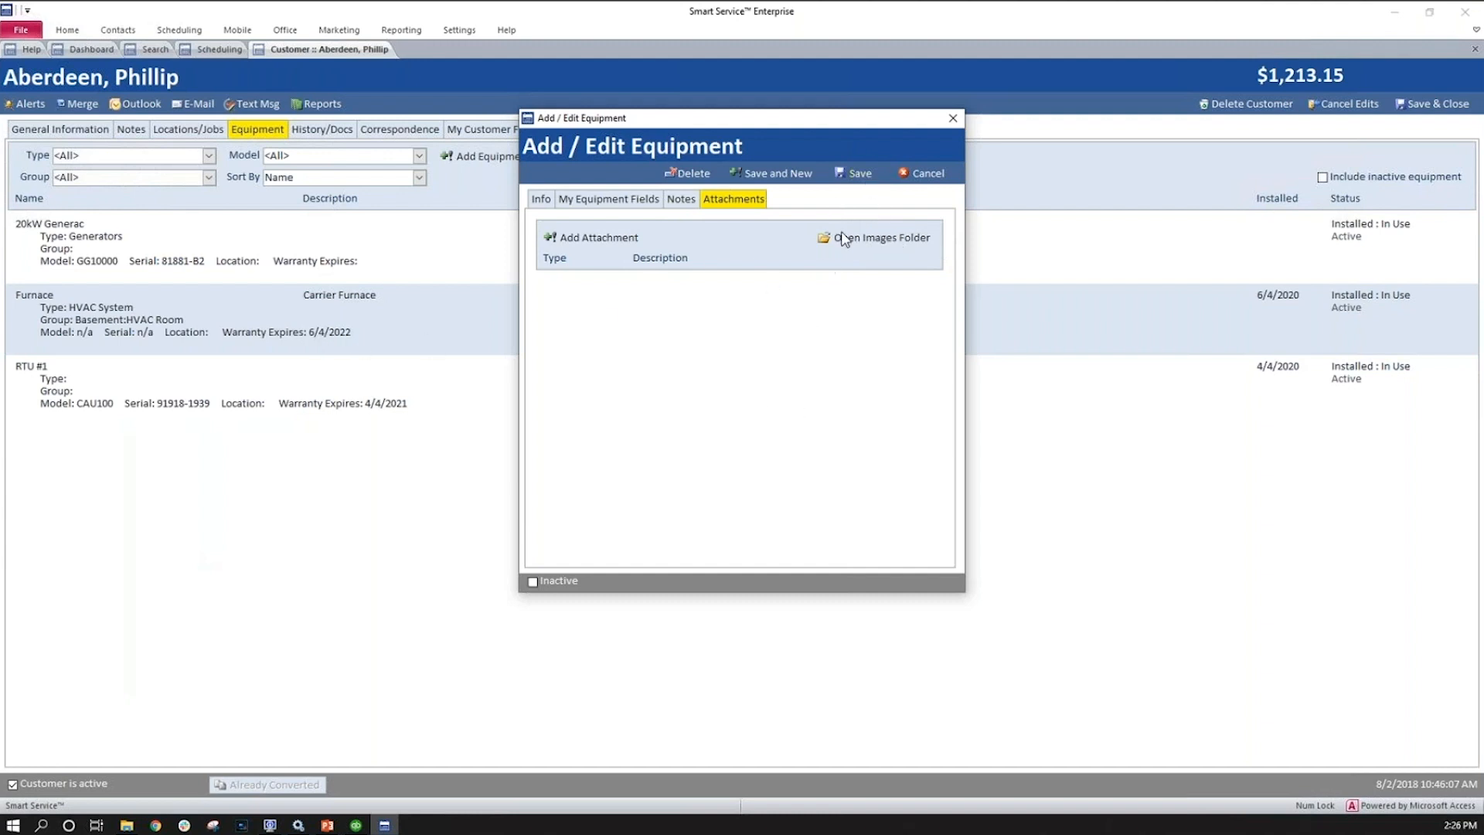
left_click(853, 175)
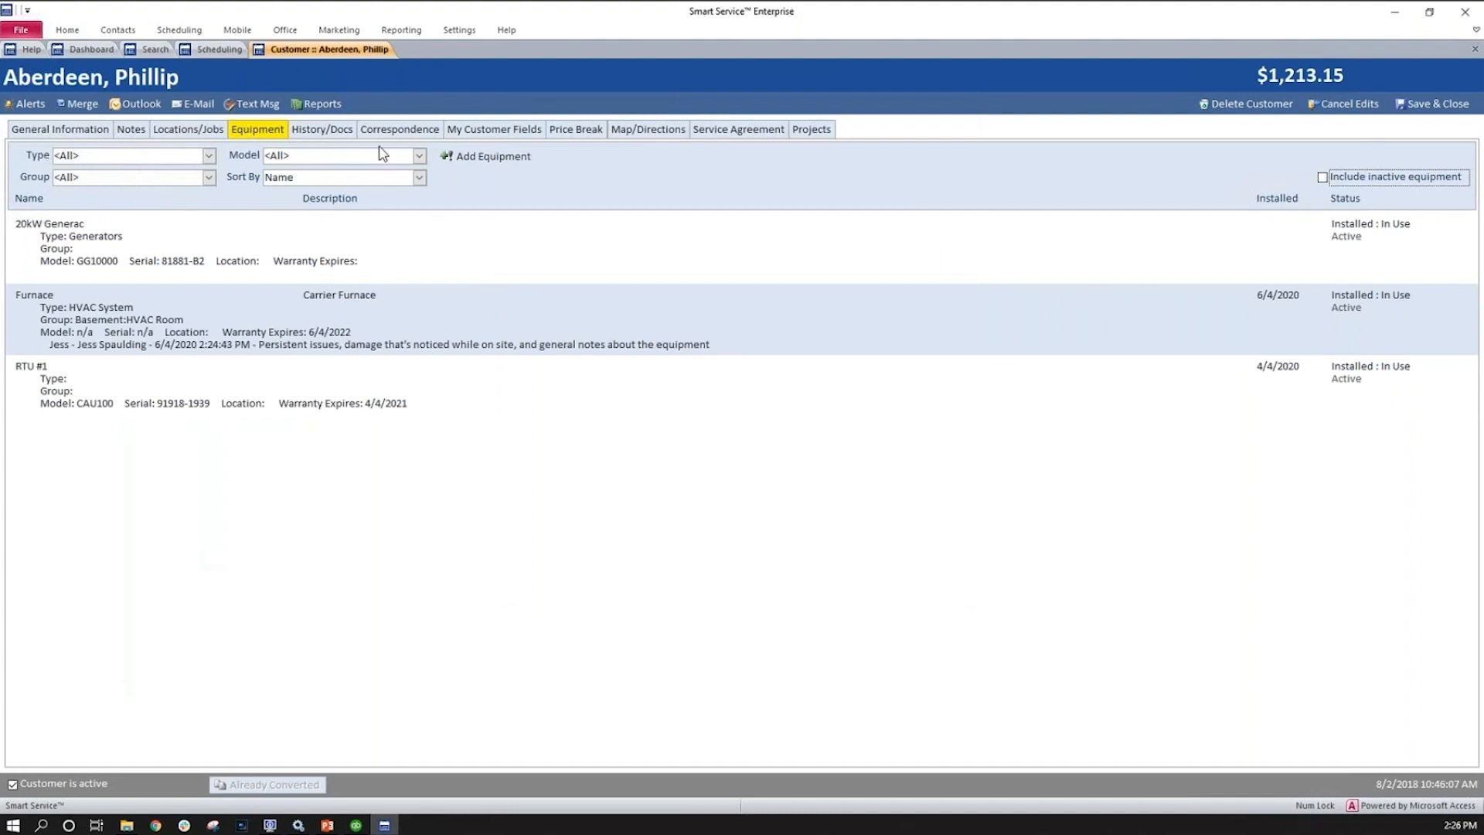
Filter the customer's equipment list by the HVAC System type, and reset the type filter to <All>.
left_click(209, 156)
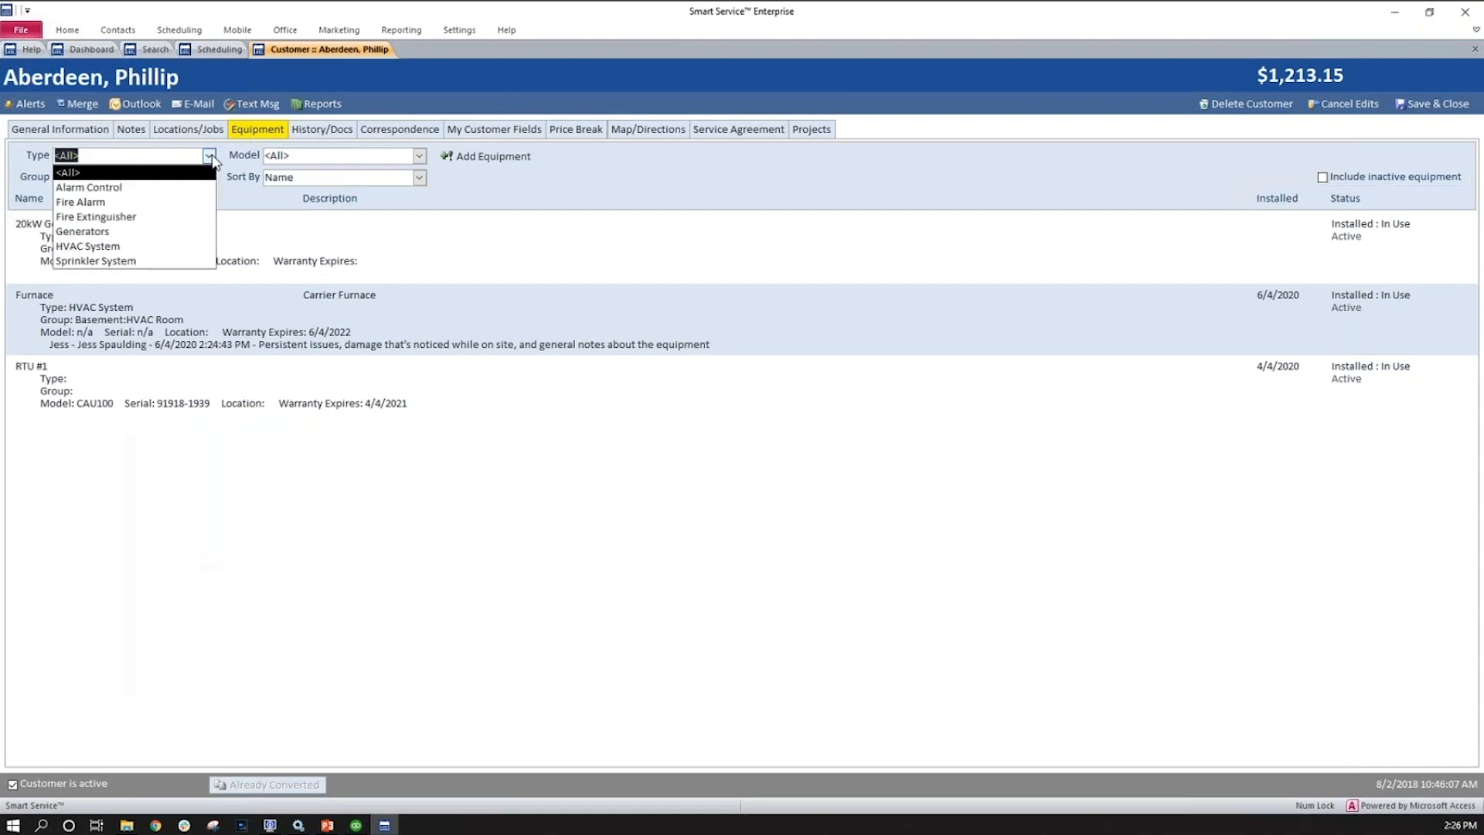
left_click(161, 248)
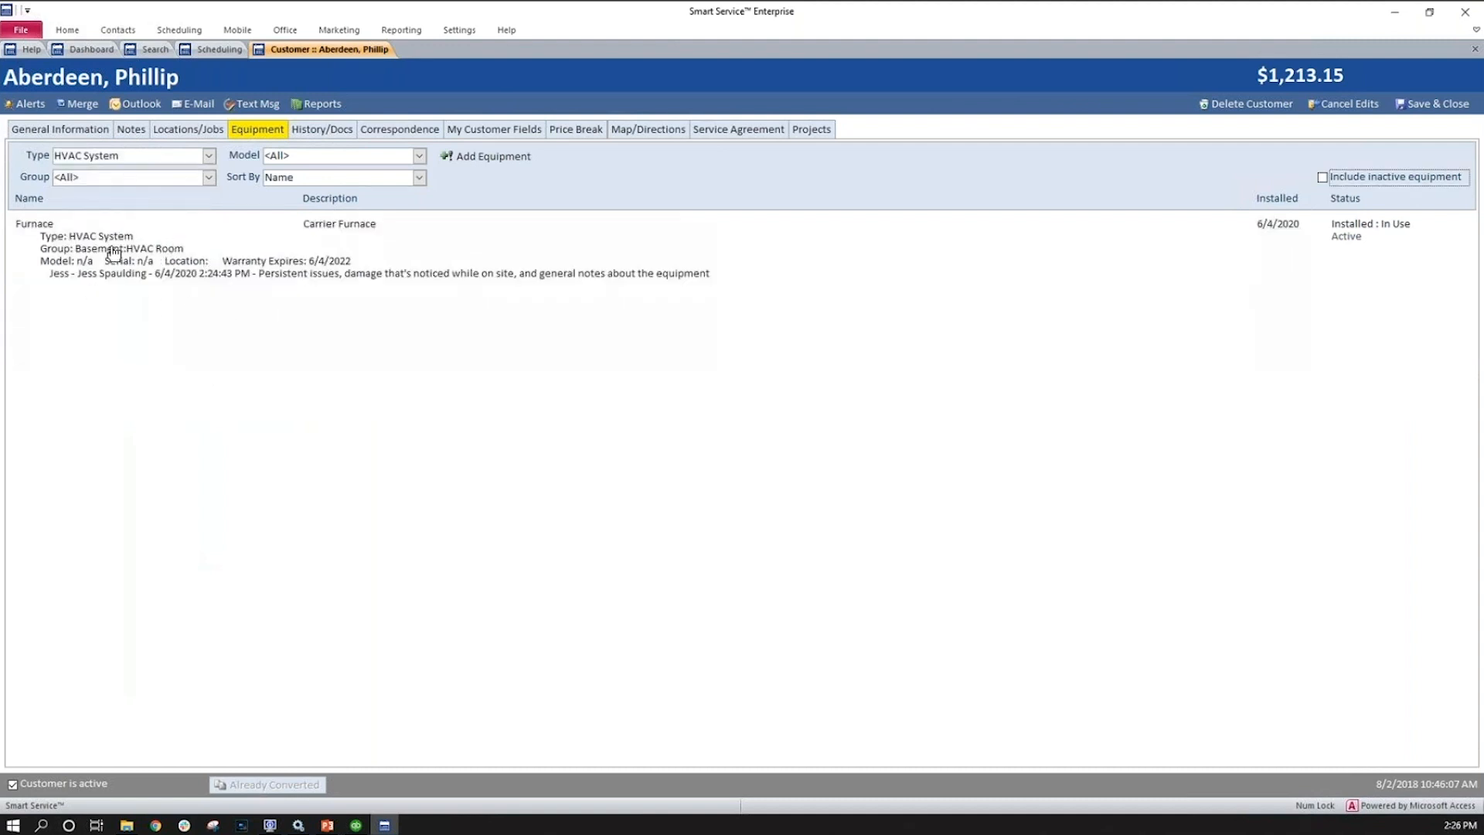
left_click(208, 155)
left_click(203, 171)
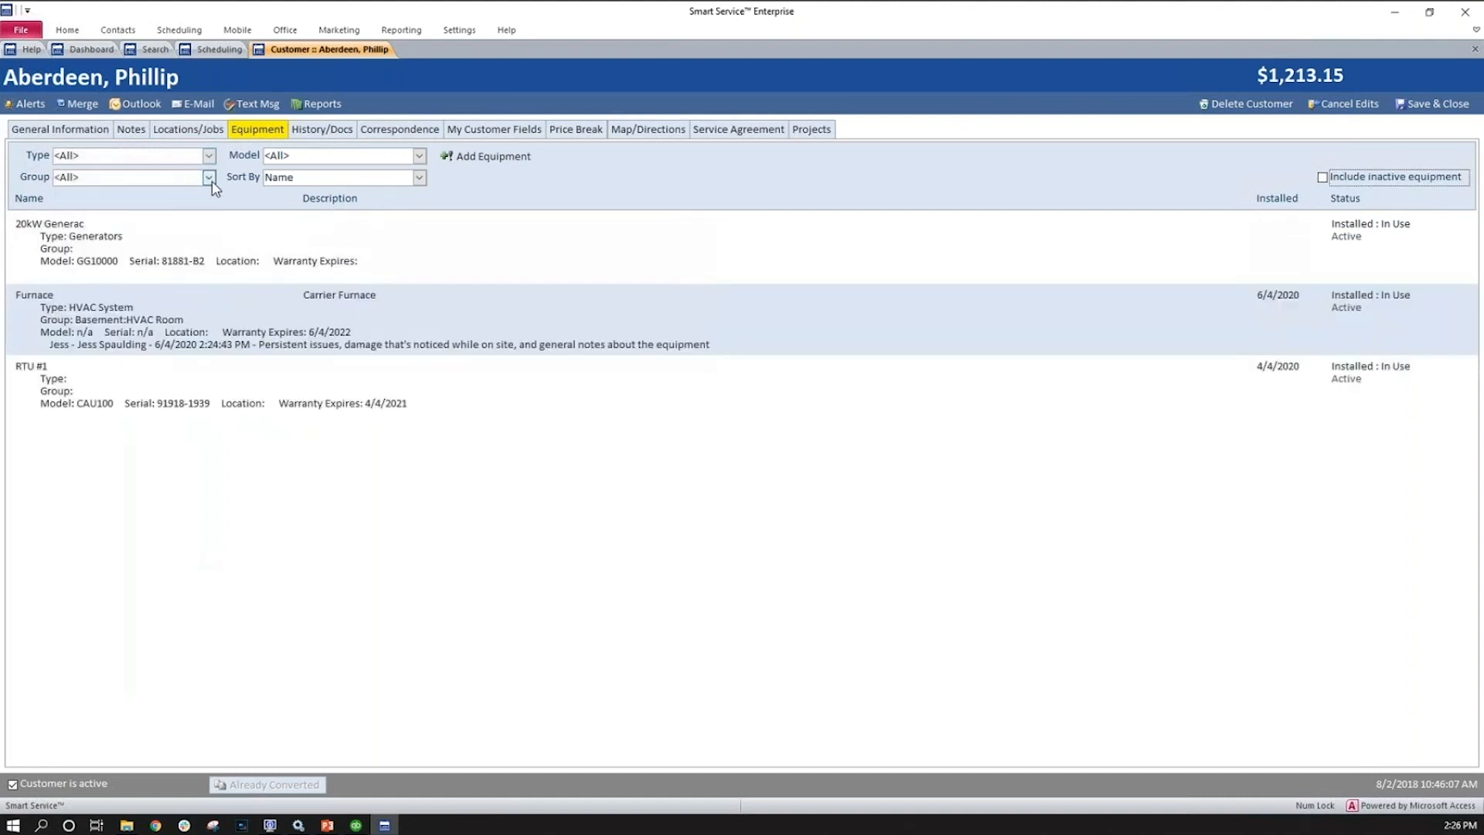
Filter the customer's equipment list by the Basement:HVAC Room group, and reset the group filter to <All>.
left_click(207, 178)
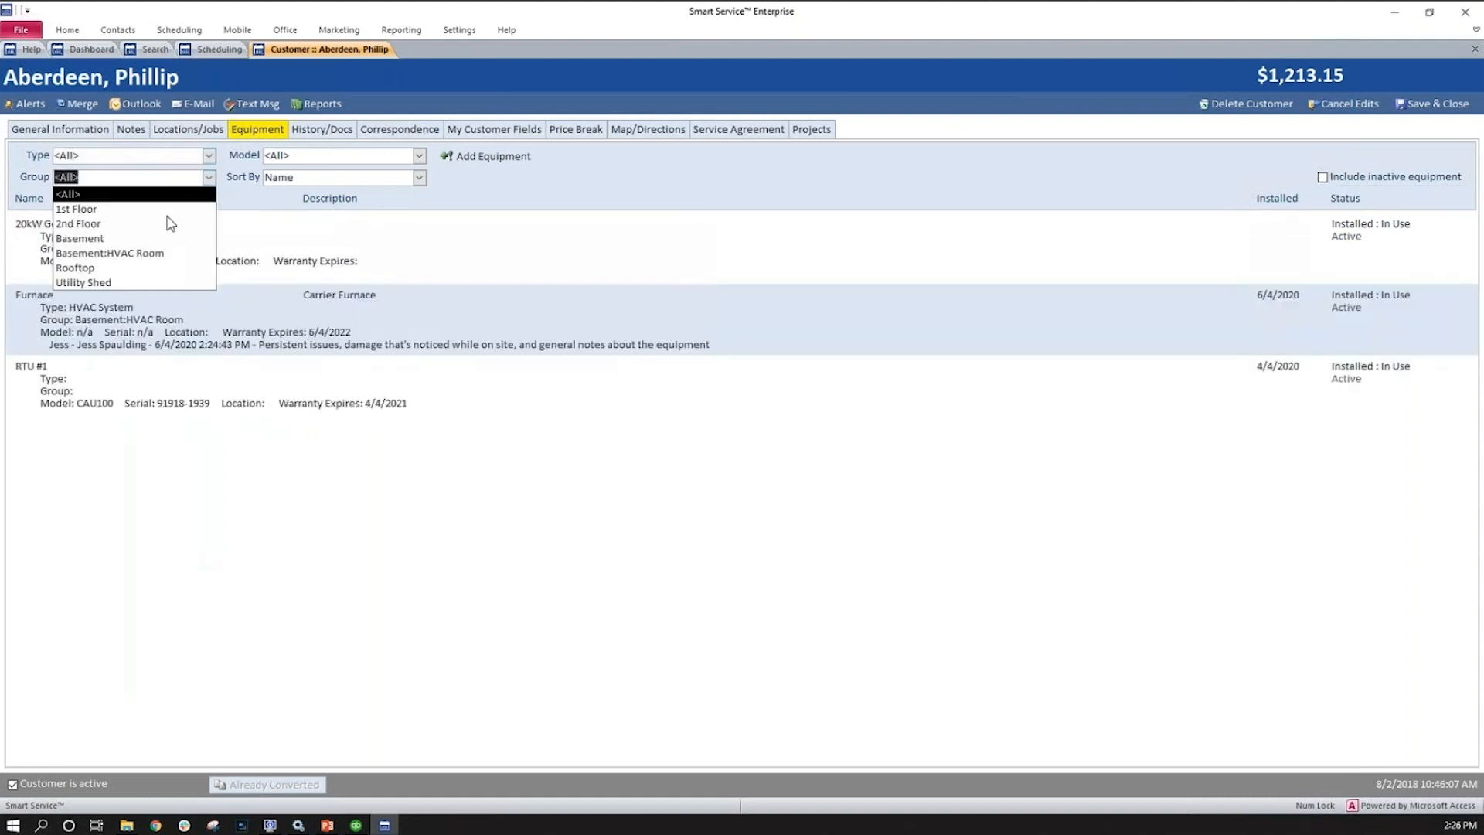
left_click(156, 254)
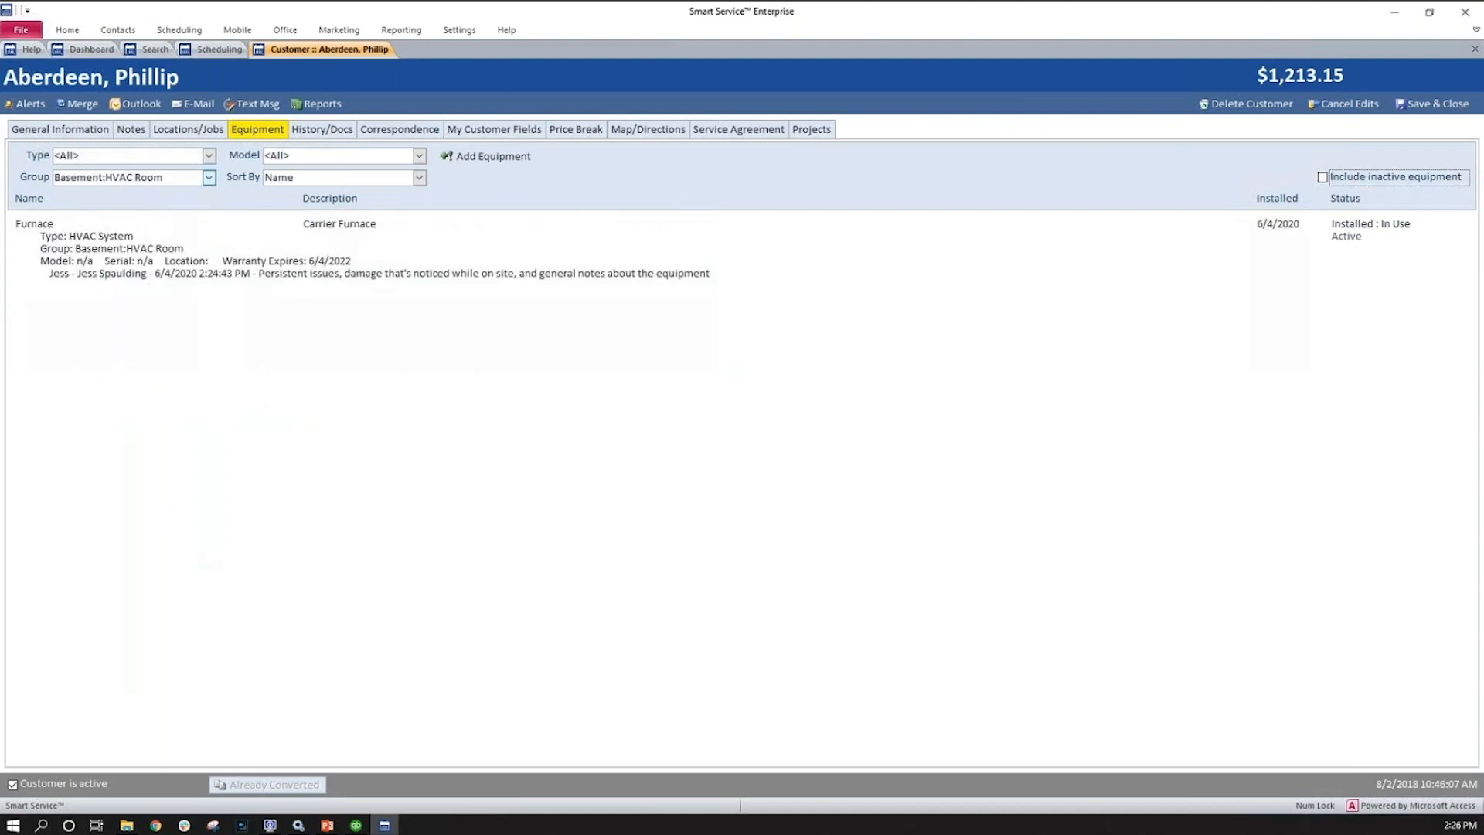
left_click(175, 179)
left_click_drag(176, 178, 40, 177)
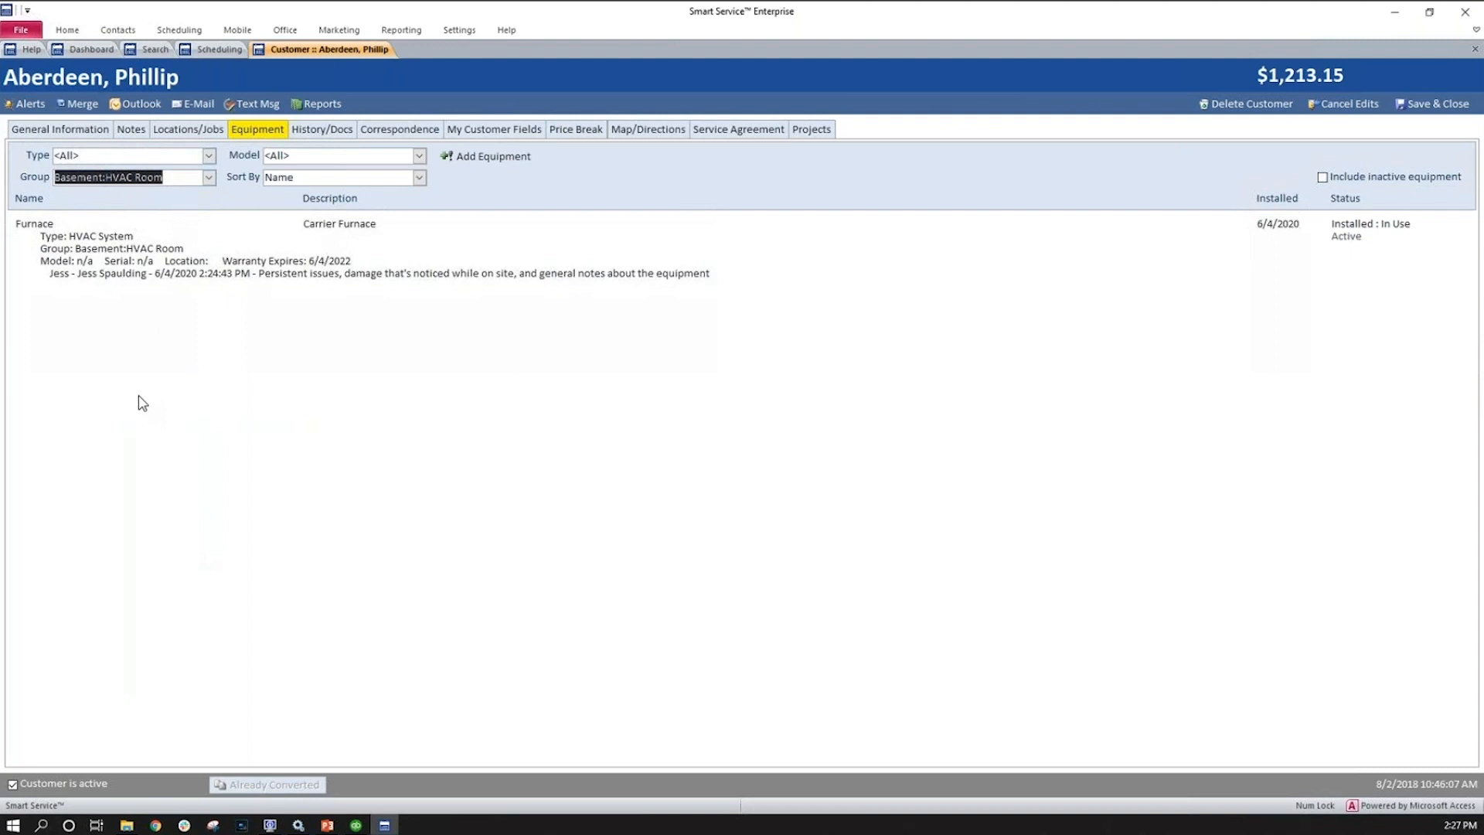
left_click(208, 177)
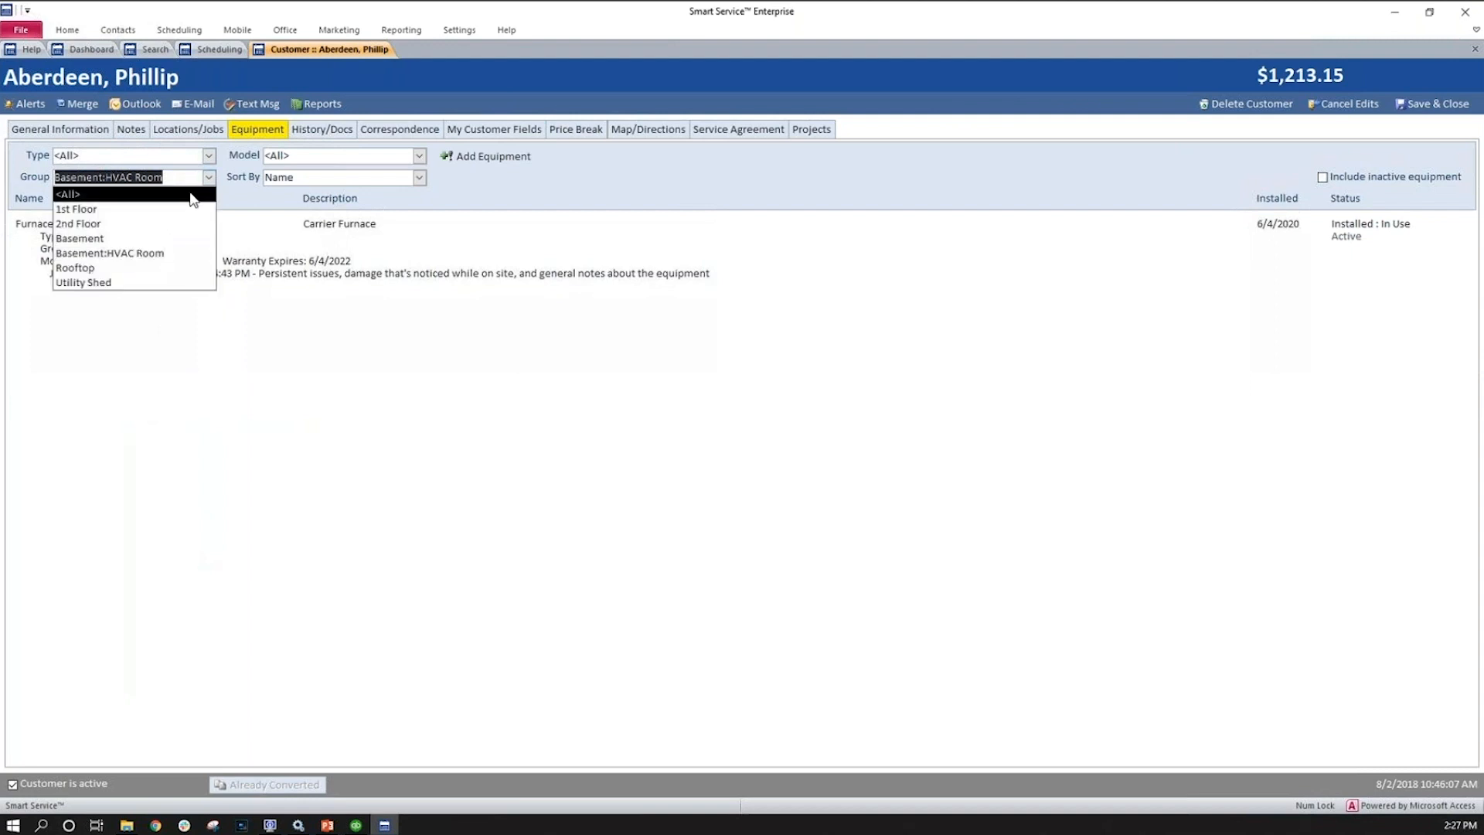
left_click(202, 192)
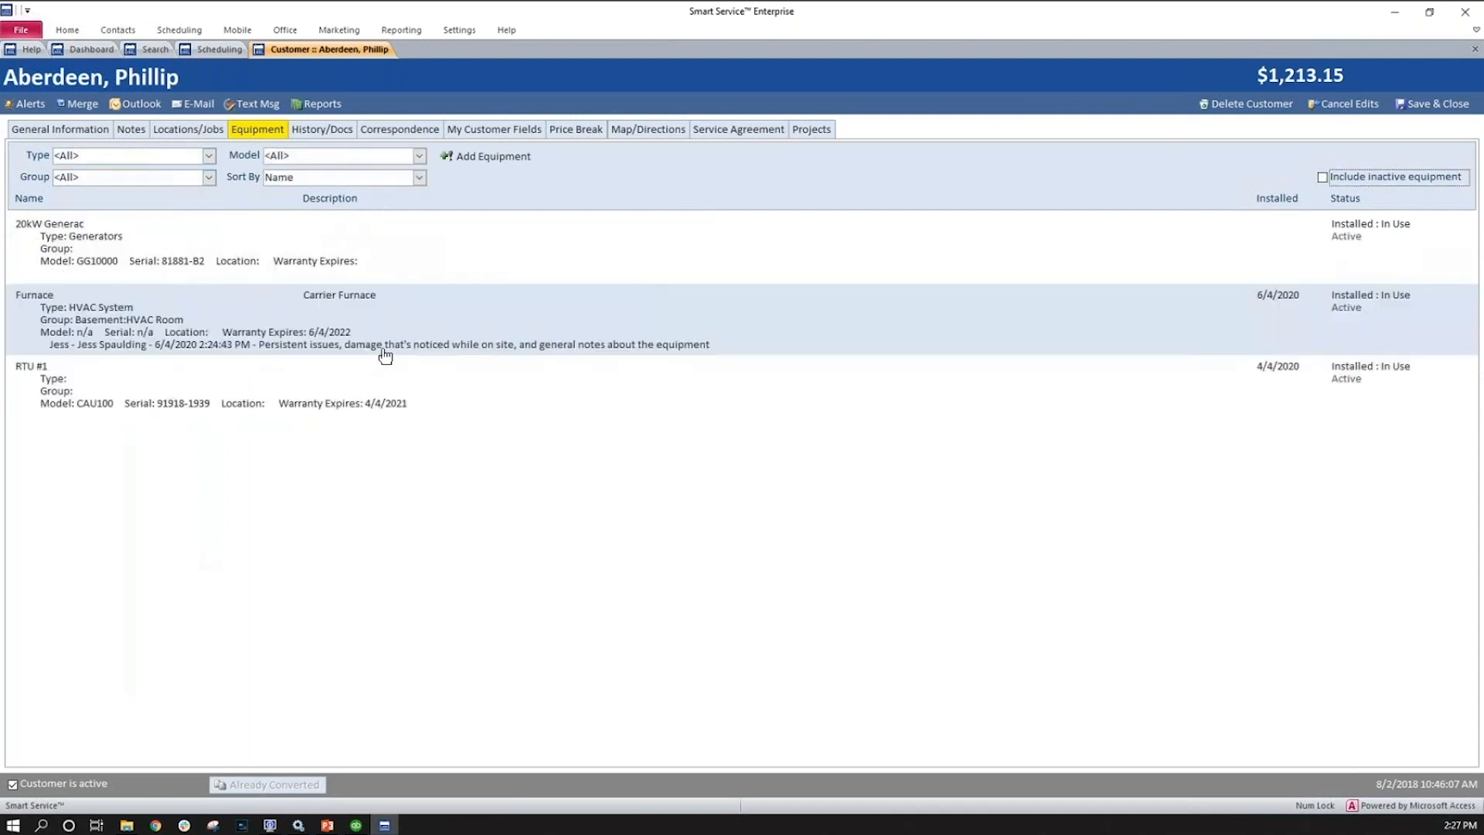
Filter the equipment list by model CAU100, reset the model filter to <All>, and sort the list by Type.
left_click(417, 156)
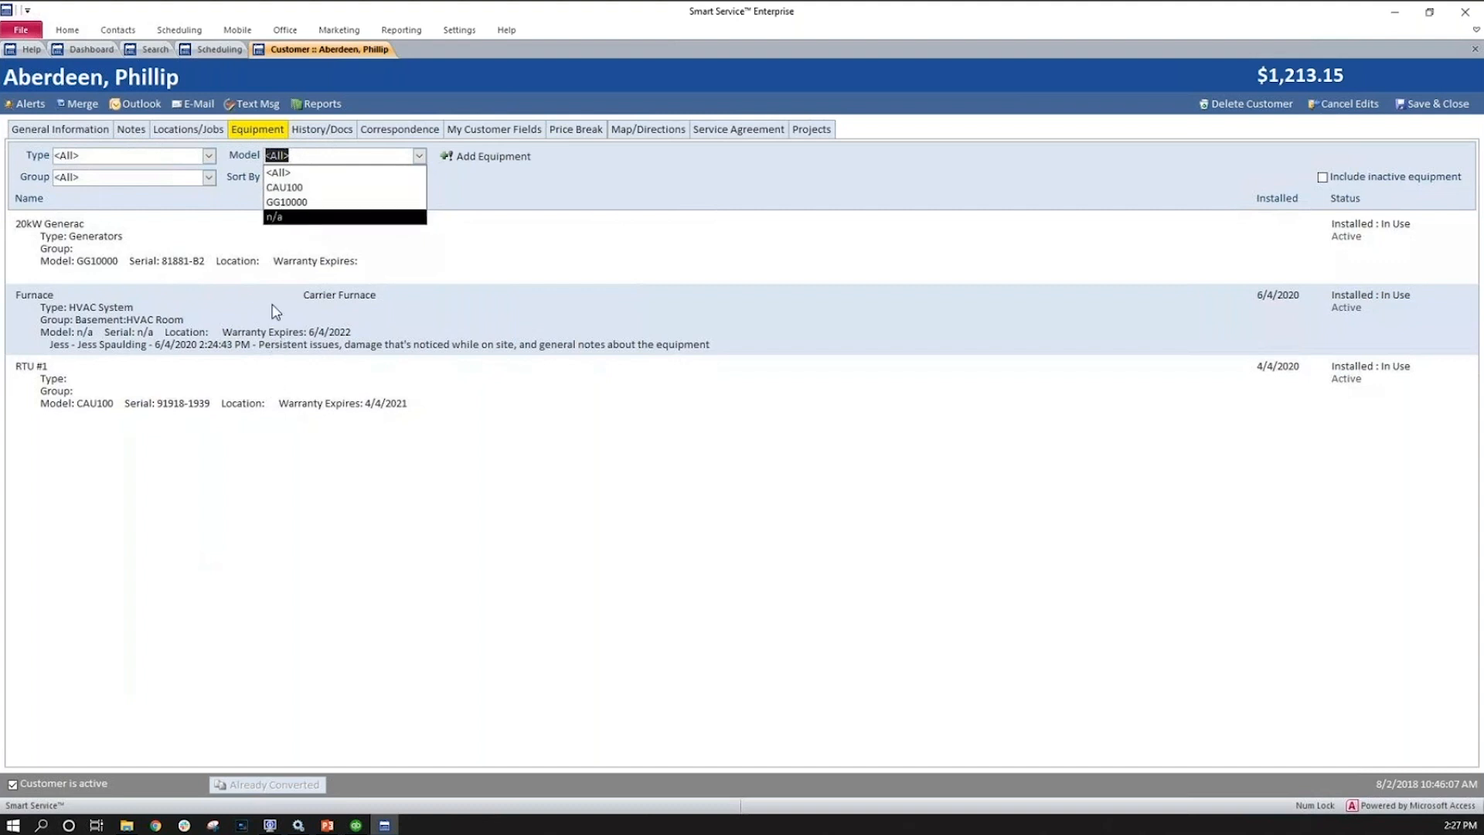
left_click(321, 193)
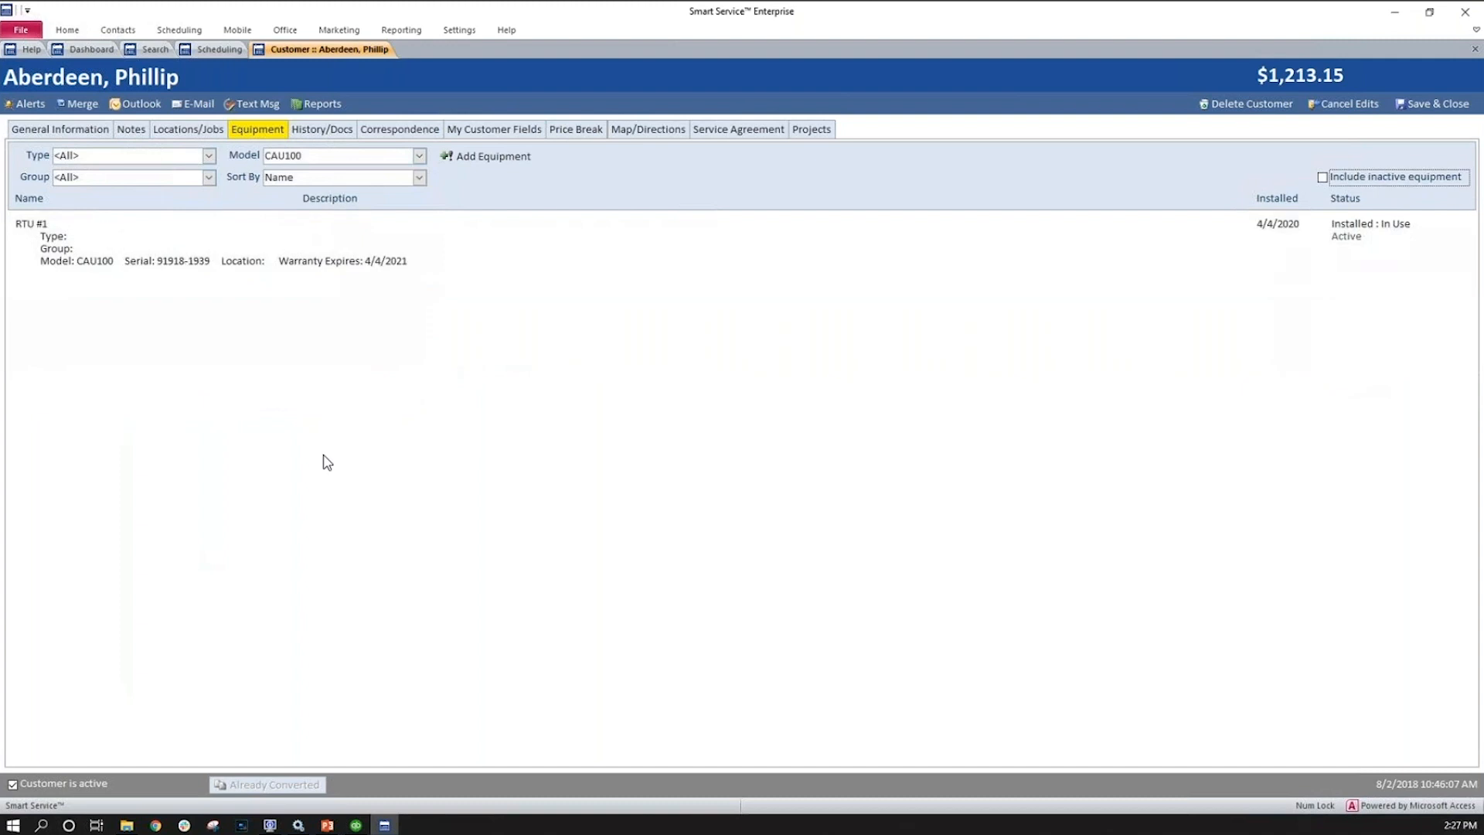
left_click(418, 155)
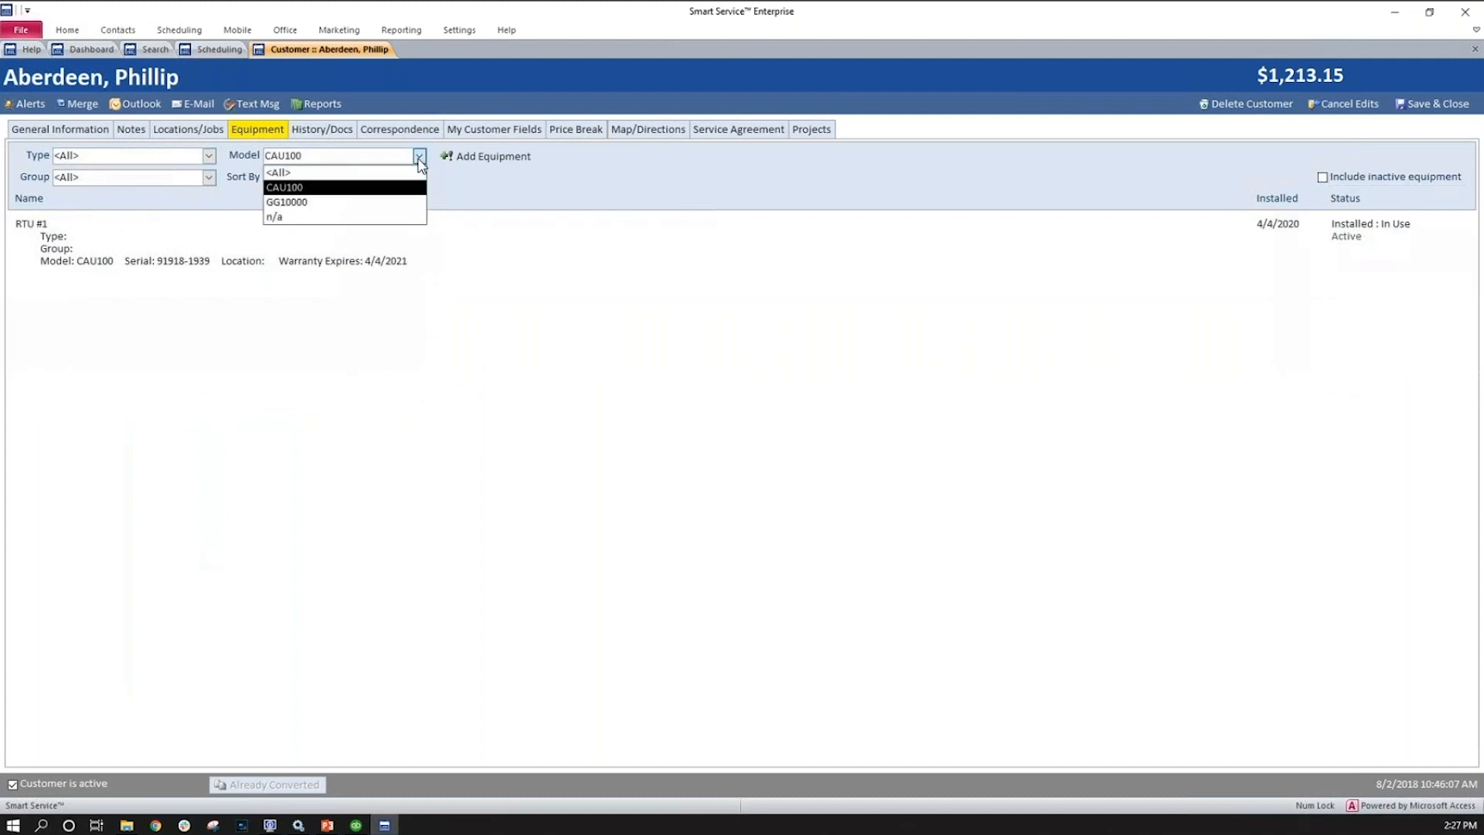
left_click(381, 173)
left_click(419, 178)
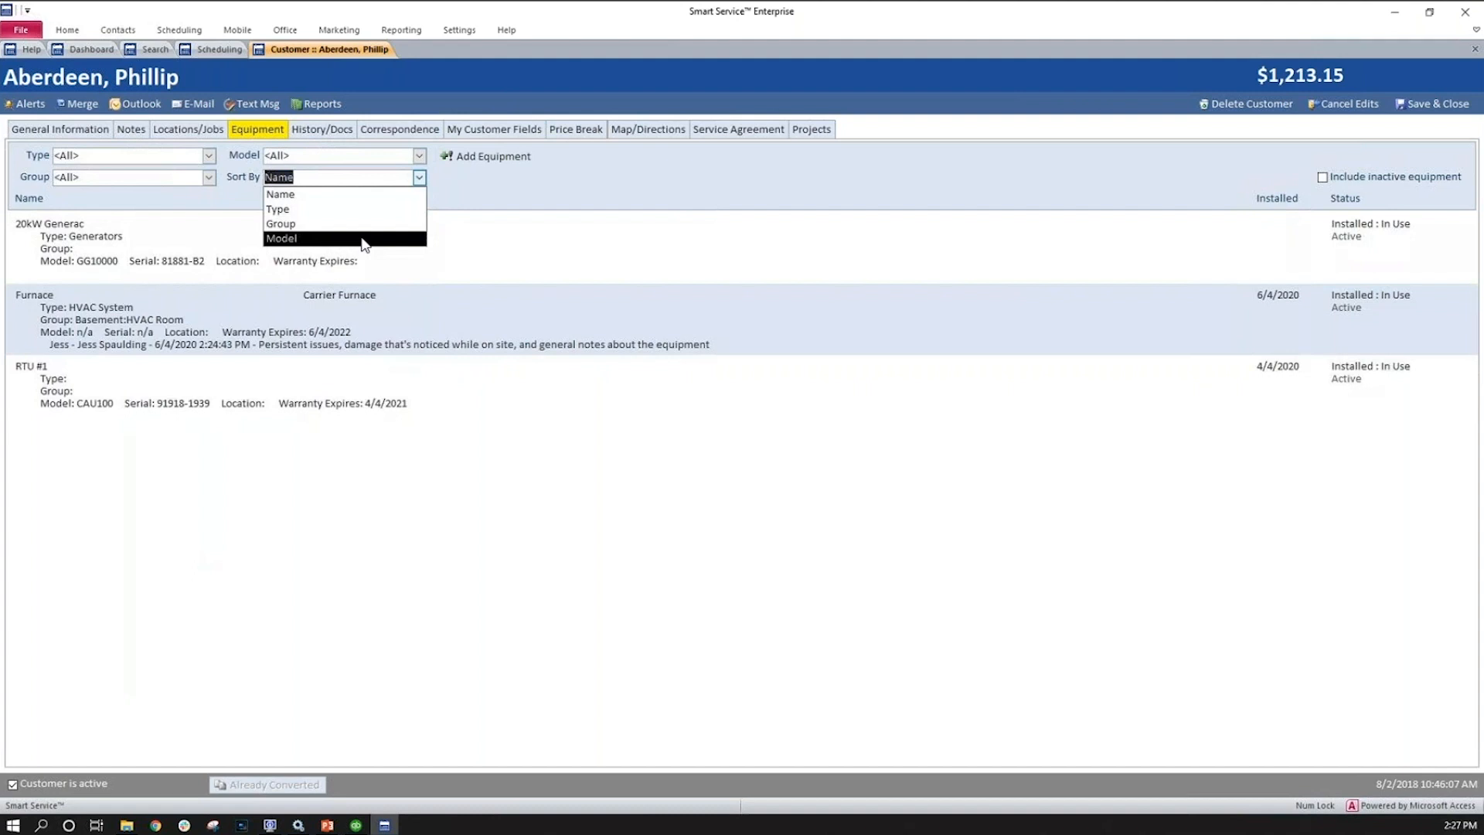
left_click(320, 213)
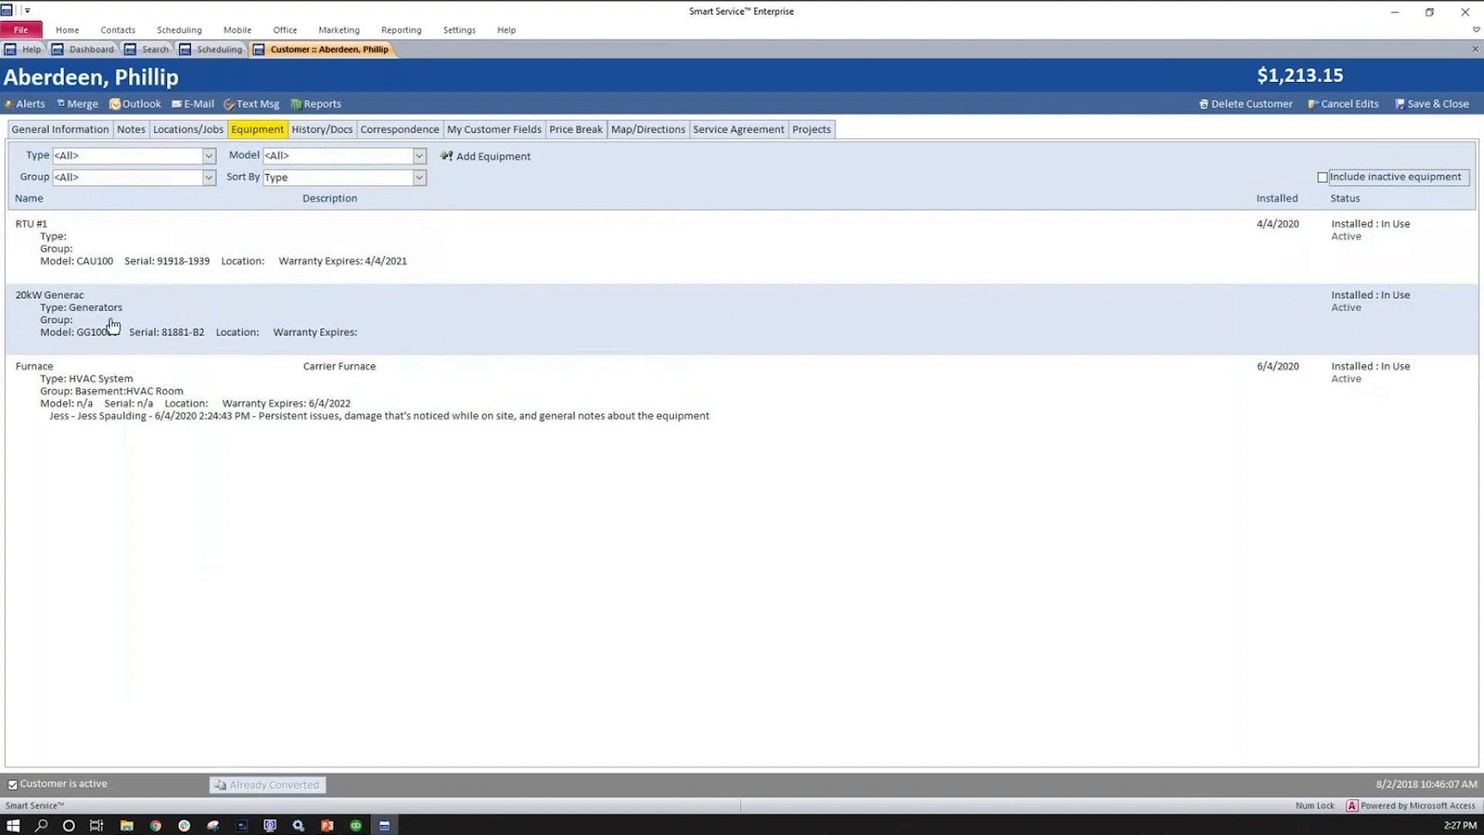
Open the customer's installation job scheduled for 6/4/2020 and unlock its job items.
left_click(172, 133)
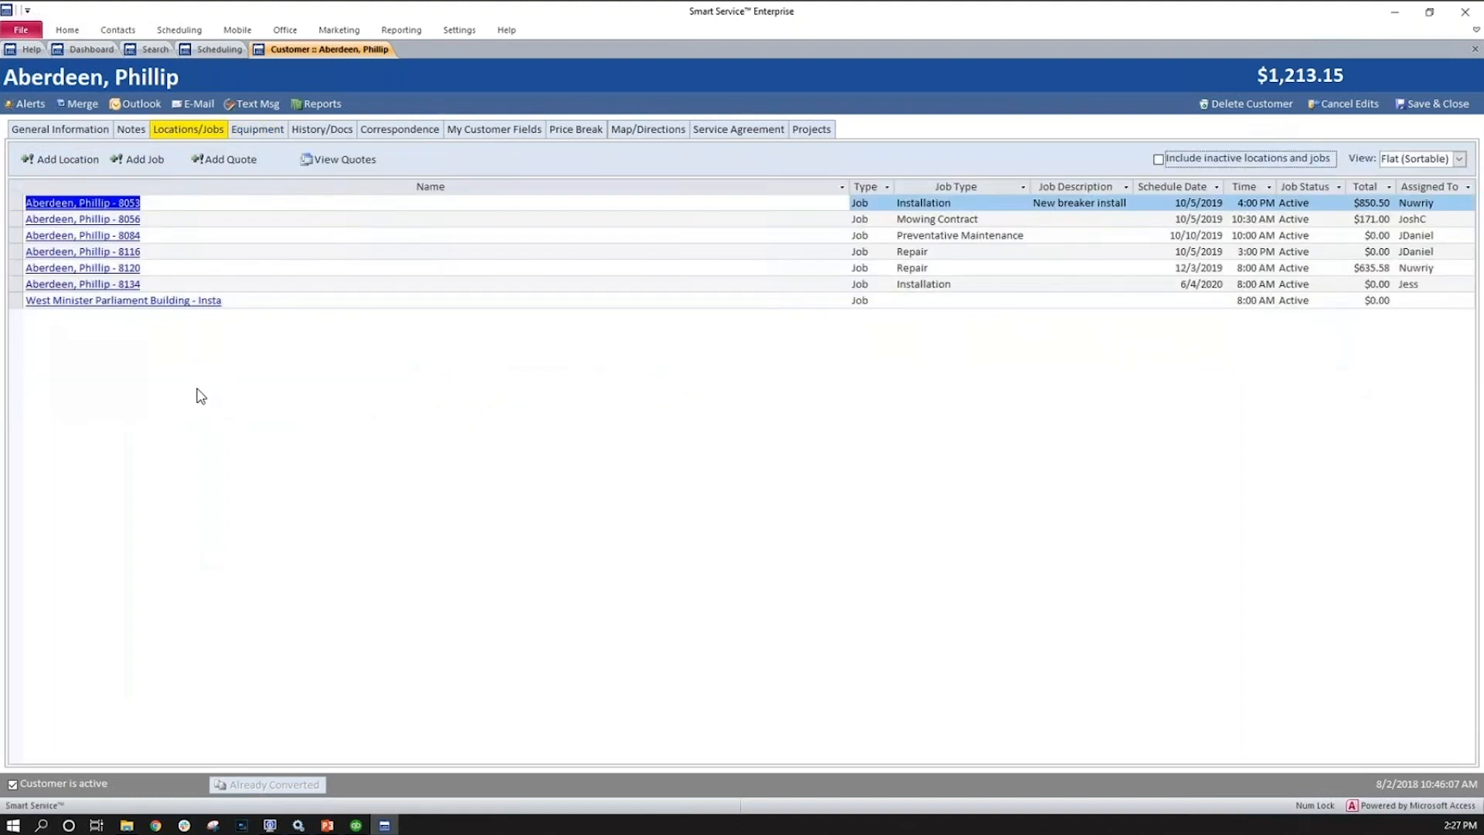
left_click(99, 287)
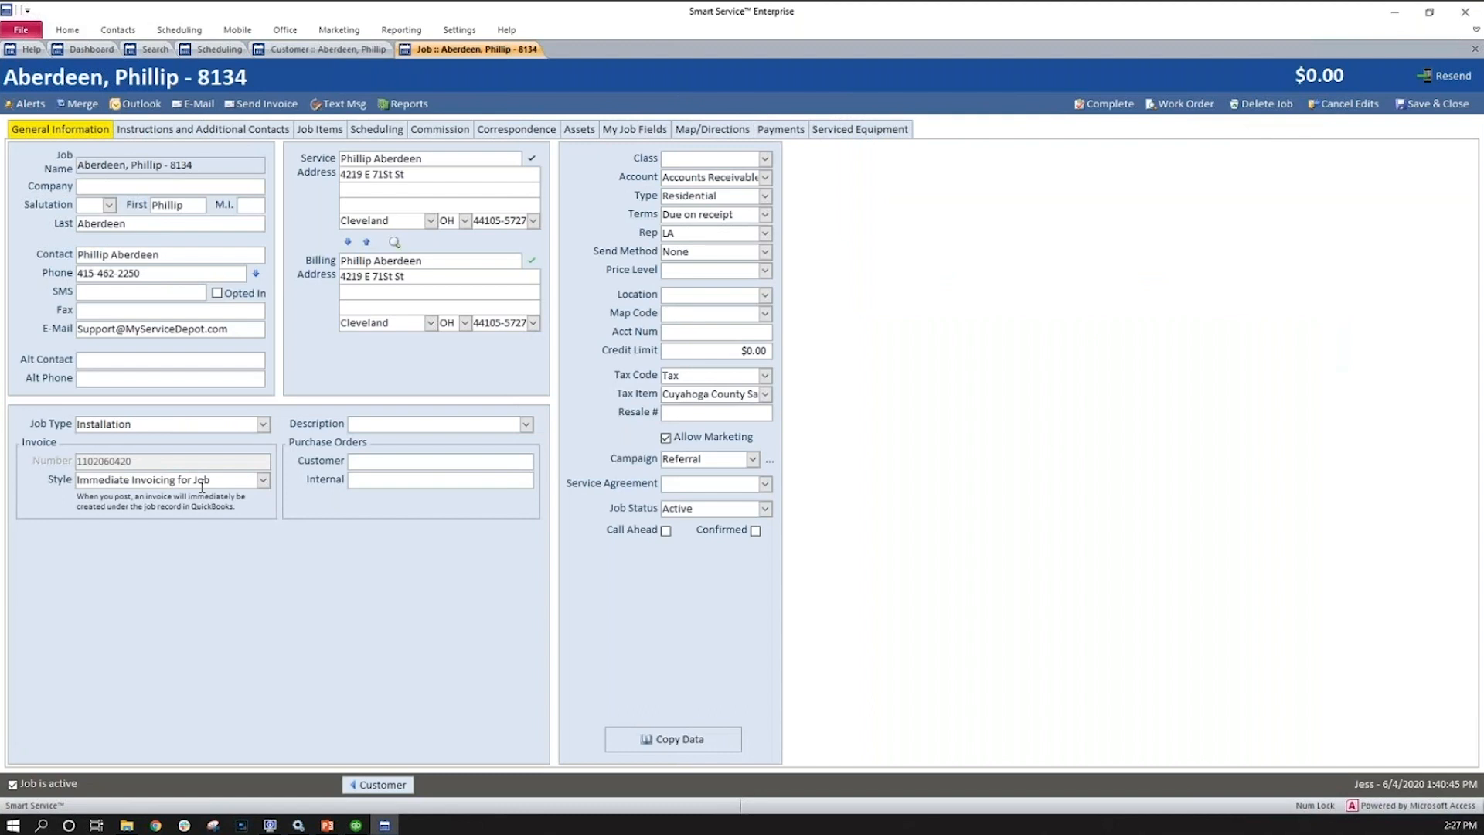
left_click(319, 129)
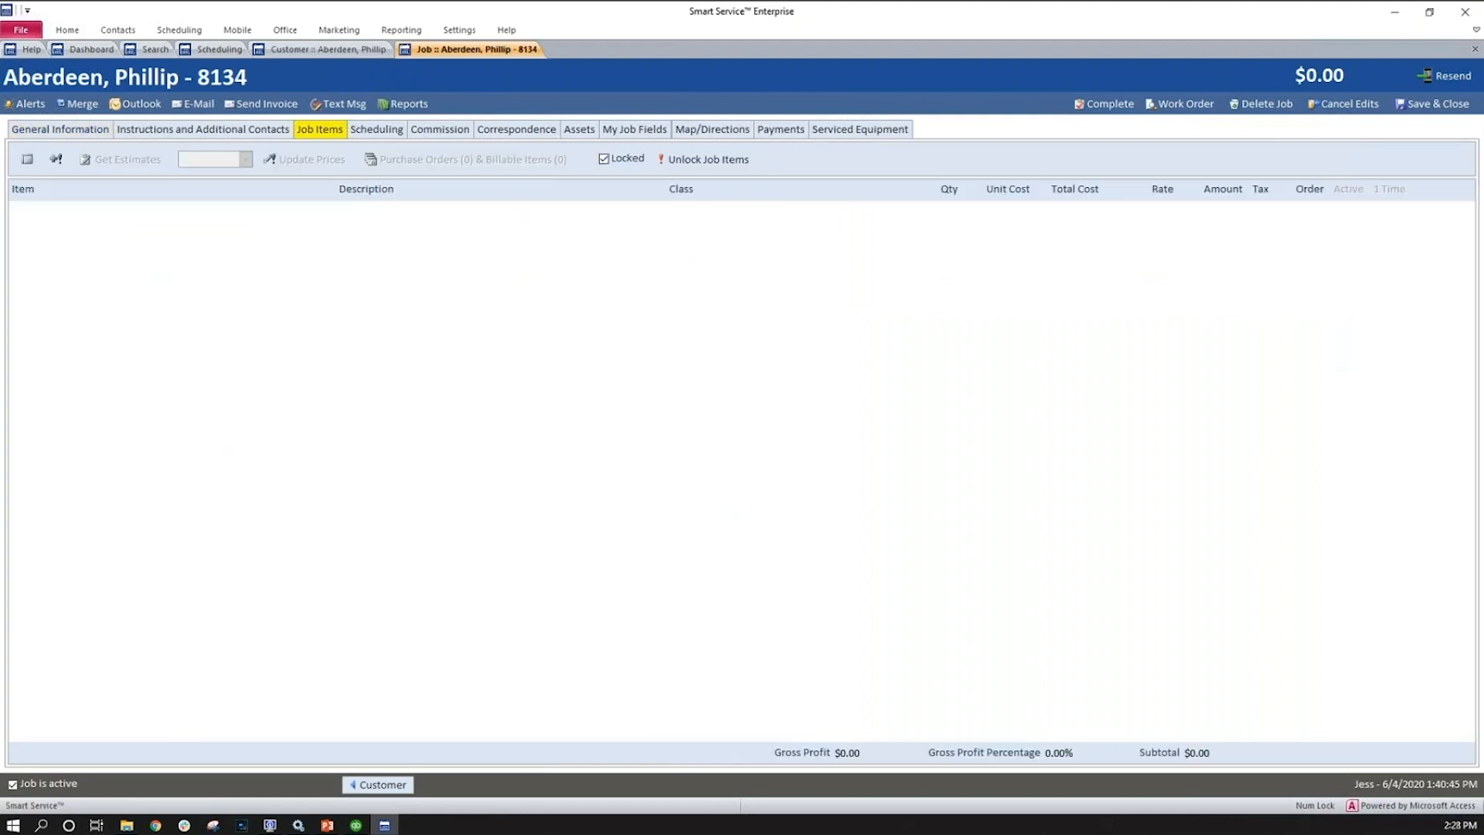
left_click(708, 159)
left_click(796, 473)
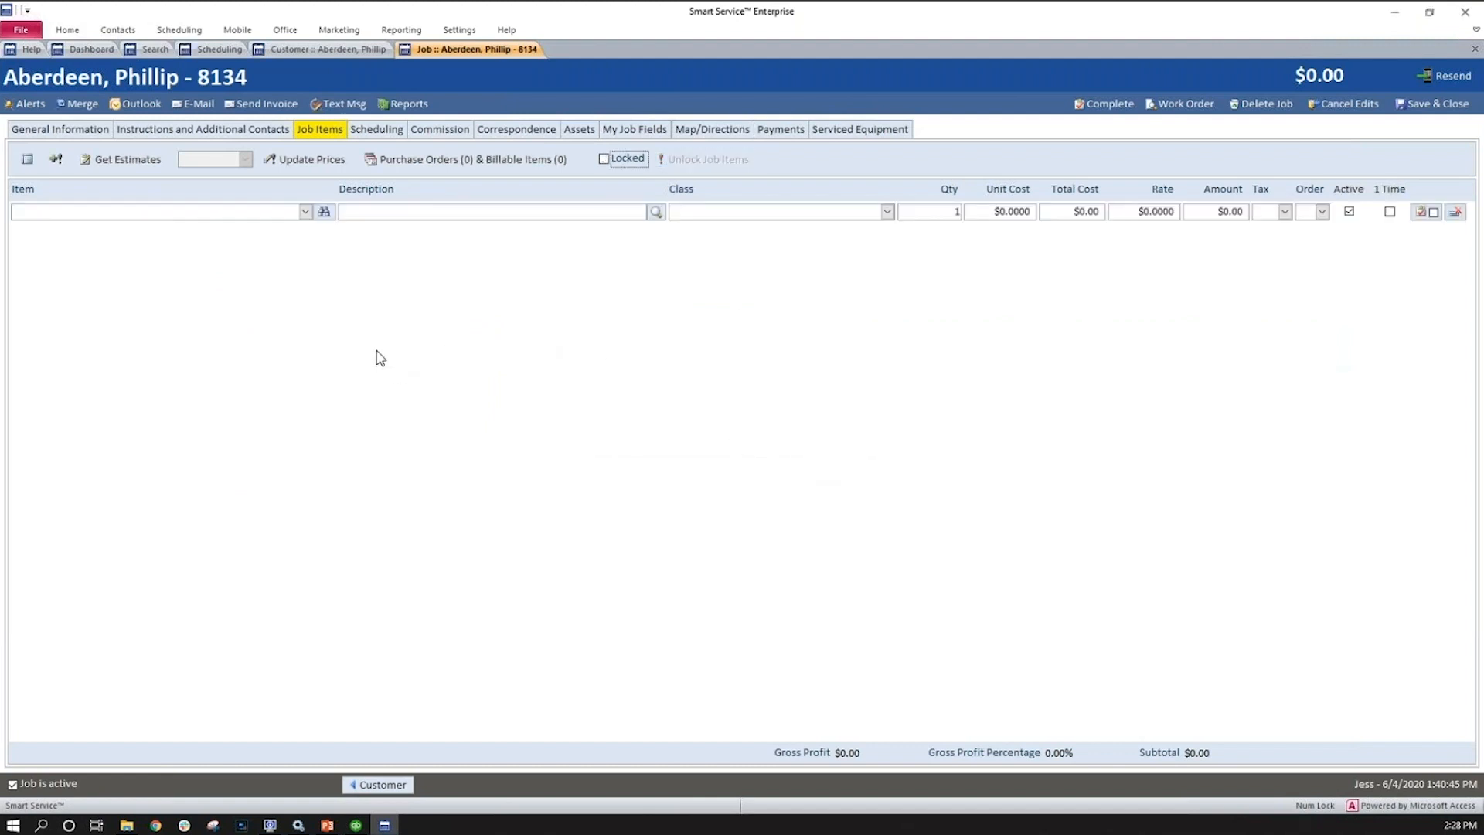
Add the Furnace equipment to the job items with the item HVAC Inventory:HEPA Filter and a quantity of 2.
left_click(55, 160)
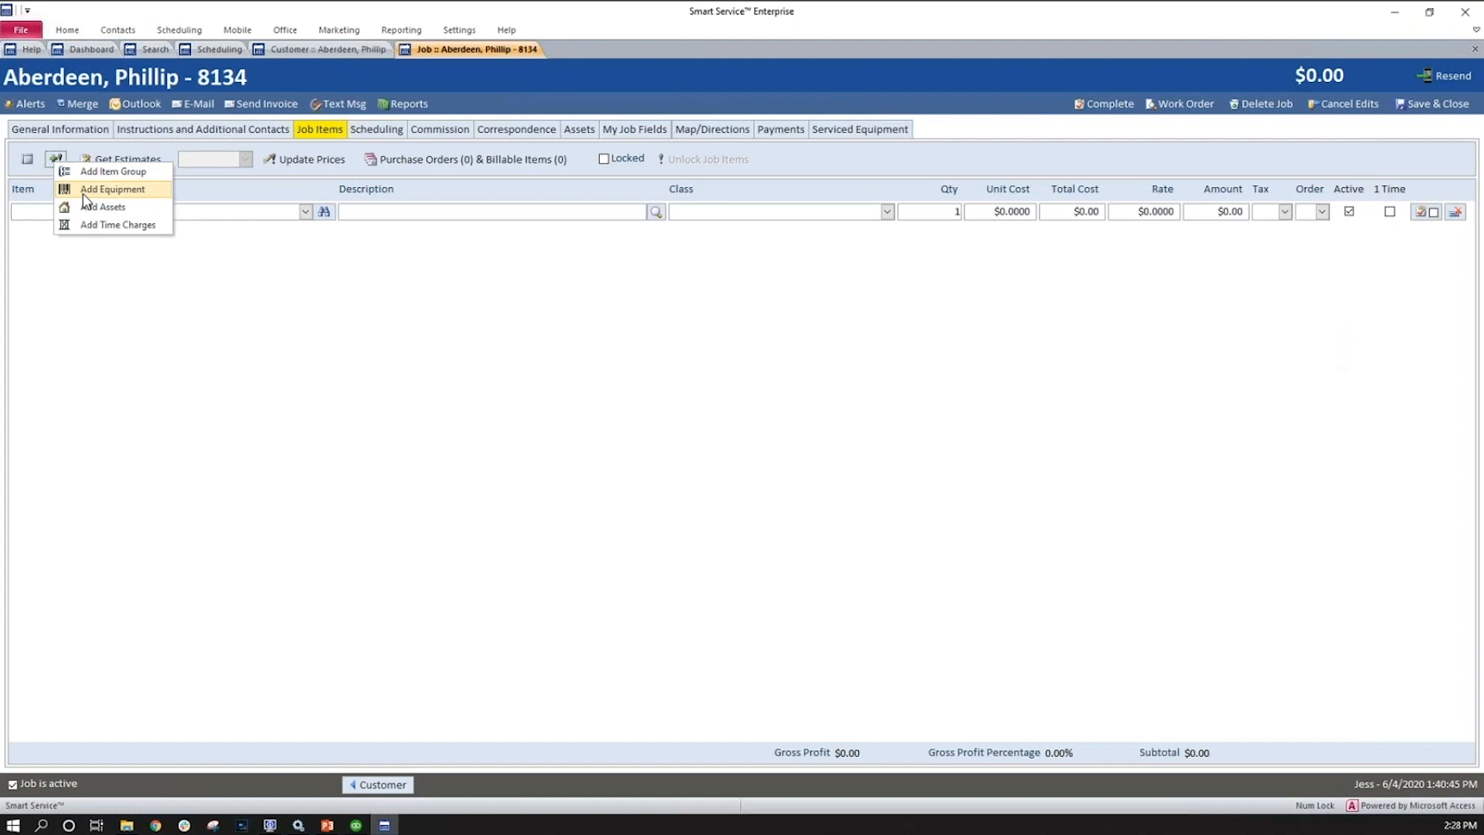
left_click(84, 193)
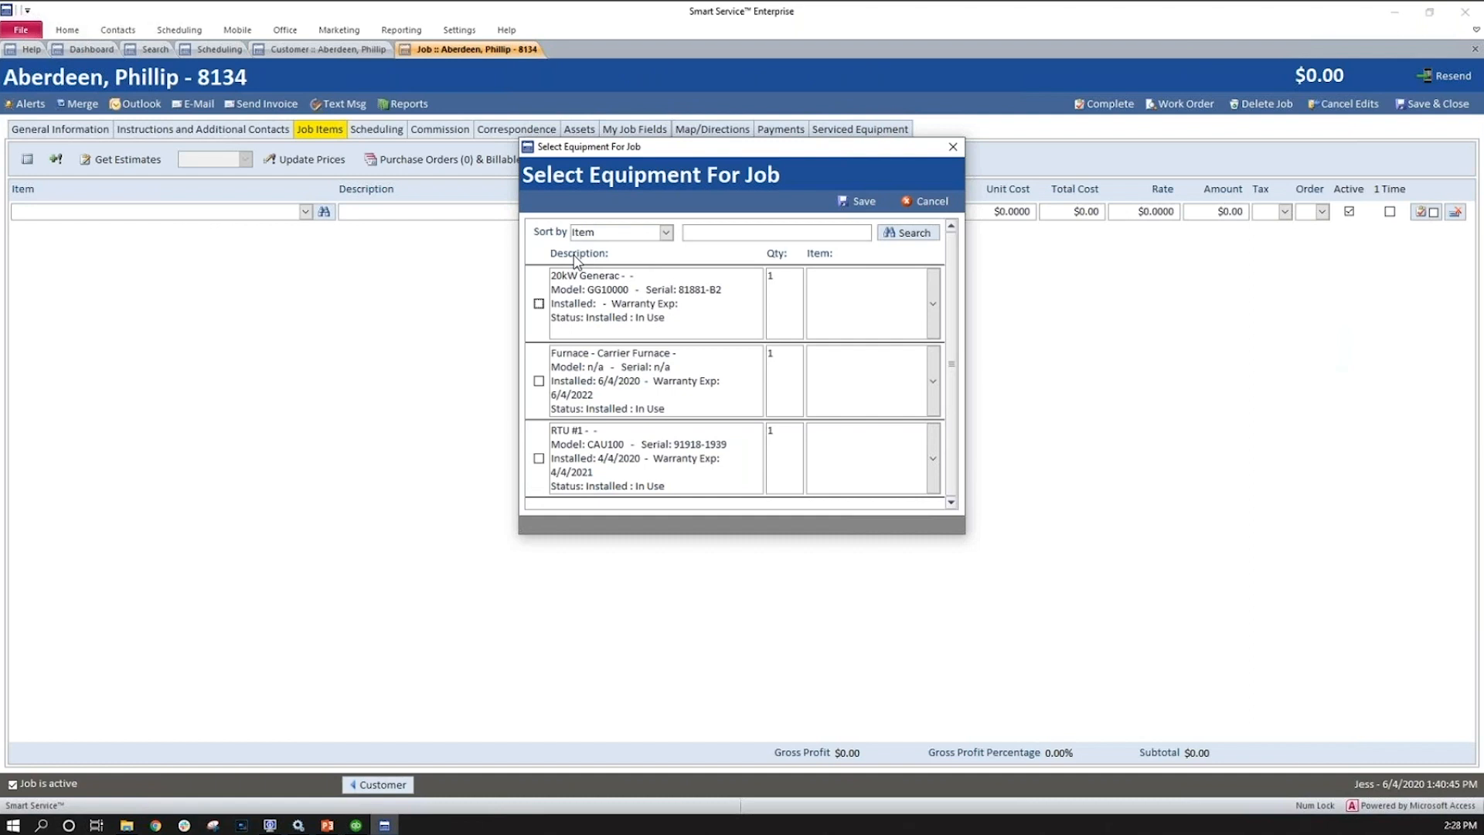
left_click(539, 380)
left_click(784, 384)
left_click(933, 380)
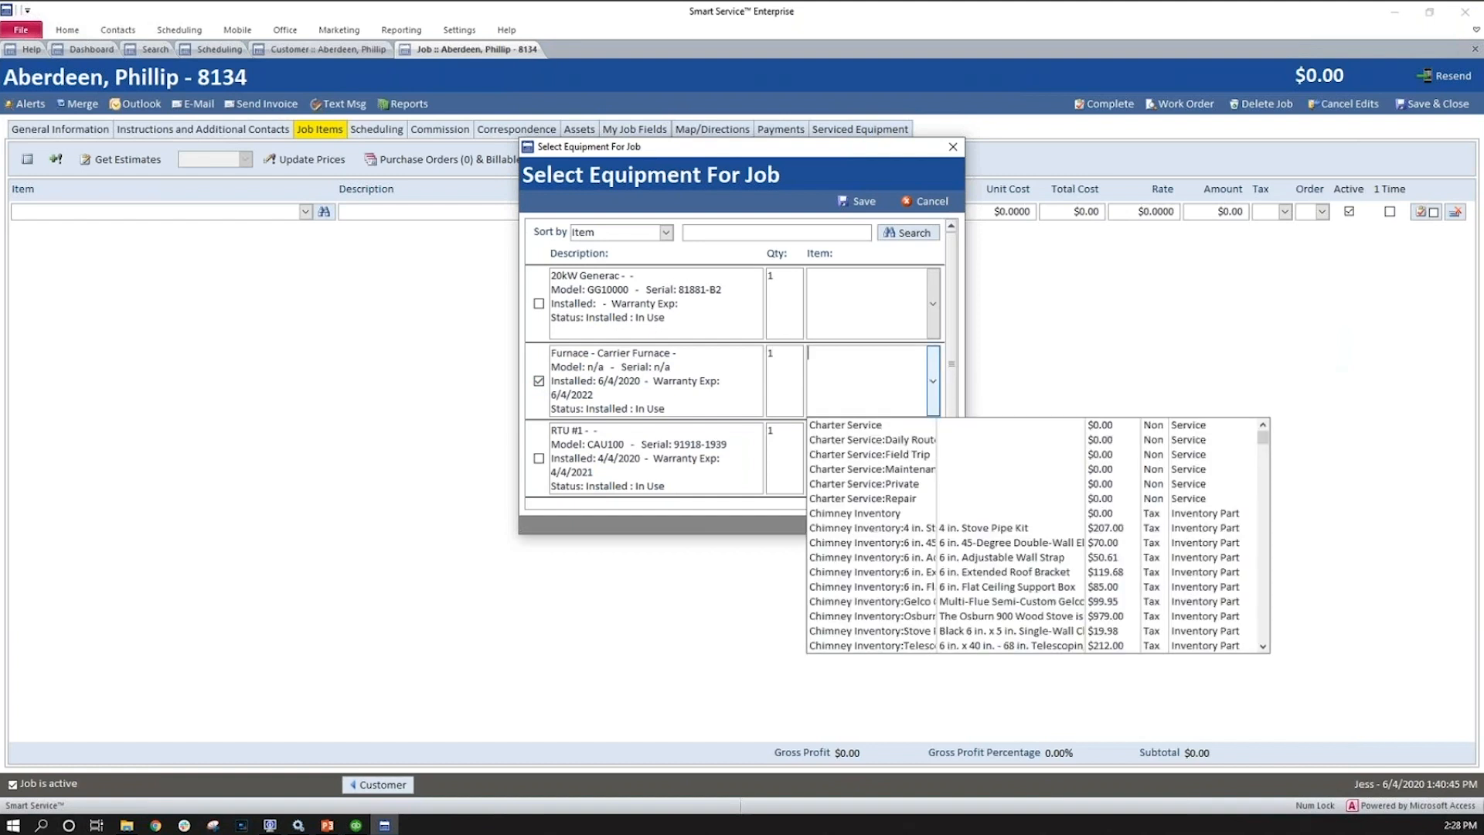
scroll(975, 555, "down", 5)
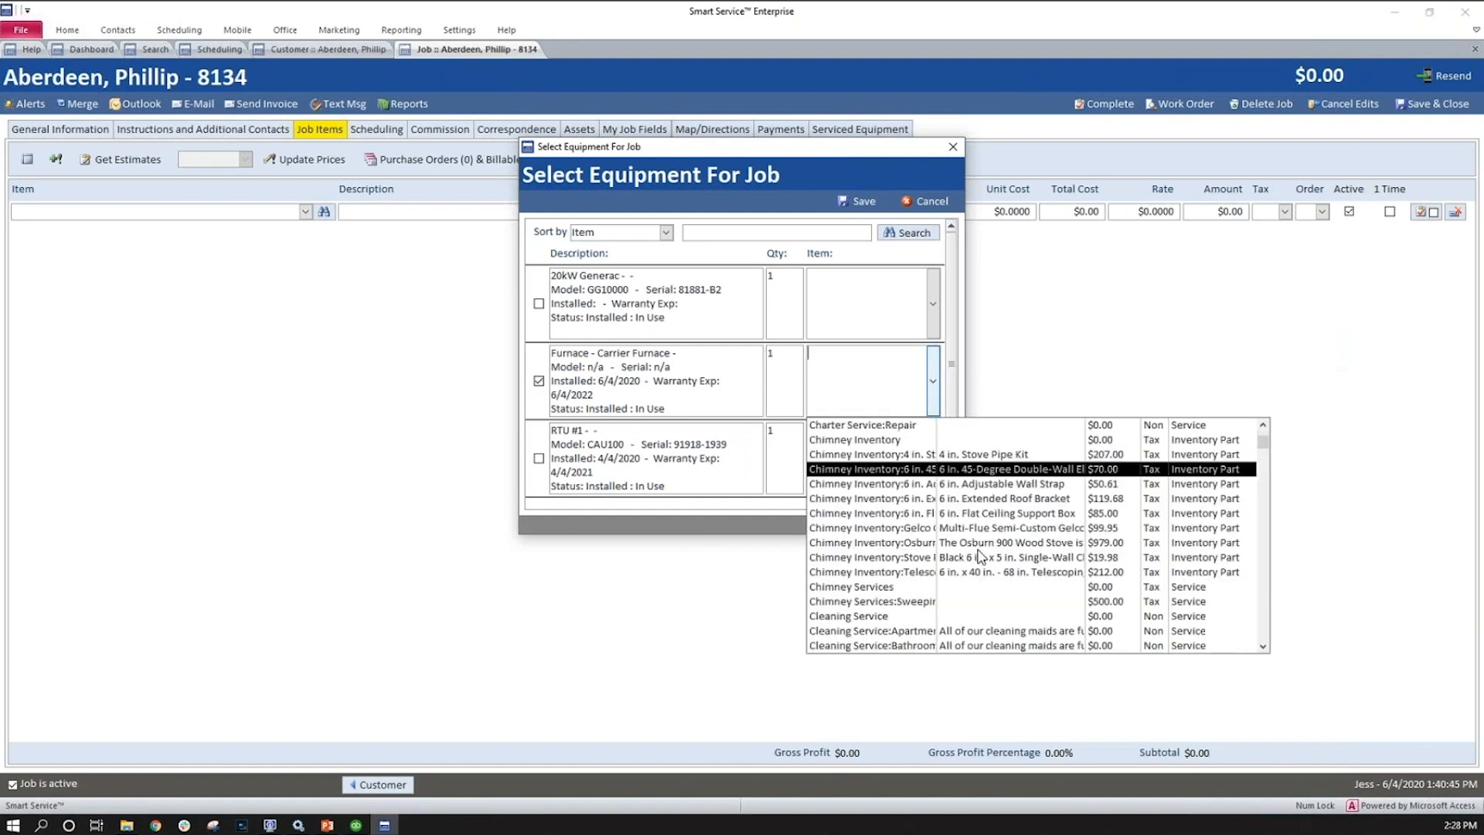
scroll(980, 557, "down", 5)
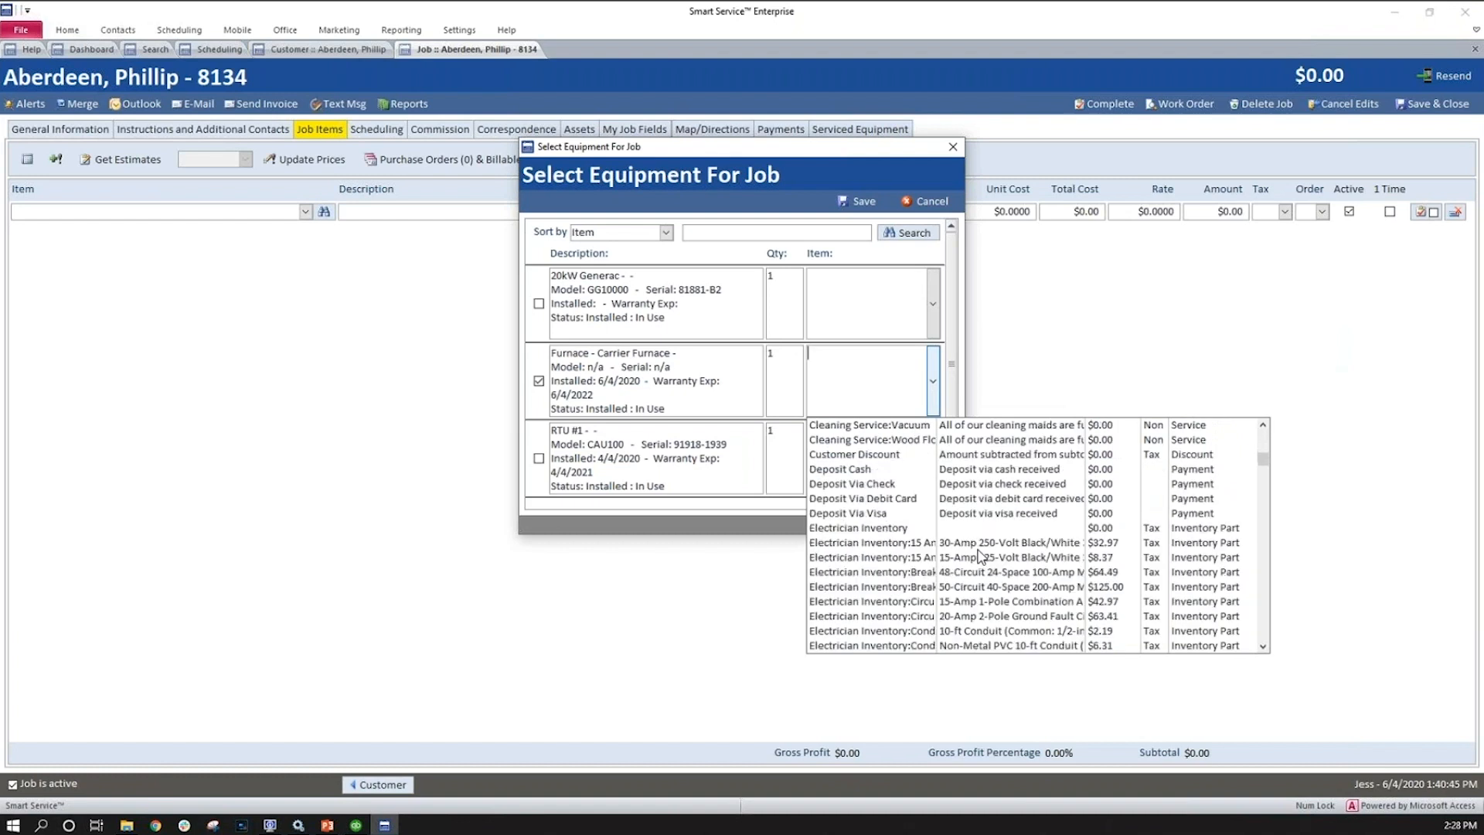
scroll(980, 556, "down", 6)
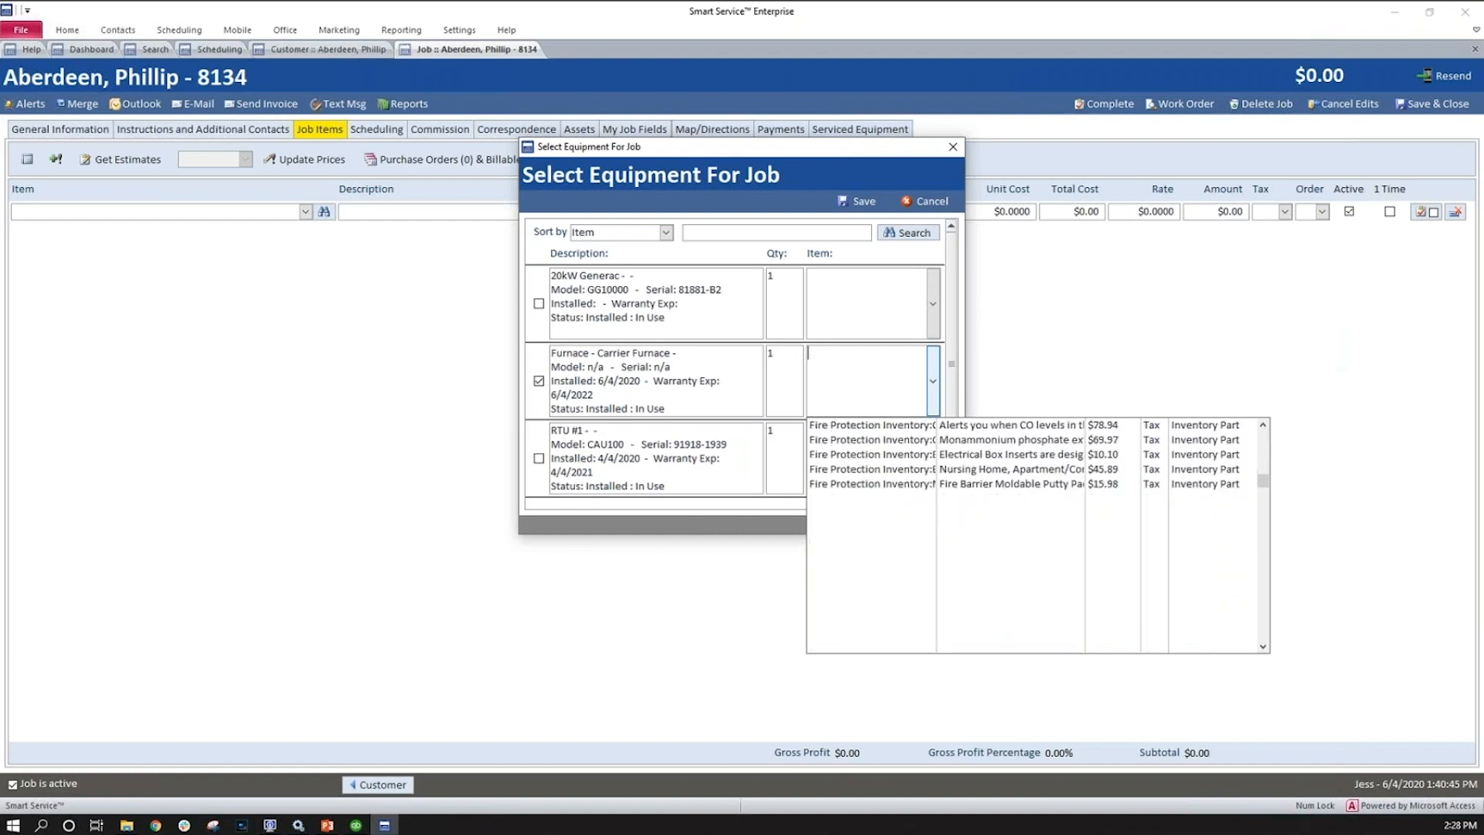
scroll(980, 557, "down", 1)
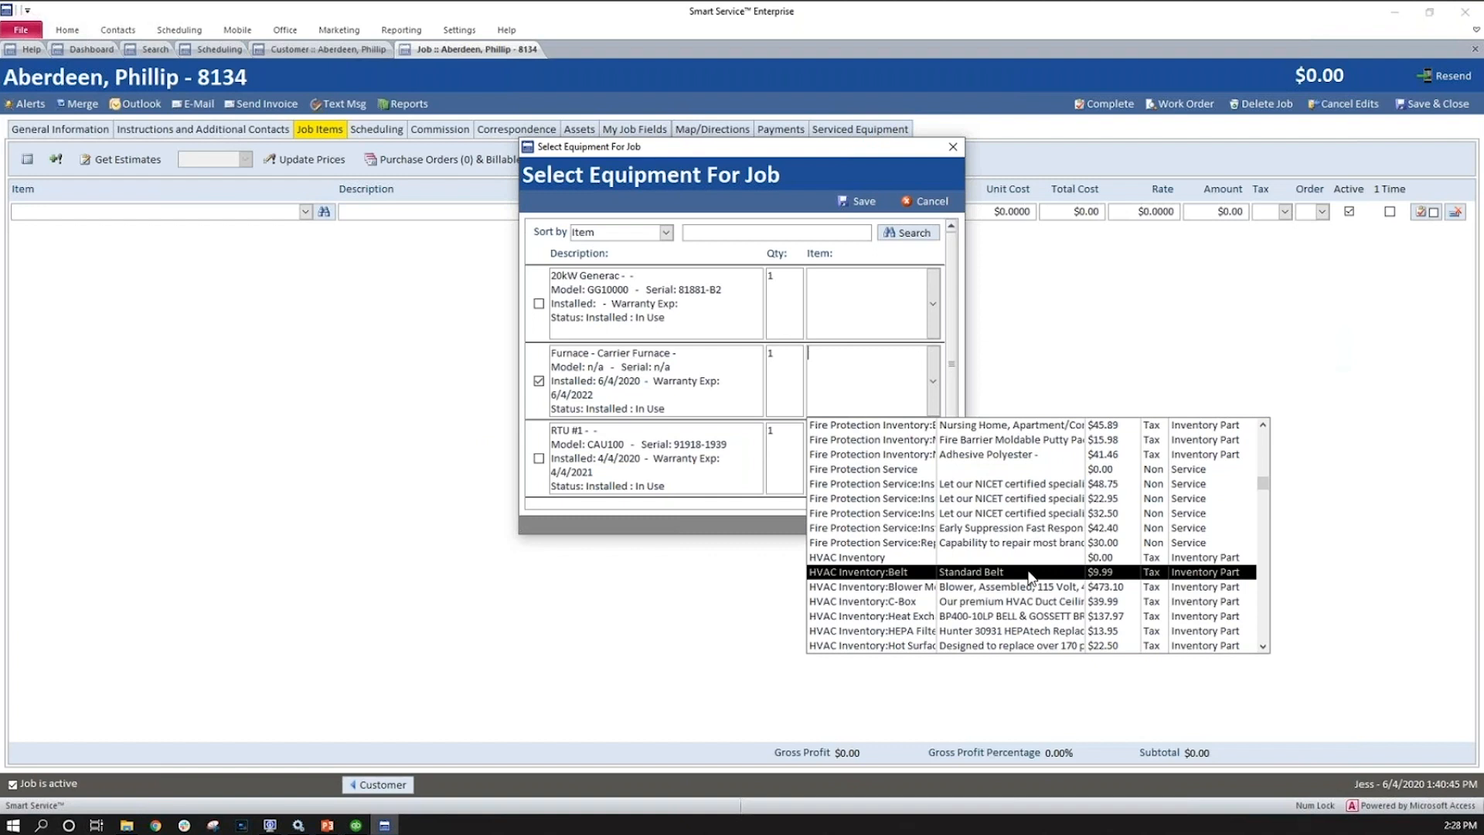
left_click(1002, 632)
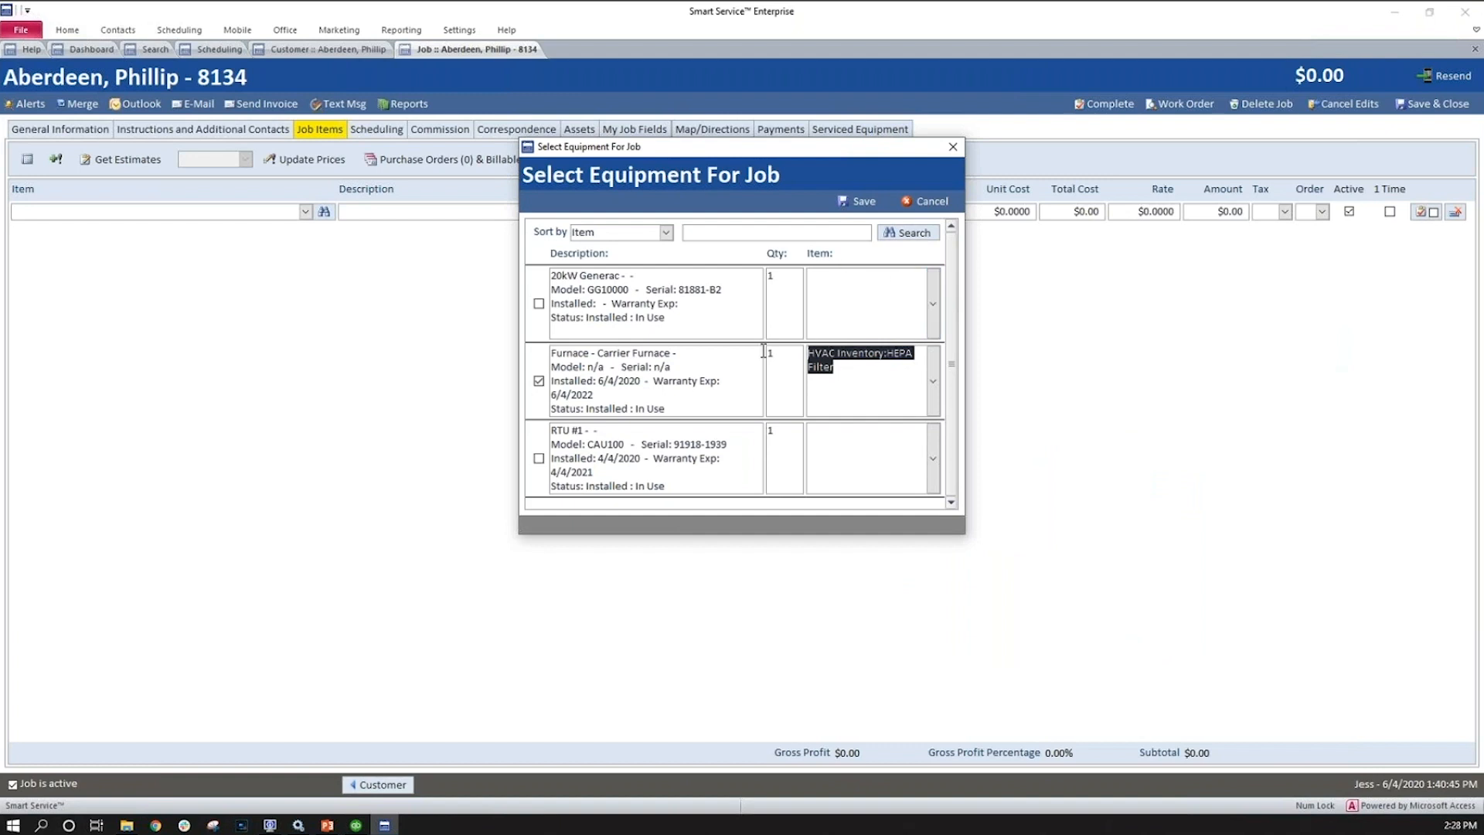
left_click(782, 363)
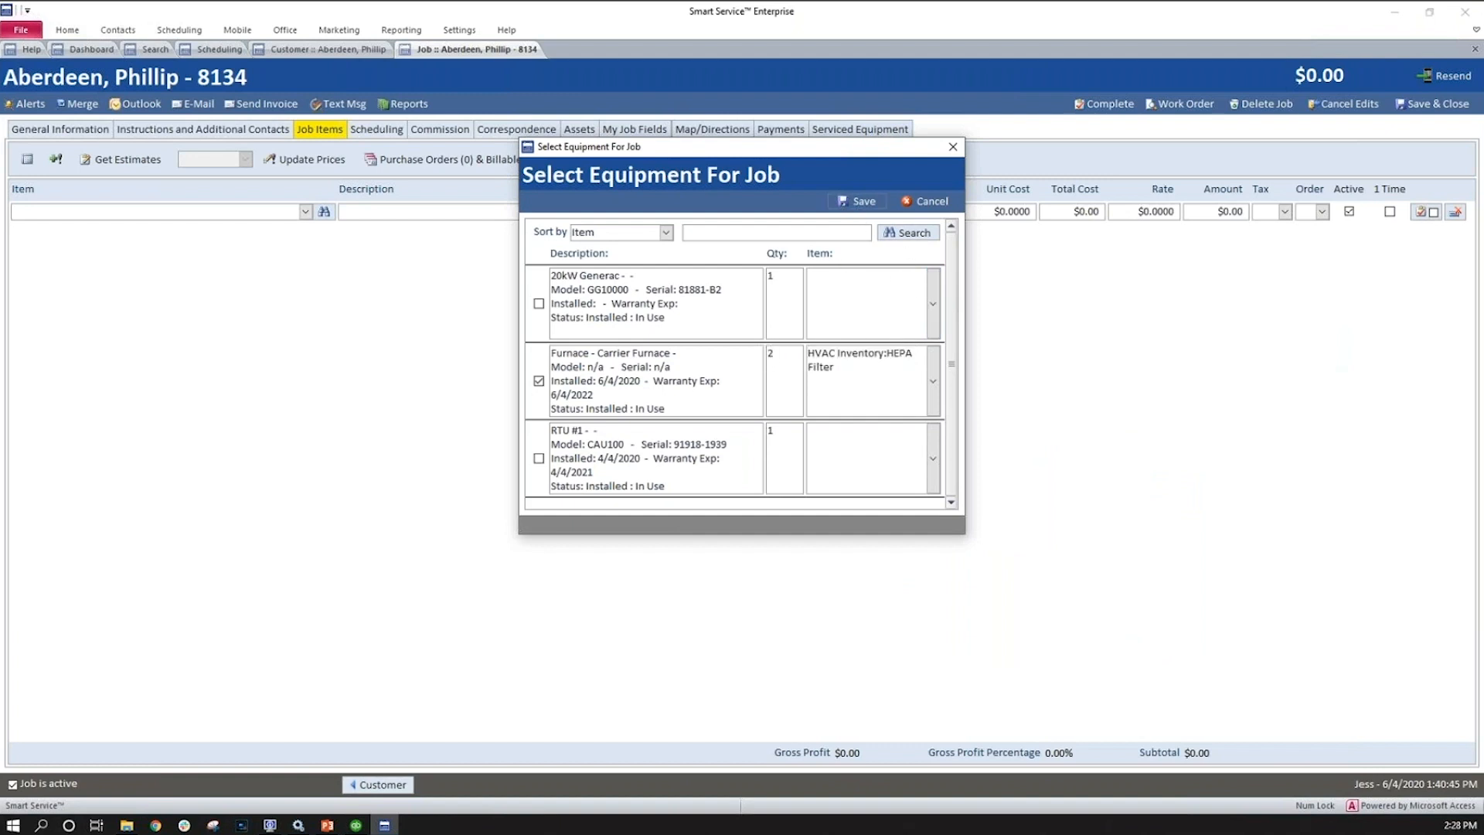
left_click(857, 201)
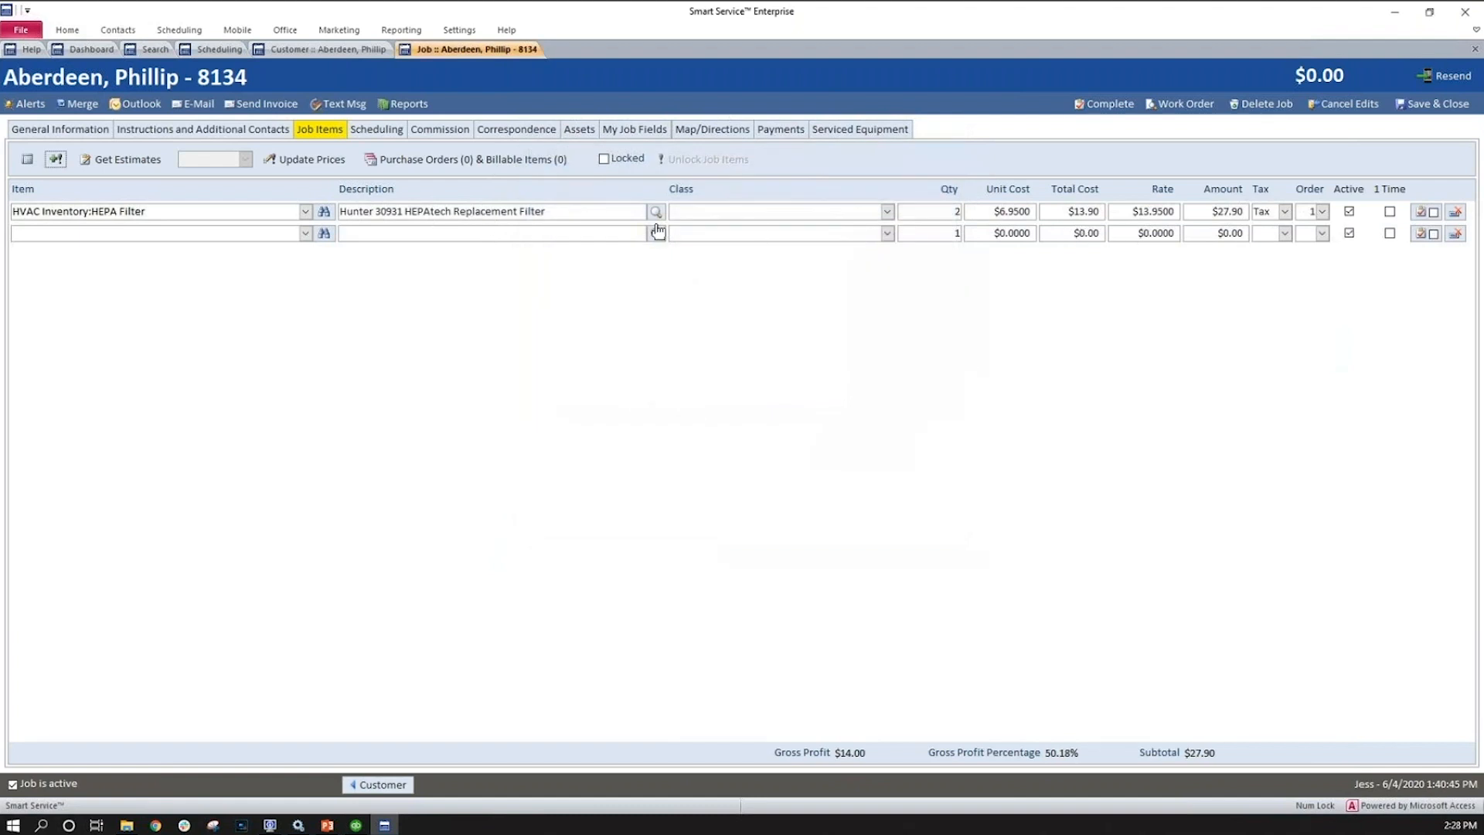
View the full description of the HEPA Filter job item and close it.
left_click(656, 211)
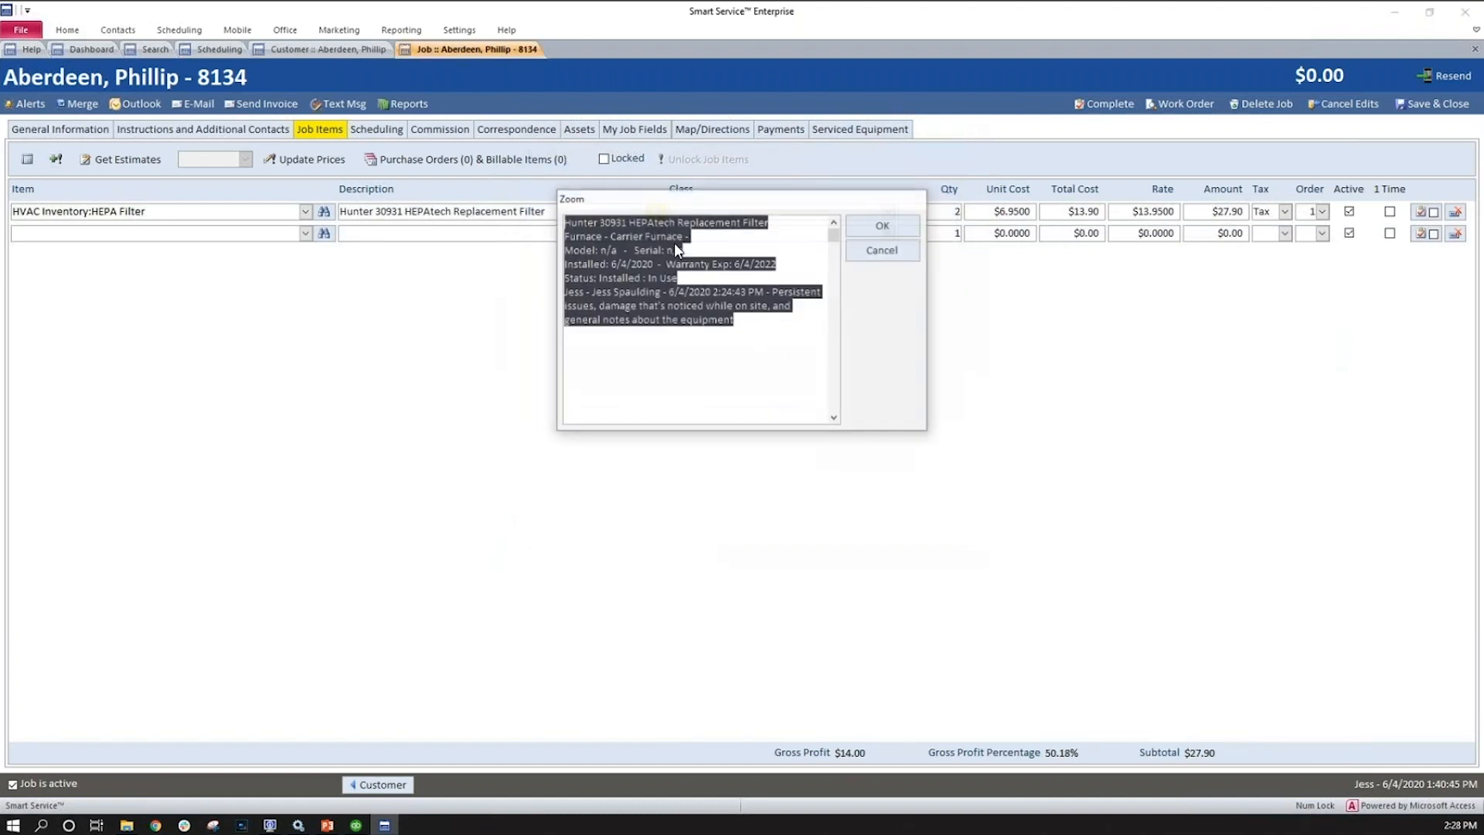
left_click(736, 293)
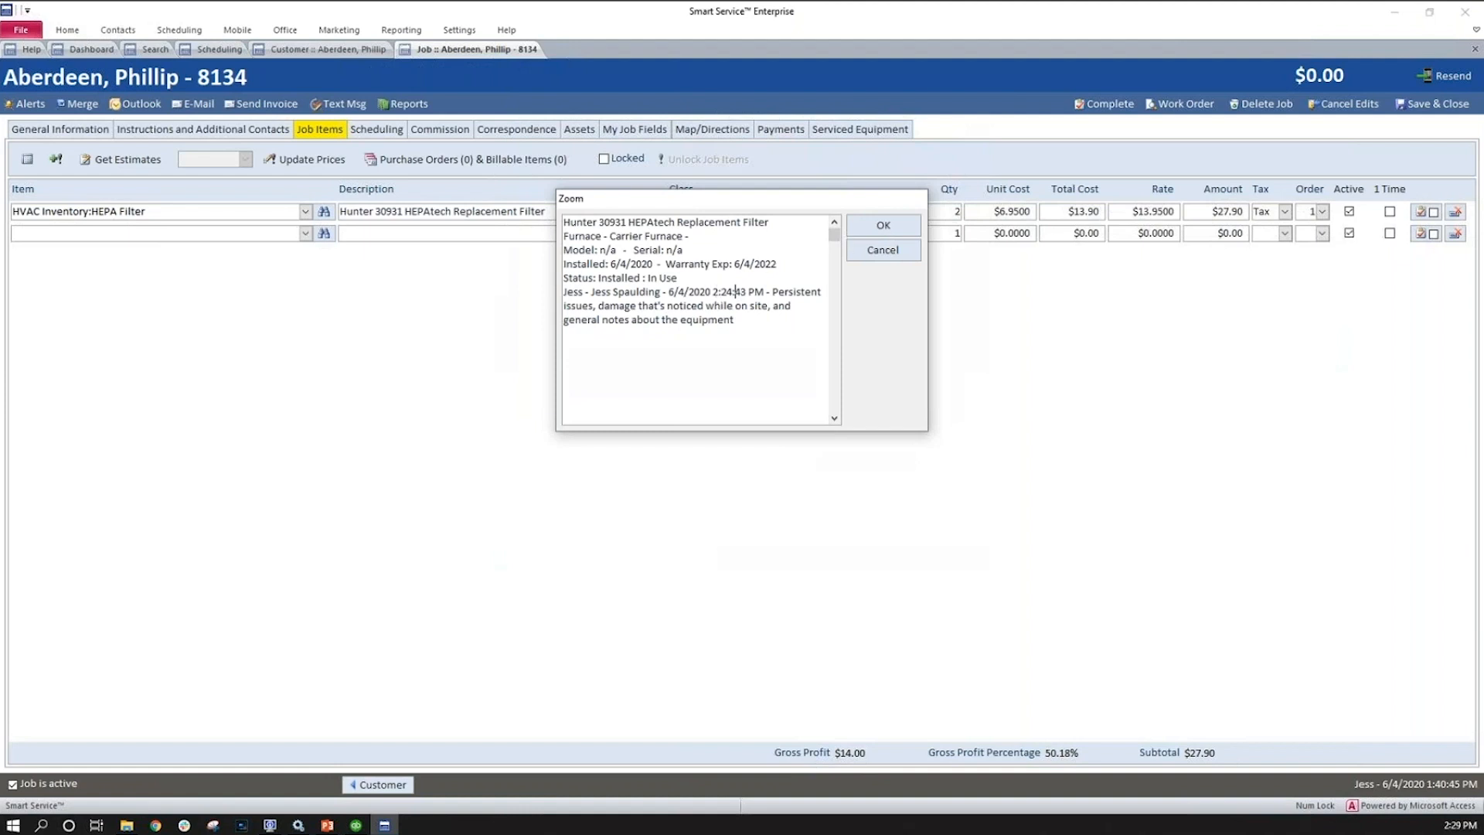
left_click(872, 225)
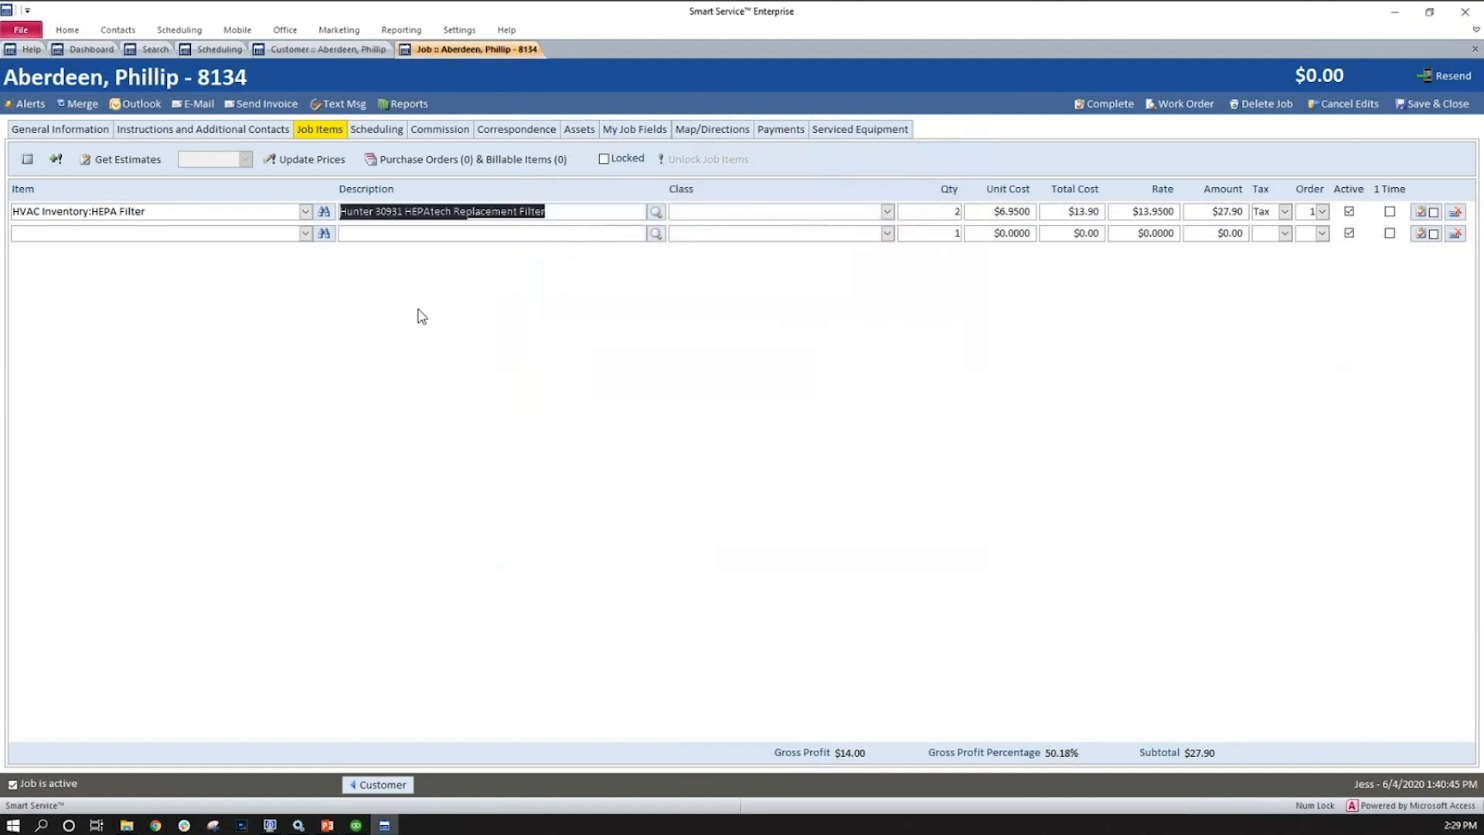
Start adding more equipment to the job, try selecting all three pieces, and keep only the 20kW Generac selected.
left_click(56, 161)
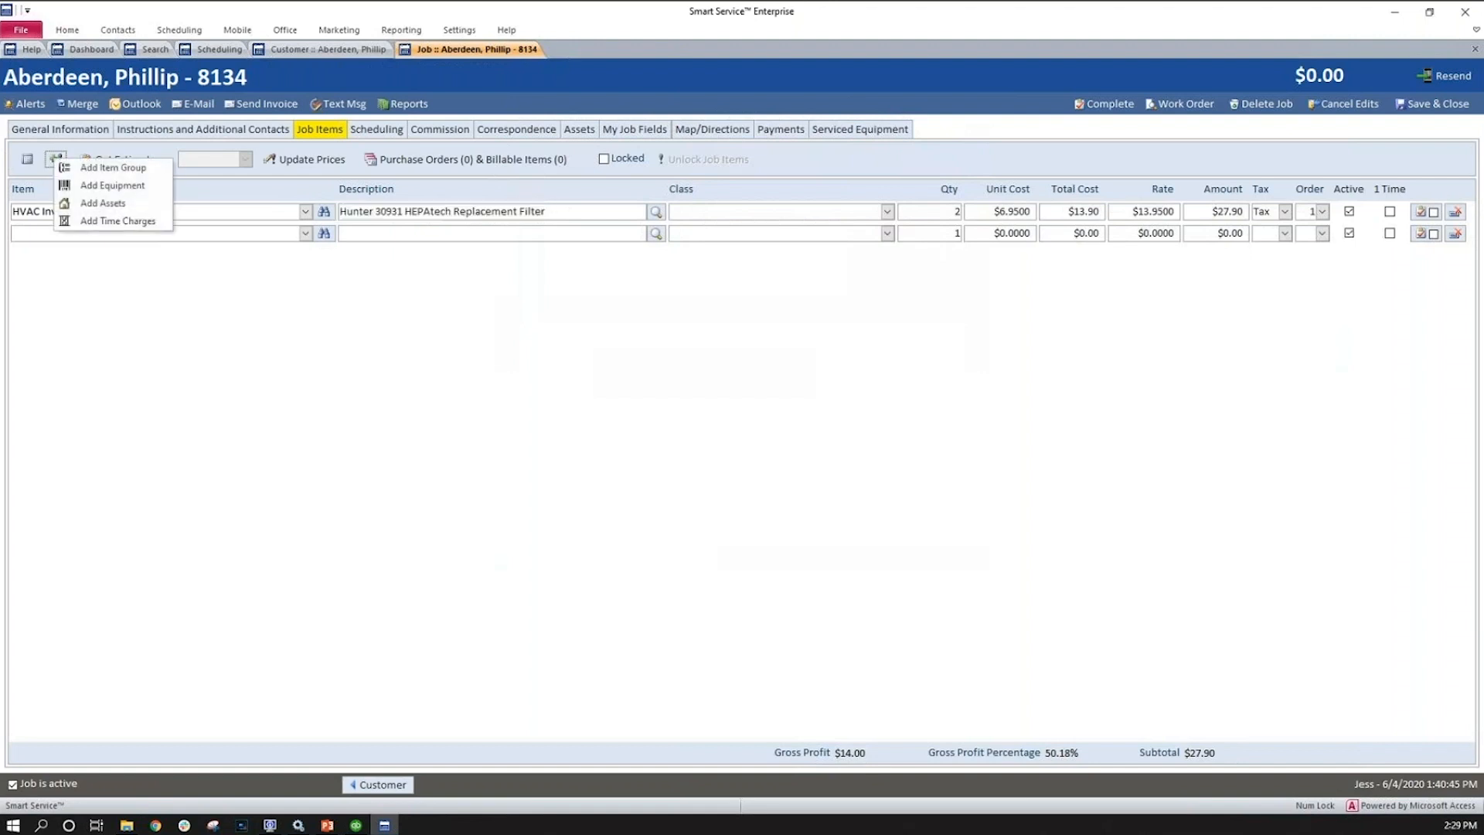
left_click(85, 186)
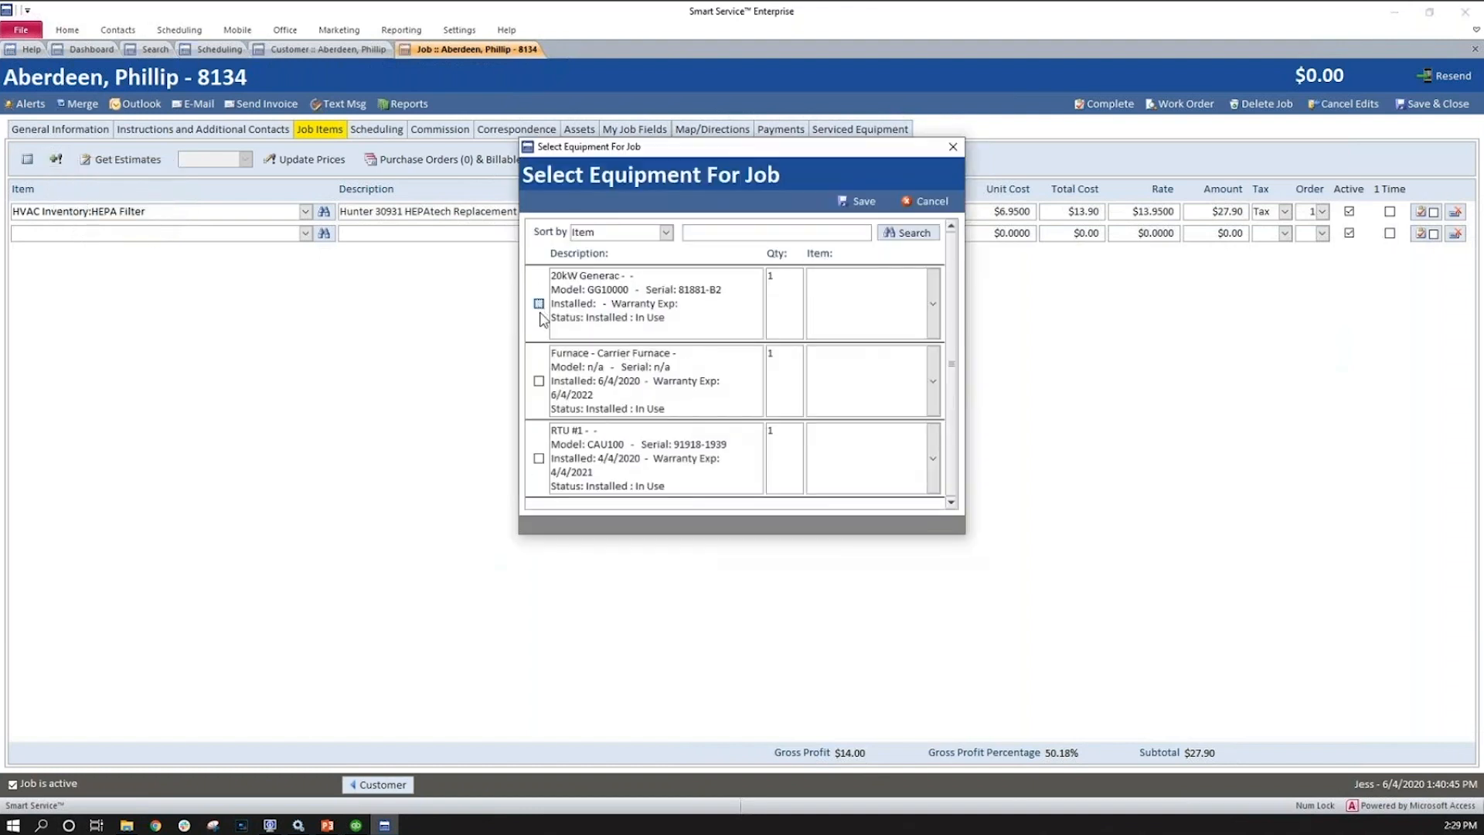
left_click(539, 303)
left_click(538, 380)
left_click(539, 457)
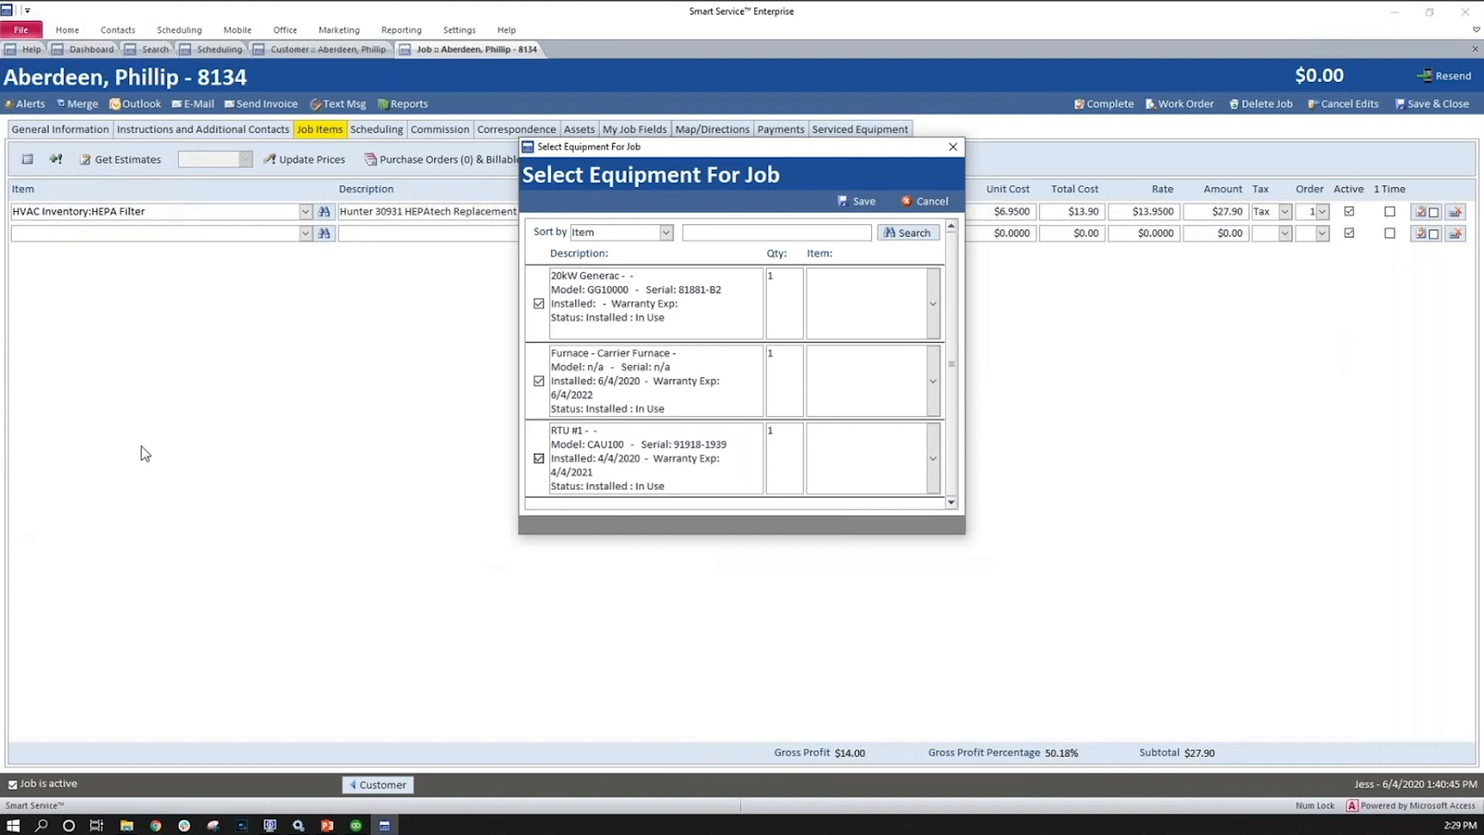
left_click(539, 381)
left_click(539, 459)
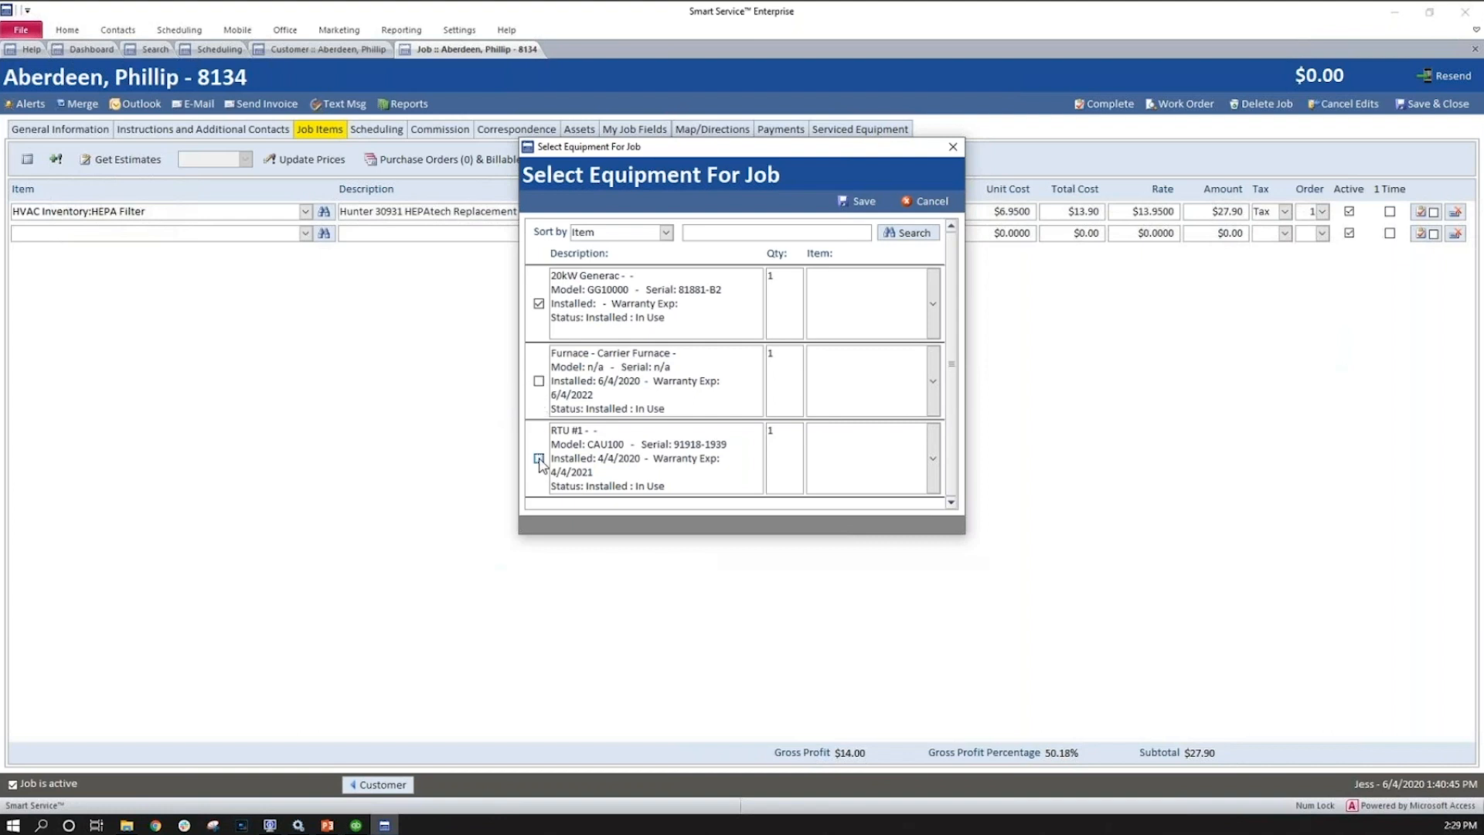
Browse the items available to link to the 20kW Generac, from charter services to pest control inventory, and cancel the equipment selection.
left_click(932, 304)
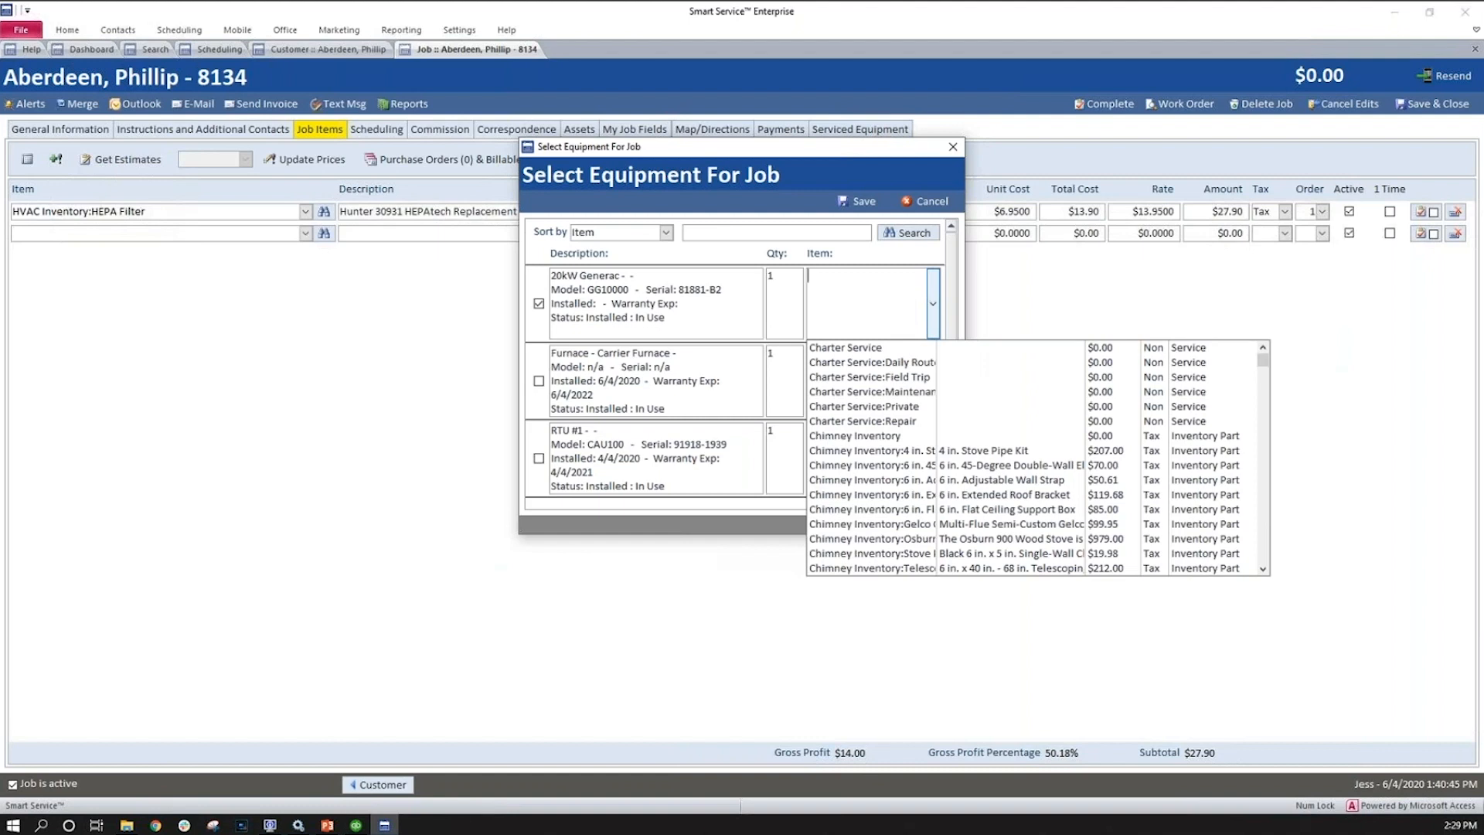
scroll(1084, 419, "down", 2)
scroll(1090, 425, "down", 5)
scroll(1099, 435, "down", 9)
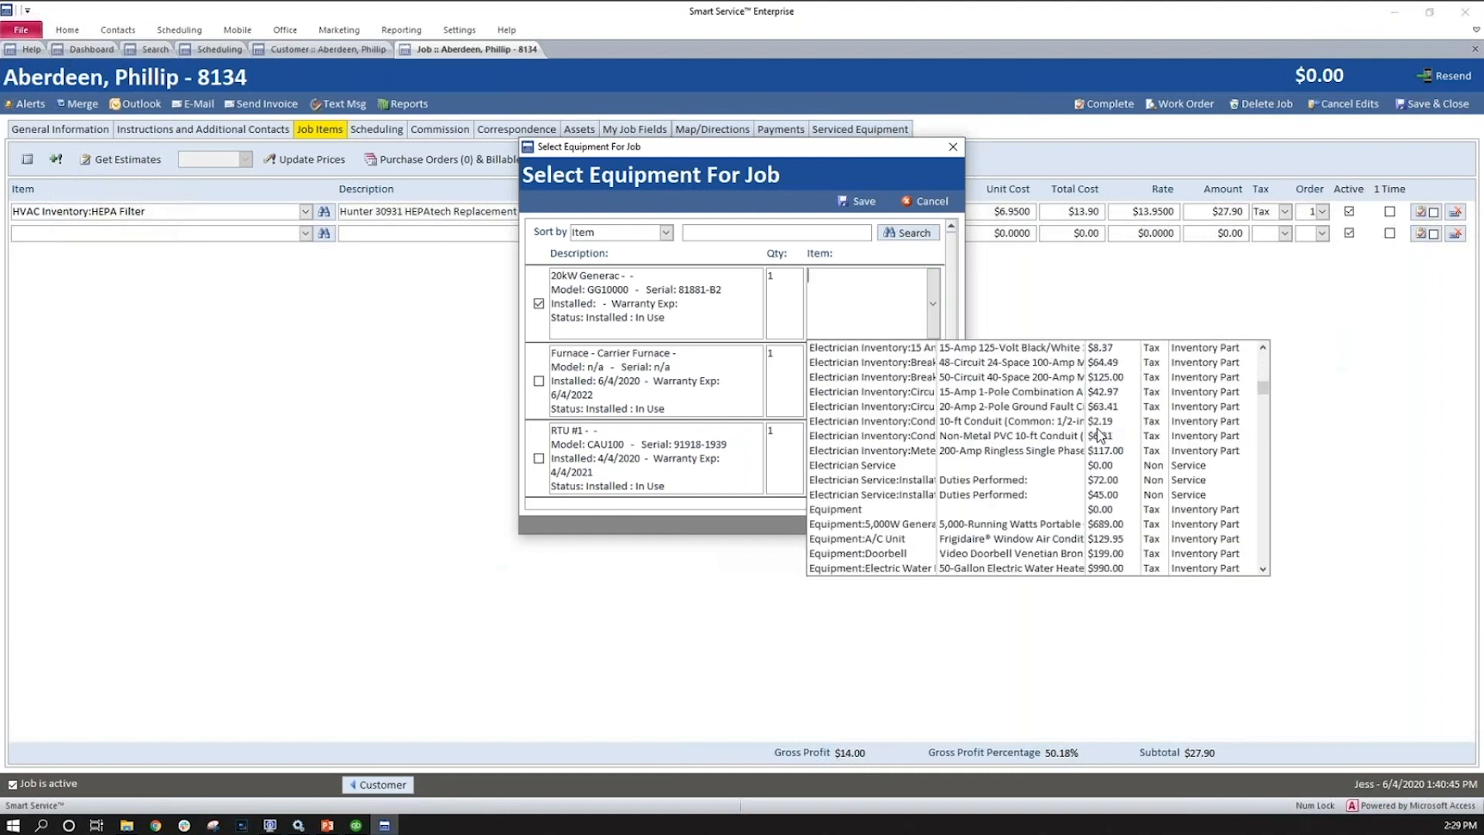
scroll(1099, 435, "down", 8)
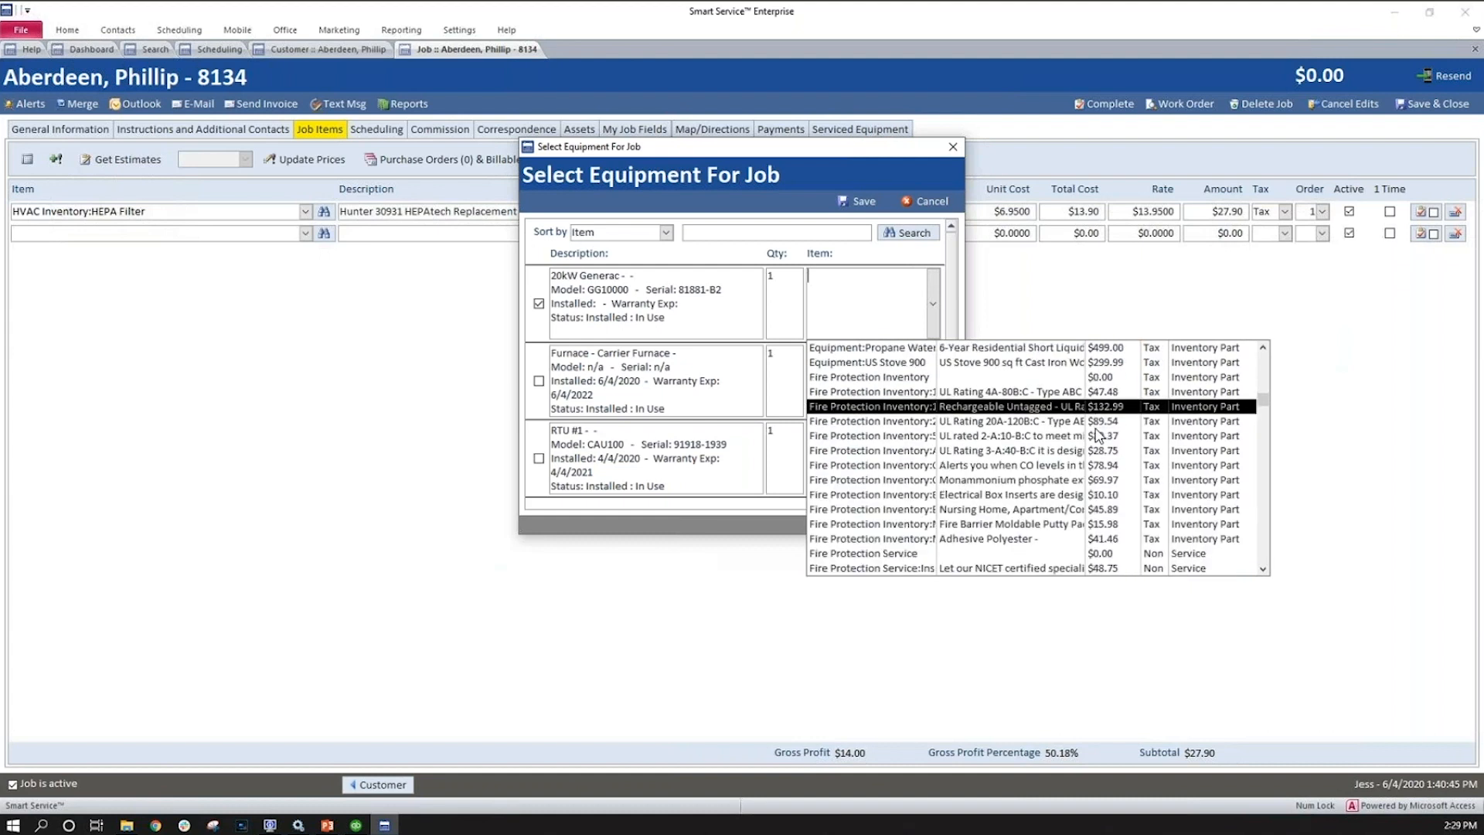
scroll(1099, 435, "down", 8)
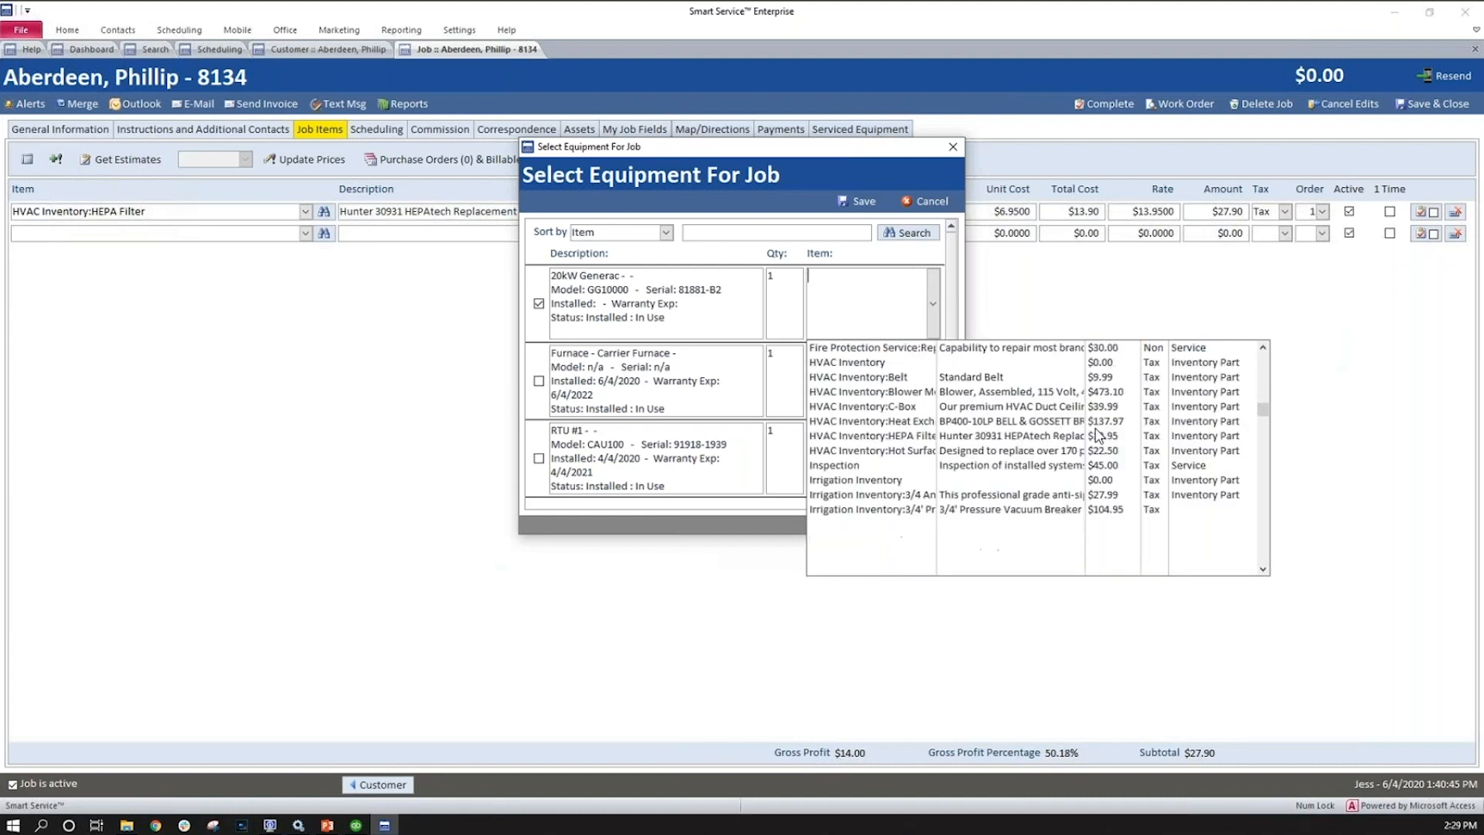
scroll(1099, 436, "down", 5)
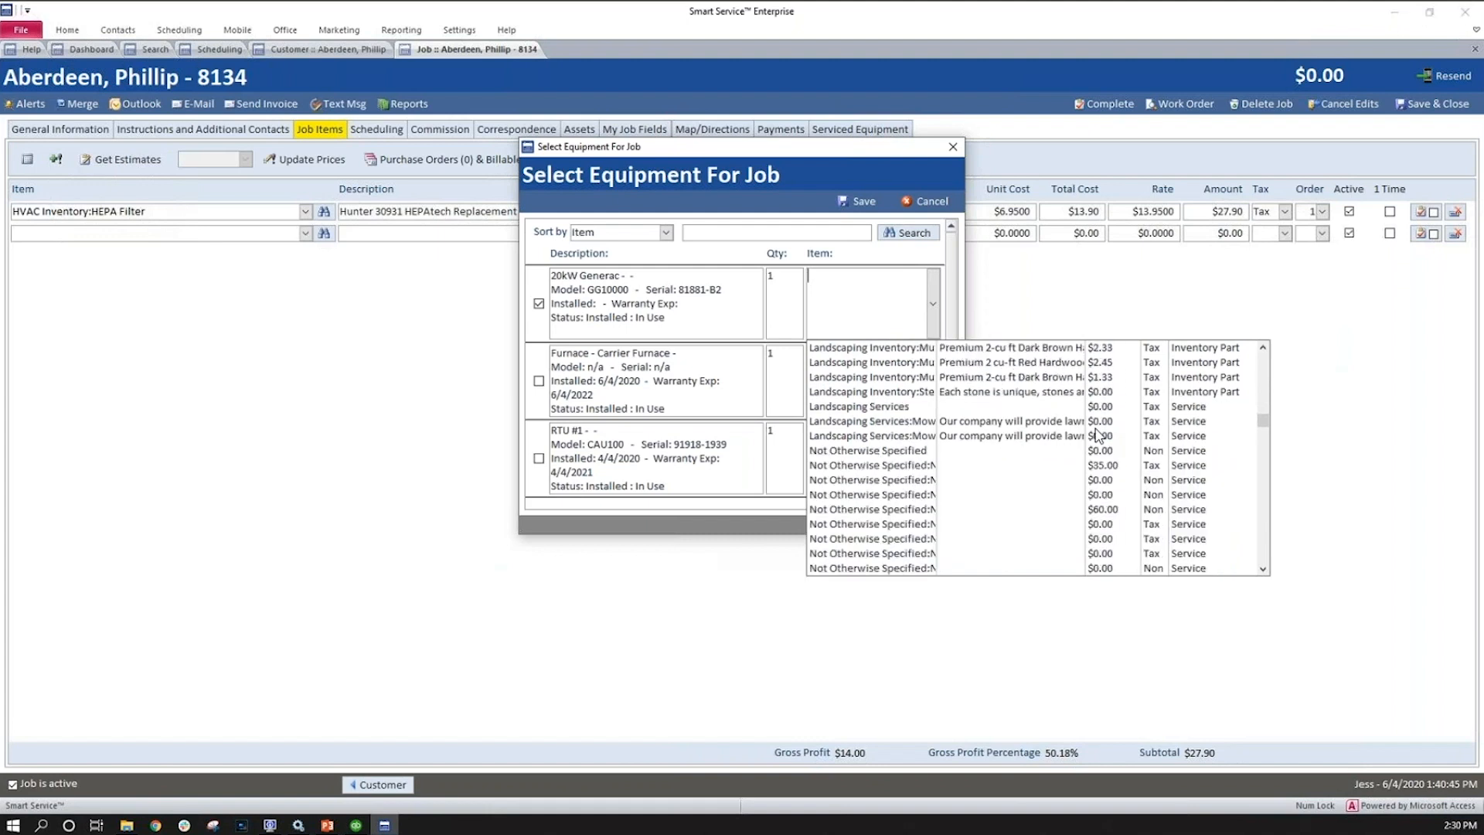
scroll(1099, 435, "down", 1)
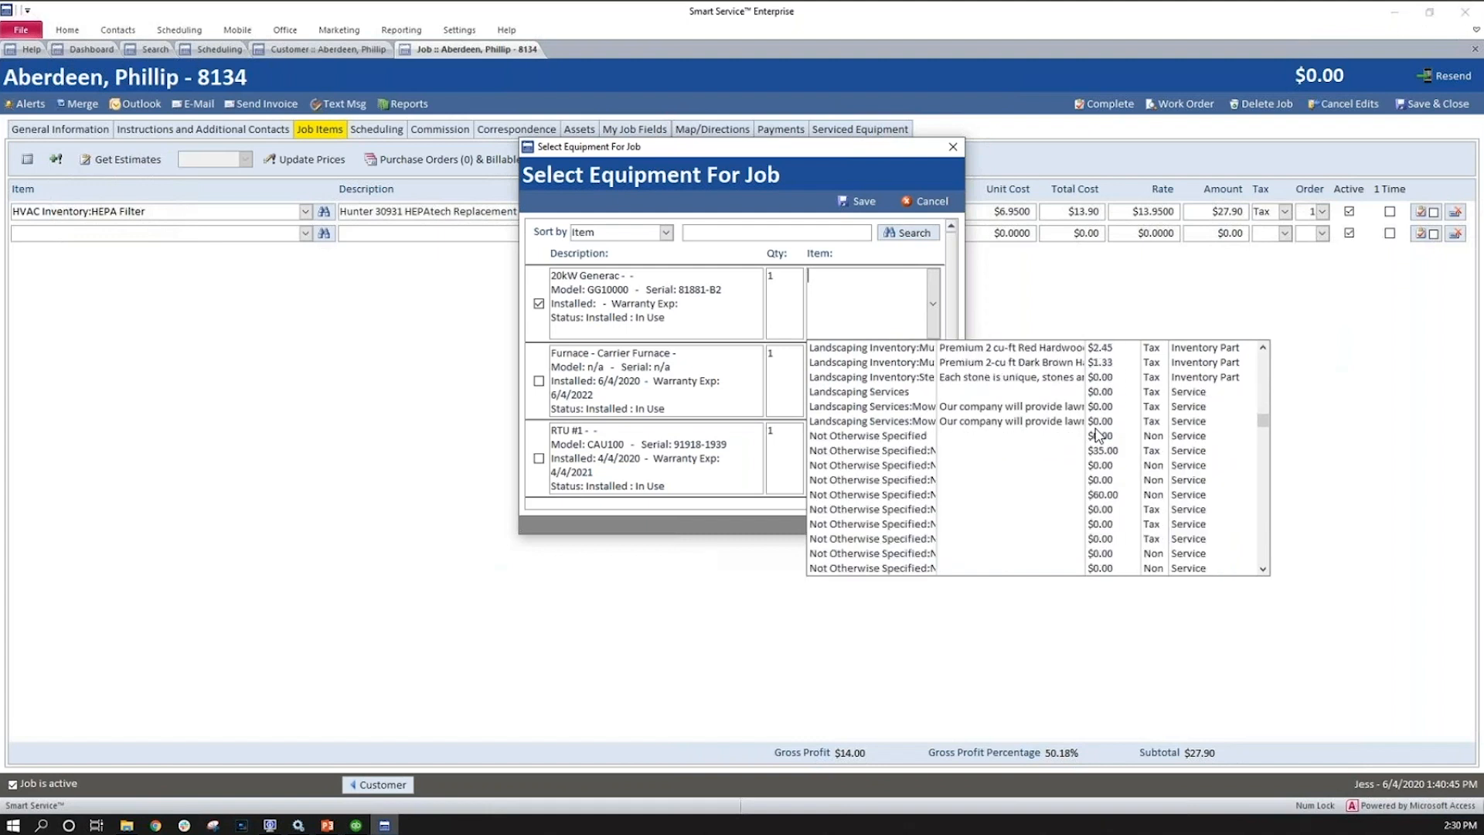
scroll(1099, 435, "down", 6)
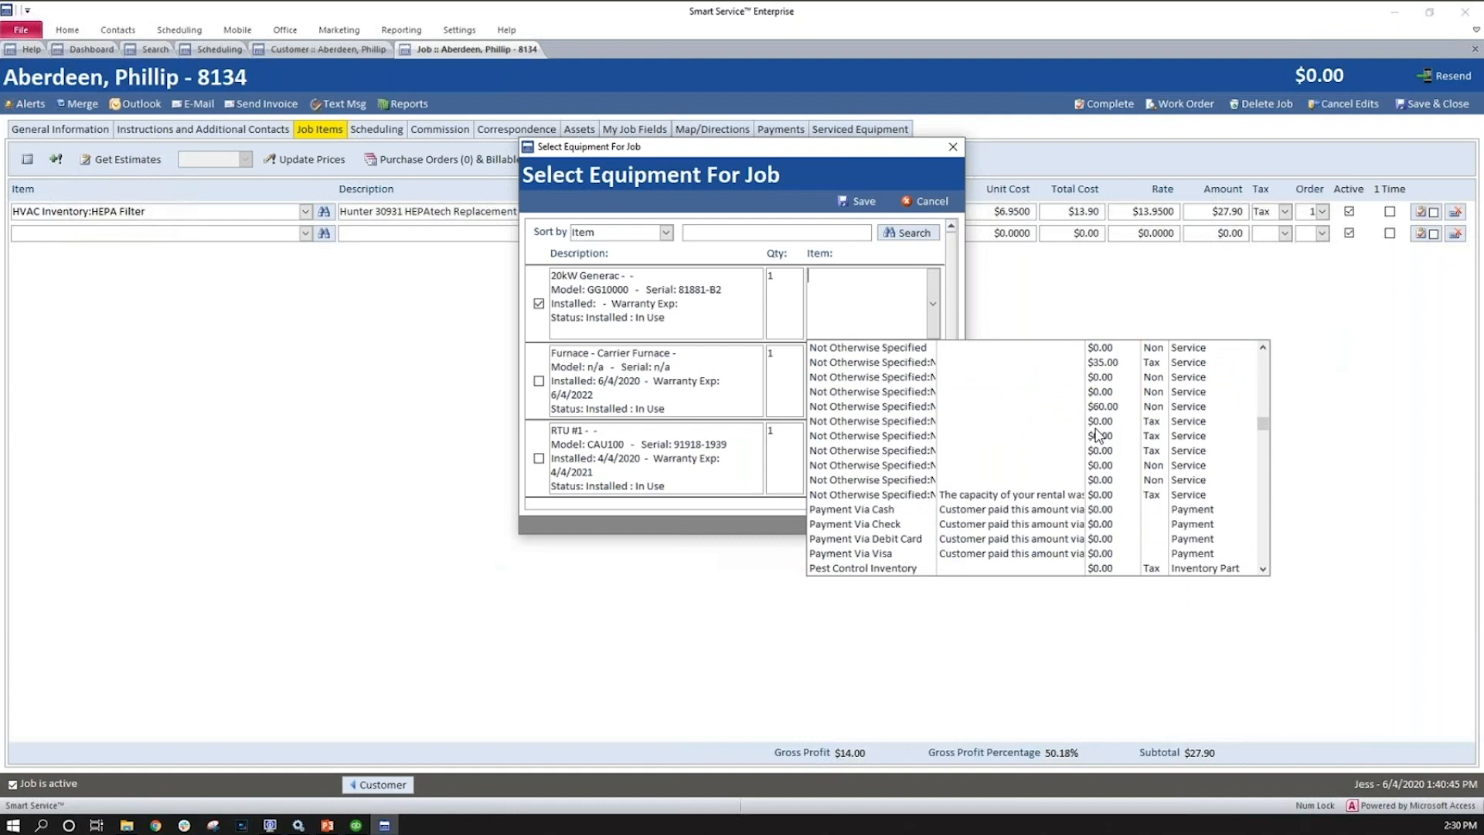
left_click(743, 213)
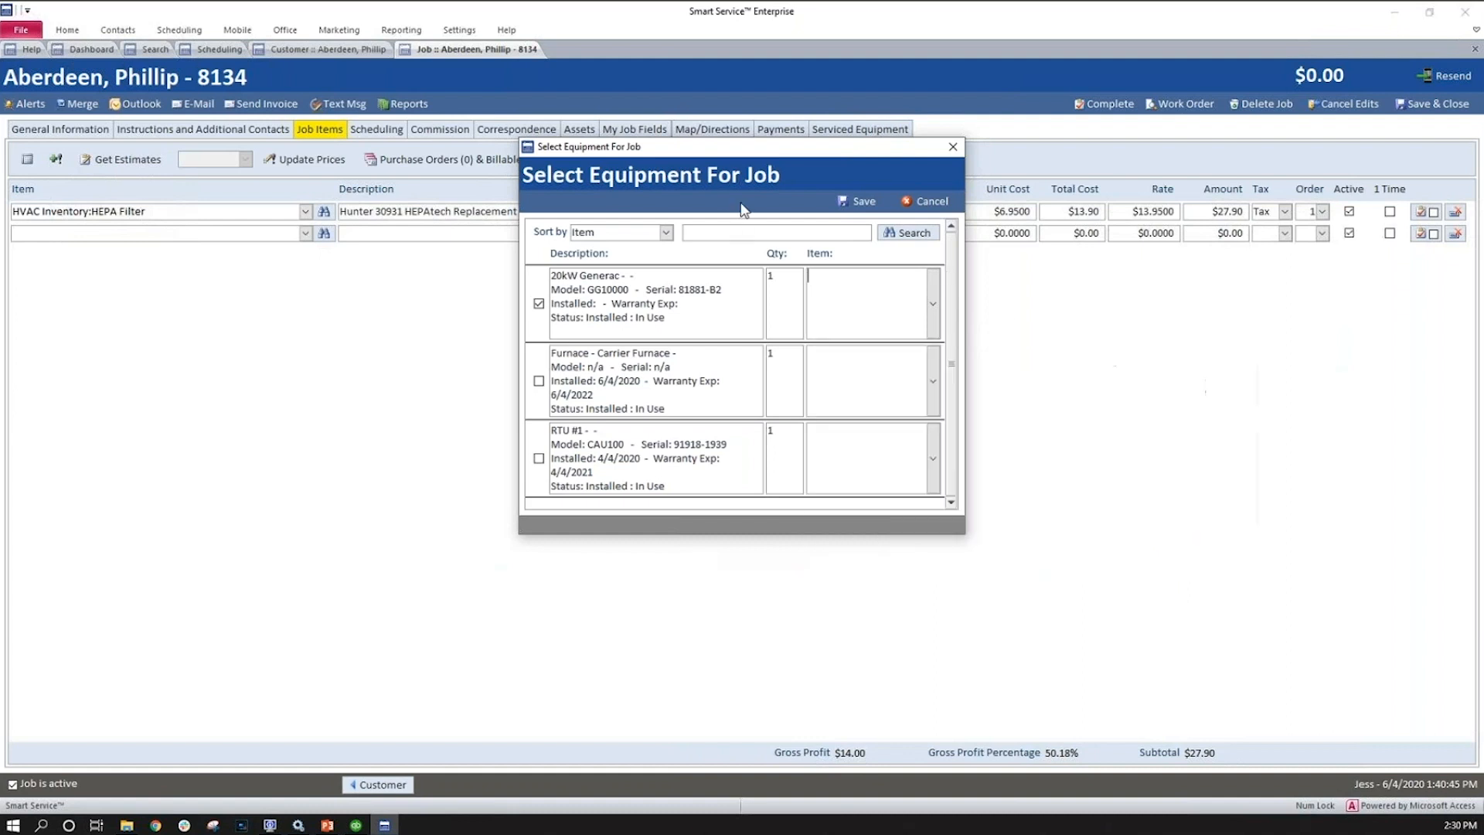
left_click(929, 203)
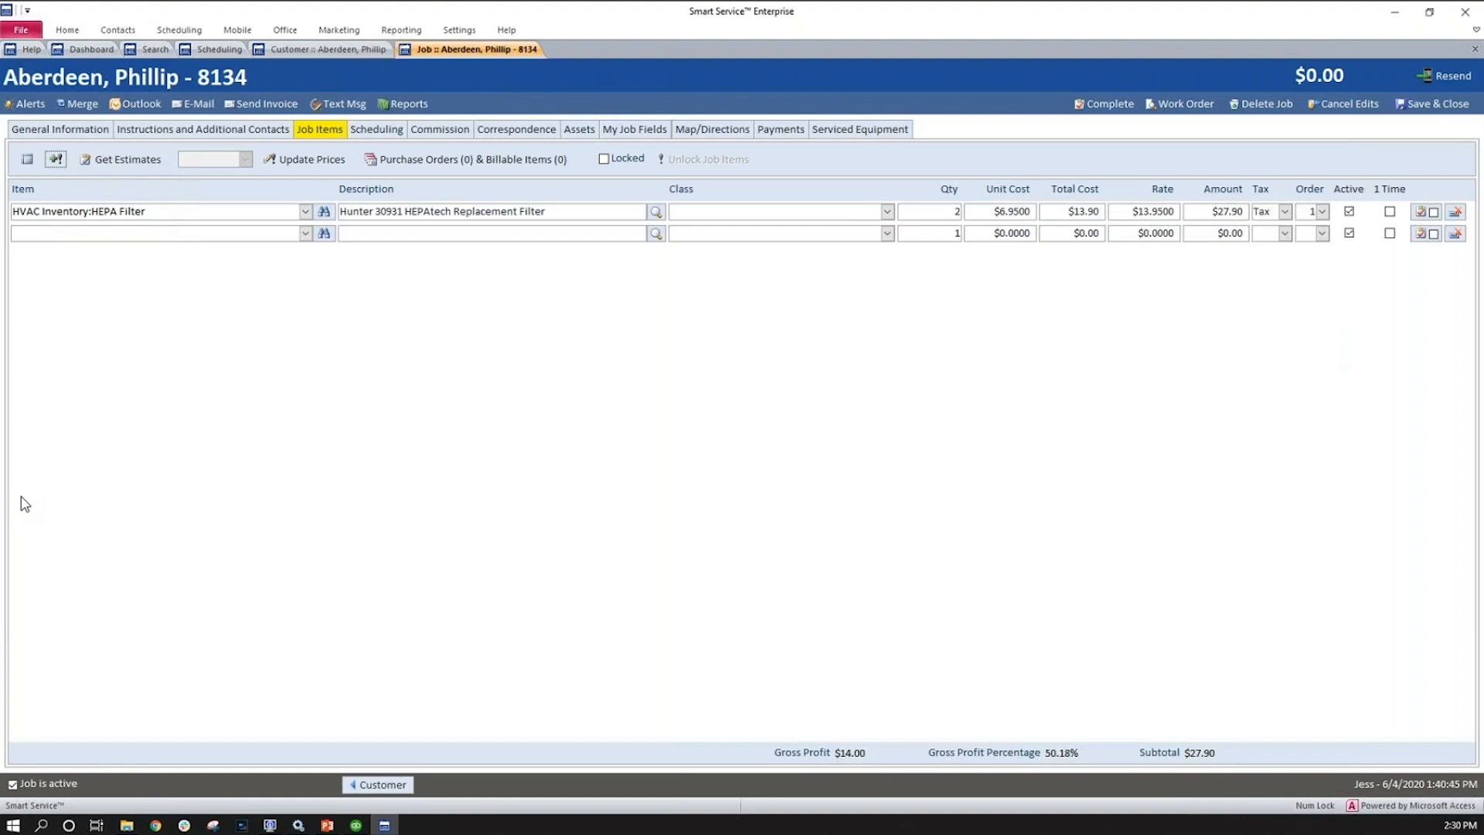
key("Tab")
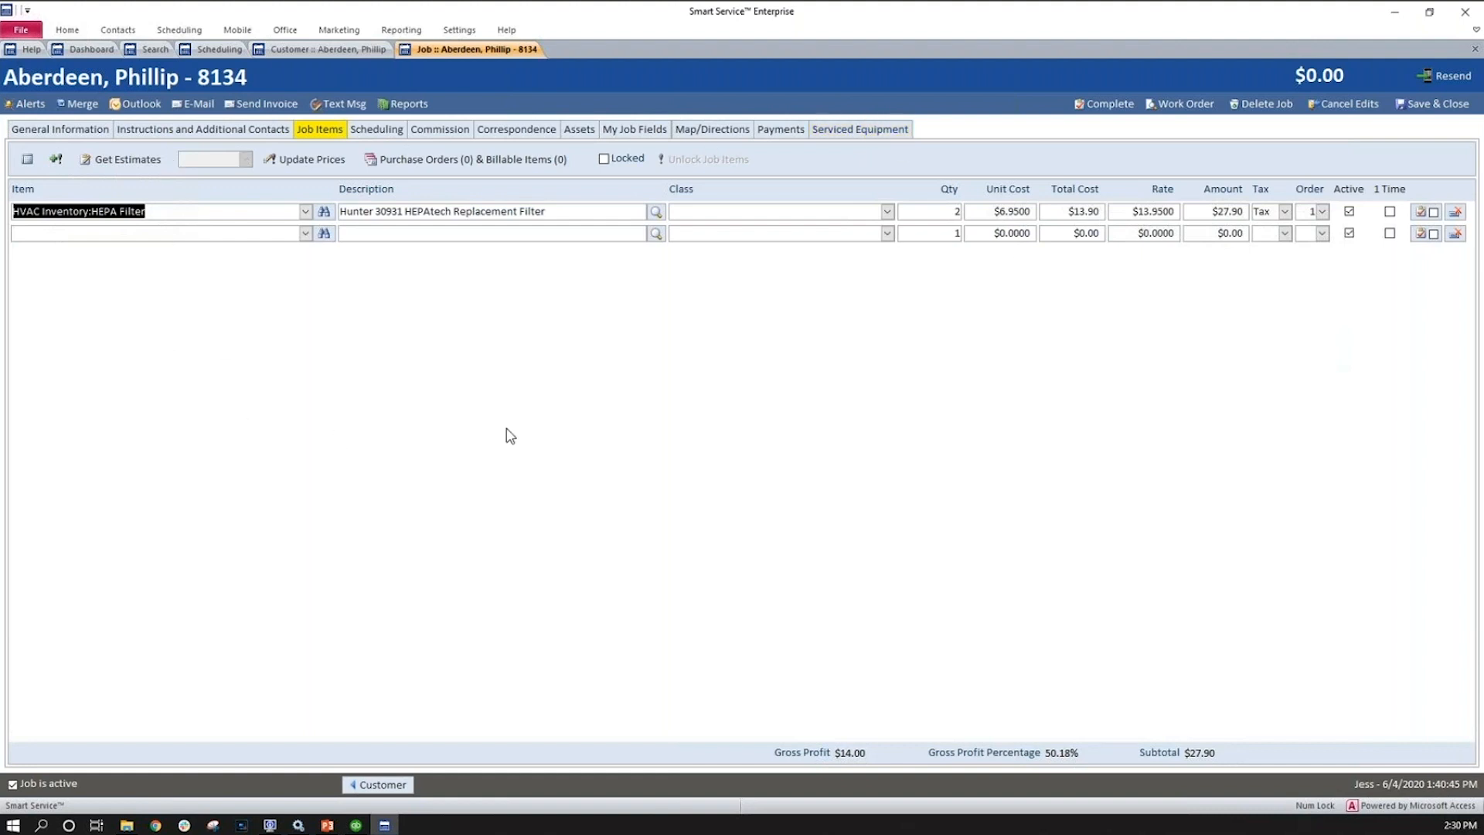
Add RTU #1 to the job's serviced equipment and save a user-and-time-stamped note reading "Changed hepa filter, no other issues".
left_click(853, 133)
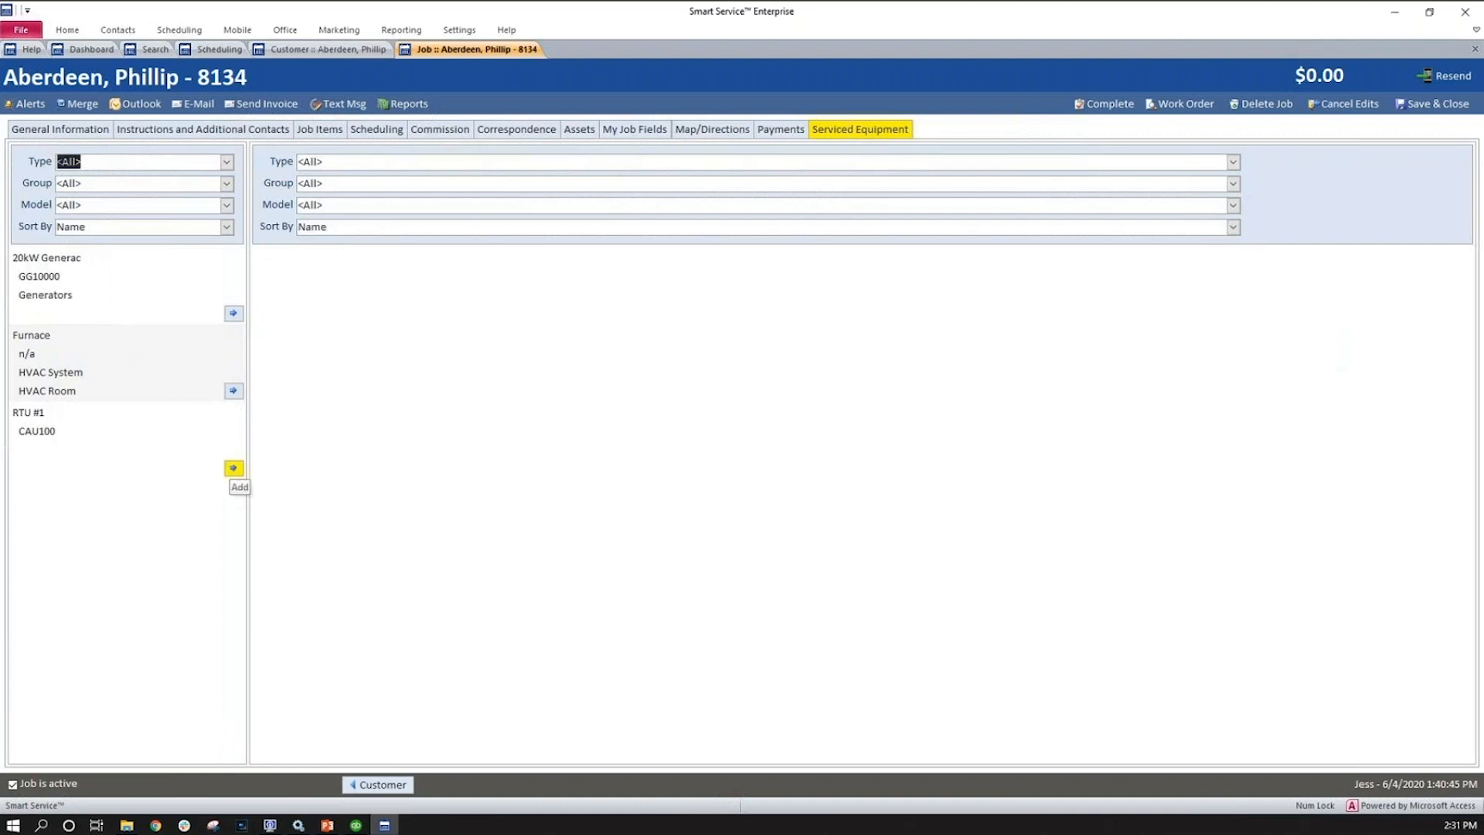
left_click(233, 468)
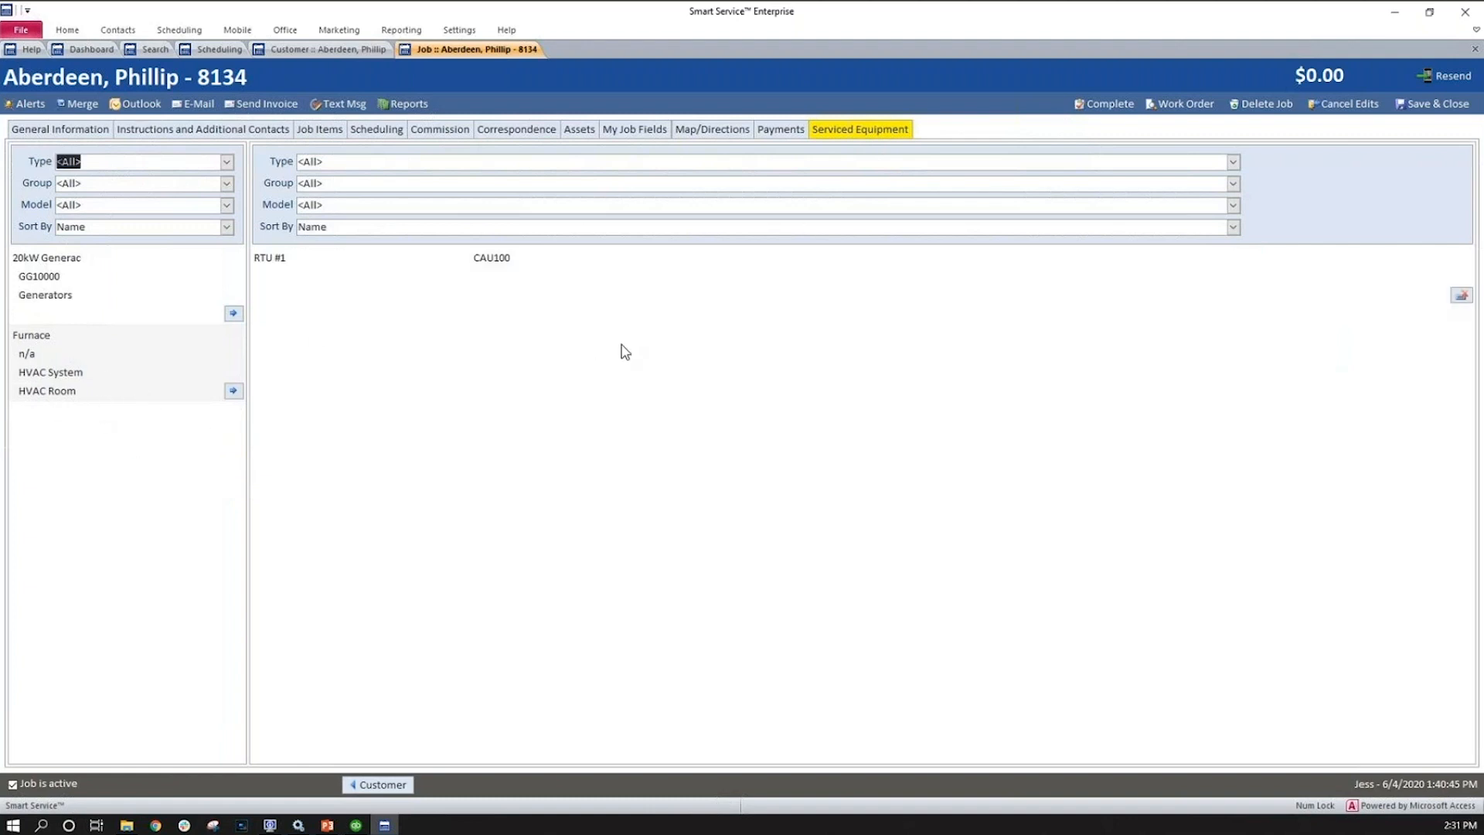
double_click(475, 277)
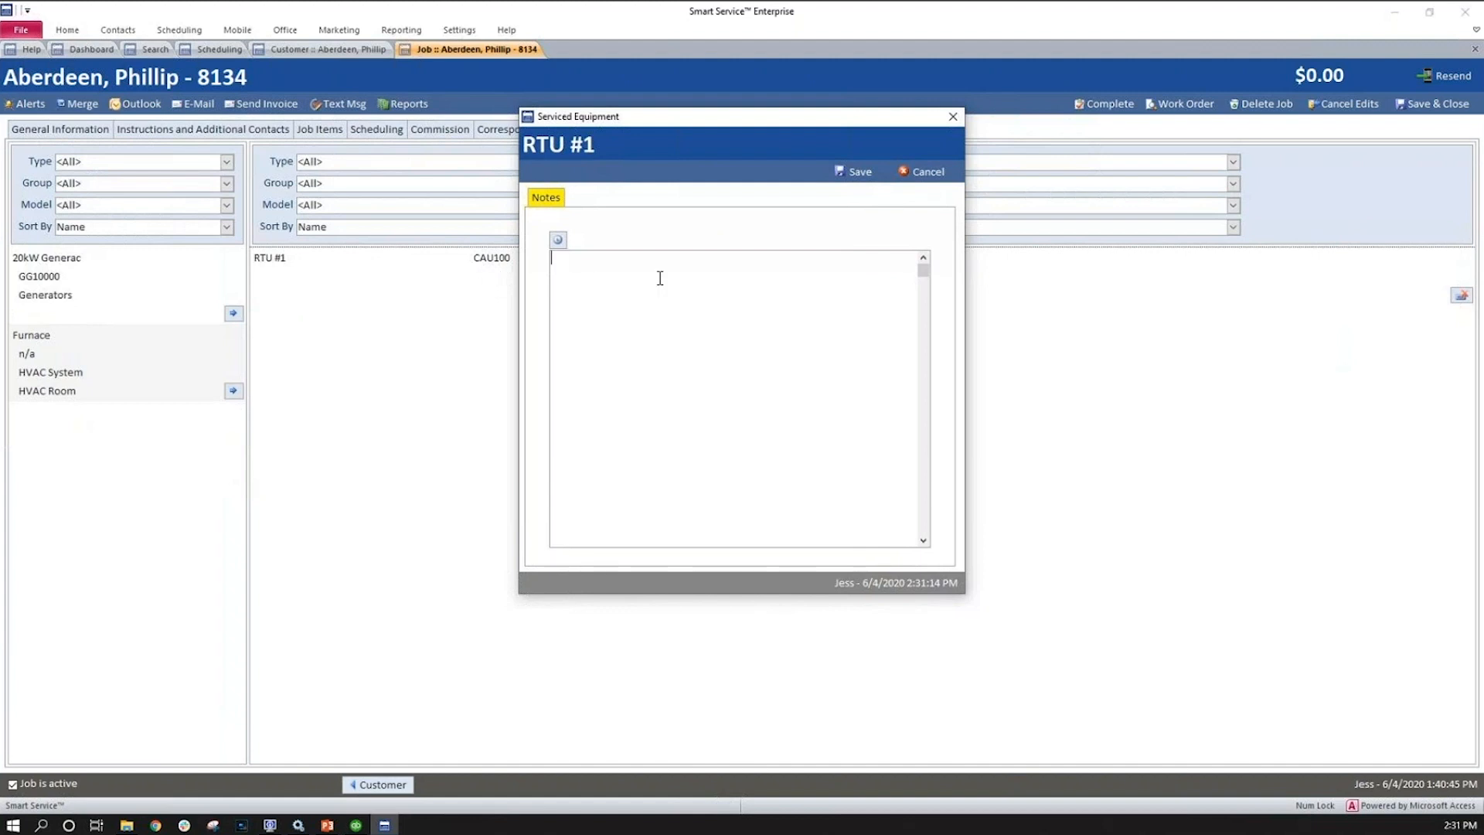
left_click(557, 240)
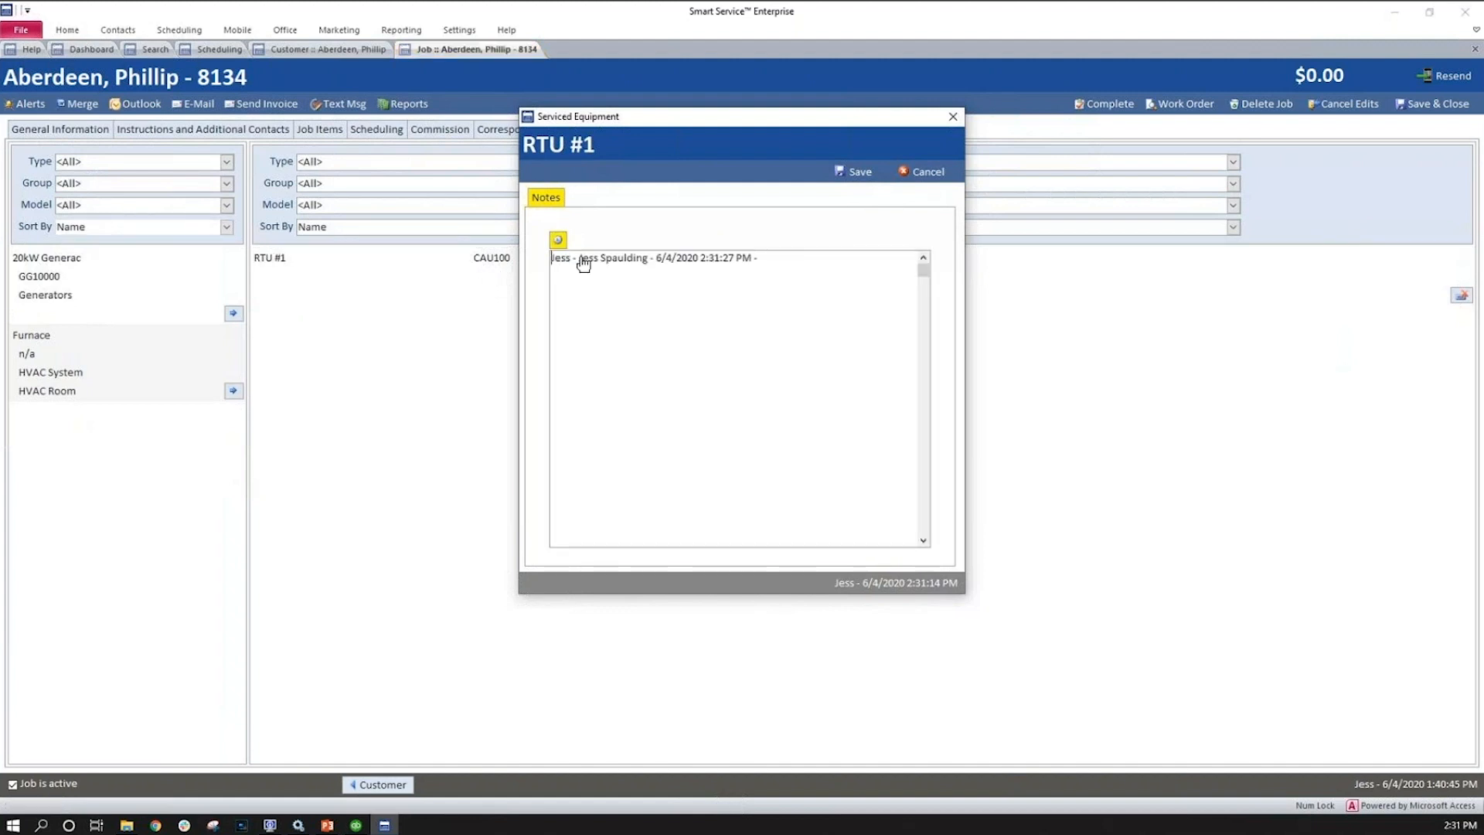
left_click(804, 255)
type("Changed hepa filter, no other issues")
left_click(855, 171)
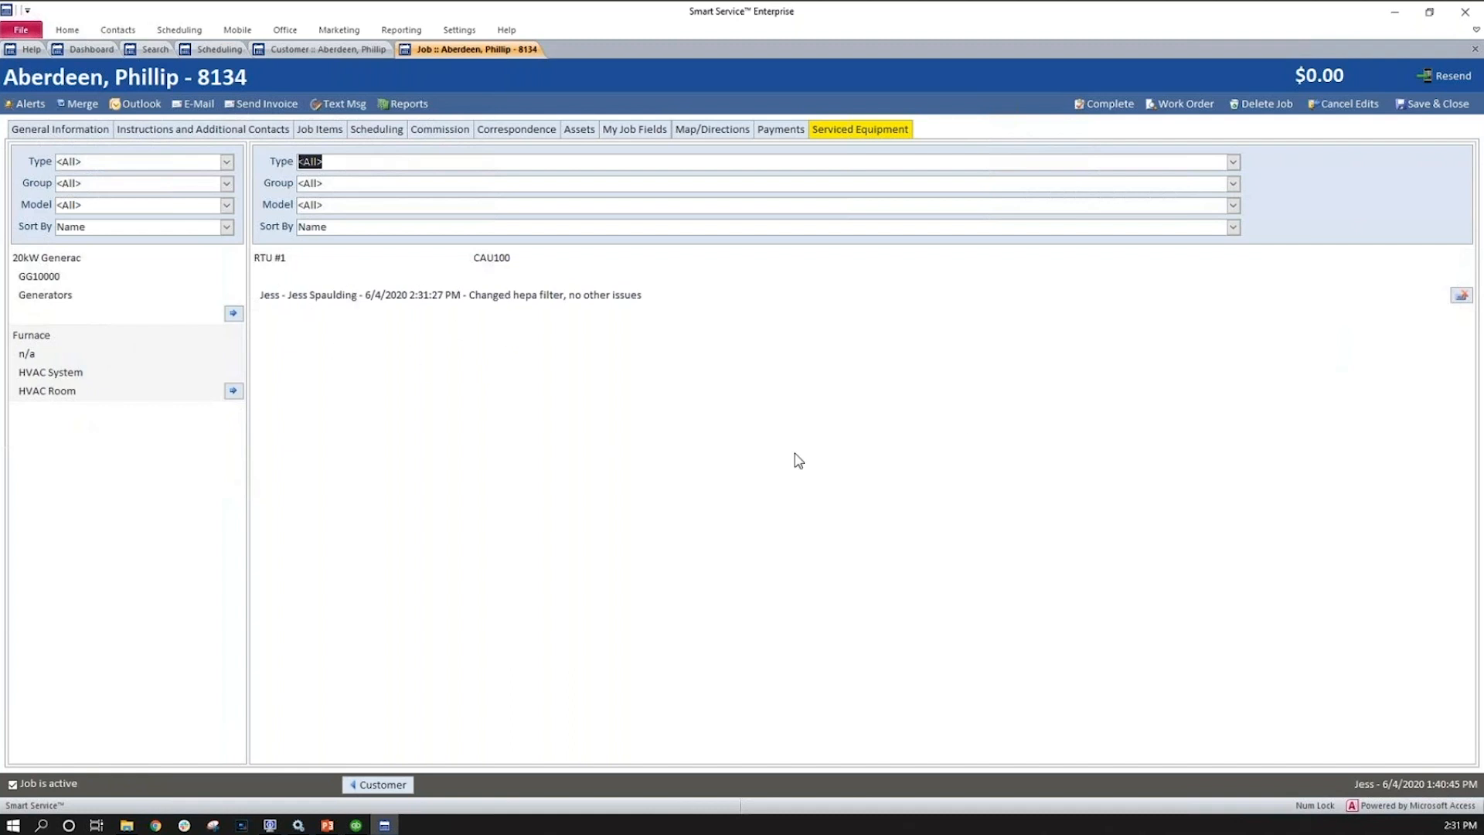
Preview the job's work order, examine its job items and serviced equipment up close, and close the preview.
left_click(1167, 113)
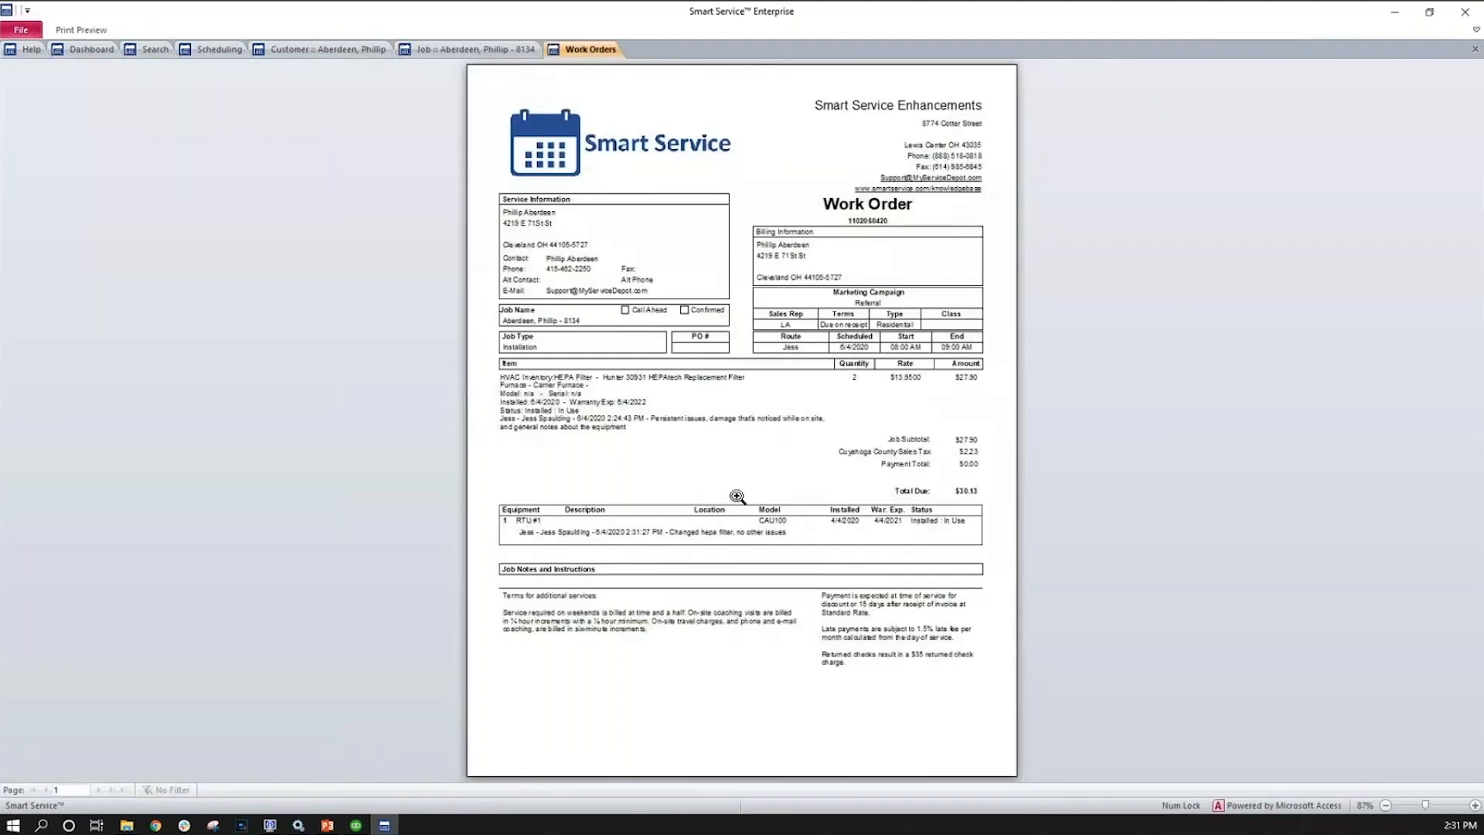
left_click(736, 496)
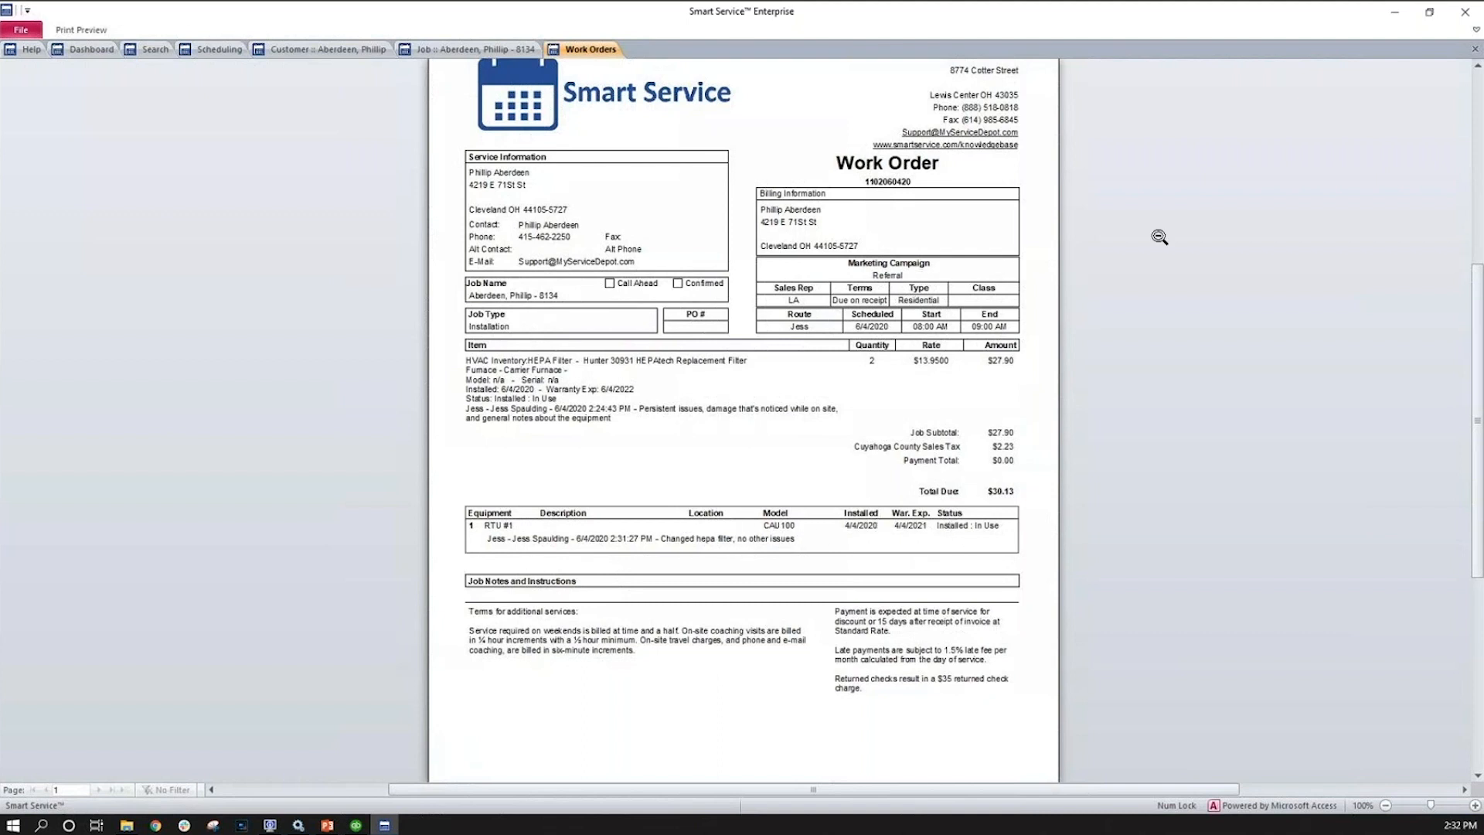
left_click(1475, 49)
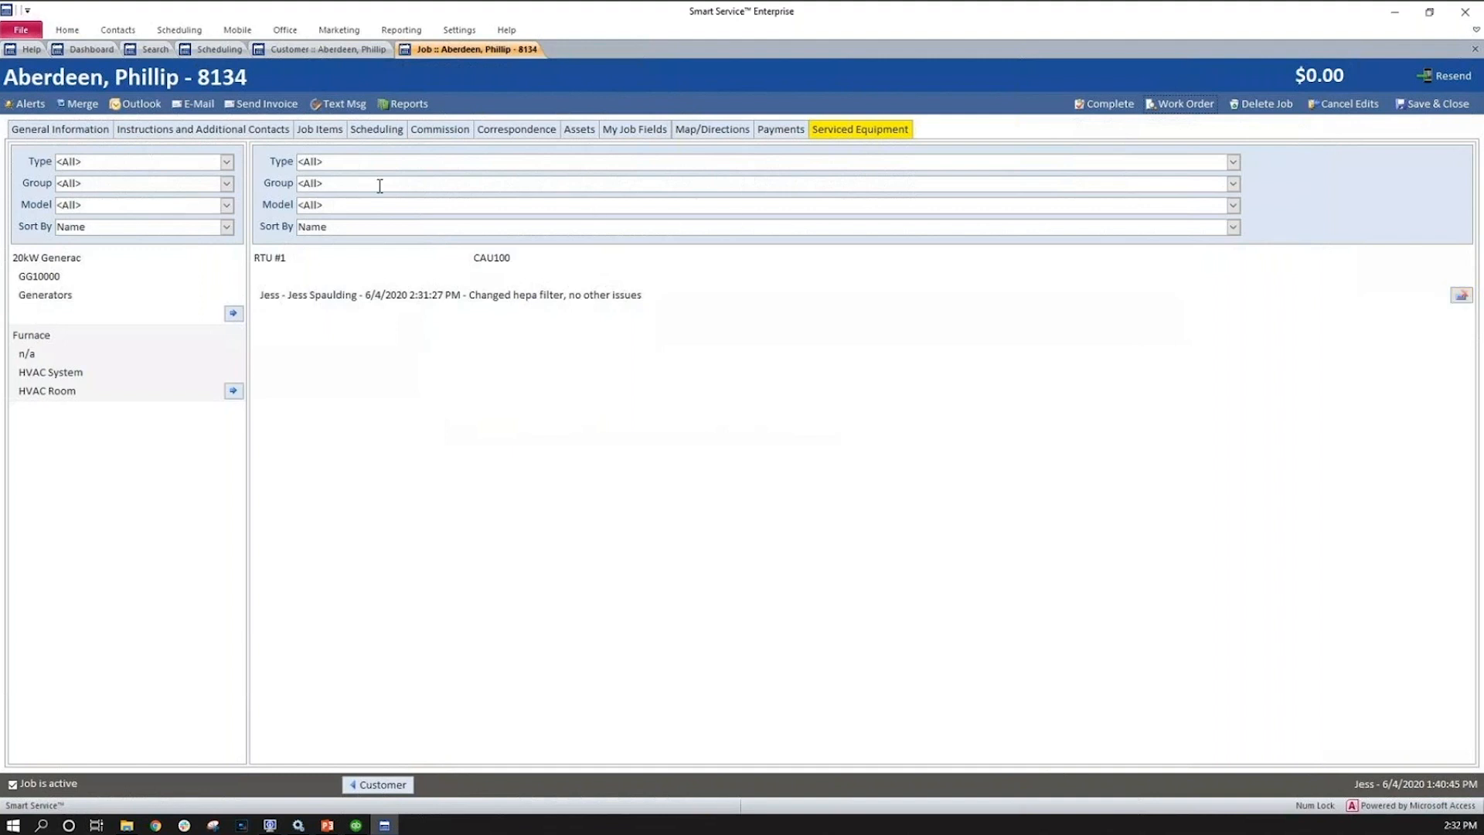
Revisit adding equipment to the job items, view the 20kW Generac's item choices, cancel, and compare with the serviced equipment list.
left_click(314, 137)
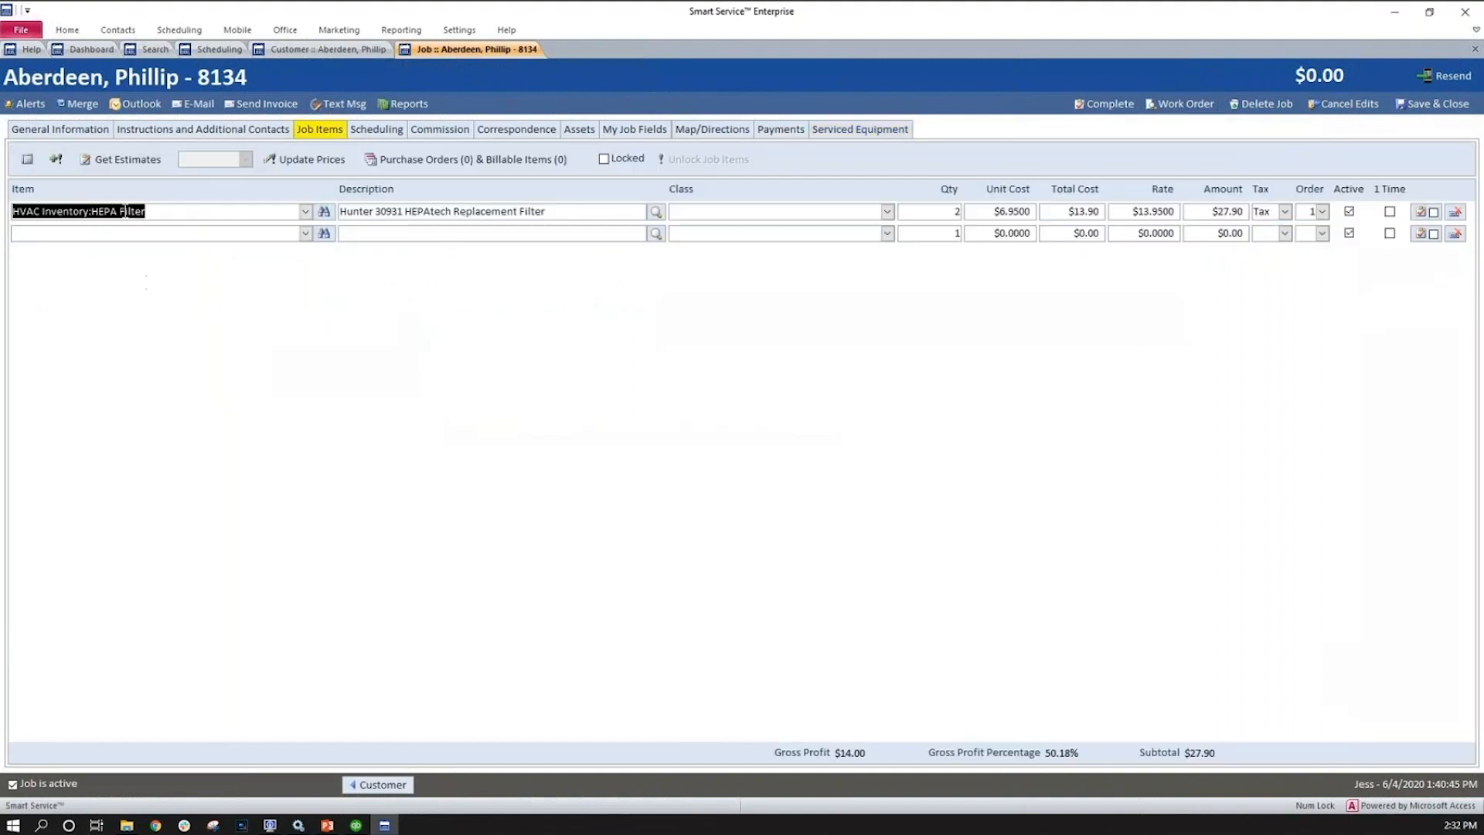
left_click(55, 162)
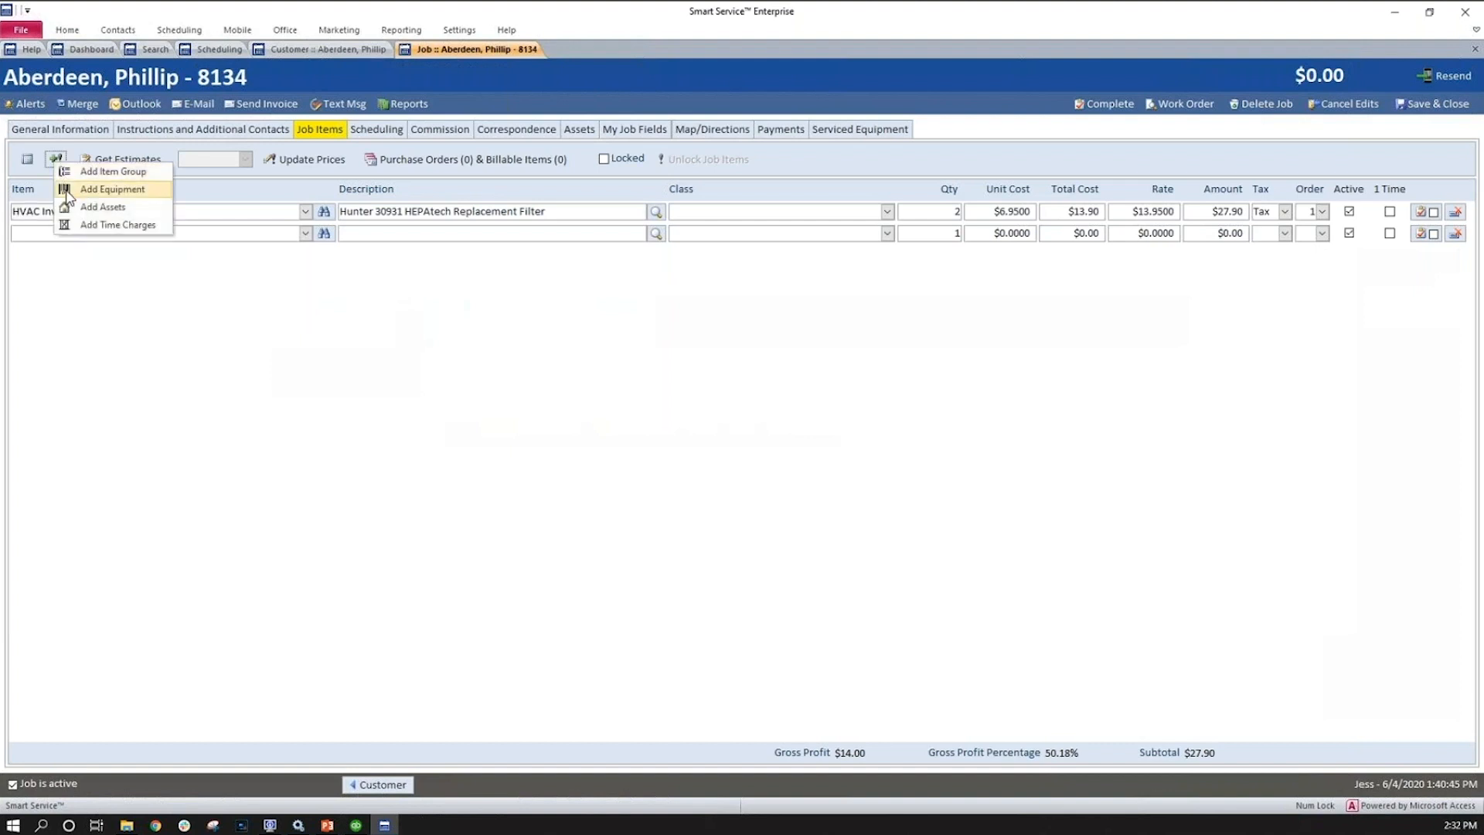
left_click(67, 193)
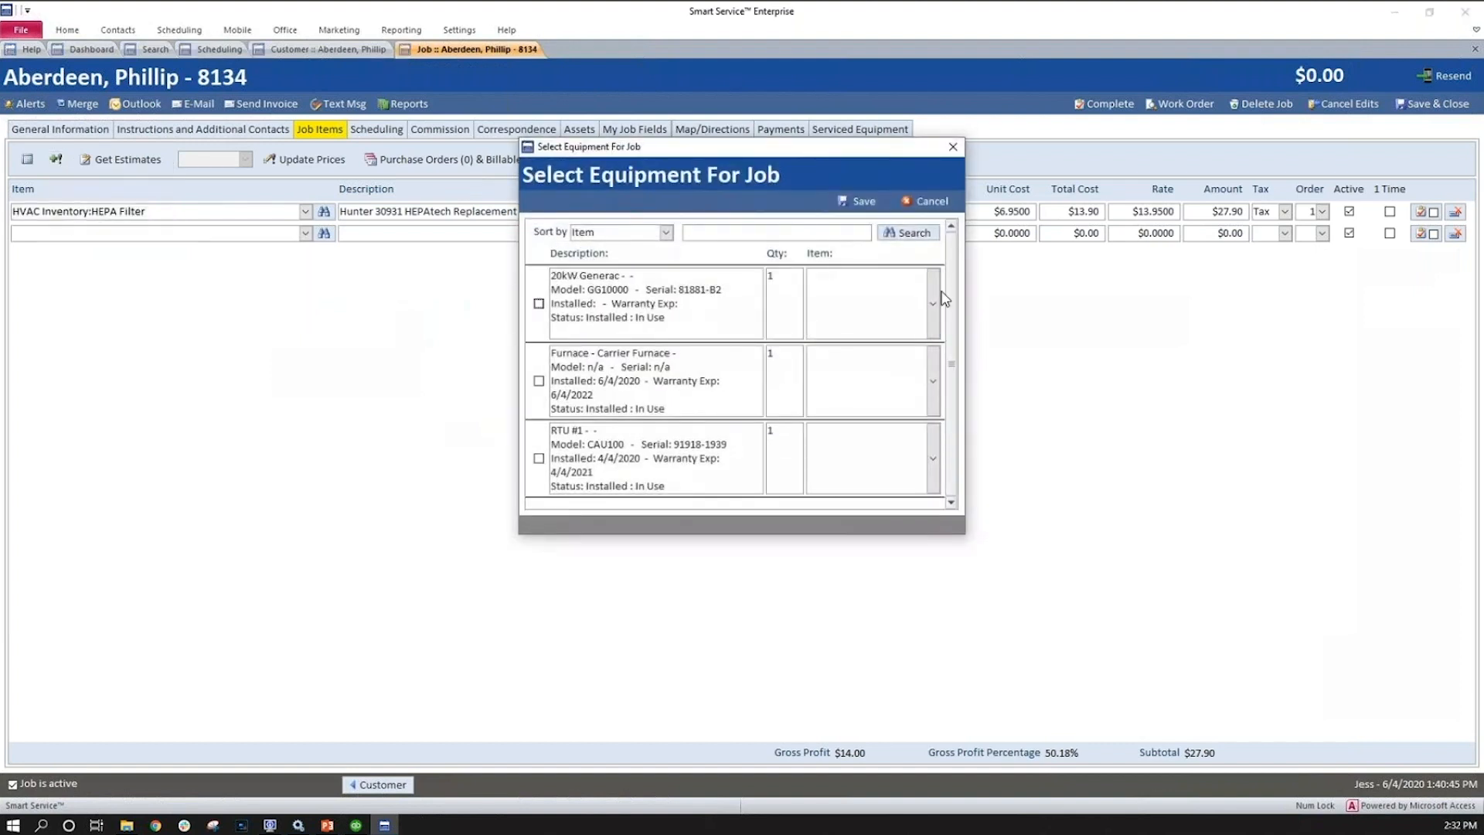
left_click(933, 302)
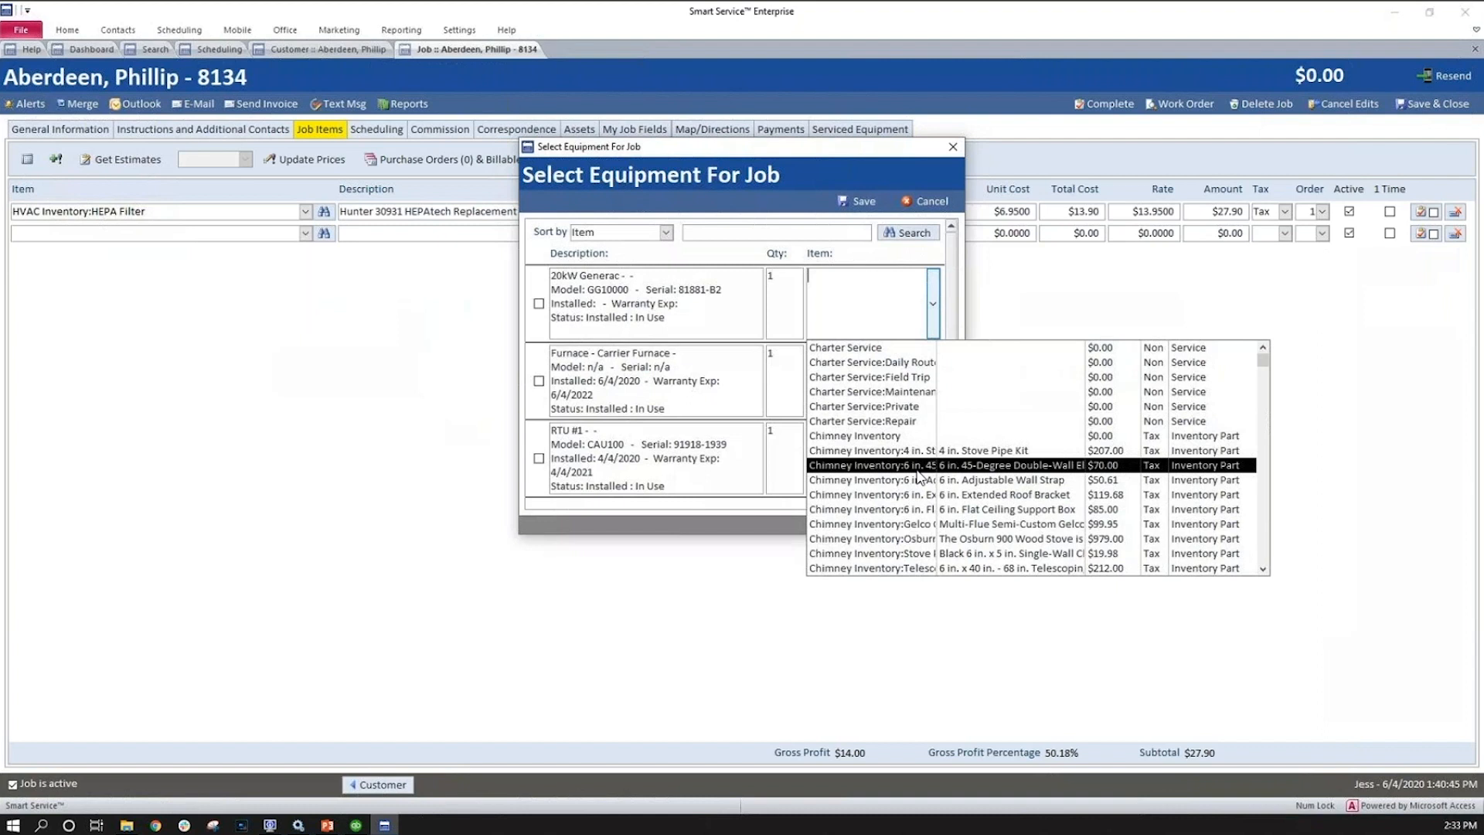
left_click(930, 201)
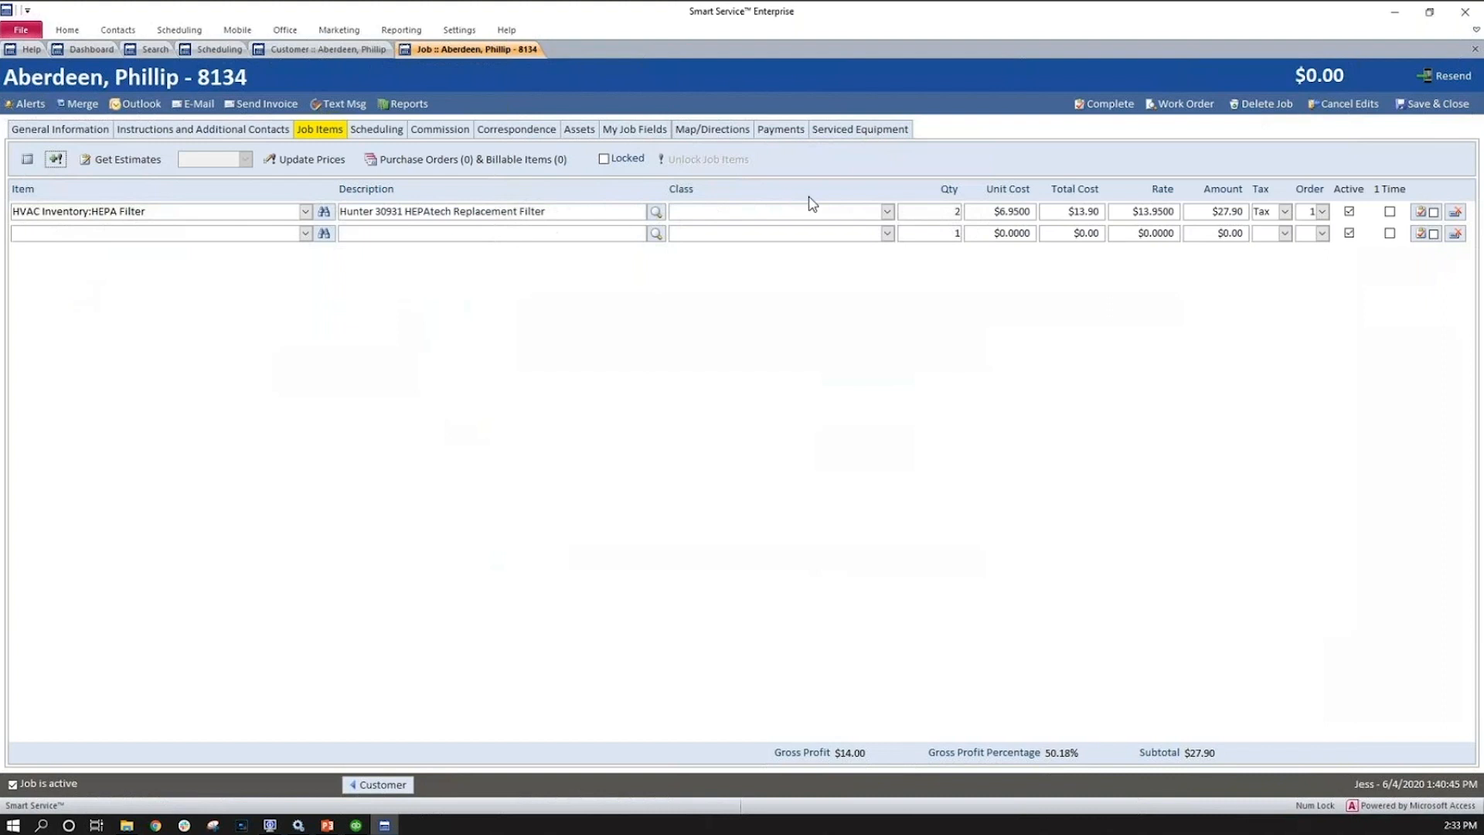
left_click(861, 129)
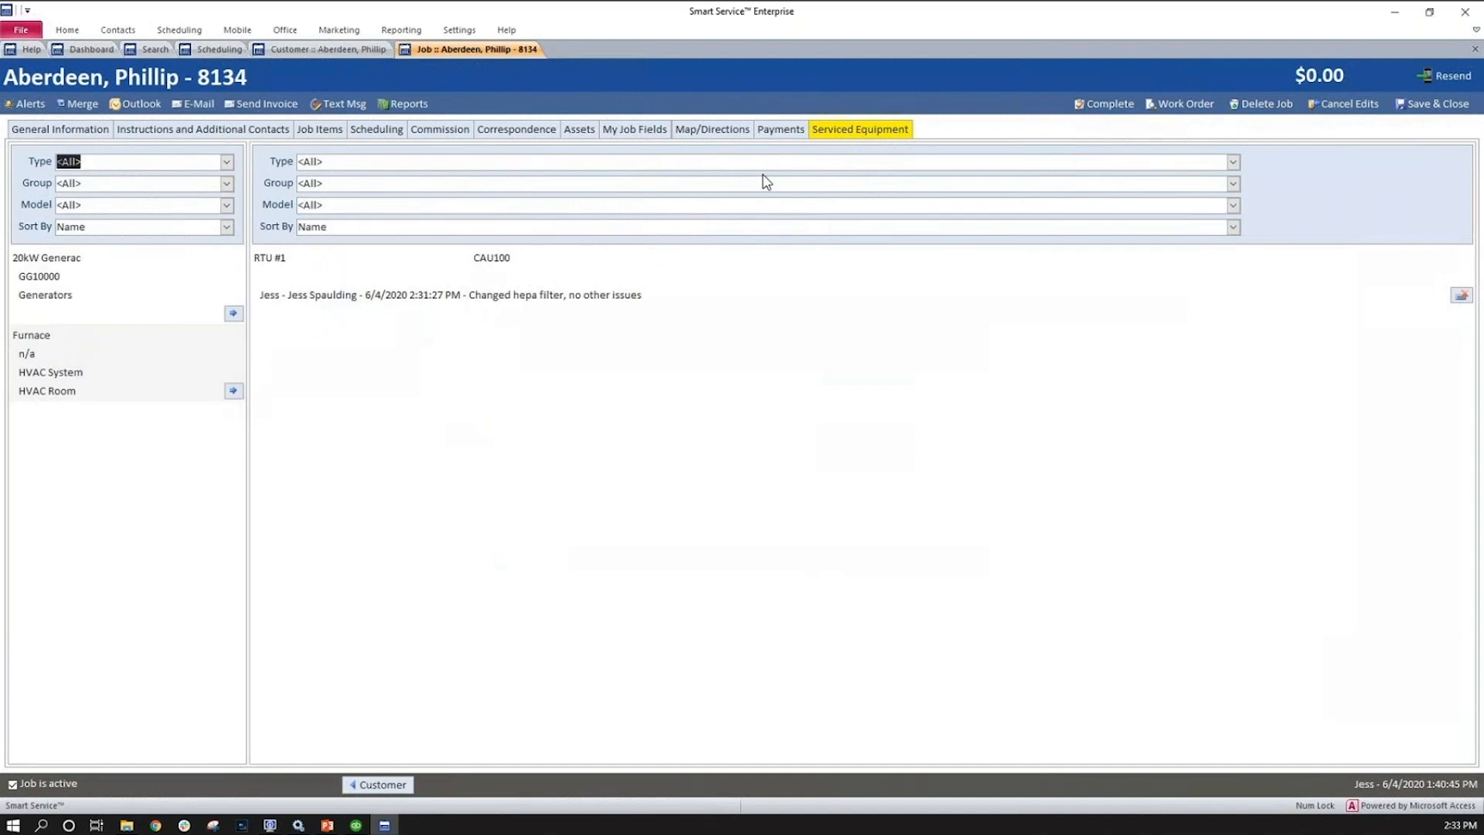
left_click(308, 133)
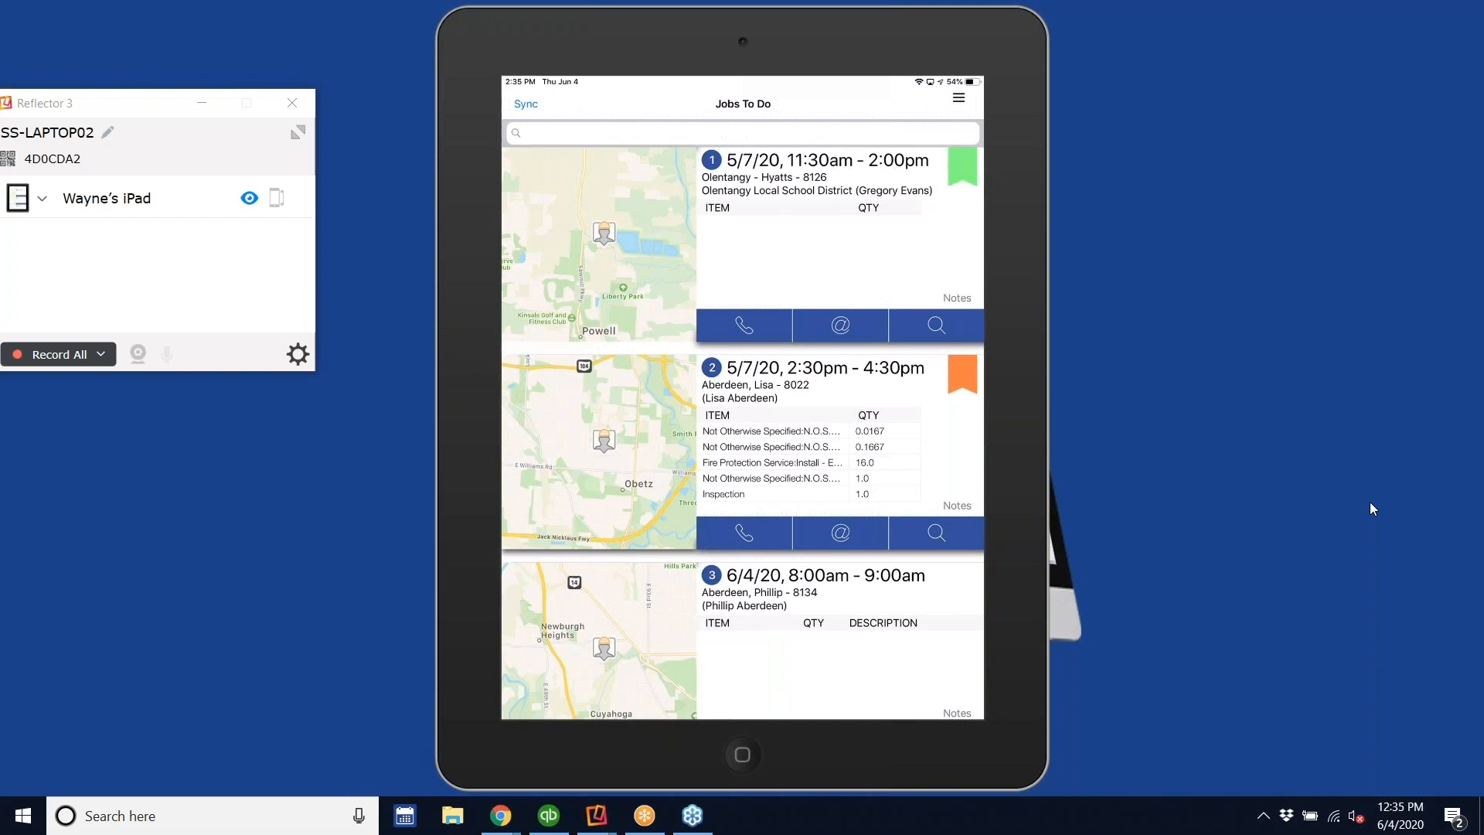
Switch to the mirrored iPad app and open the serviced equipment of the customer's 6/4/20, 8:00am - 9:00am job.
left_click(202, 91)
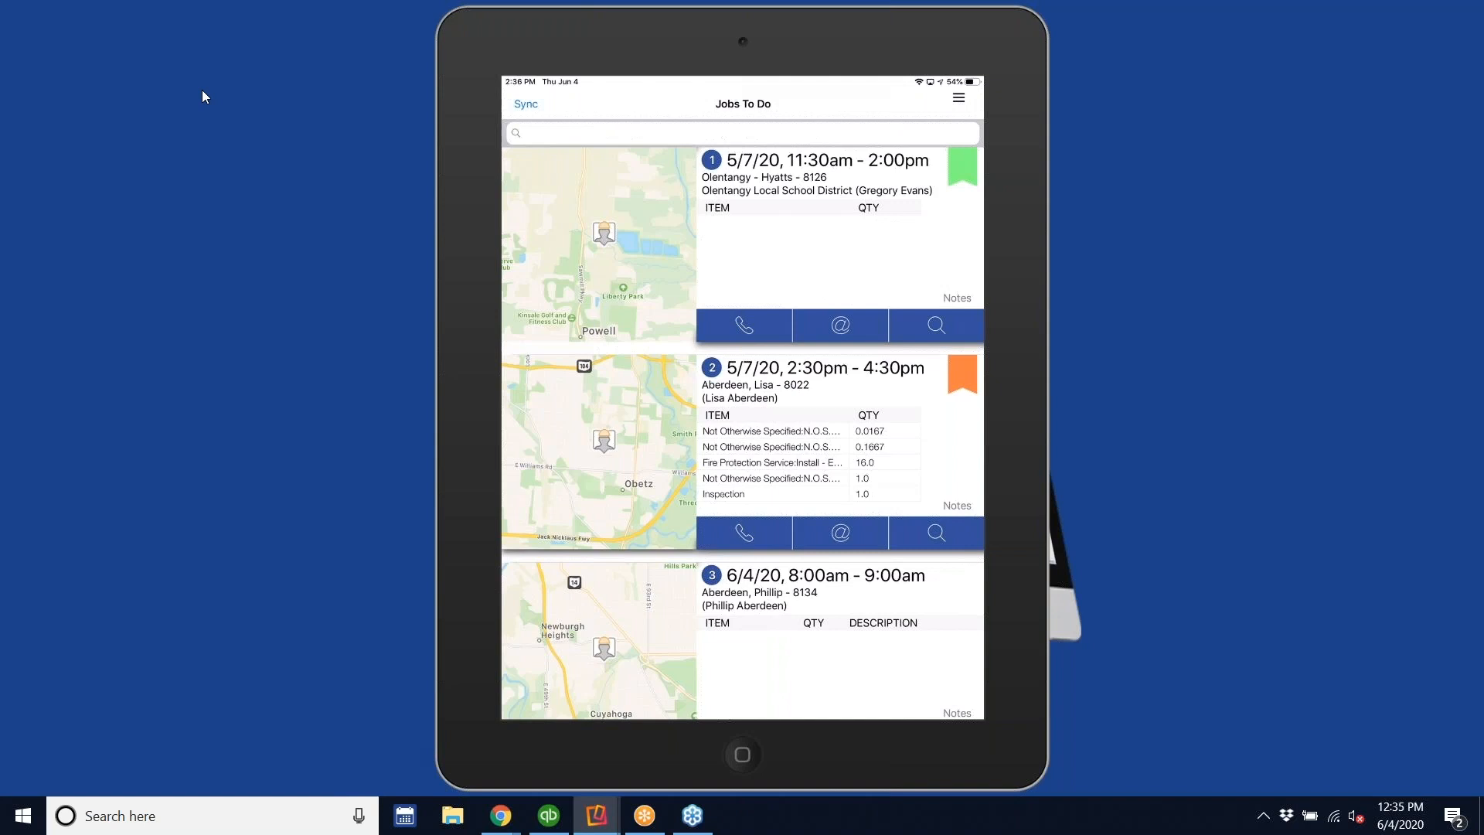
scroll(600, 321, "down", 3)
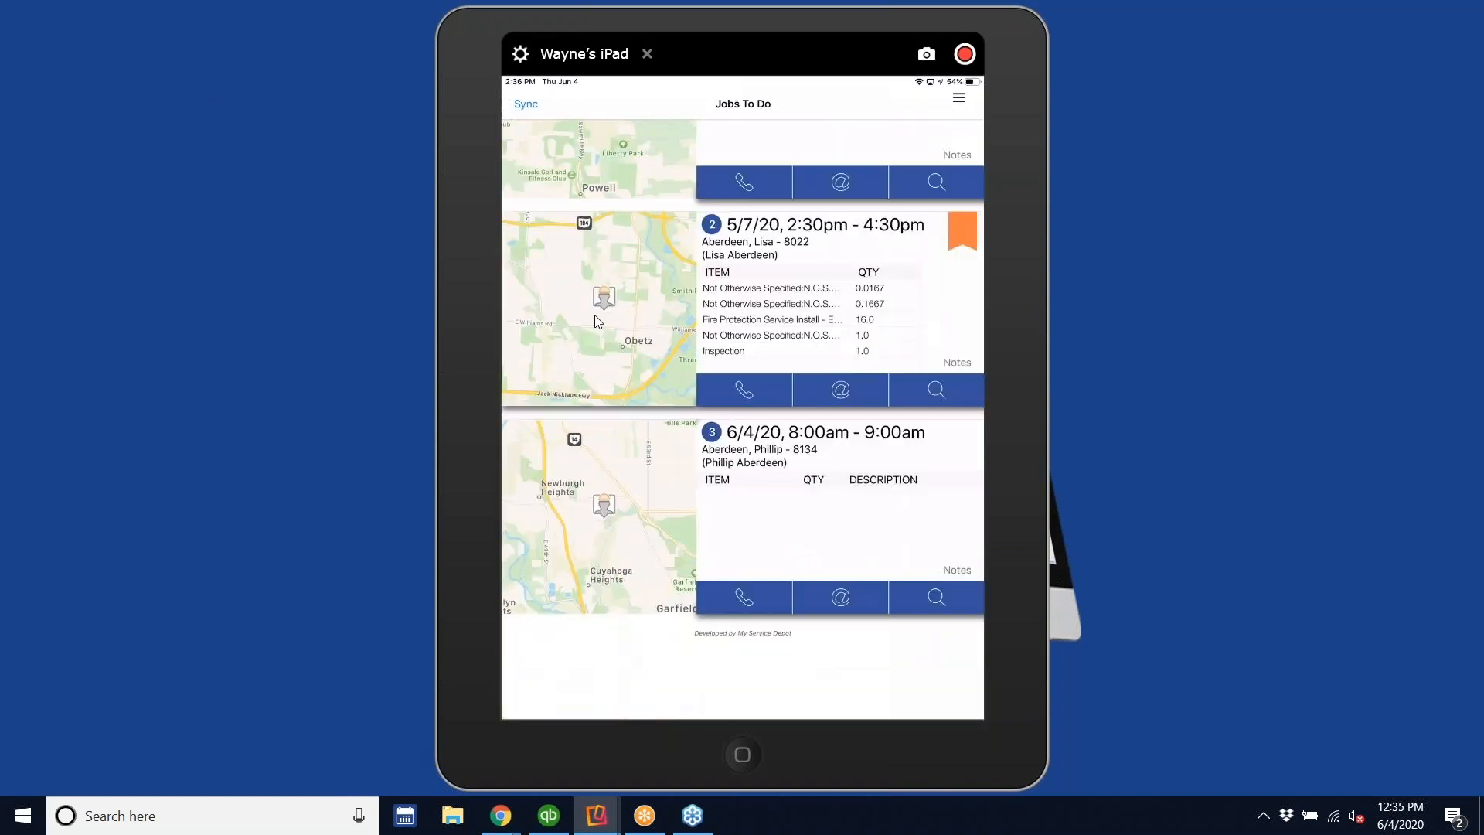
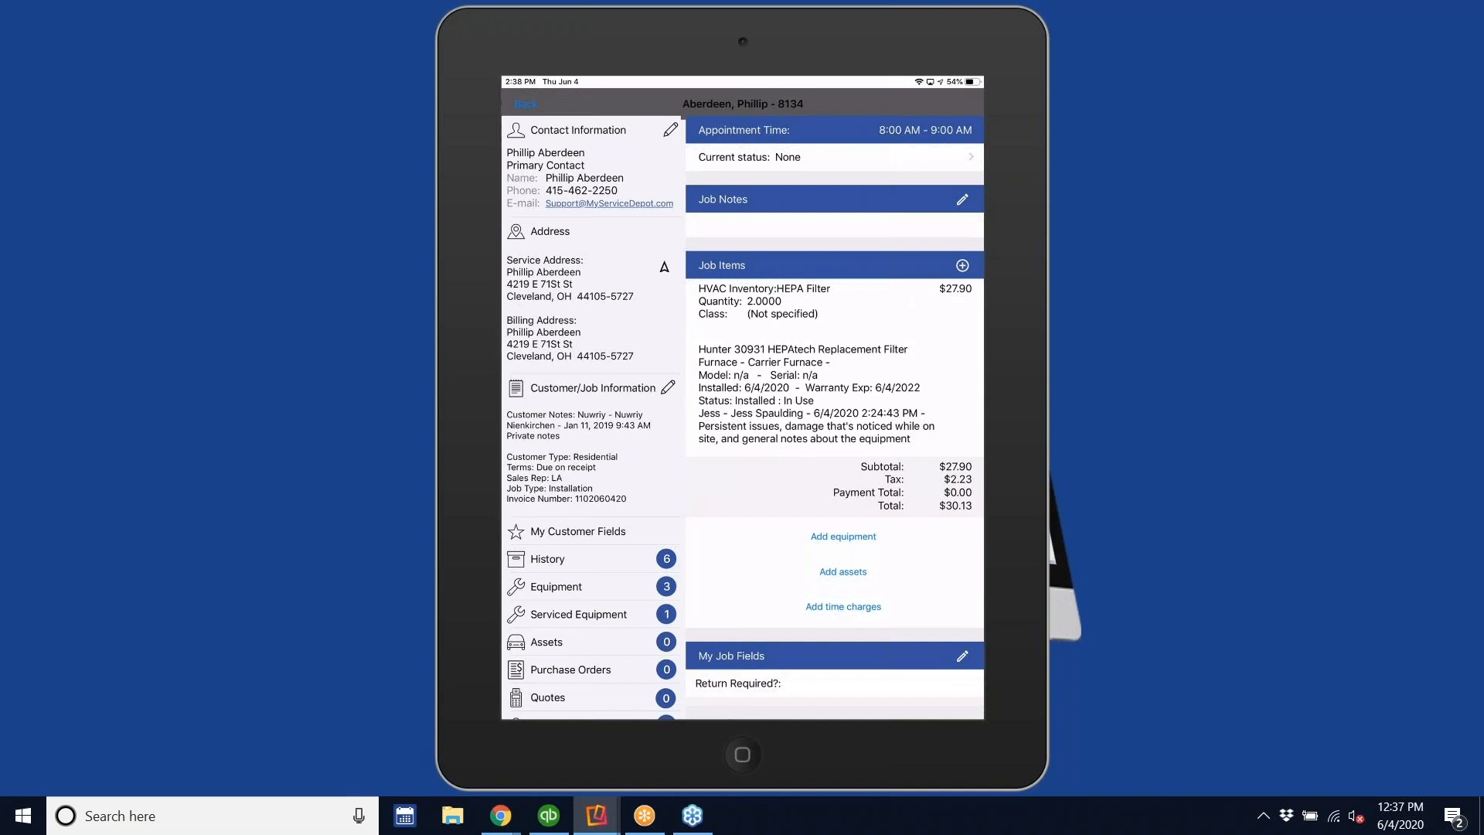
left_click(578, 613)
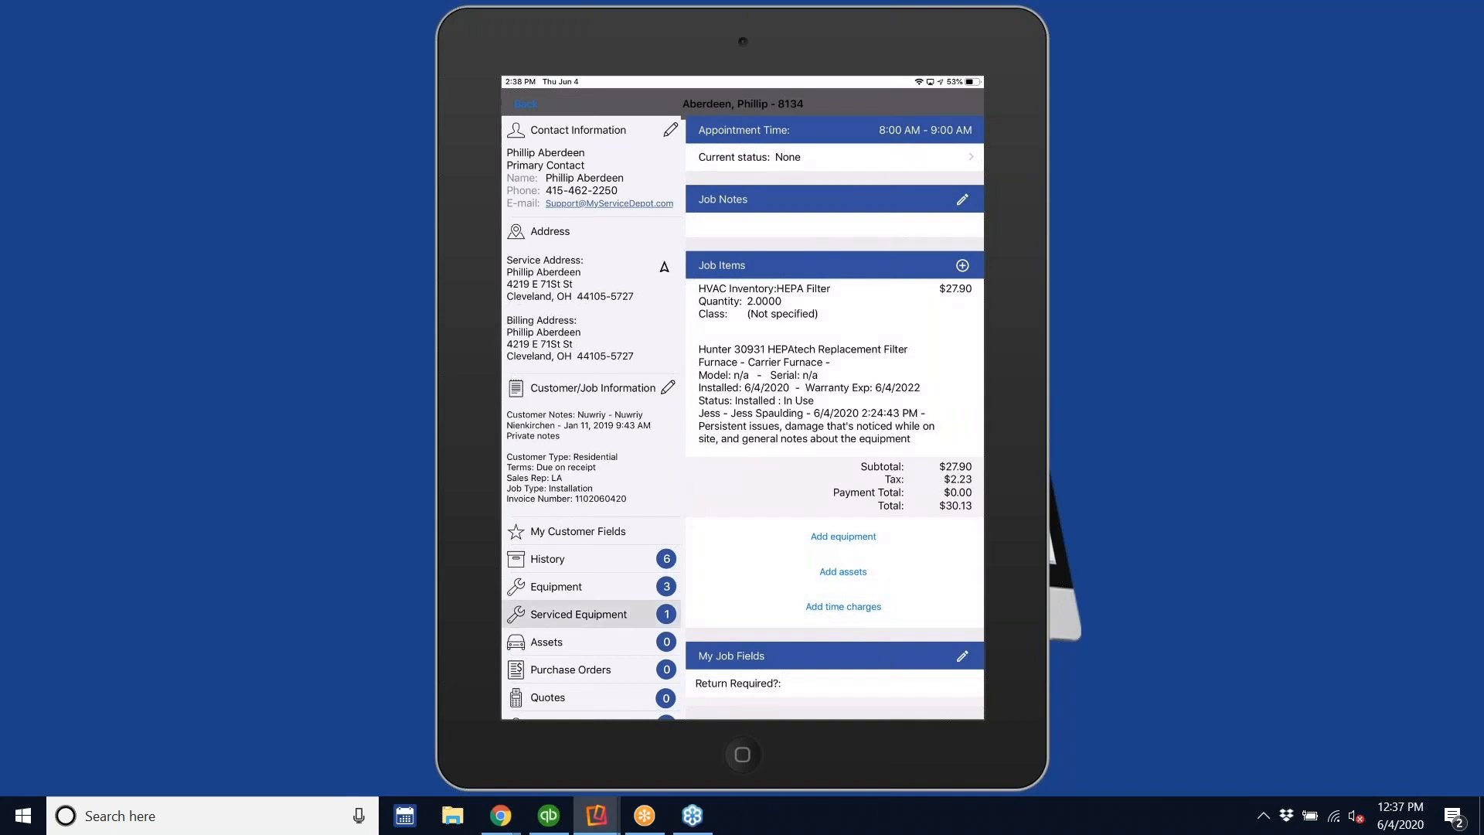
Filter the equipment list by the equipment type HVAC System.
left_click(530, 156)
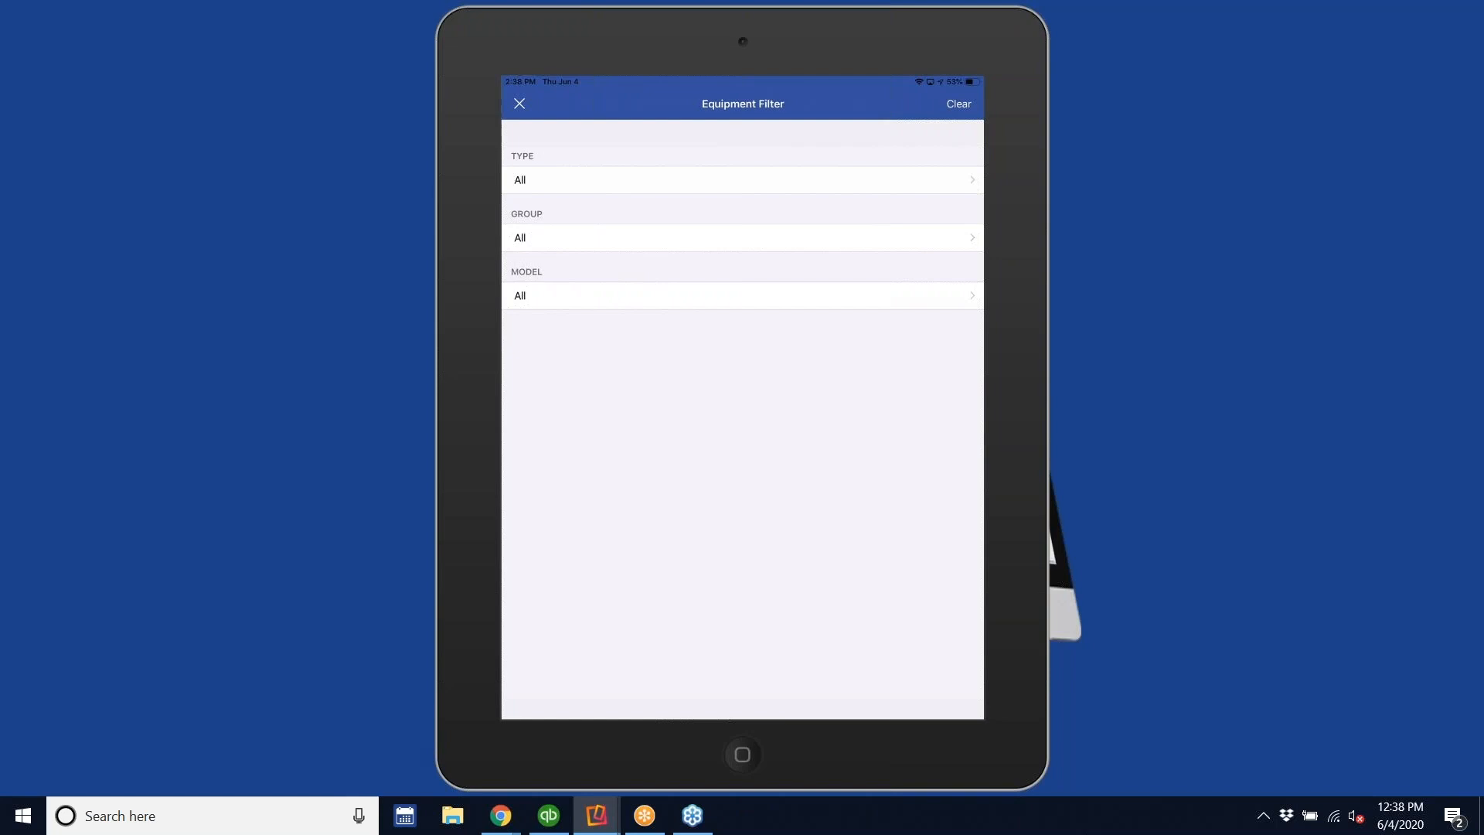
left_click(742, 179)
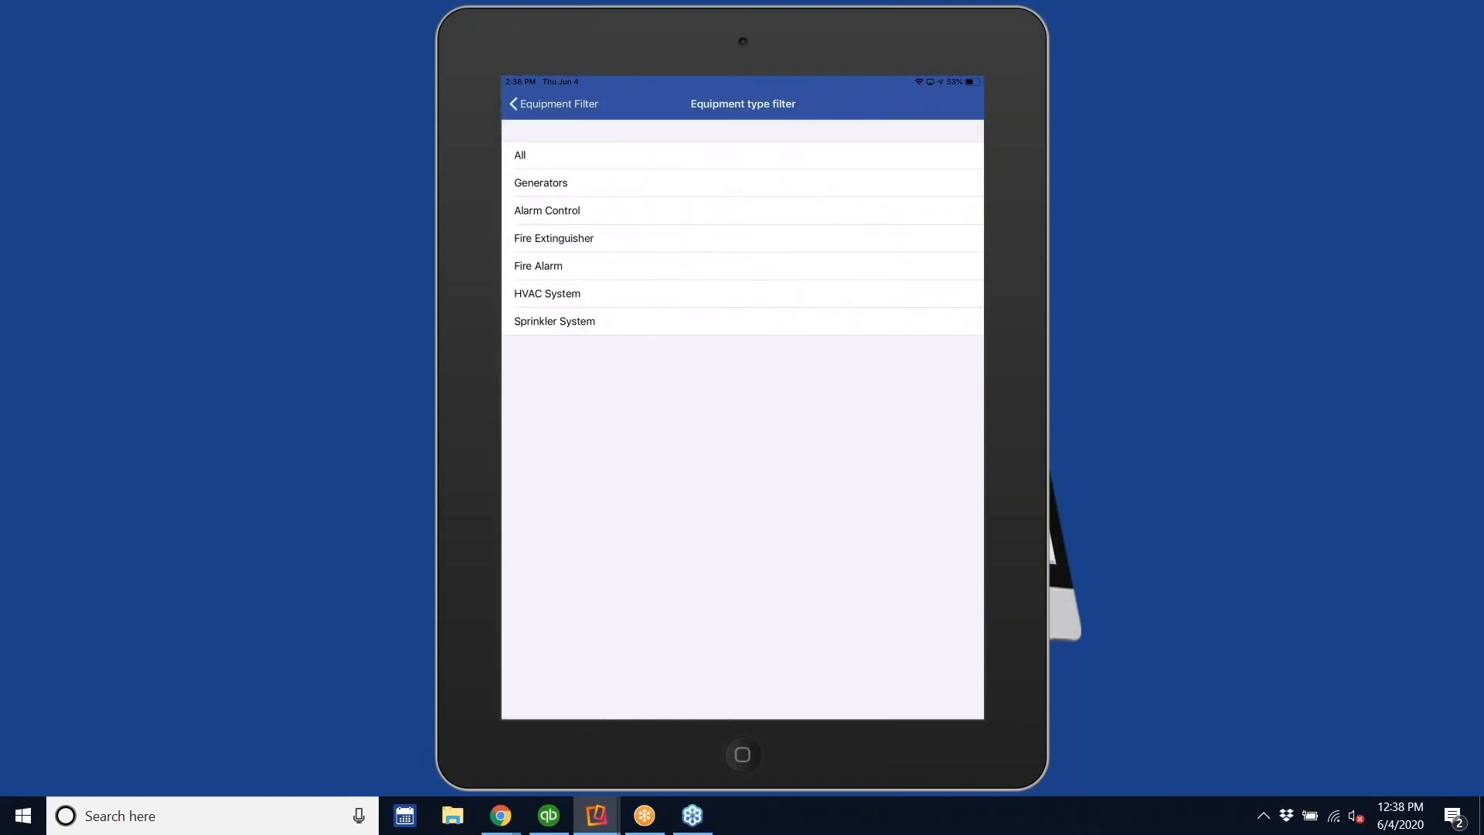
left_click(547, 293)
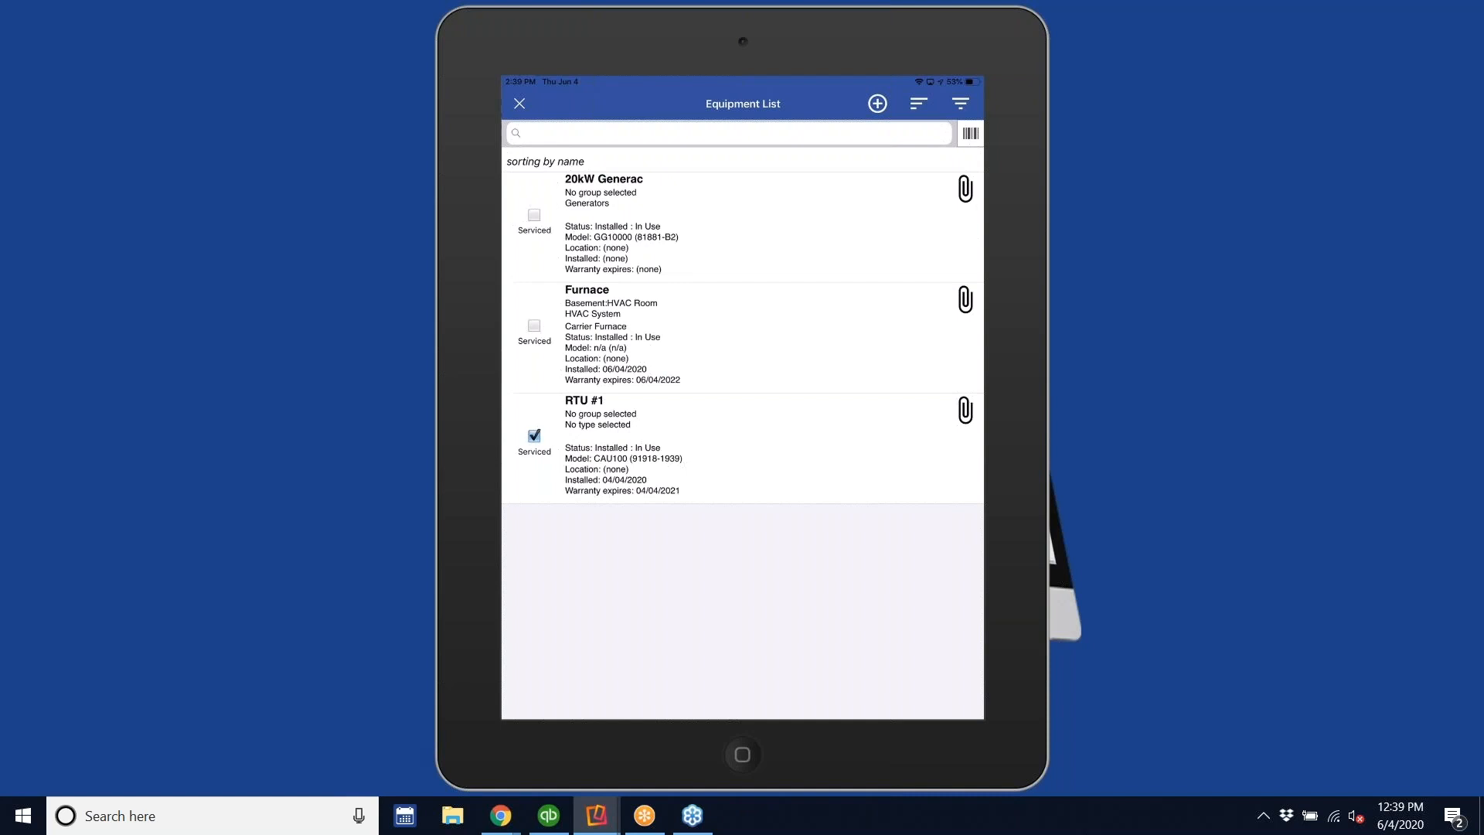
Open the Furnace equipment item and replace its model number with cah1000.
left_click(619, 332)
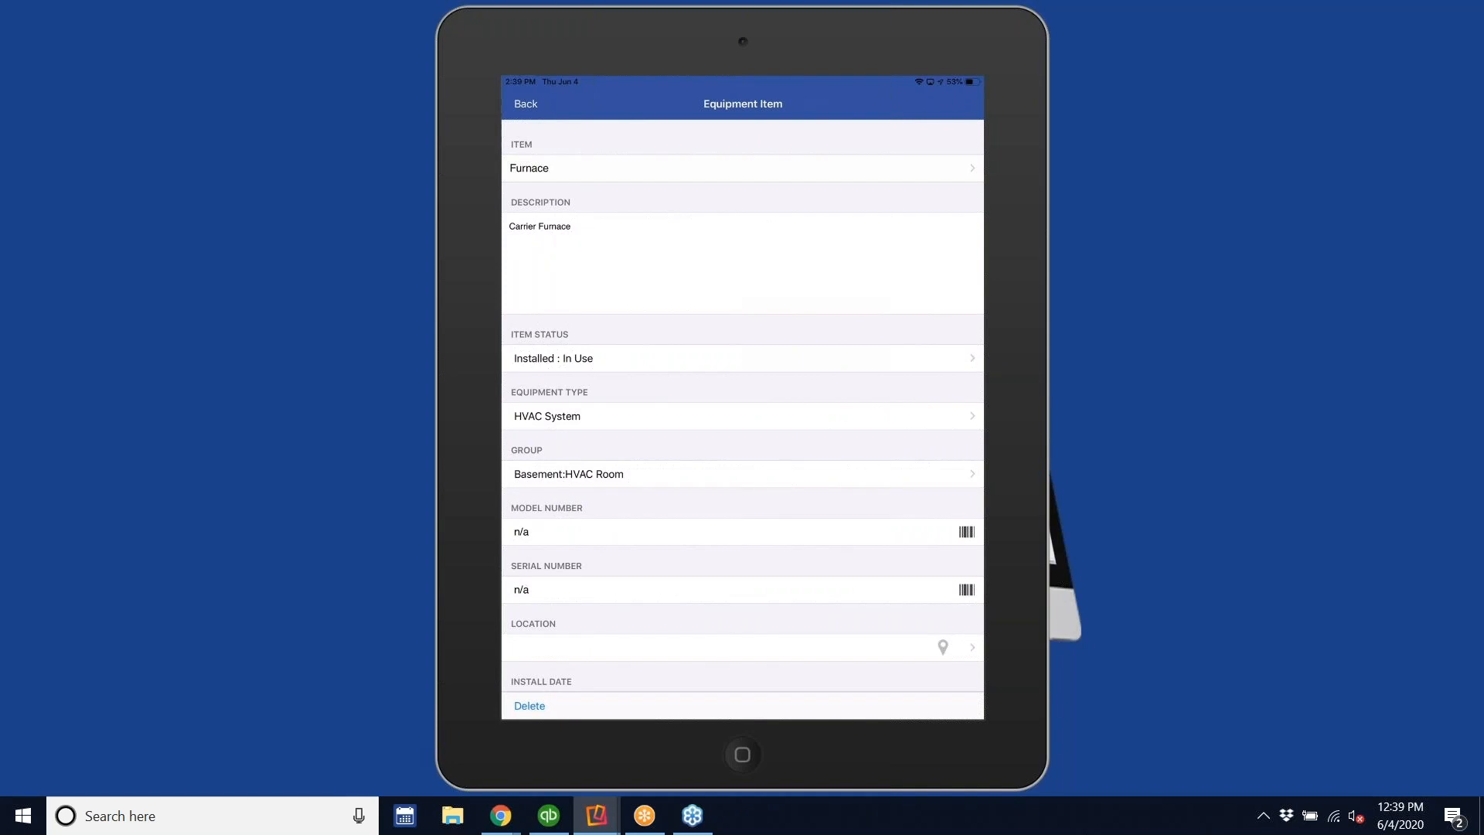
left_click(618, 532)
key("BackSpace")
key("BackSpace")
key("BackSpace")
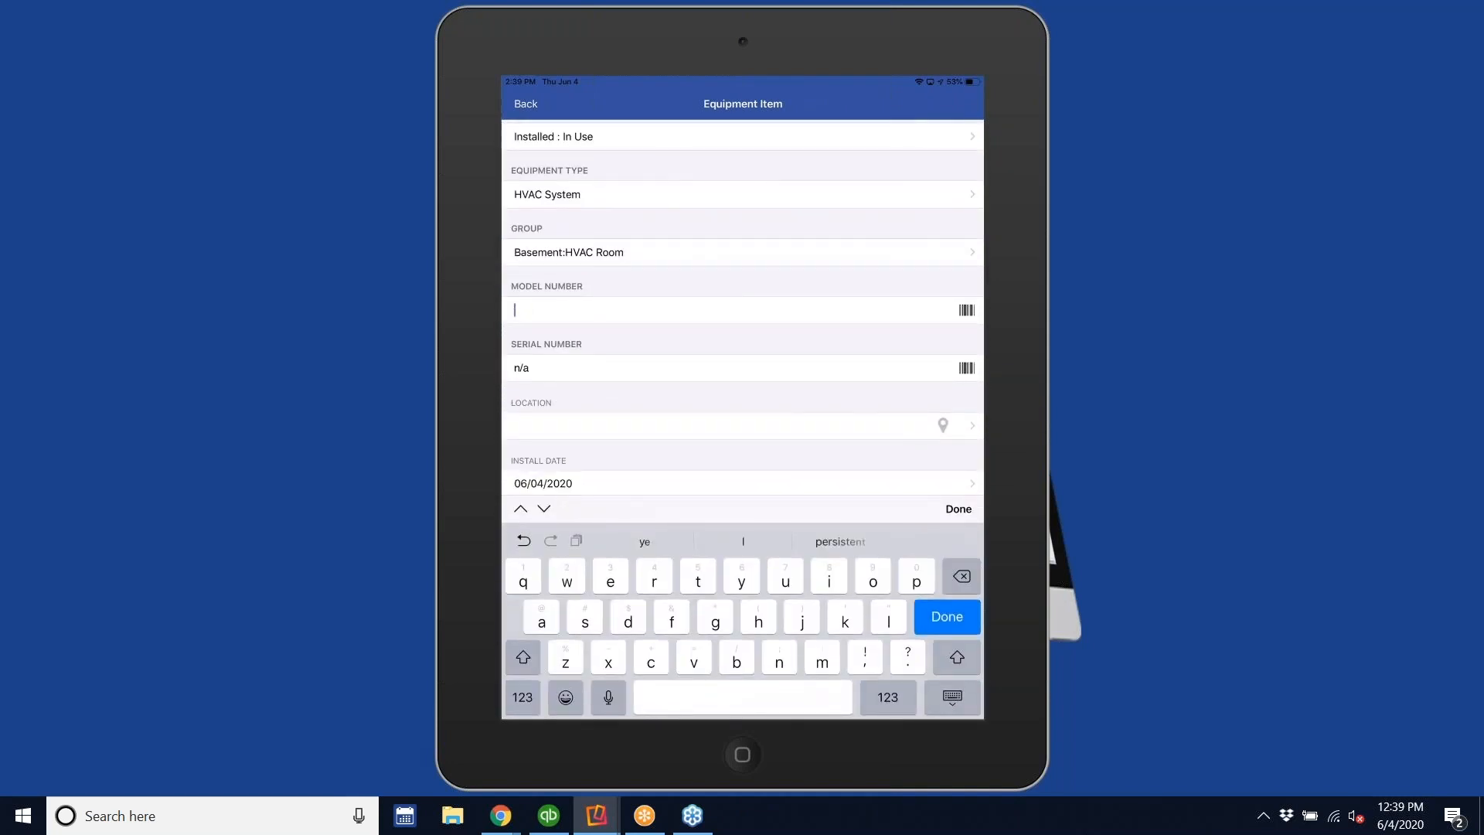
type("cah10")
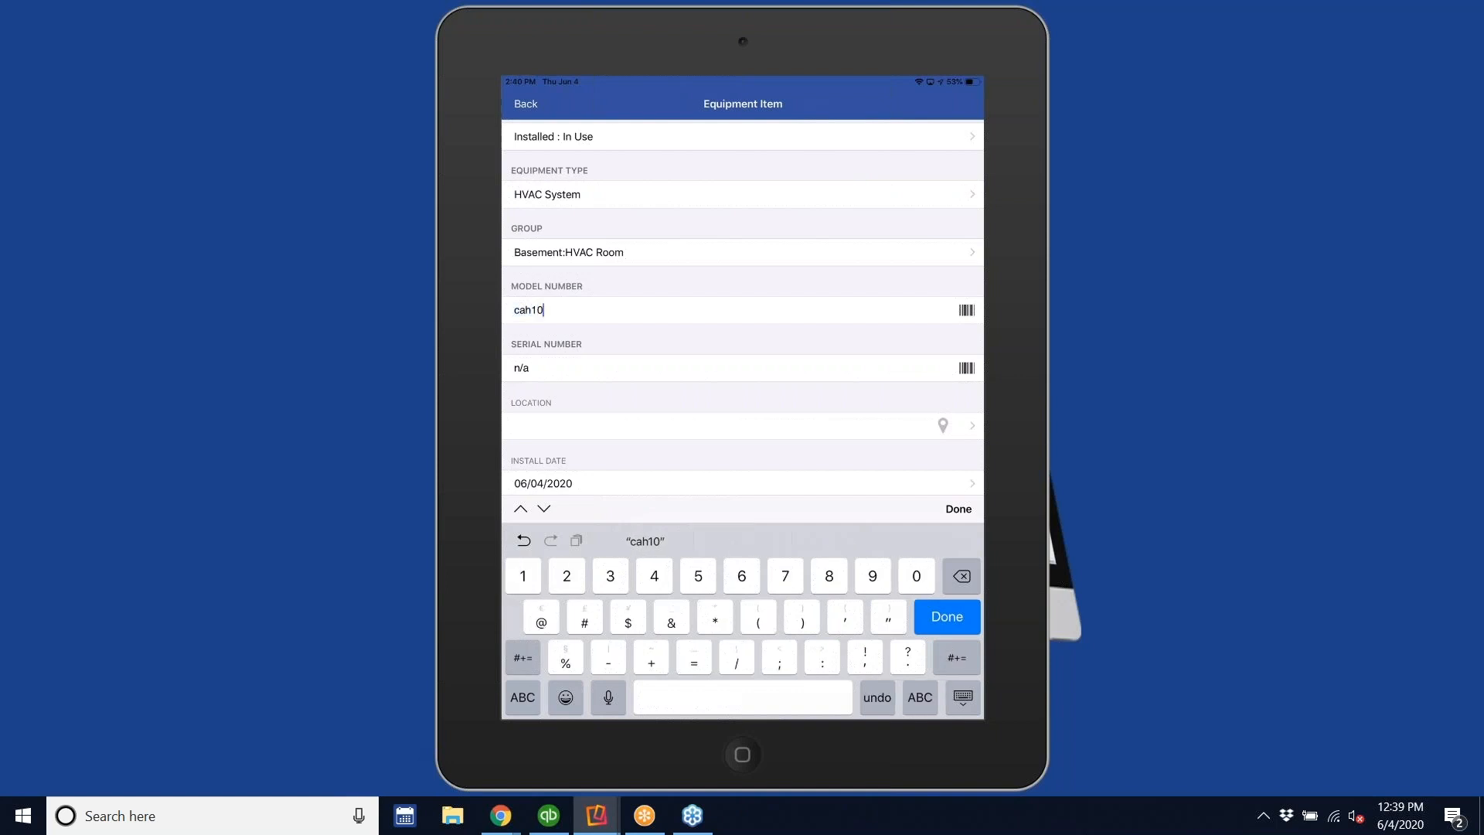
type("00")
key("Return")
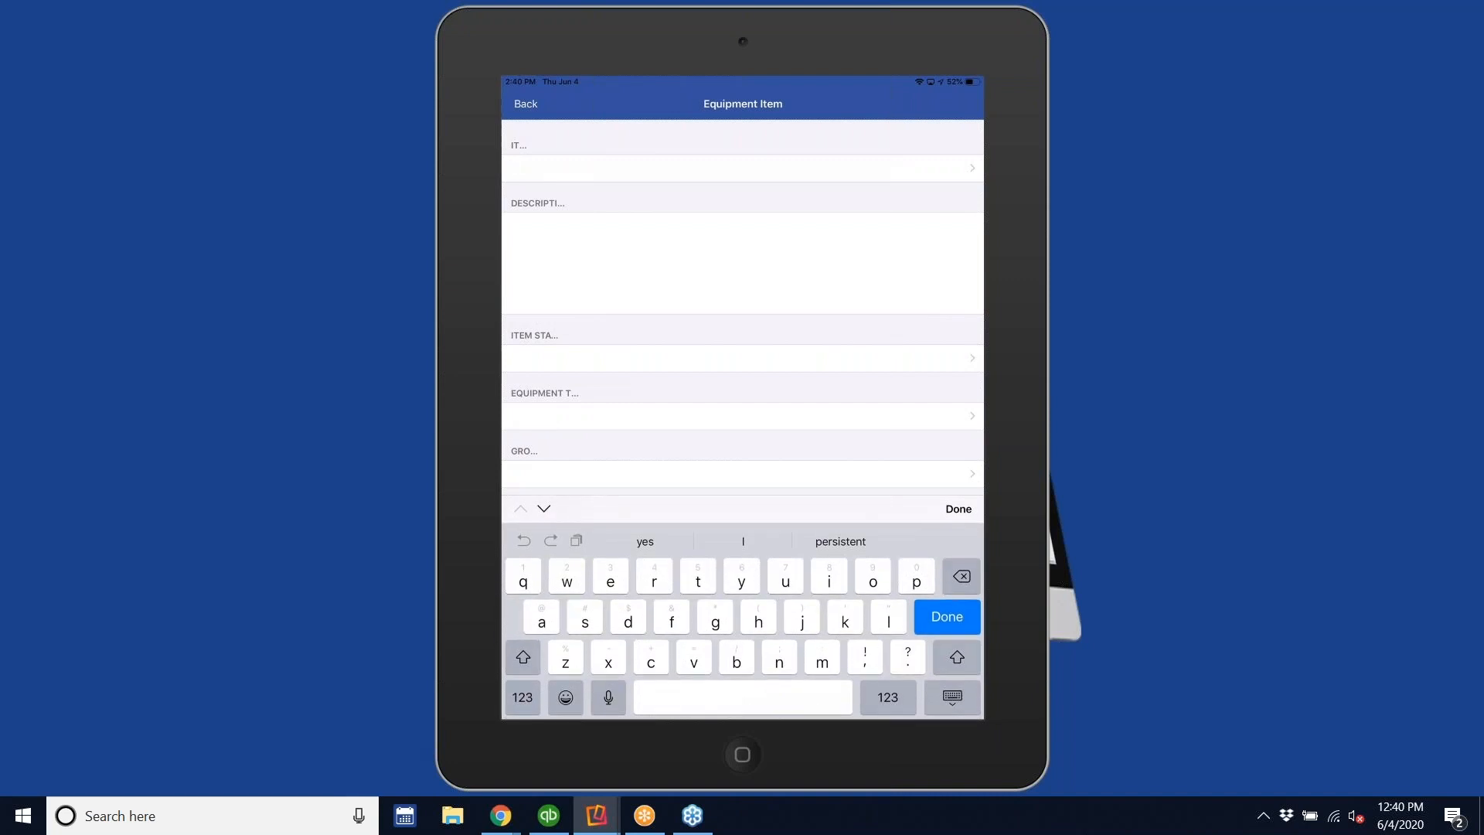
Name the new, blank equipment item Alarm Monitoring Panel.
type("Alarm")
type(" Montiro")
type("i")
key("BackSpace")
key("BackSpace")
key("BackSpace")
key("BackSpace")
key("BackSpace")
type("itoring ")
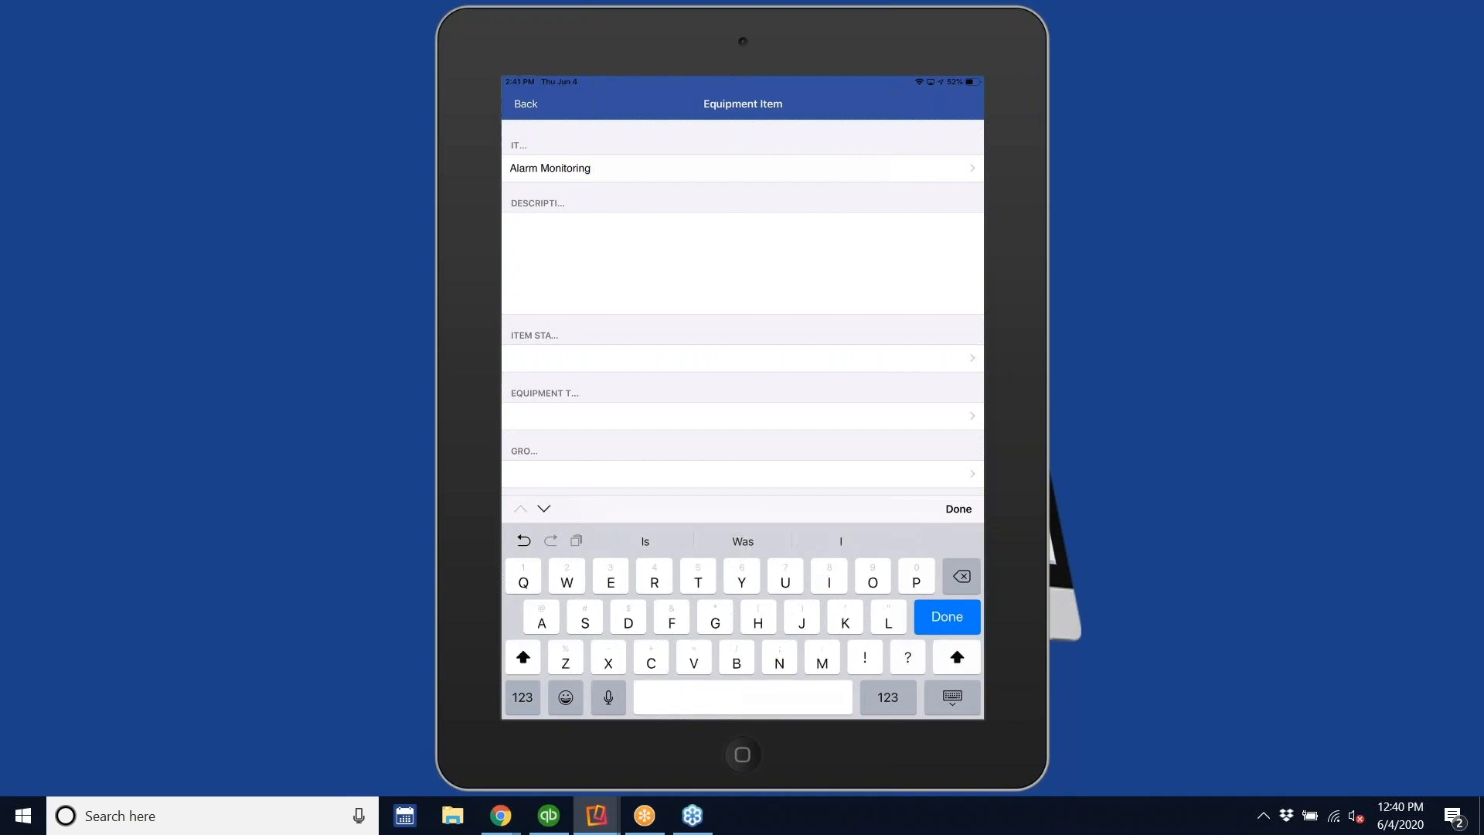
type("Panl")
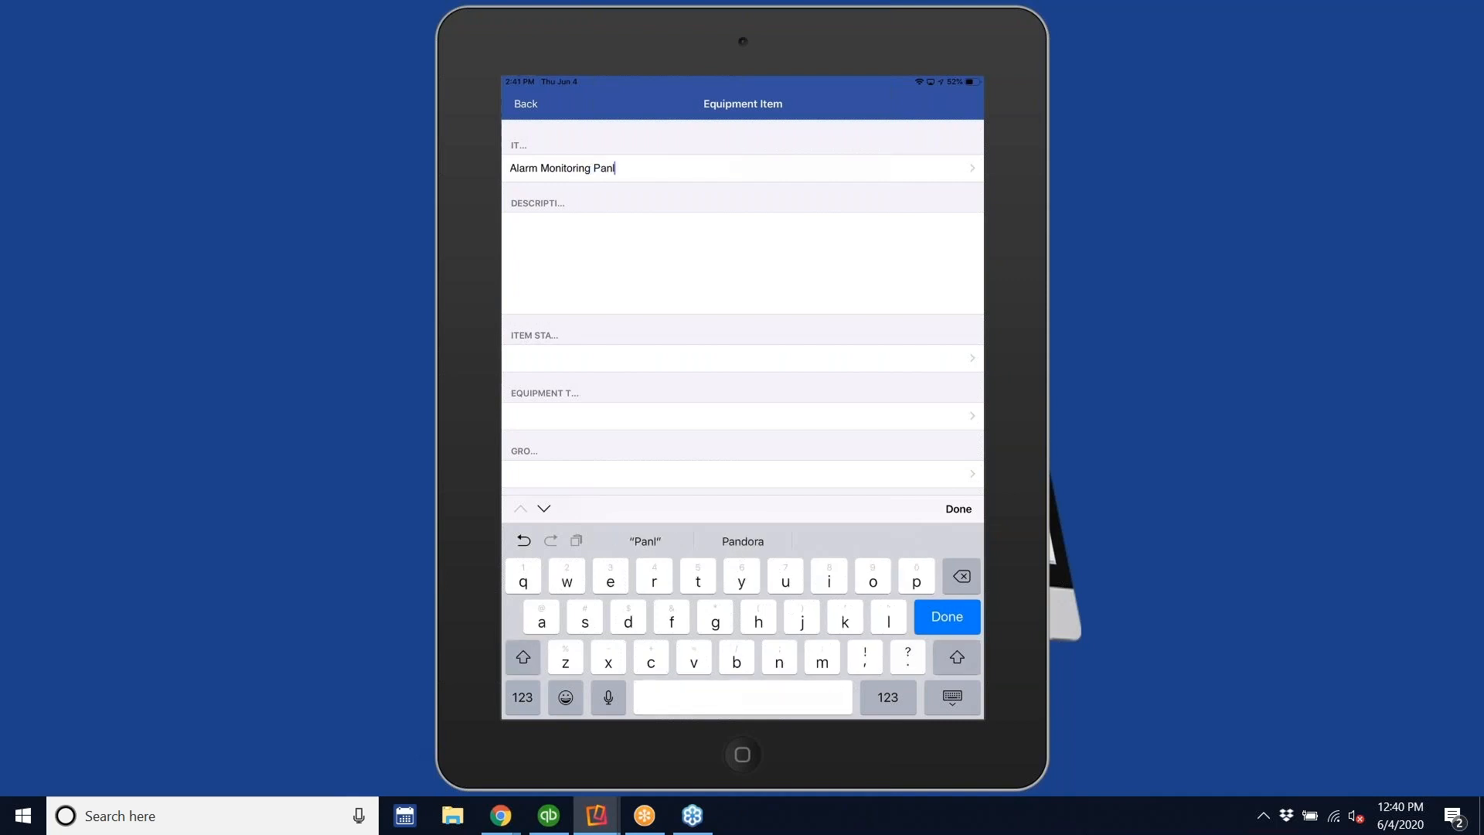
type("e")
left_click(742, 263)
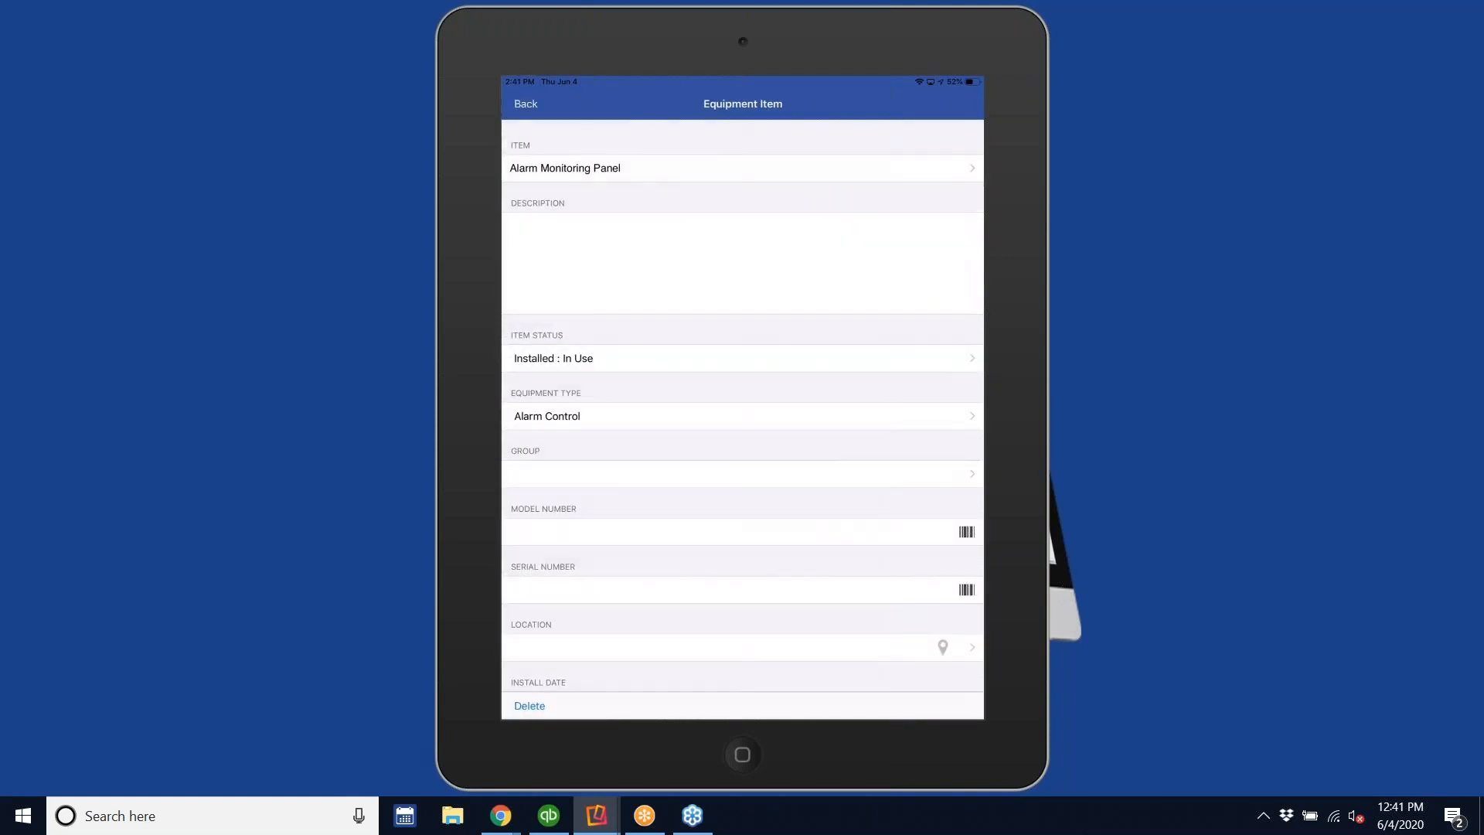
Add a Main Entry subgroup under the 1st Floor equipment group and assign it as the alarm panel's group.
scroll(742, 418, "down", 2)
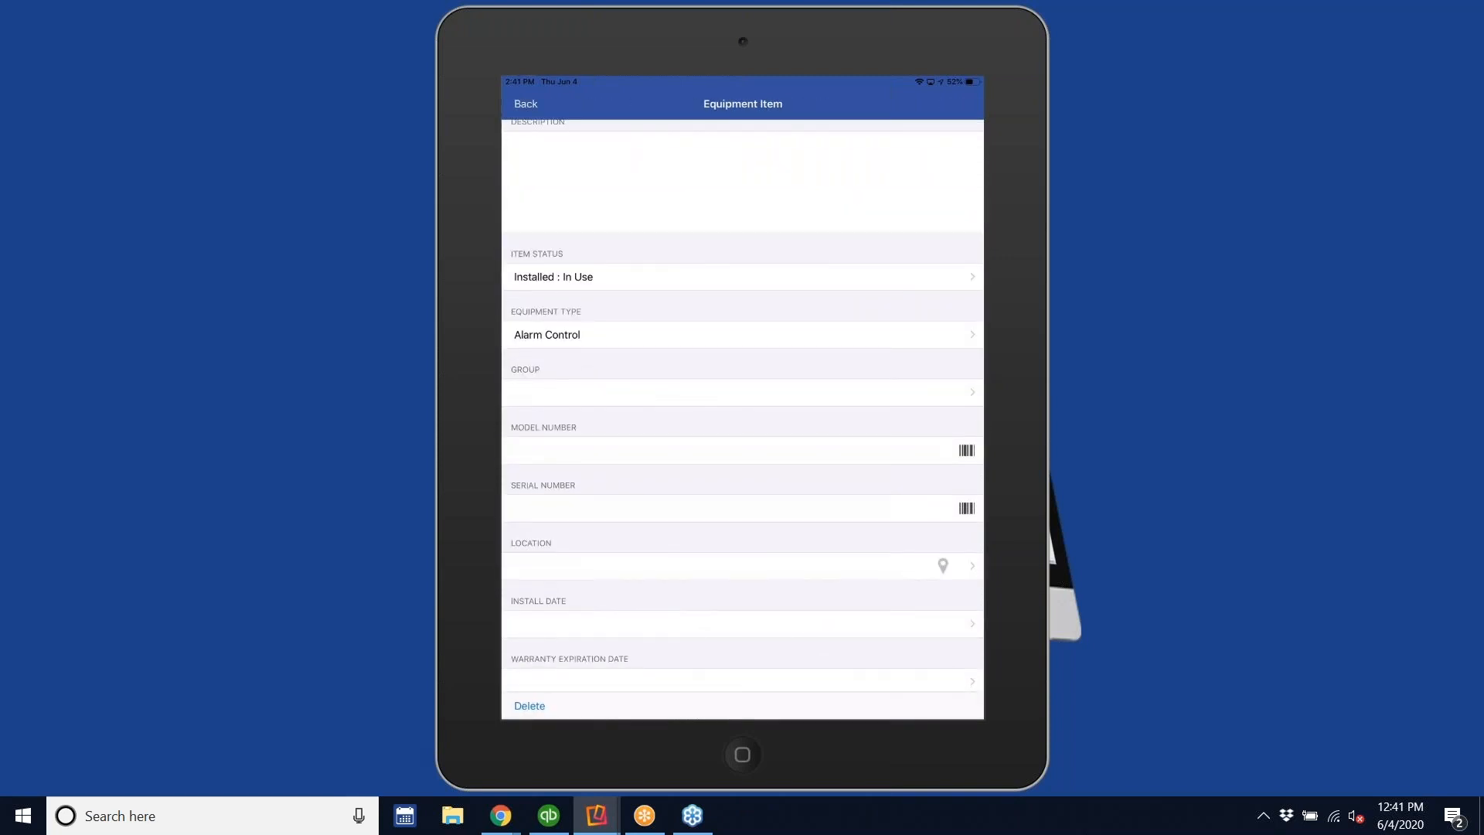
left_click(742, 393)
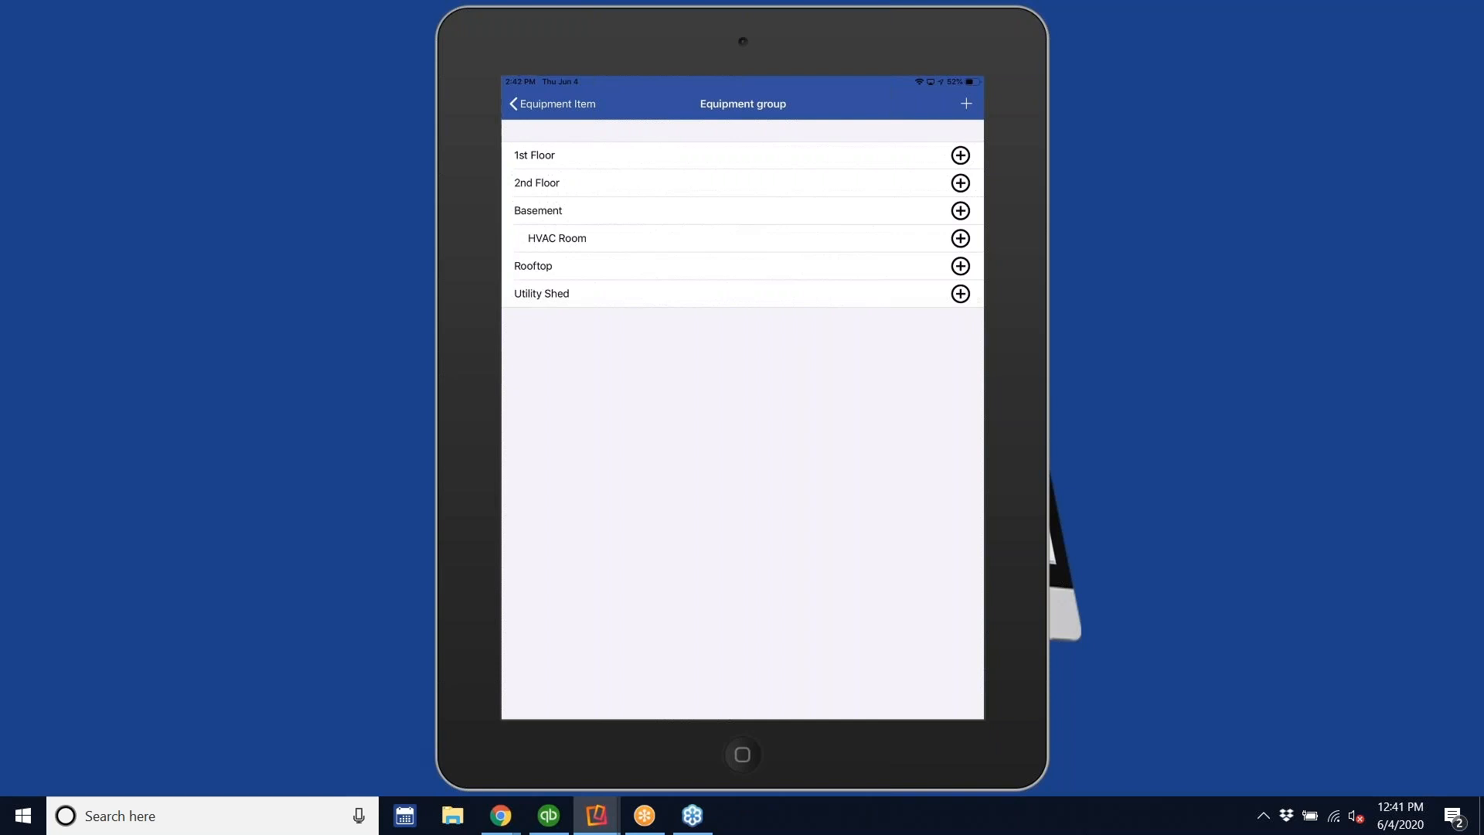
left_click(960, 155)
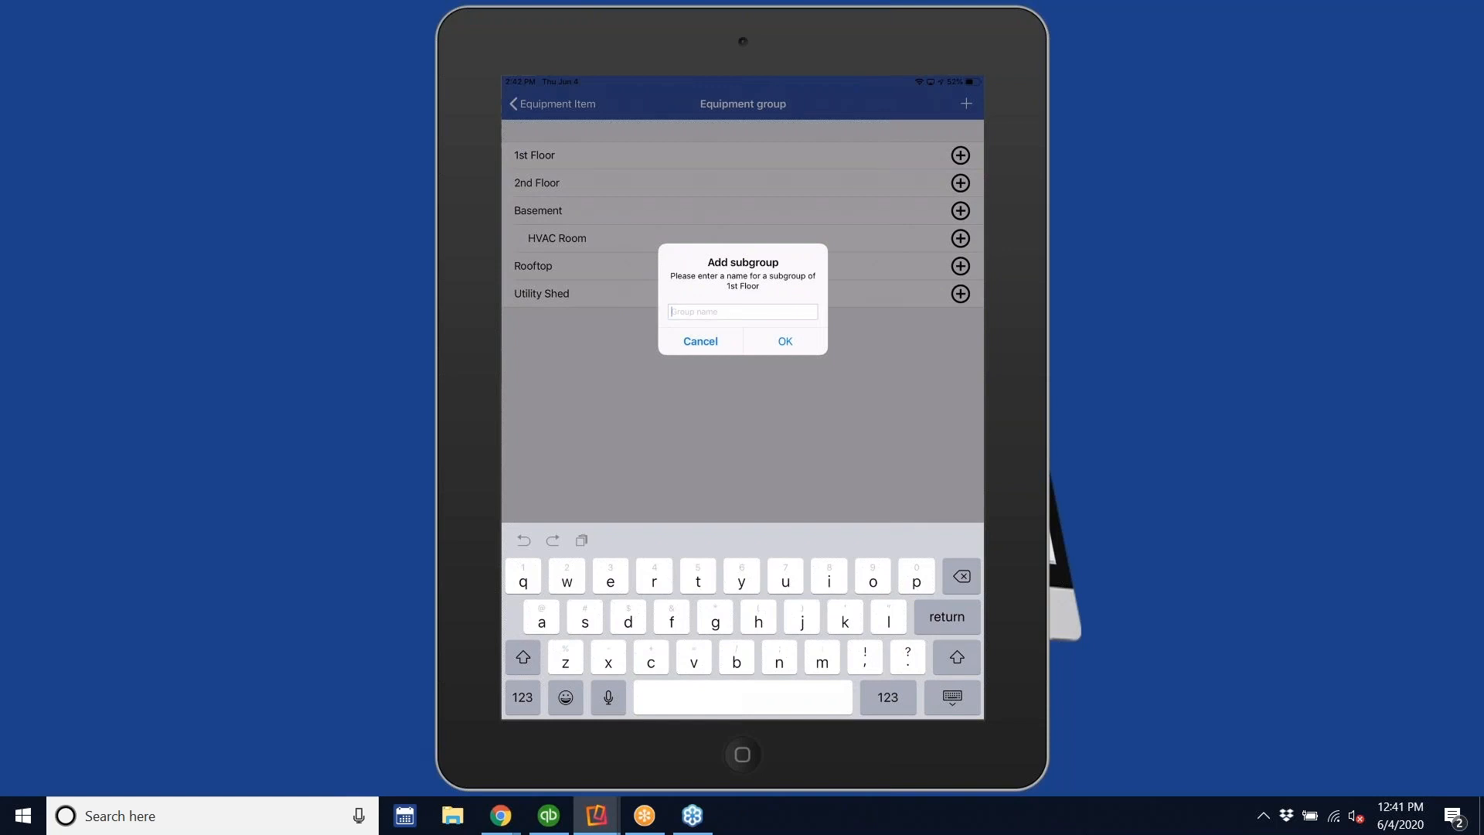
type("ai")
key("BackSpace")
key("BackSpace")
type("M")
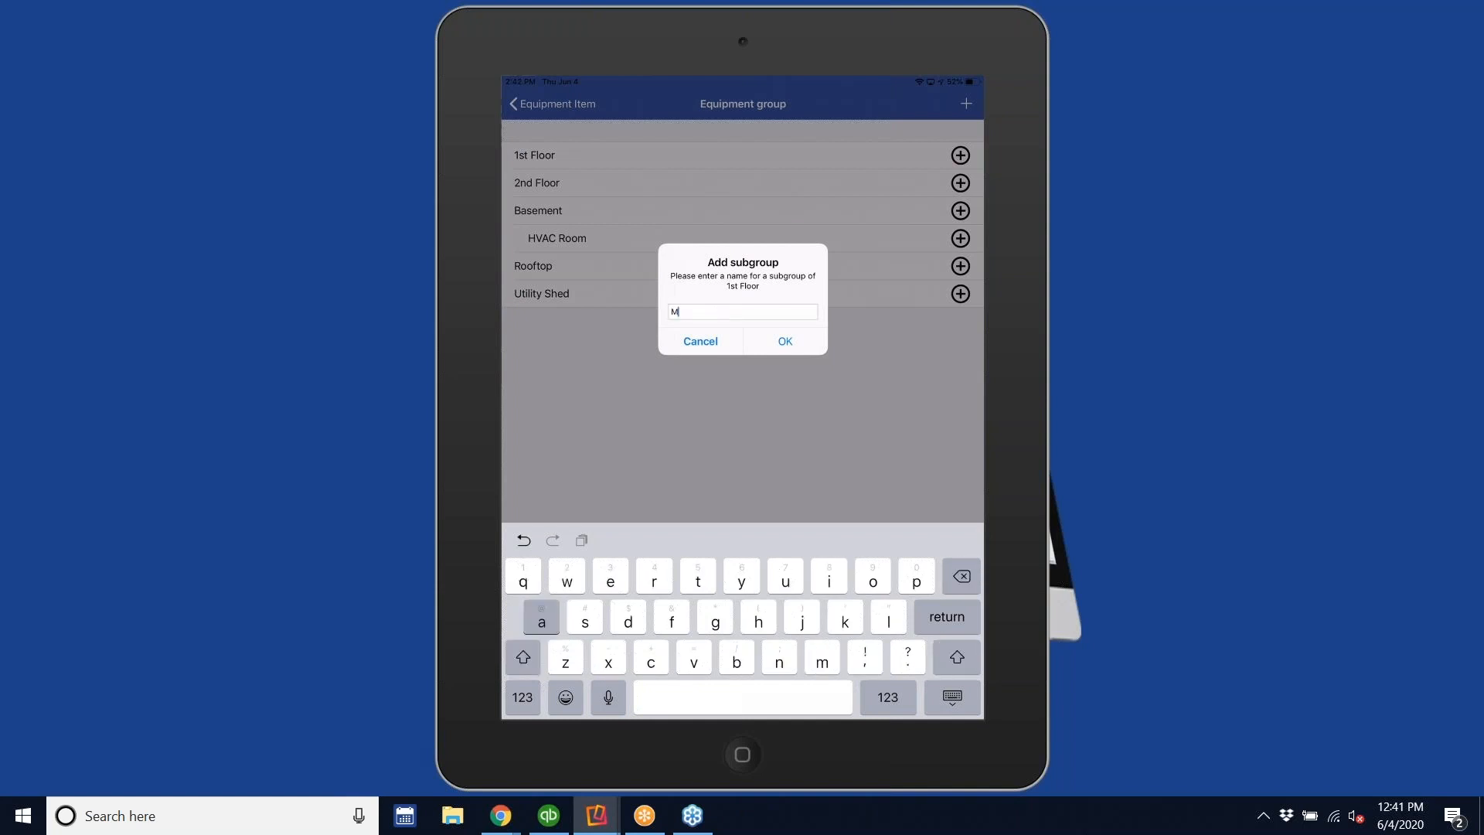
type("ain E")
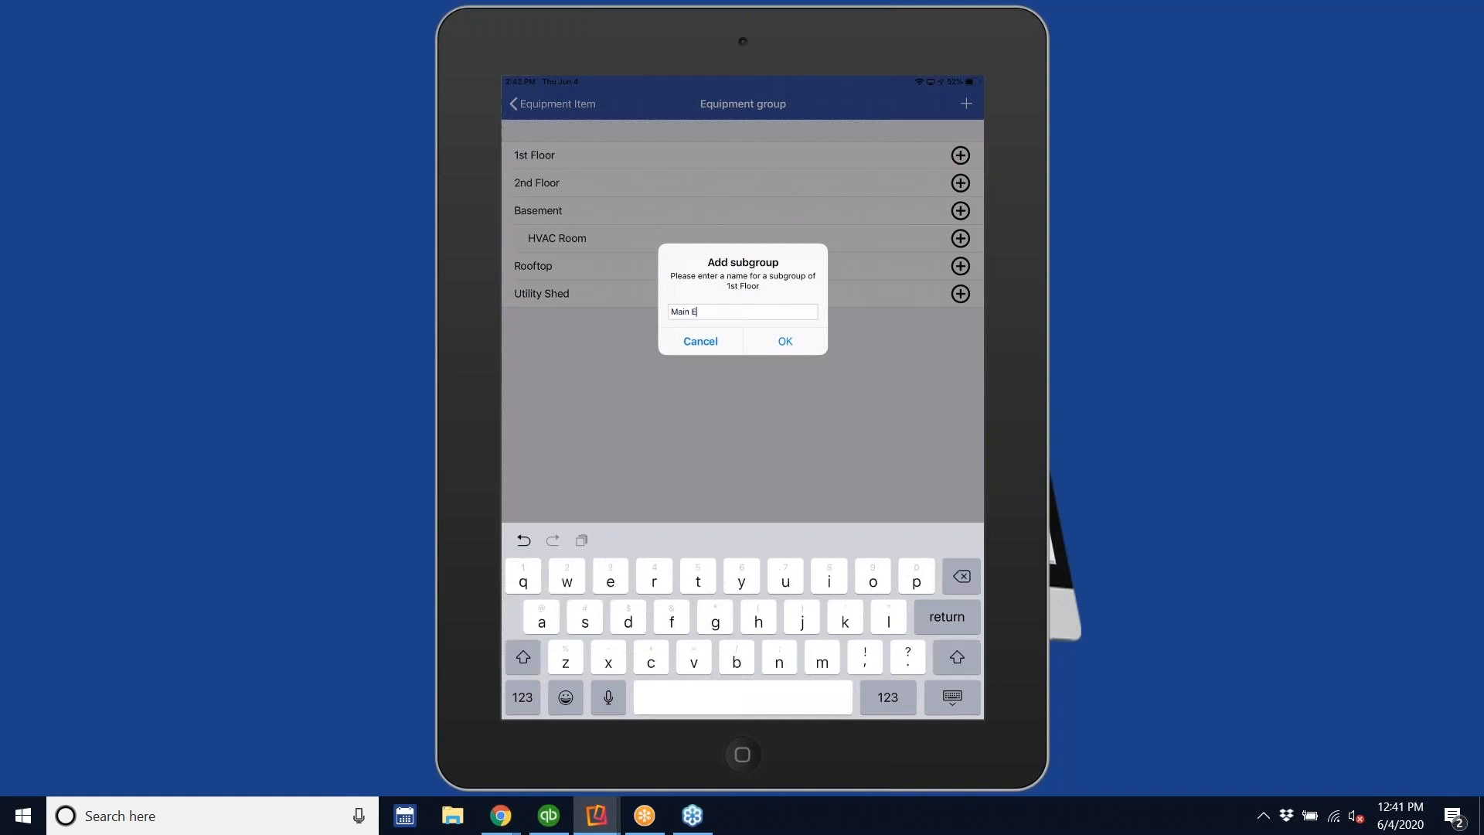
type("ntry")
key("Return")
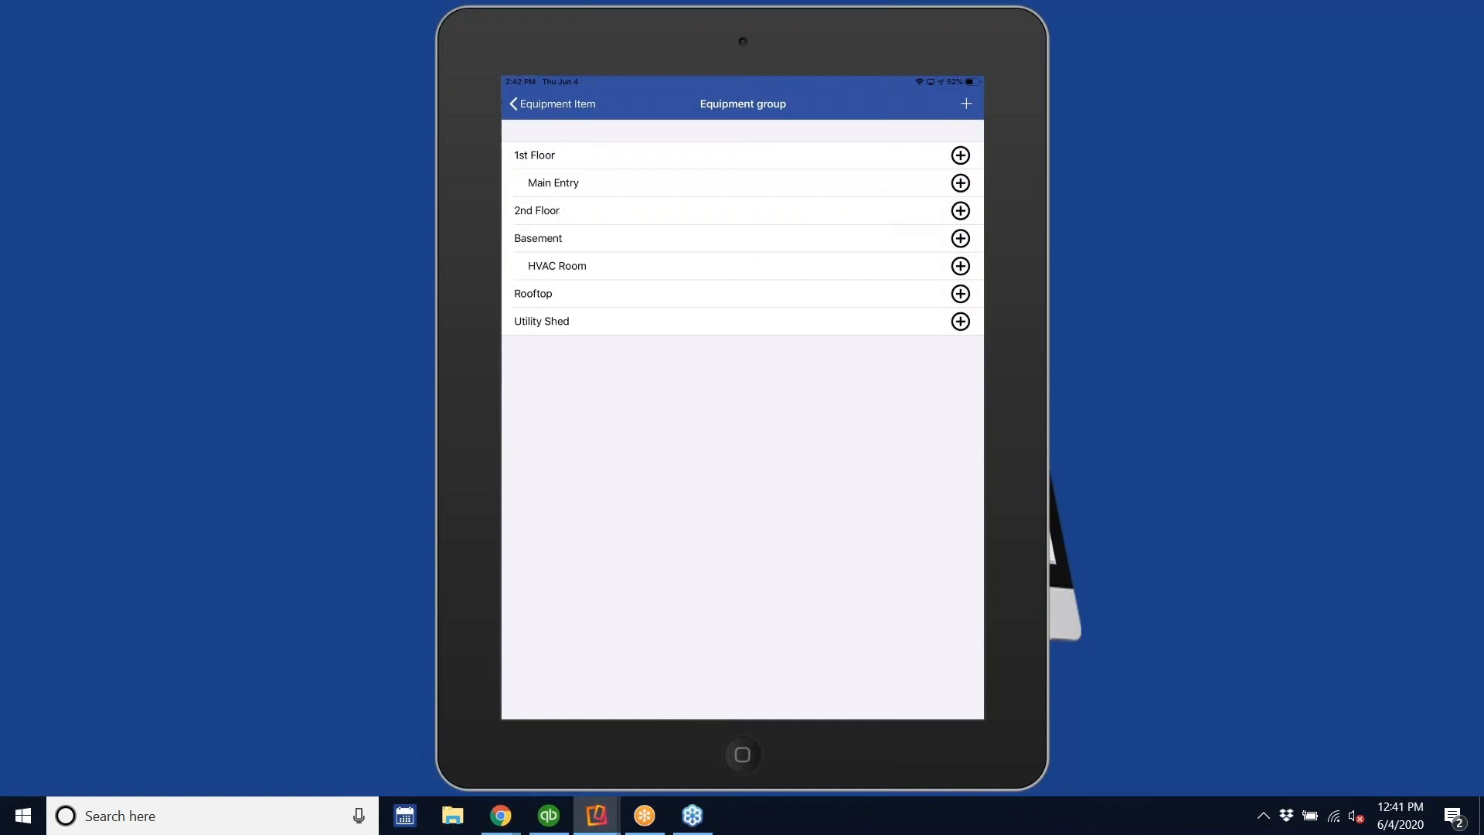
left_click(553, 182)
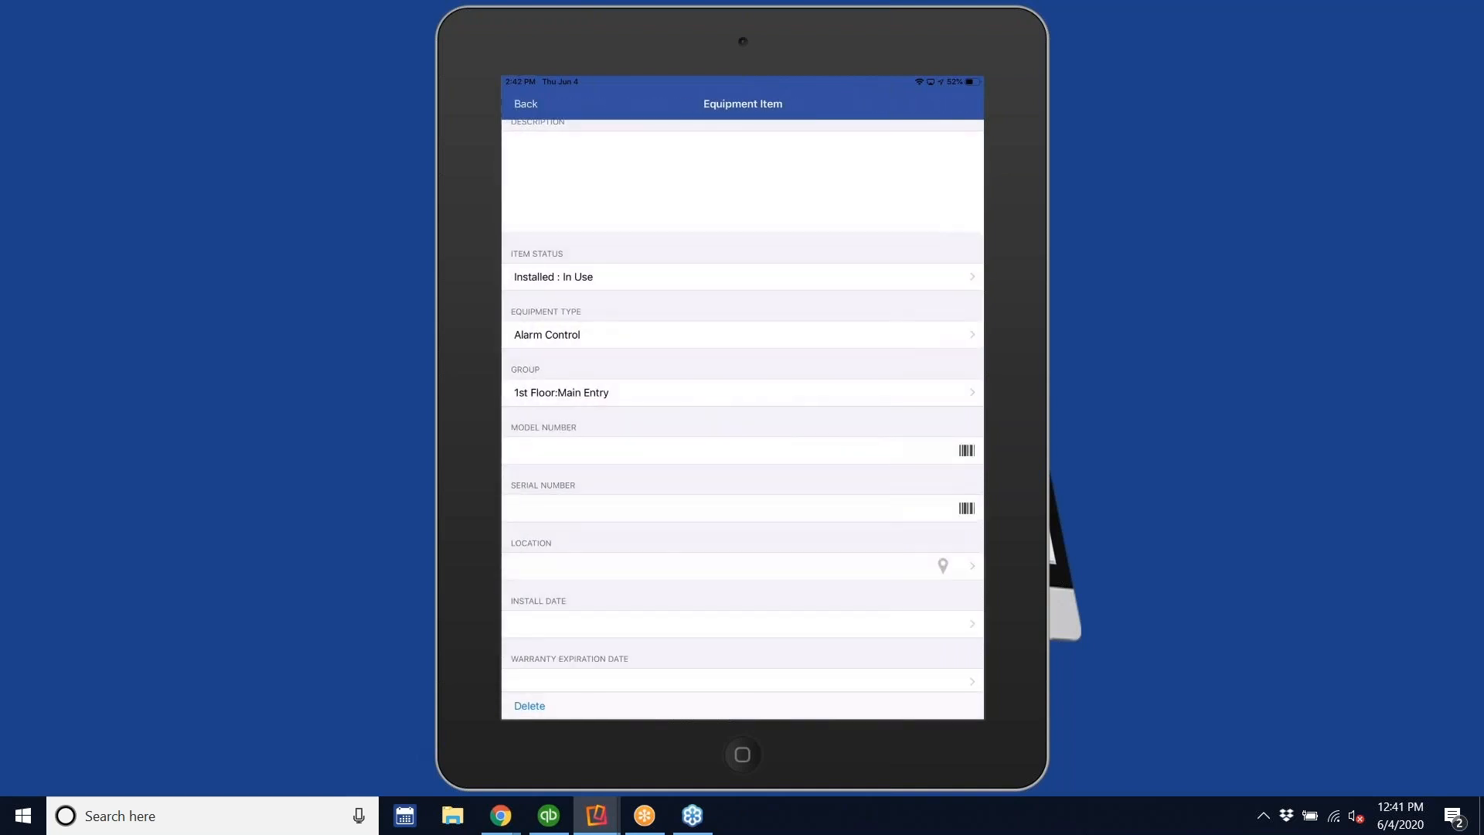
Enter ACP1000 as the alarm panel's model number and 10091 as its serial number.
left_click(696, 451)
type("ACP")
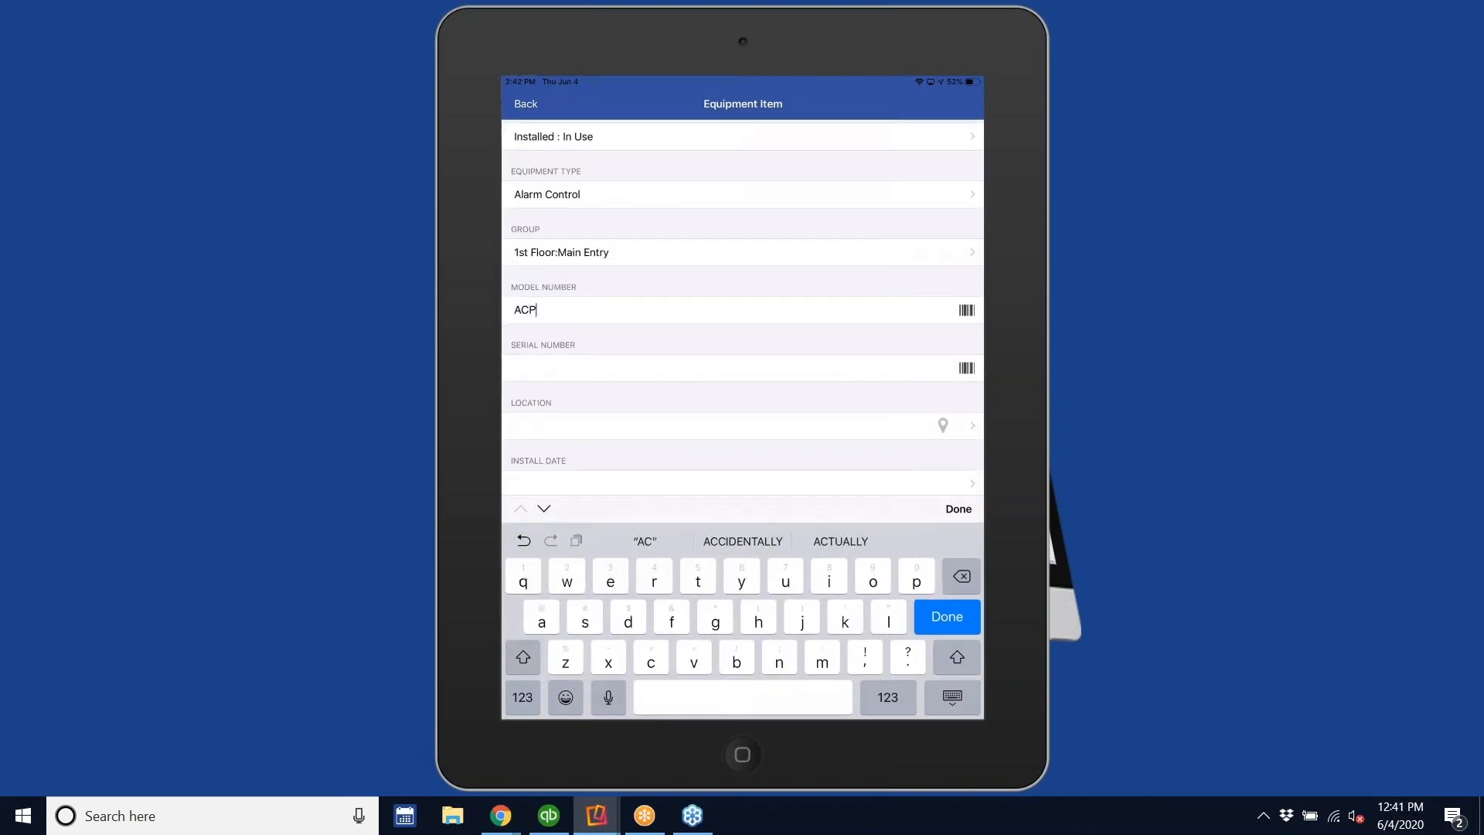
type("1000")
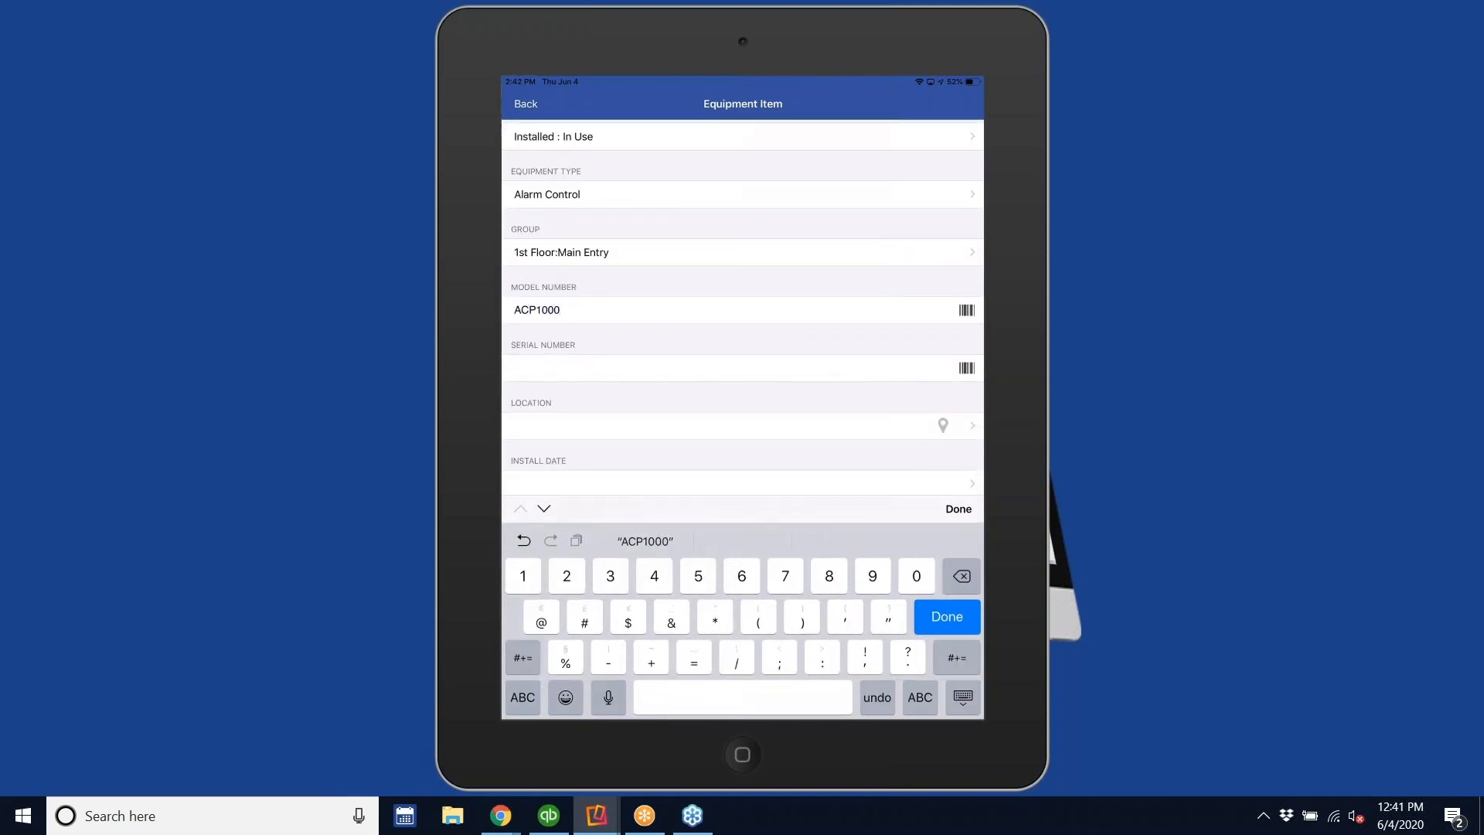
left_click(695, 367)
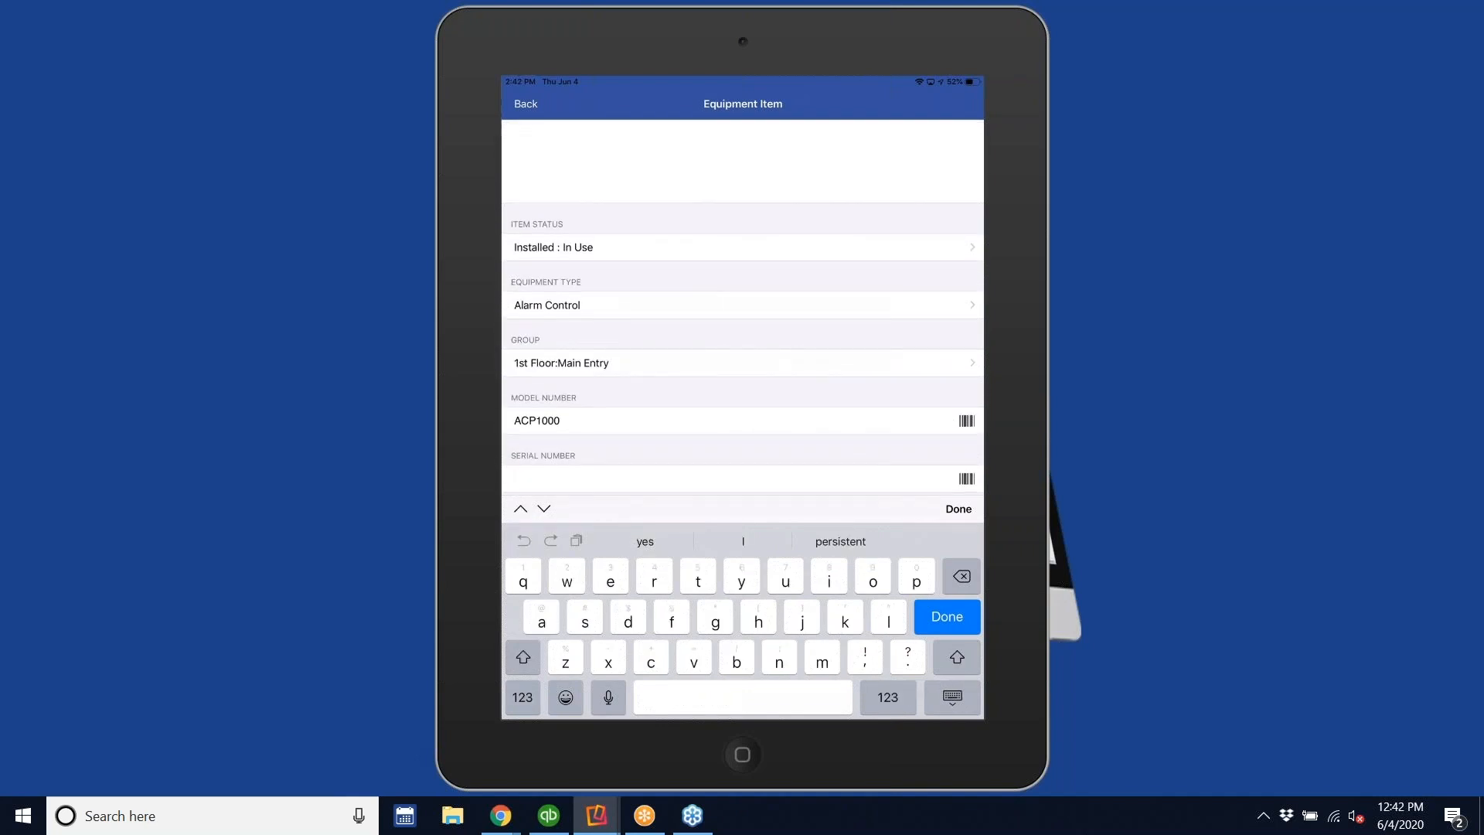
type("10091")
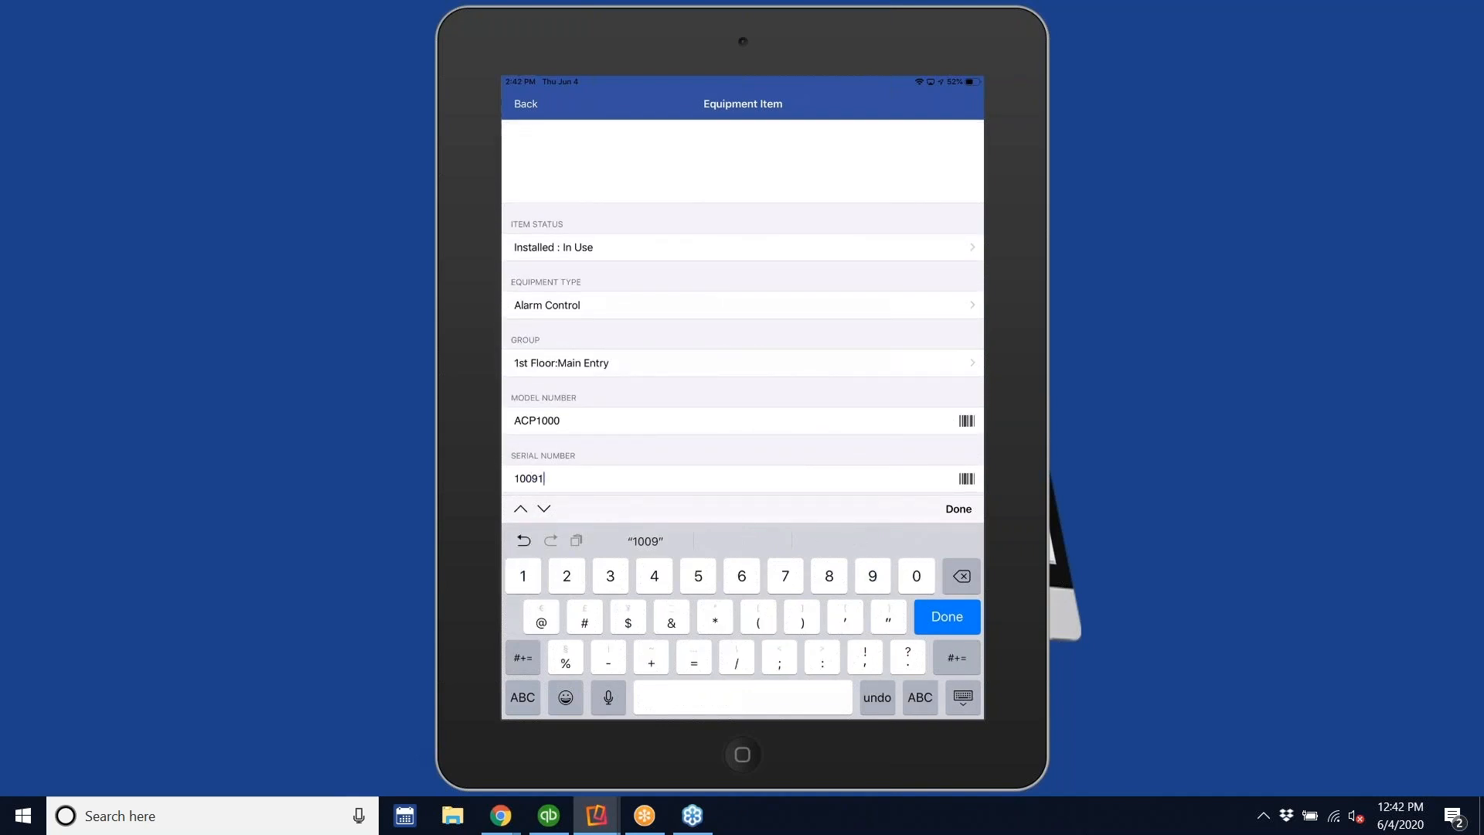
left_click(920, 698)
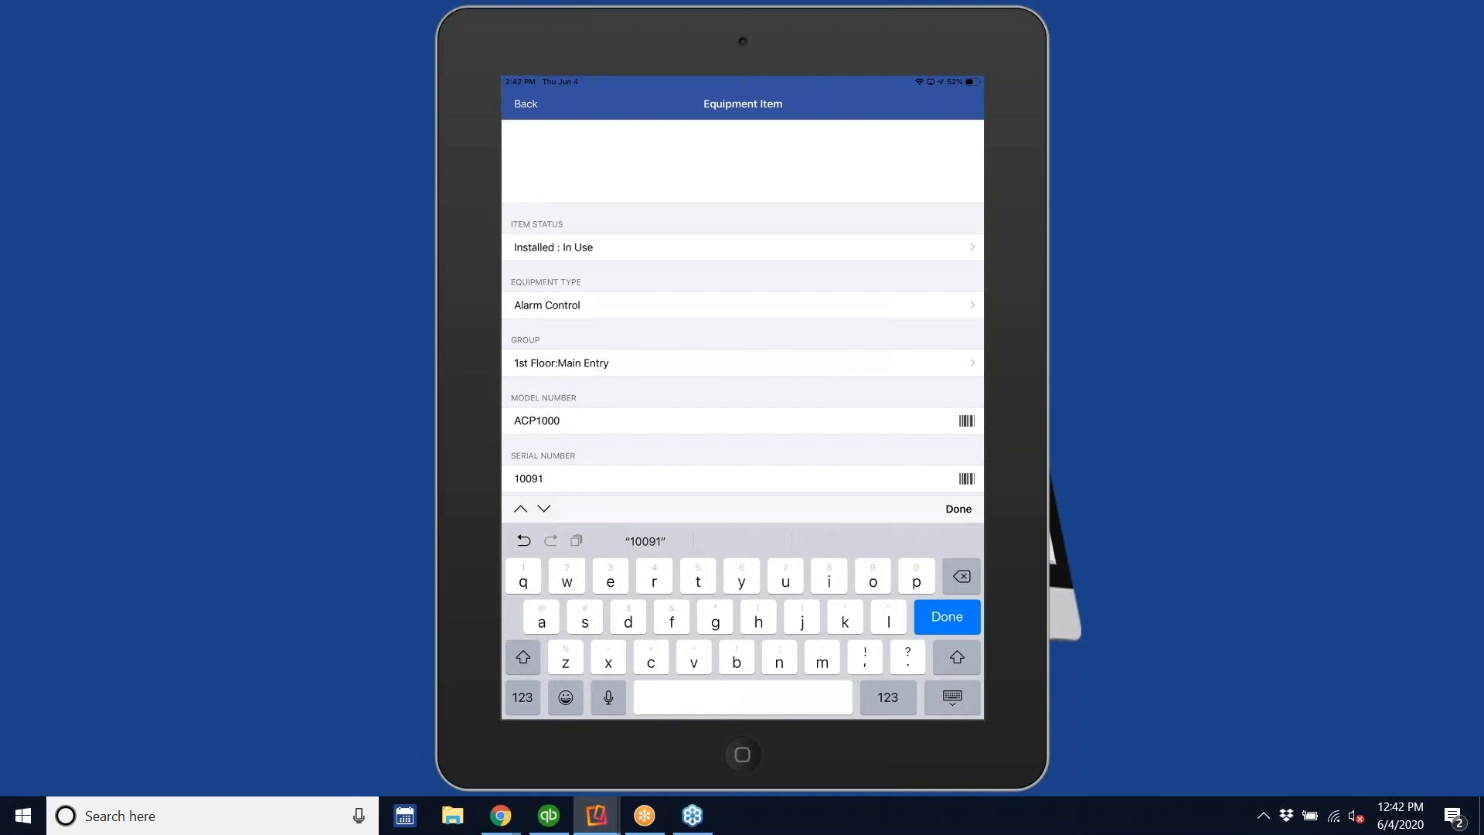
scroll(742, 309, "down", 4)
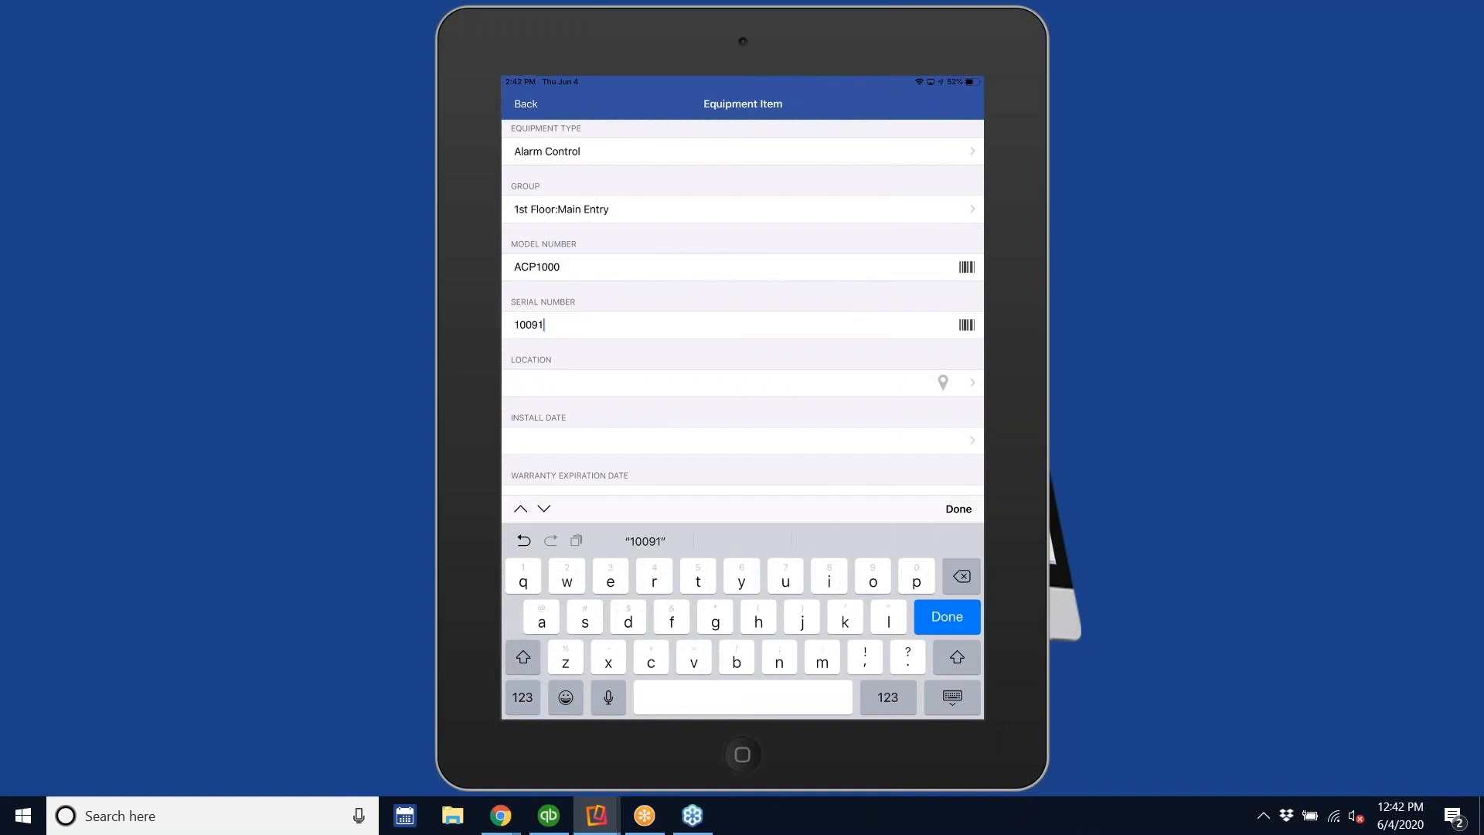
Look over the saved location choices and enter "Behind fern, left corner of room" as the alarm panel's location.
left_click(735, 382)
left_click(541, 103)
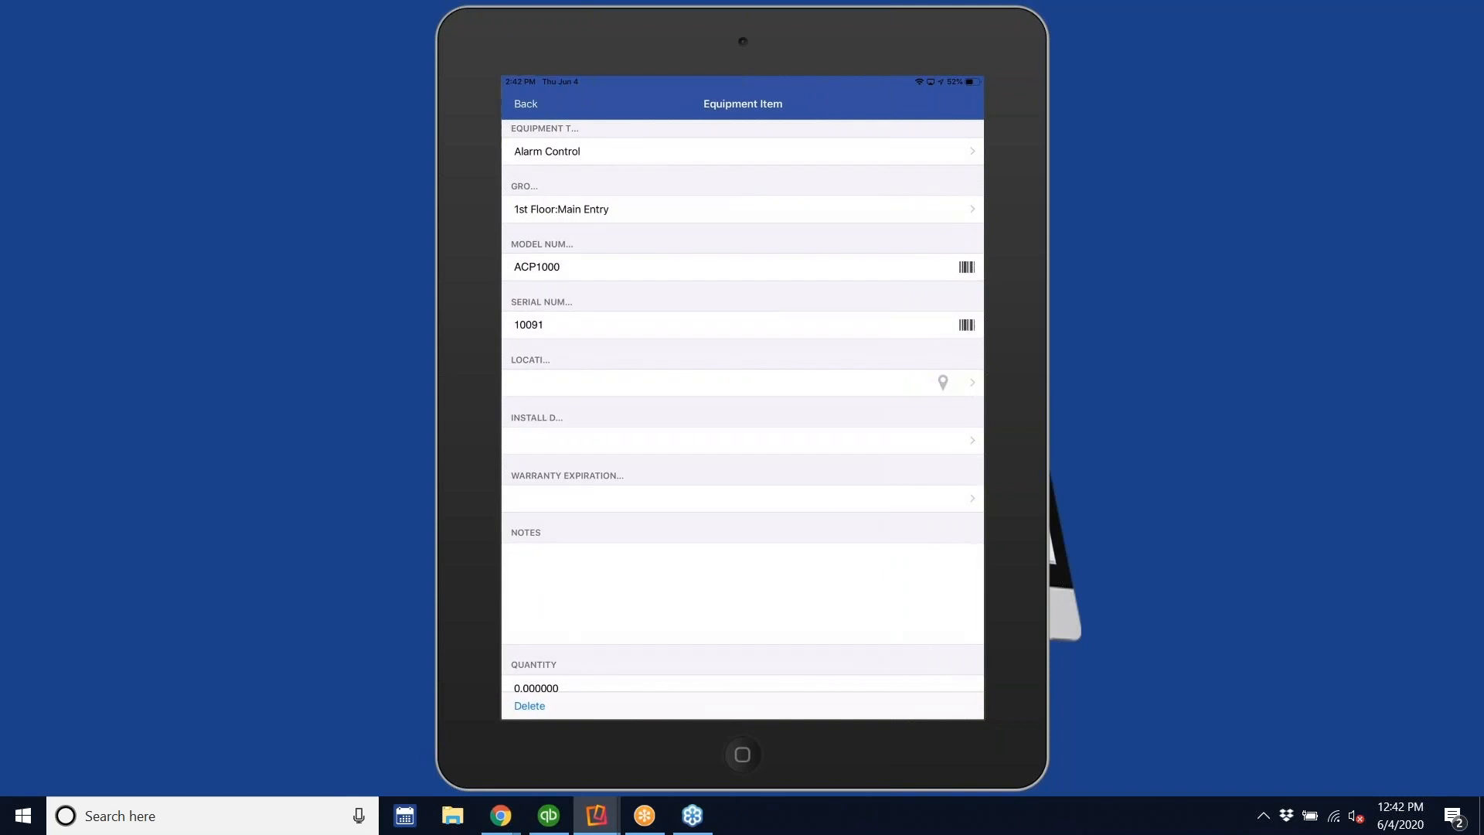
left_click(734, 383)
left_click(541, 103)
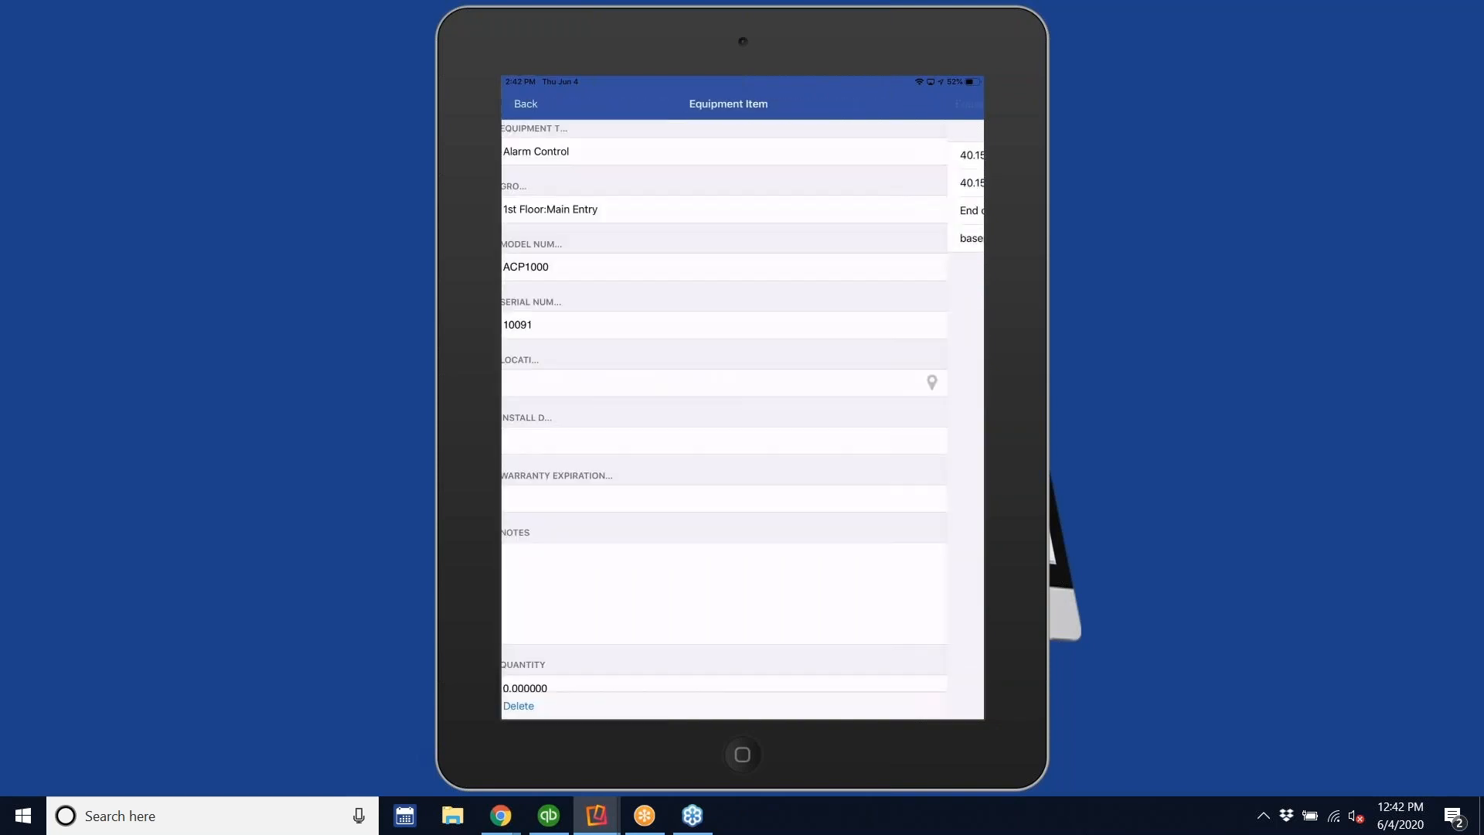
left_click(734, 382)
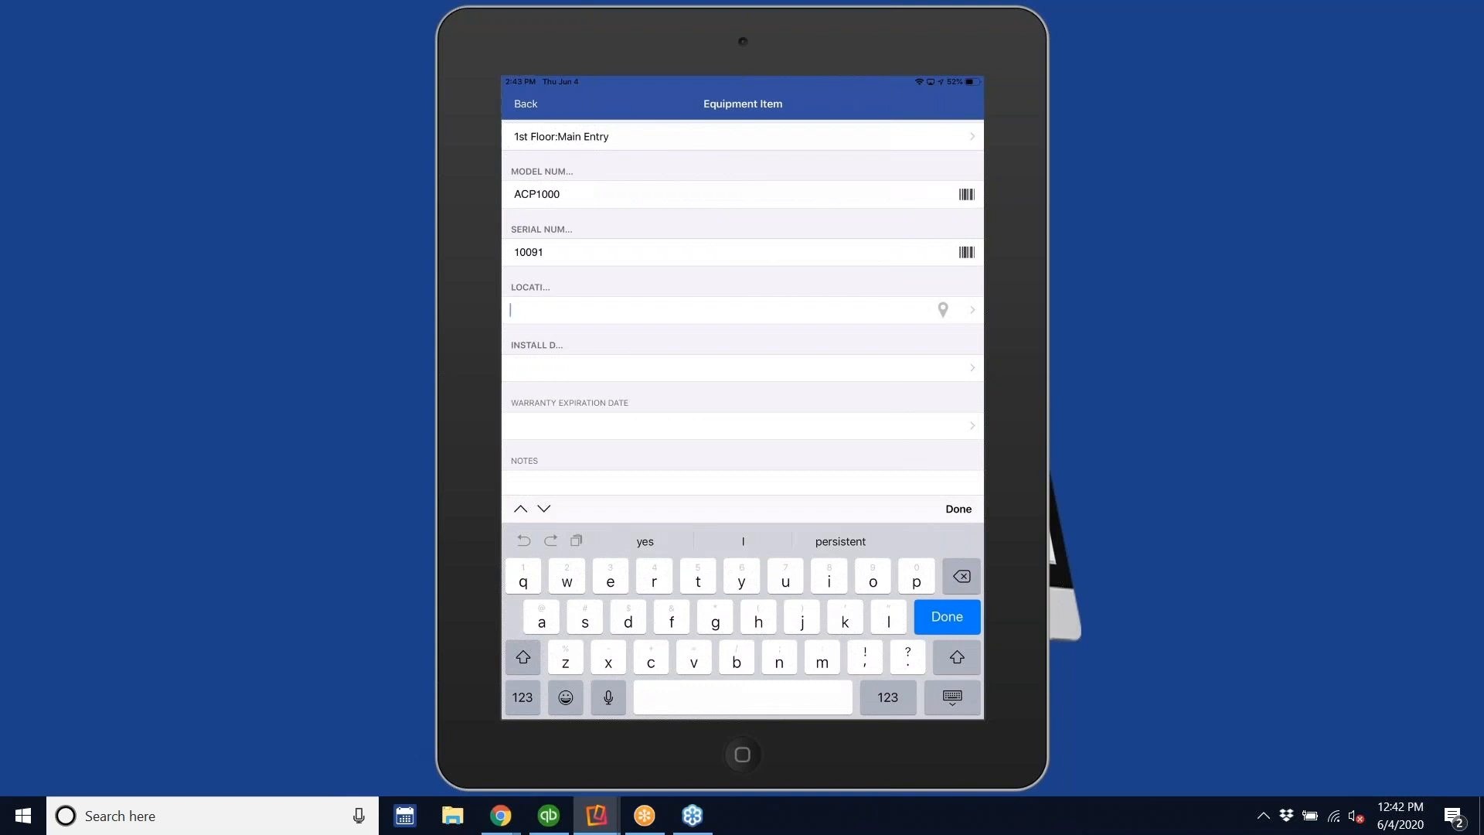
key("shift")
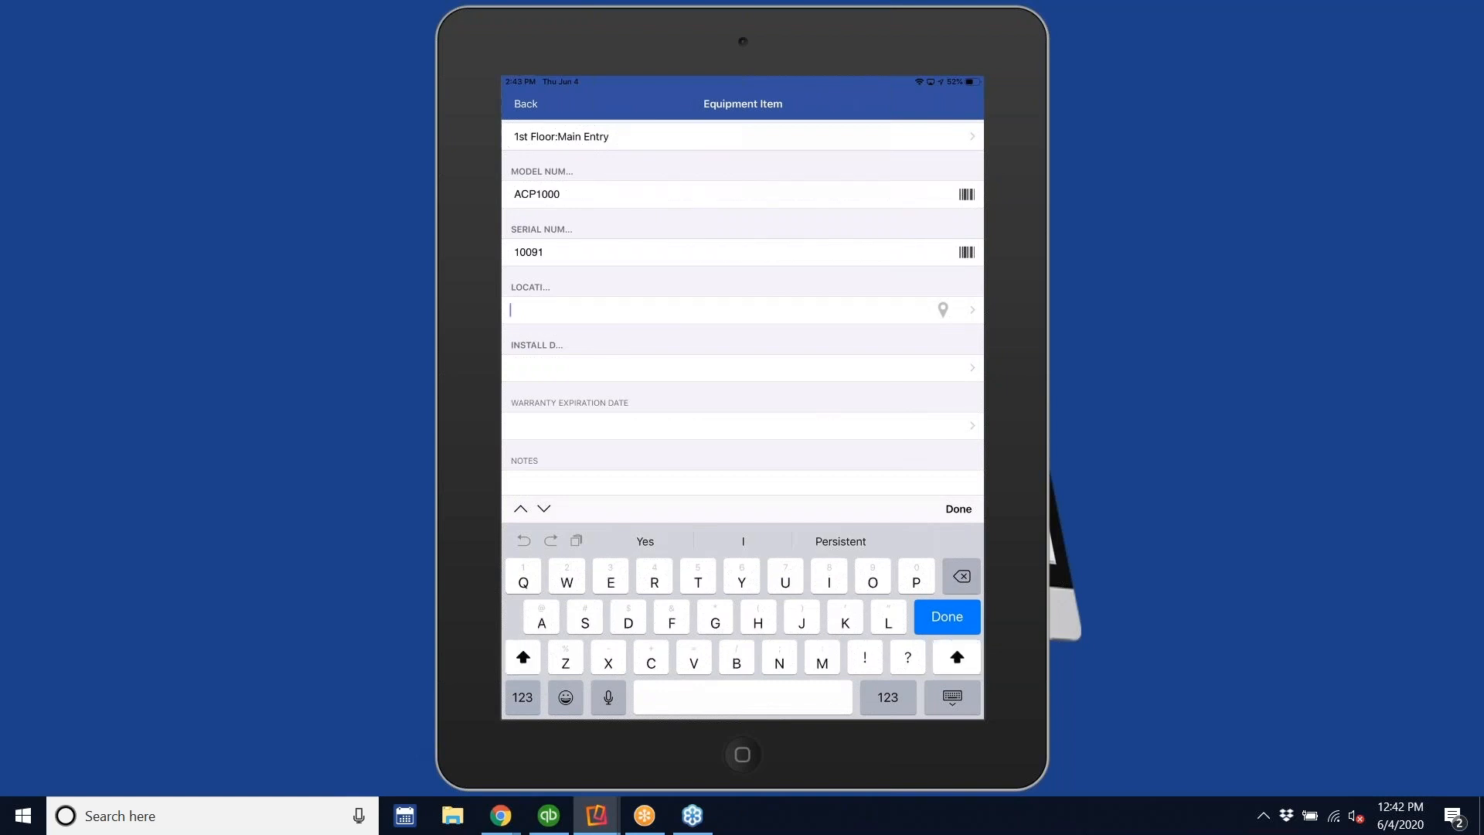
type("Behind fern, left corner of room")
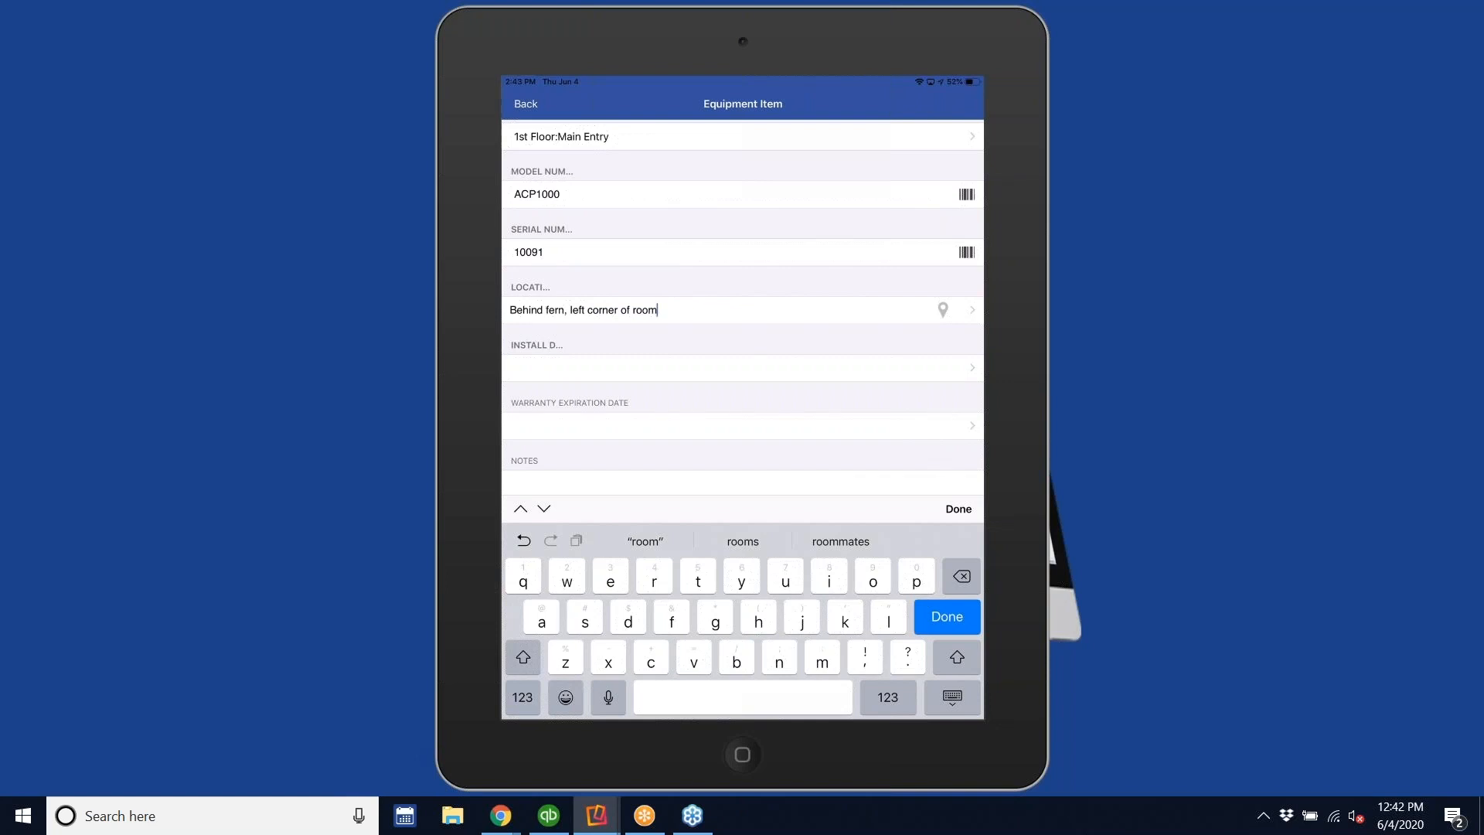
Set the location to the device's current GPS coordinates, the install date to 06/04/2020 and the warranty expiration date to 06/04/2023.
left_click(943, 310)
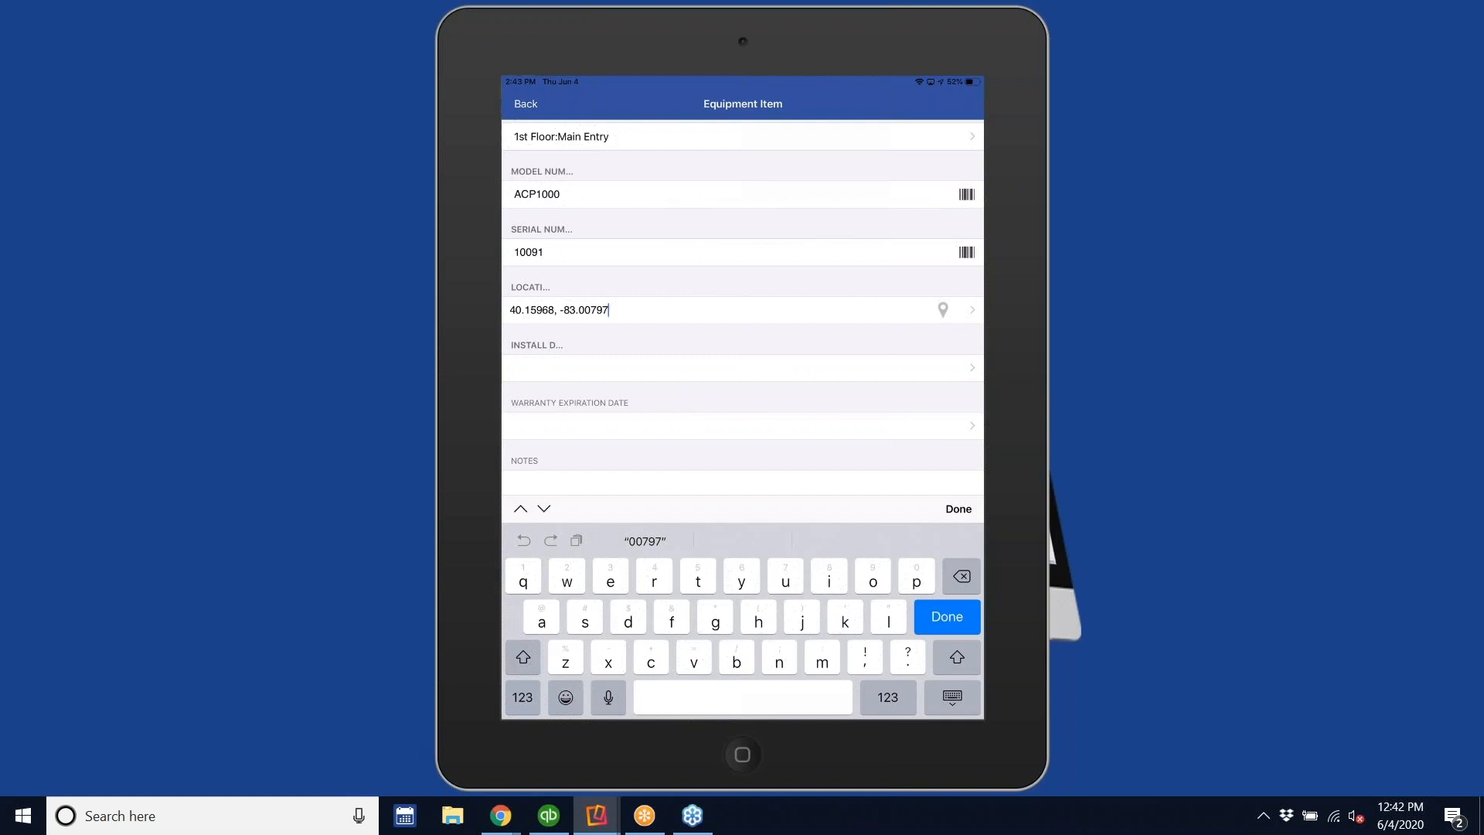
left_click(742, 368)
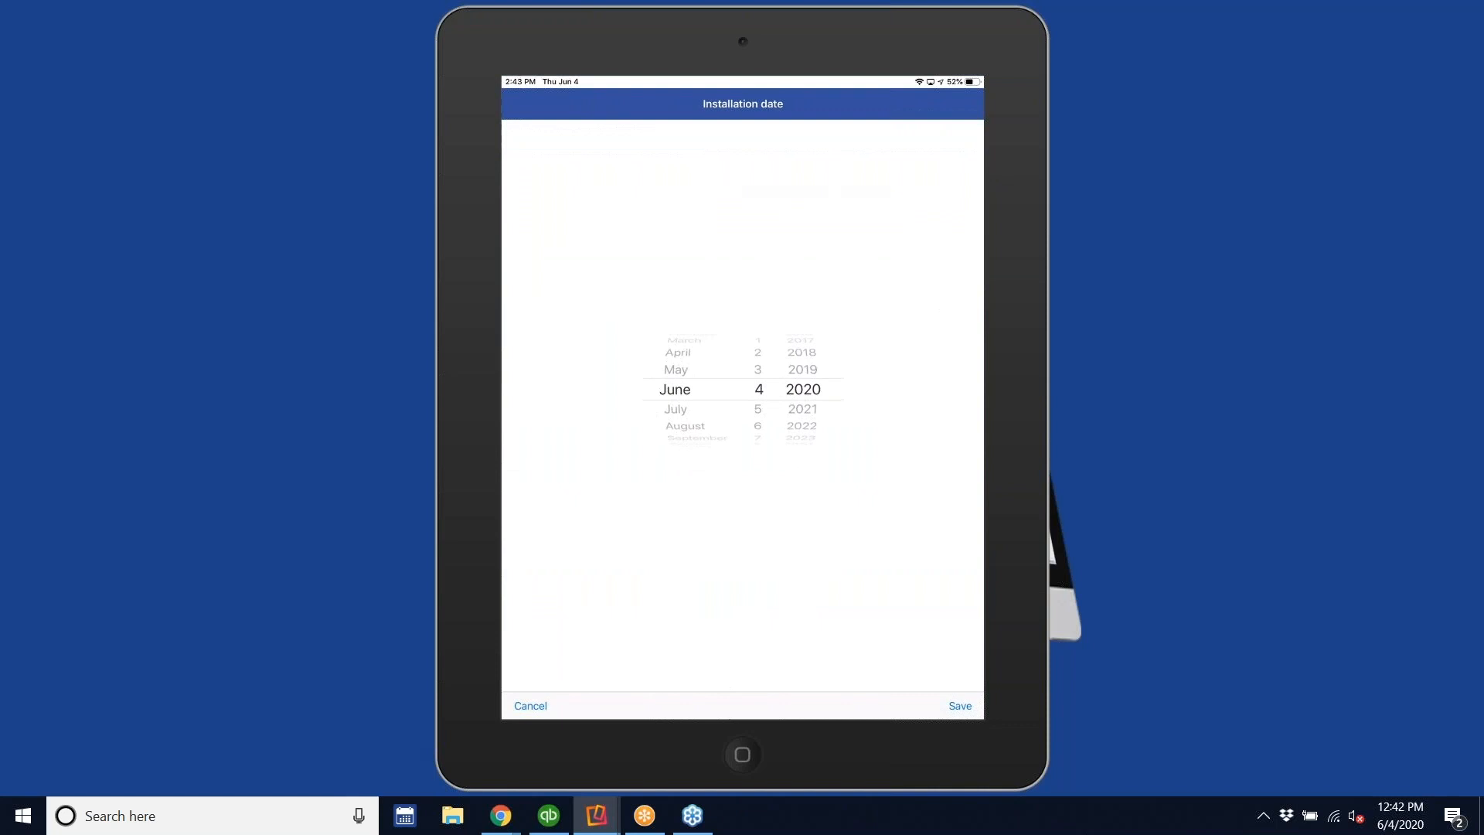
left_click(960, 705)
left_click(742, 426)
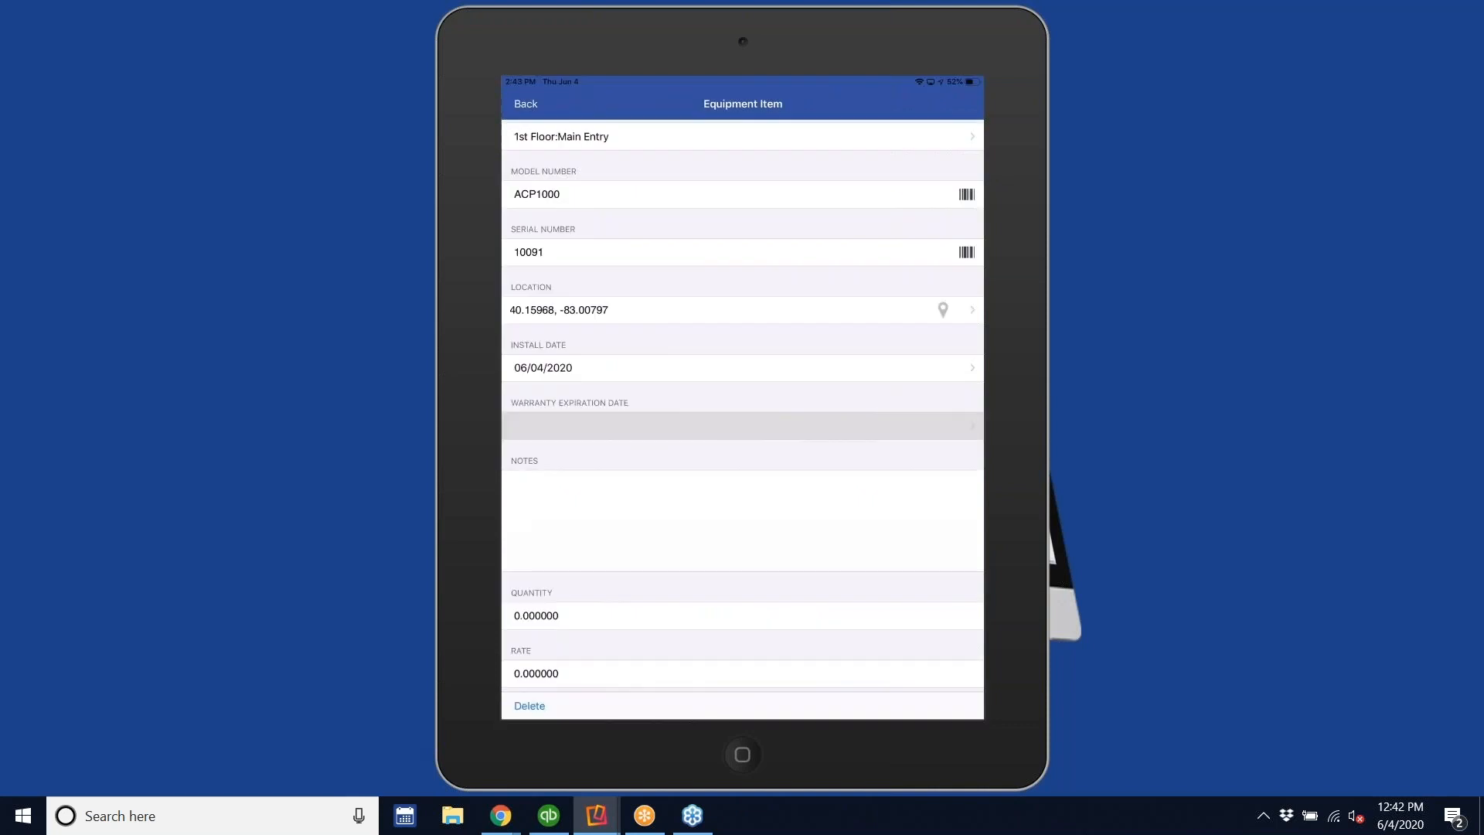
left_click_drag(802, 425, 802, 379)
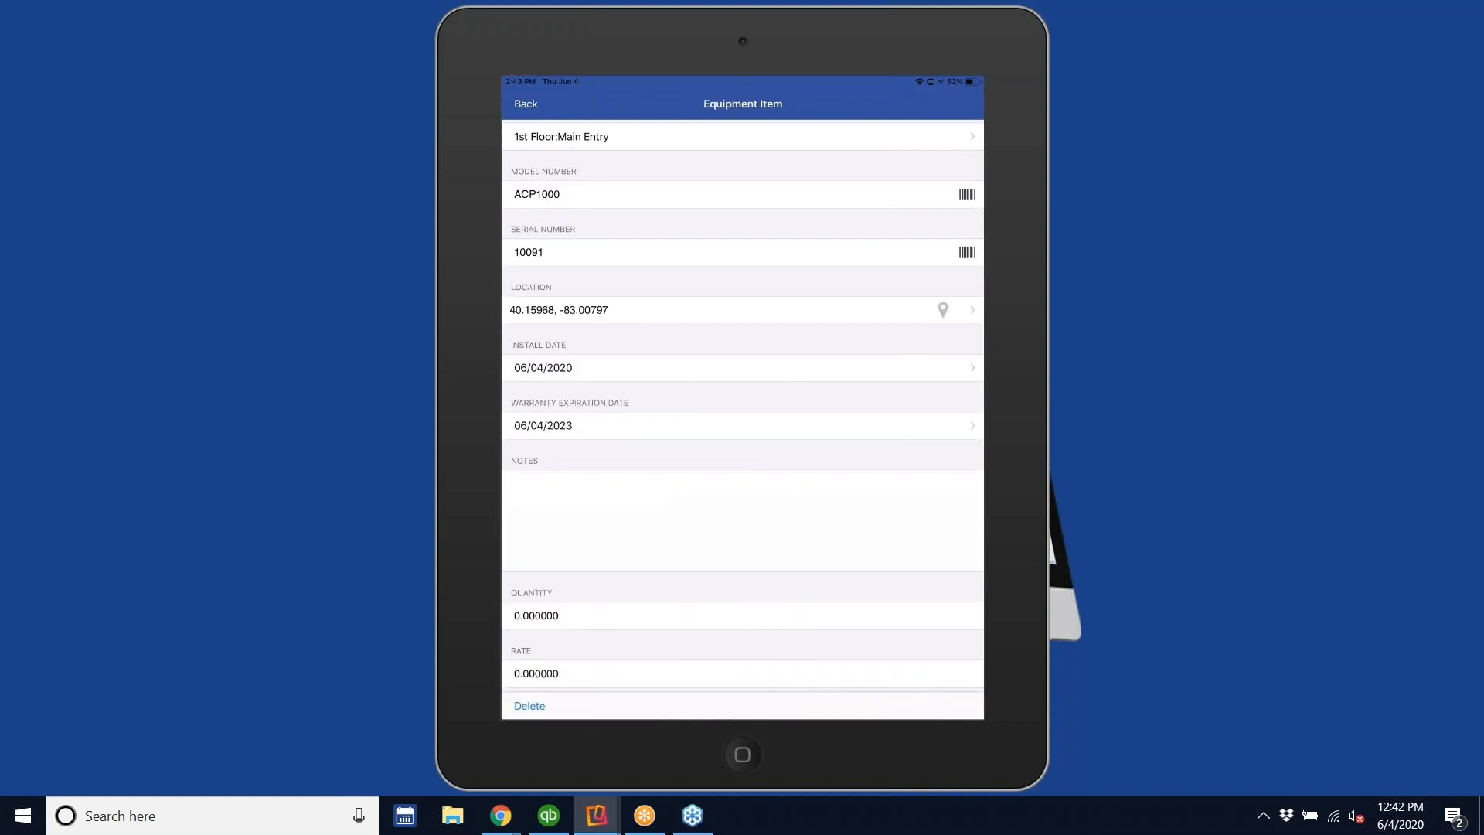
Add a timestamped equipment note reading "Persistent issues and general notes" and return to the equipment item.
scroll(742, 418, "down", 2)
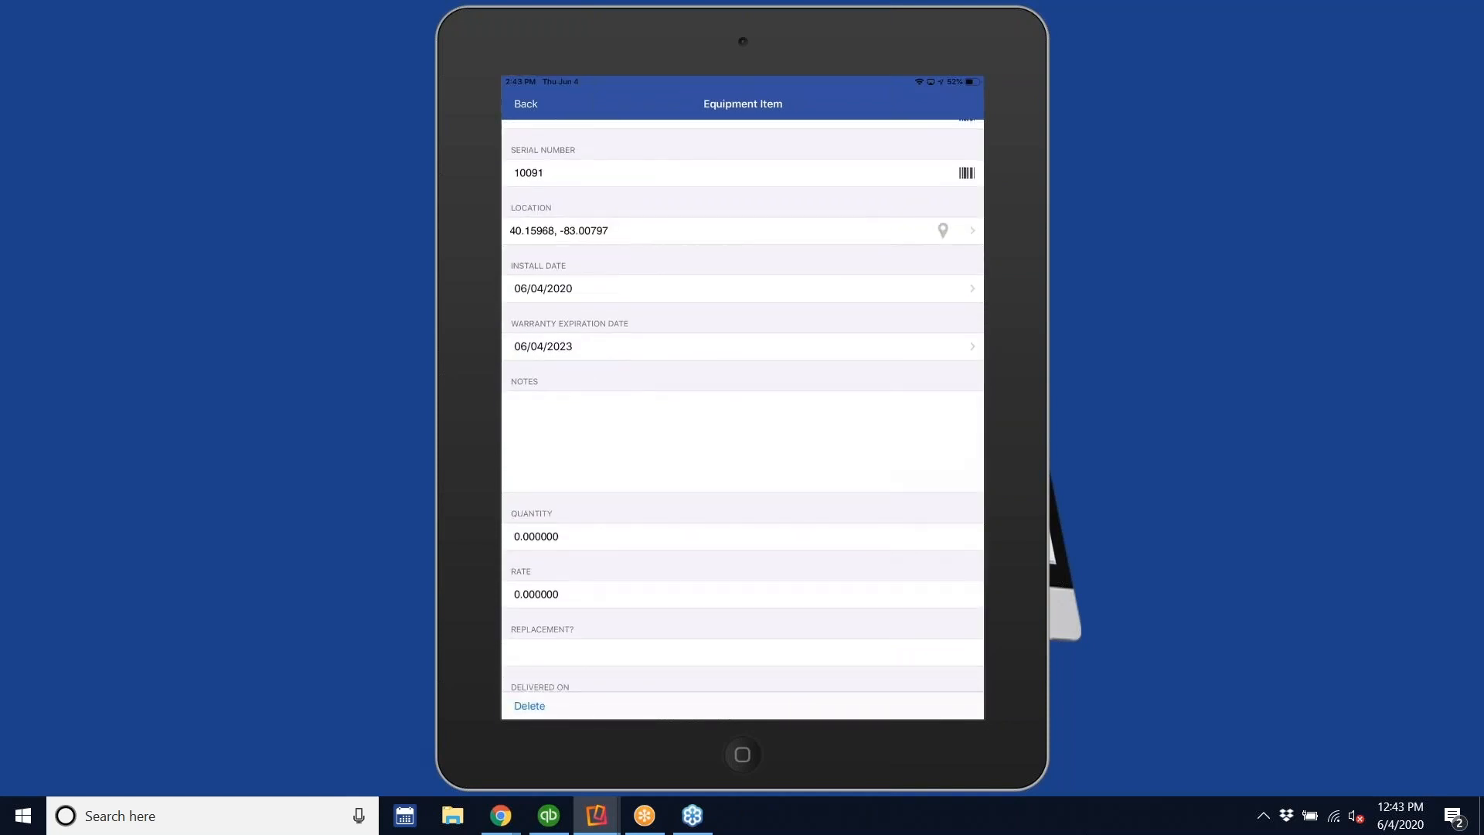
left_click(742, 441)
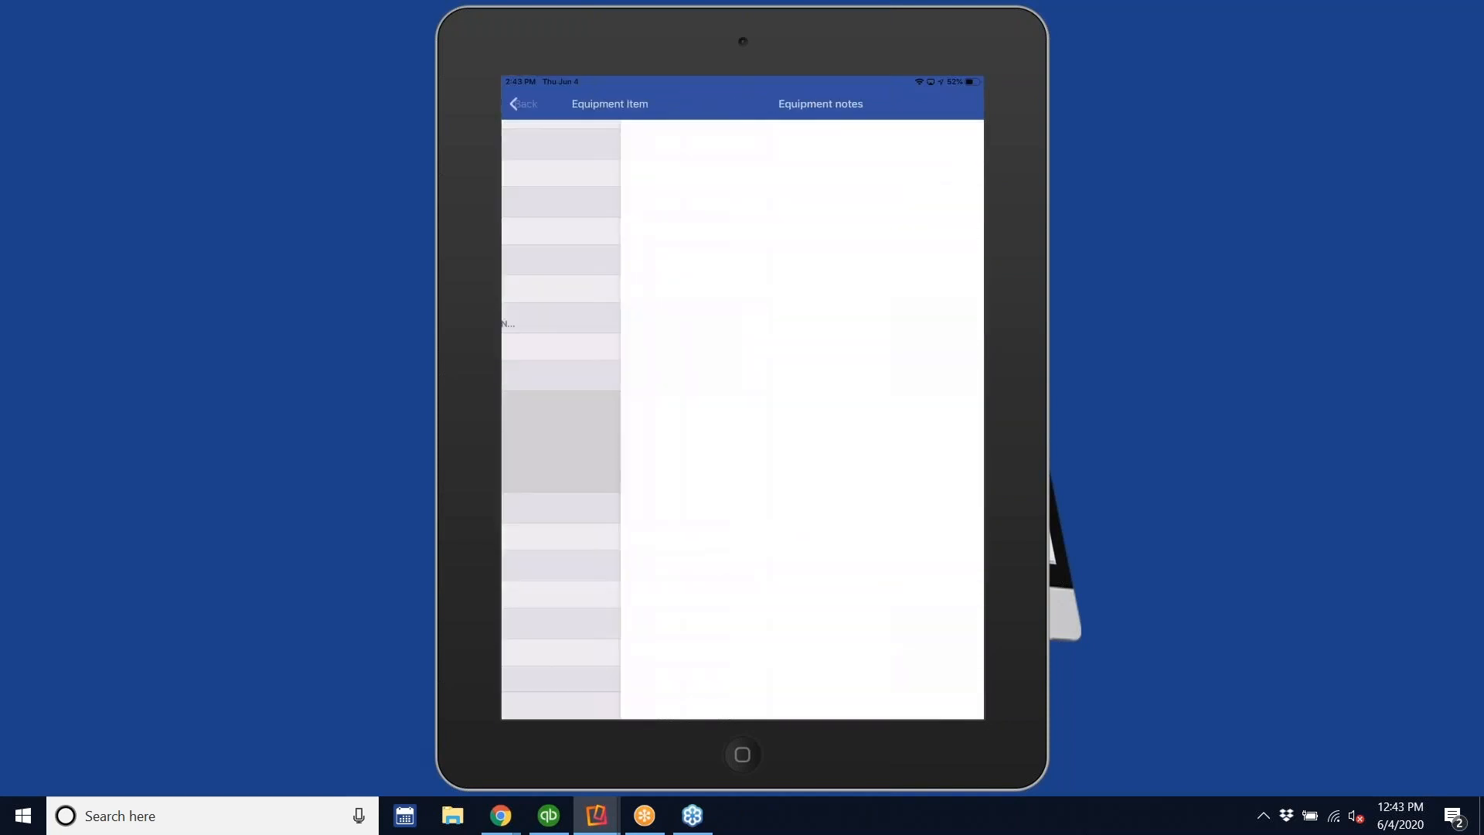
left_click(898, 104)
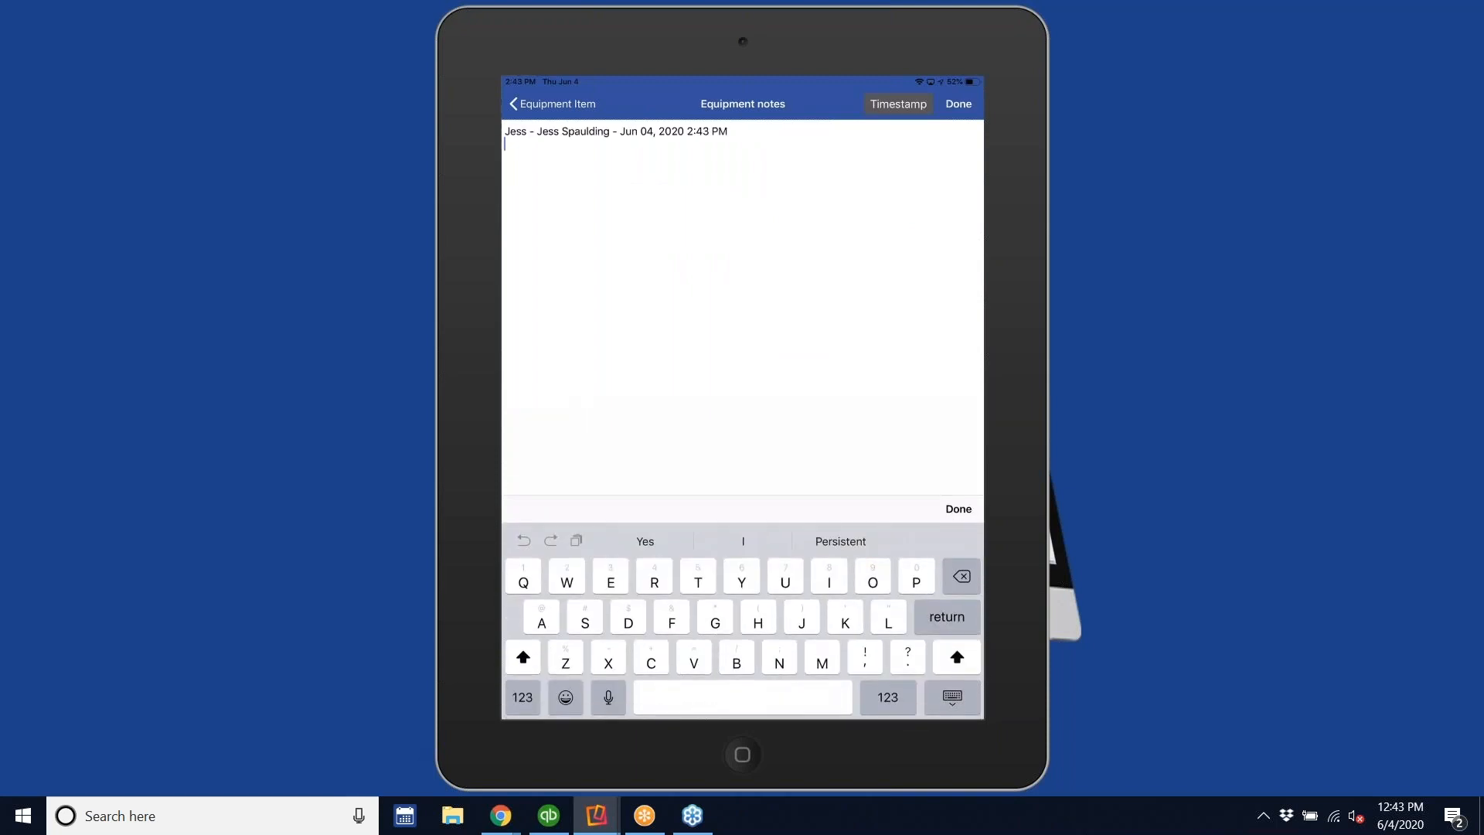
type("Per")
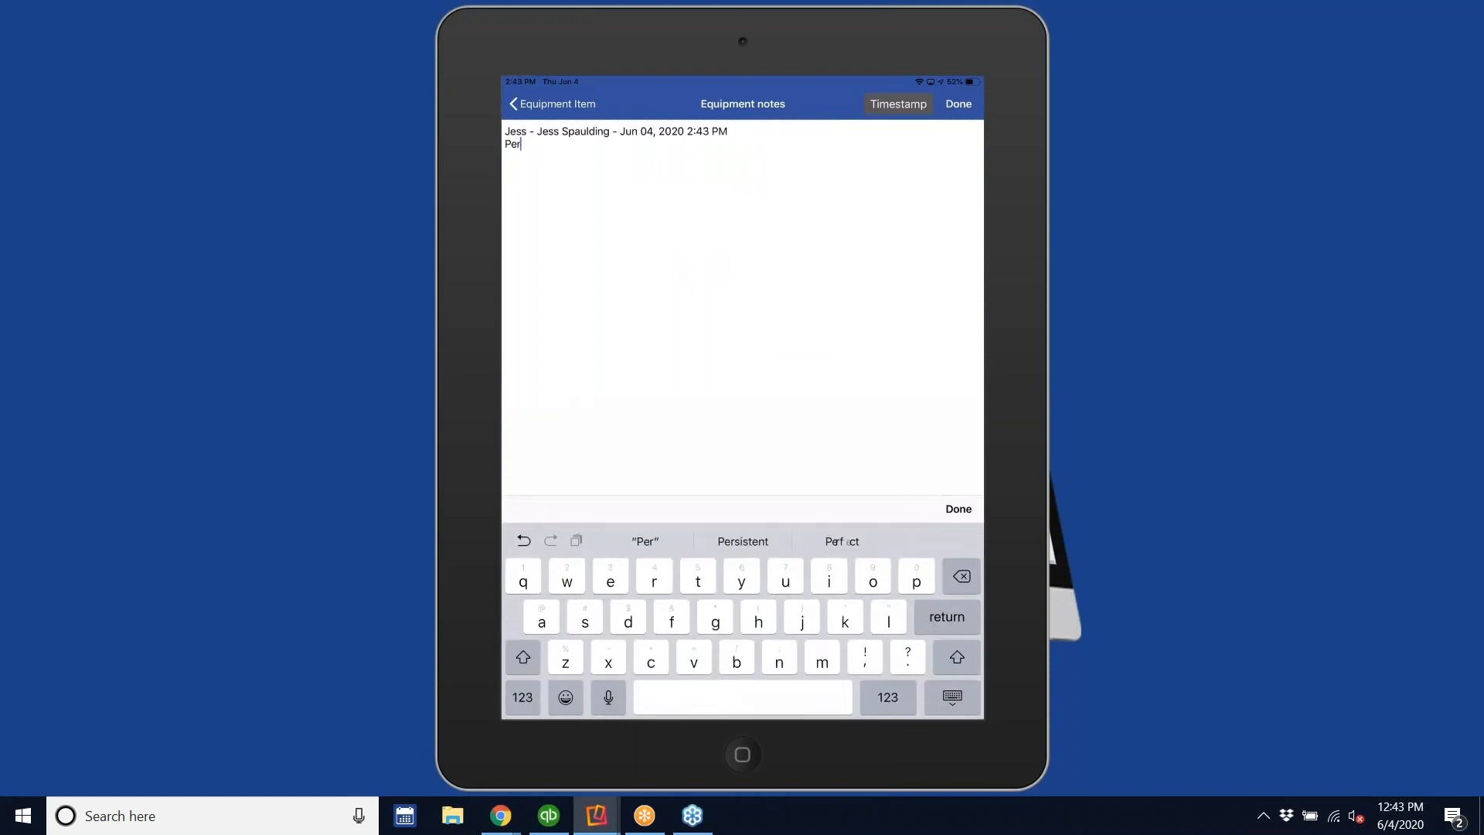
type("sistent issues and general notes")
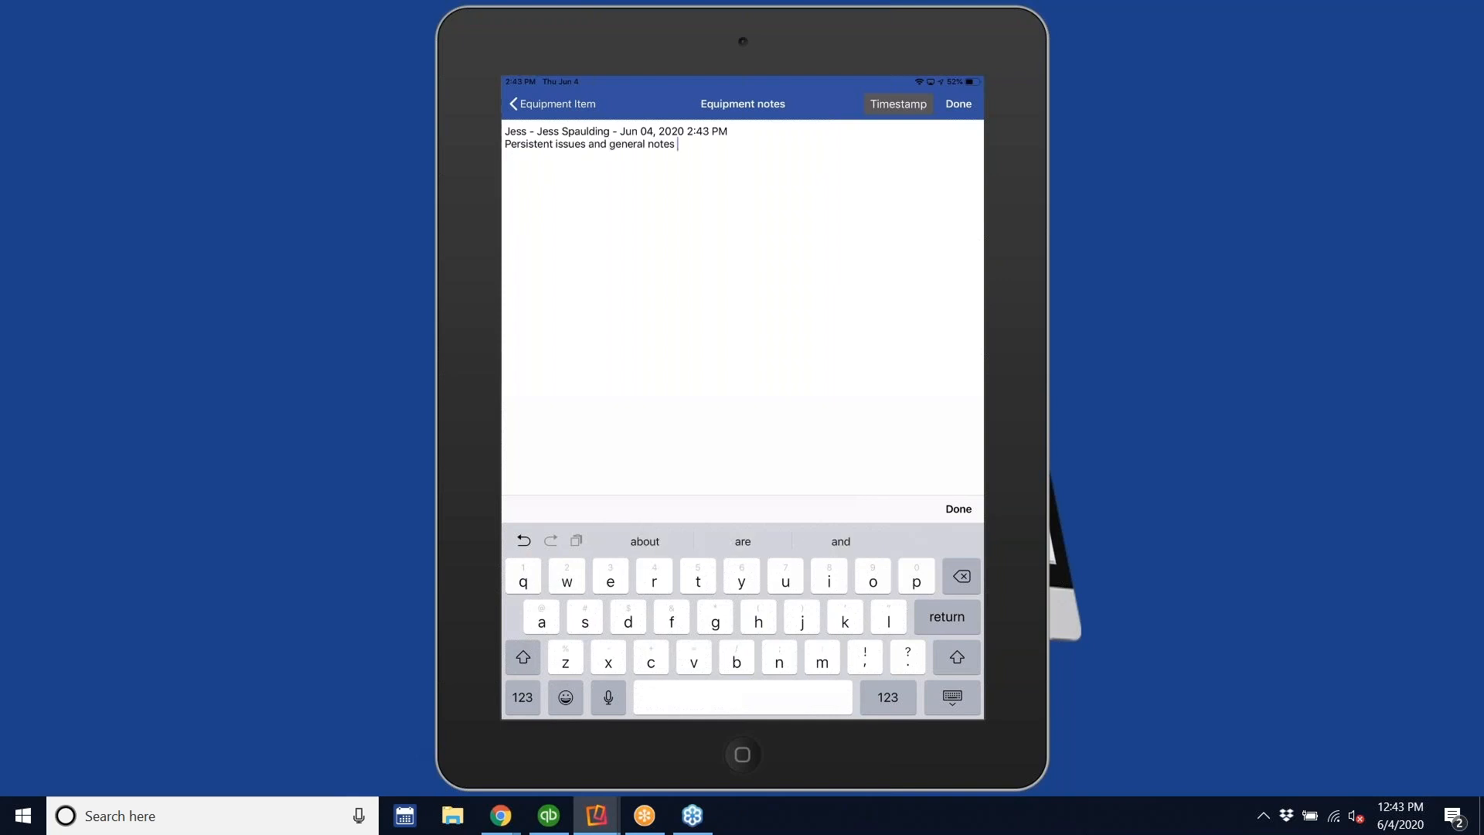
left_click(554, 104)
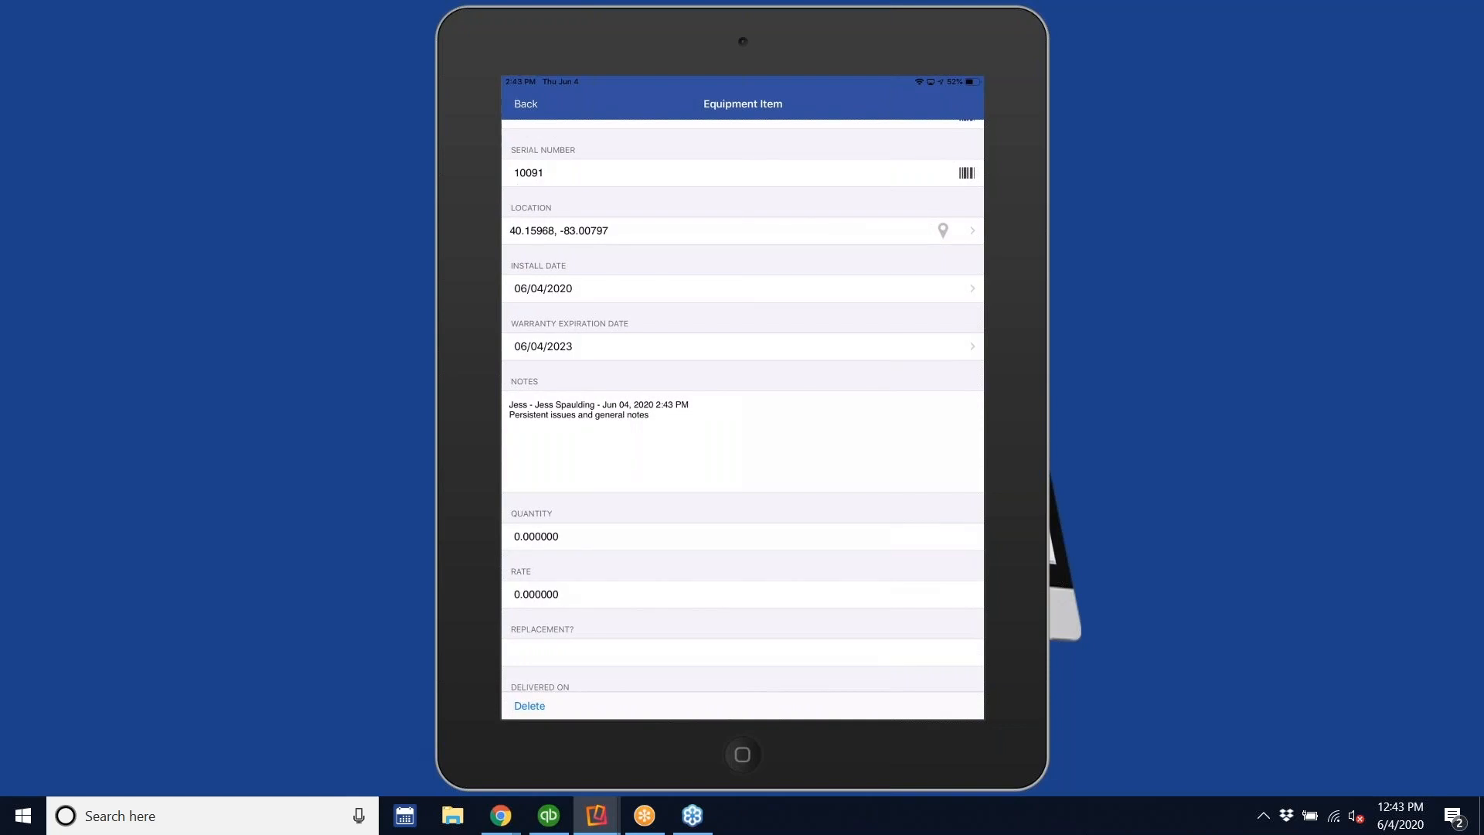
Set the alarm monitoring panel's quantity to 1 in its equipment record.
scroll(742, 405, "down", 2)
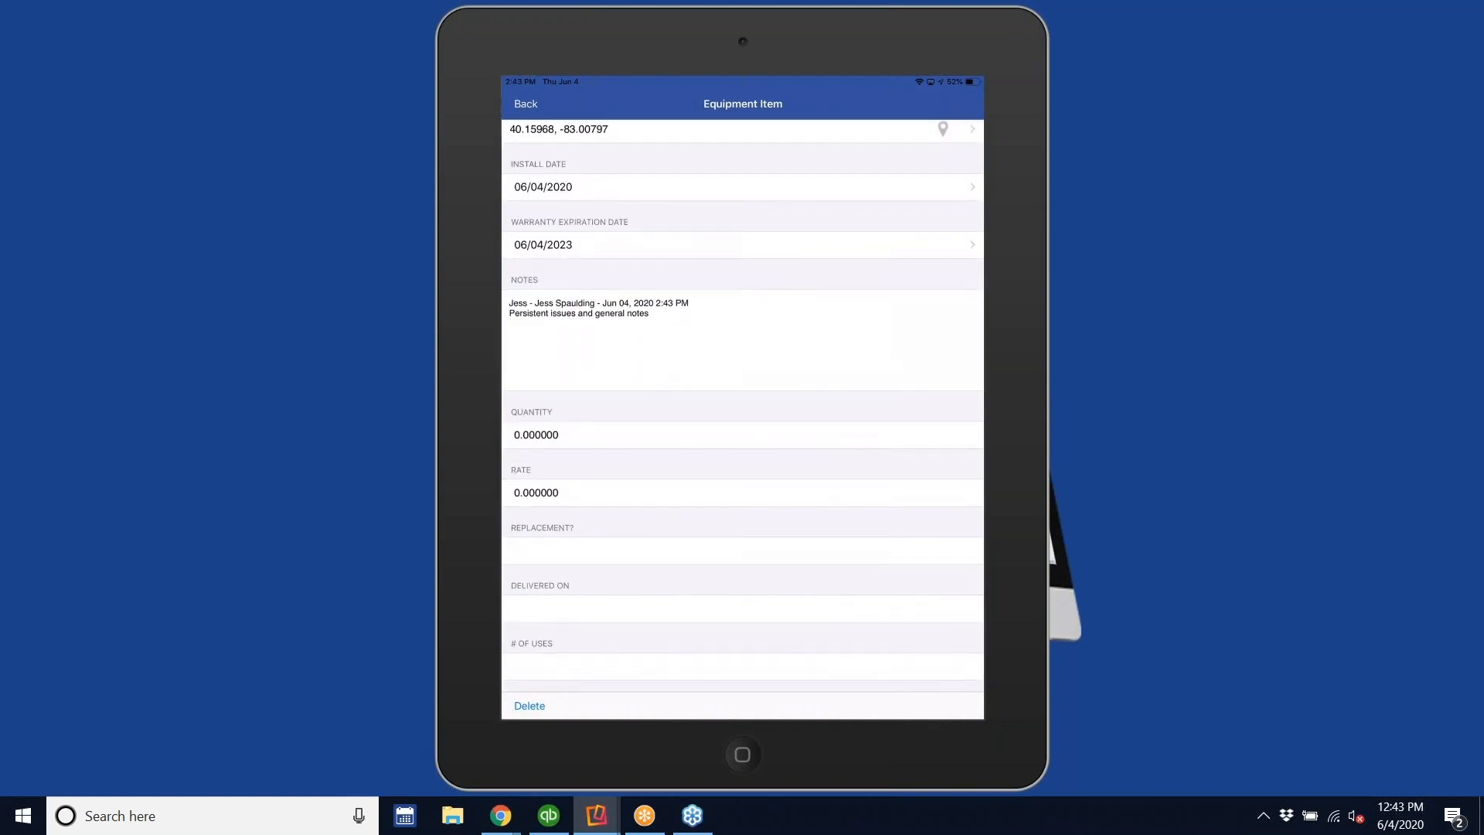
left_click(541, 434)
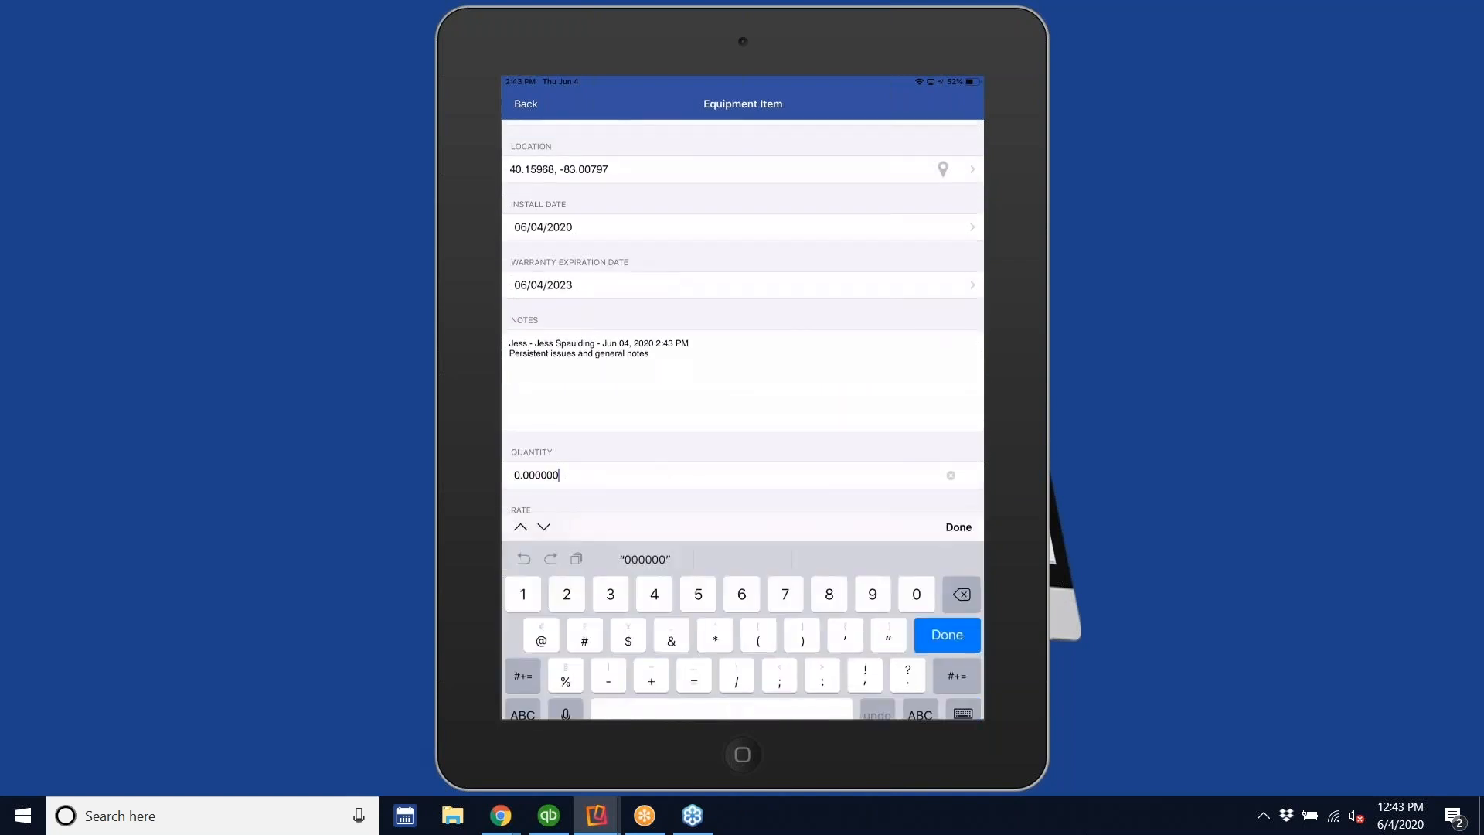
key("BackSpace")
key("BackSpace")
key("BackSpace")
key("BackSpace")
key("BackSpace")
key("BackSpace")
key("BackSpace")
key("BackSpace")
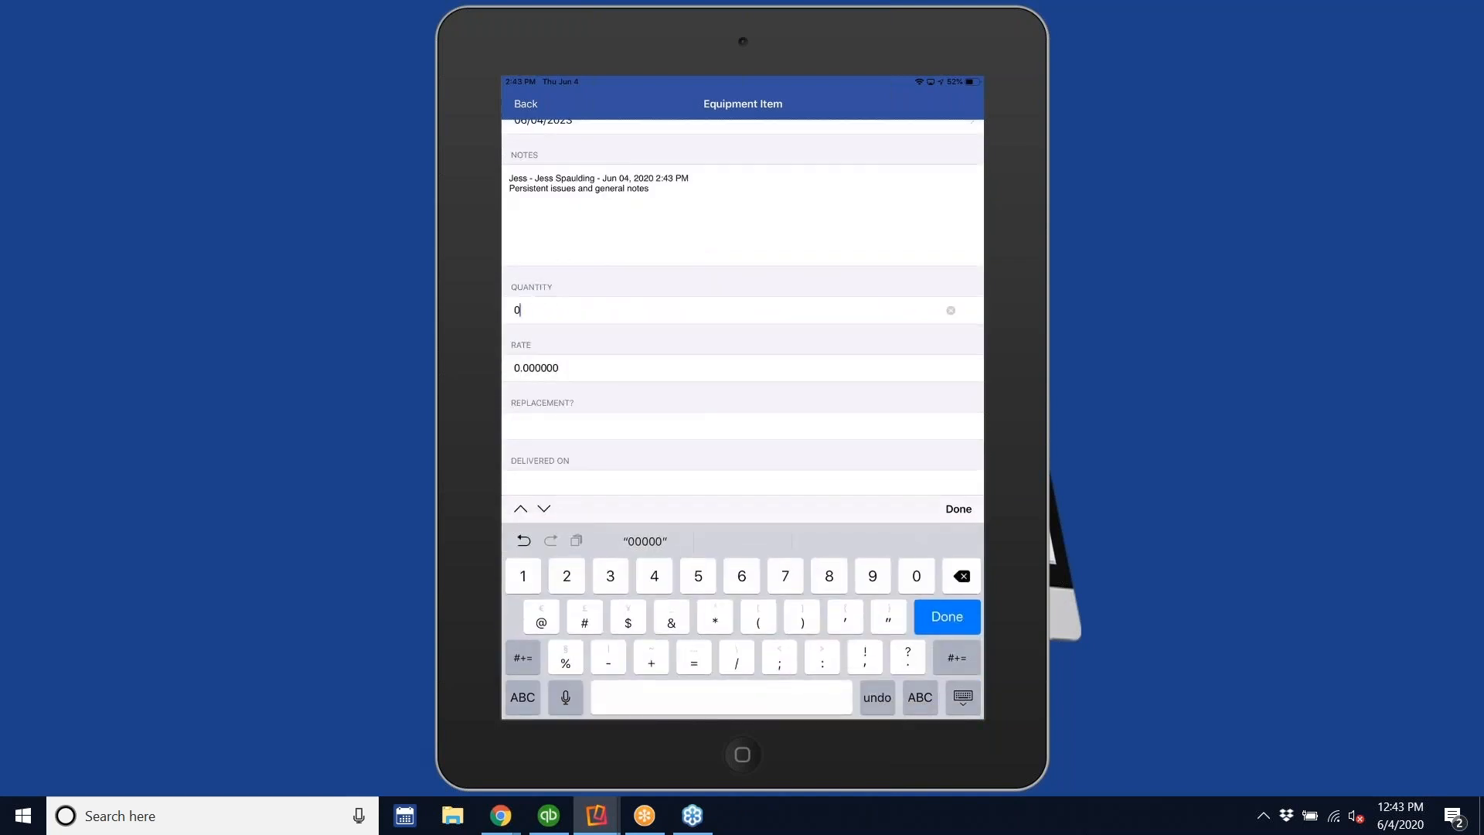
type("1")
Set the alarm monitoring panel's rate to 125.00 and look over the remaining custom fields.
left_click(558, 368)
key("BackSpace")
key("BackSpace")
key("BackSpace")
key("BackSpace")
key("BackSpace")
key("BackSpace")
key("BackSpace")
key("BackSpace")
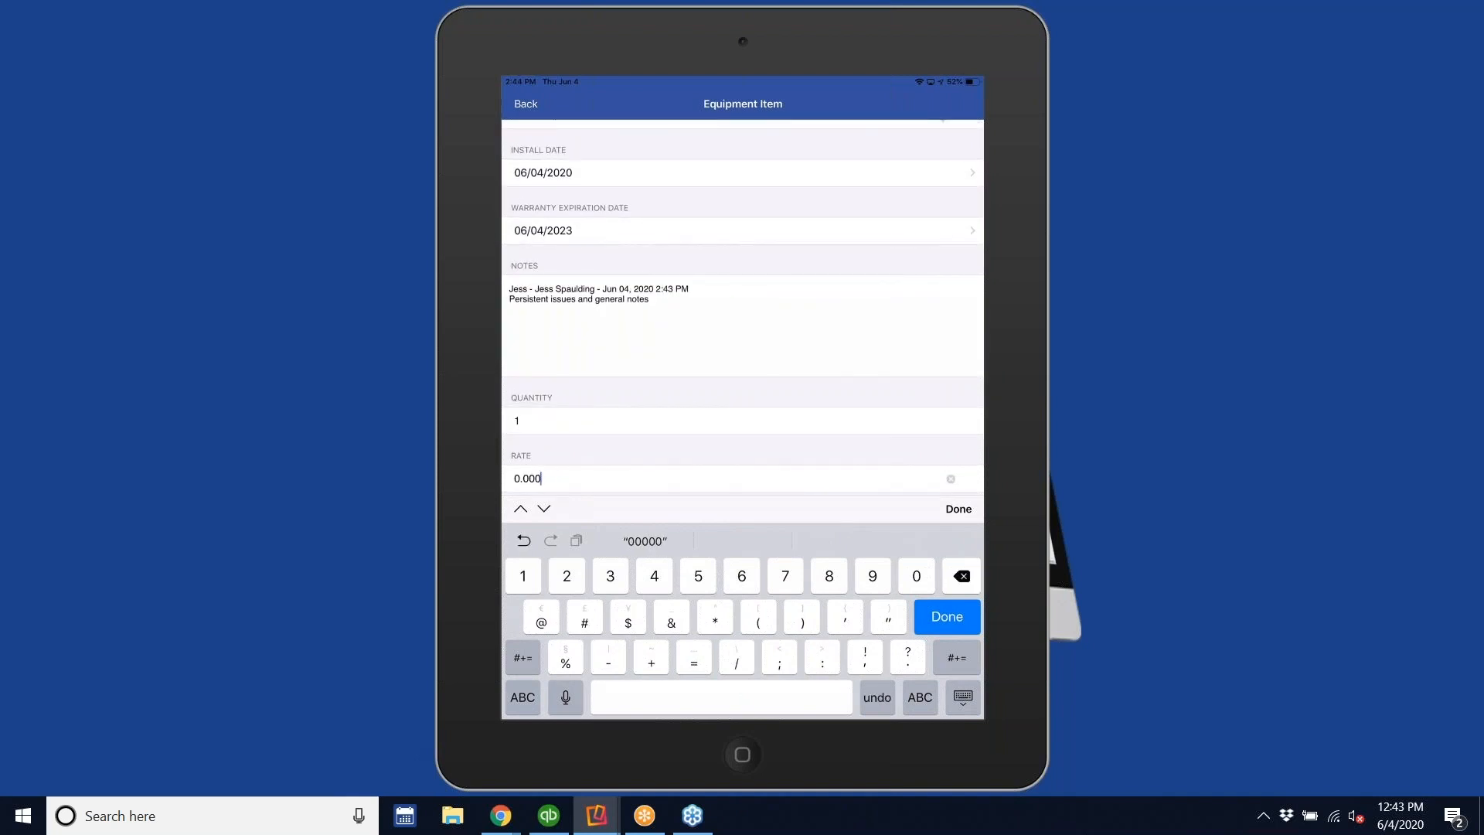
type("12")
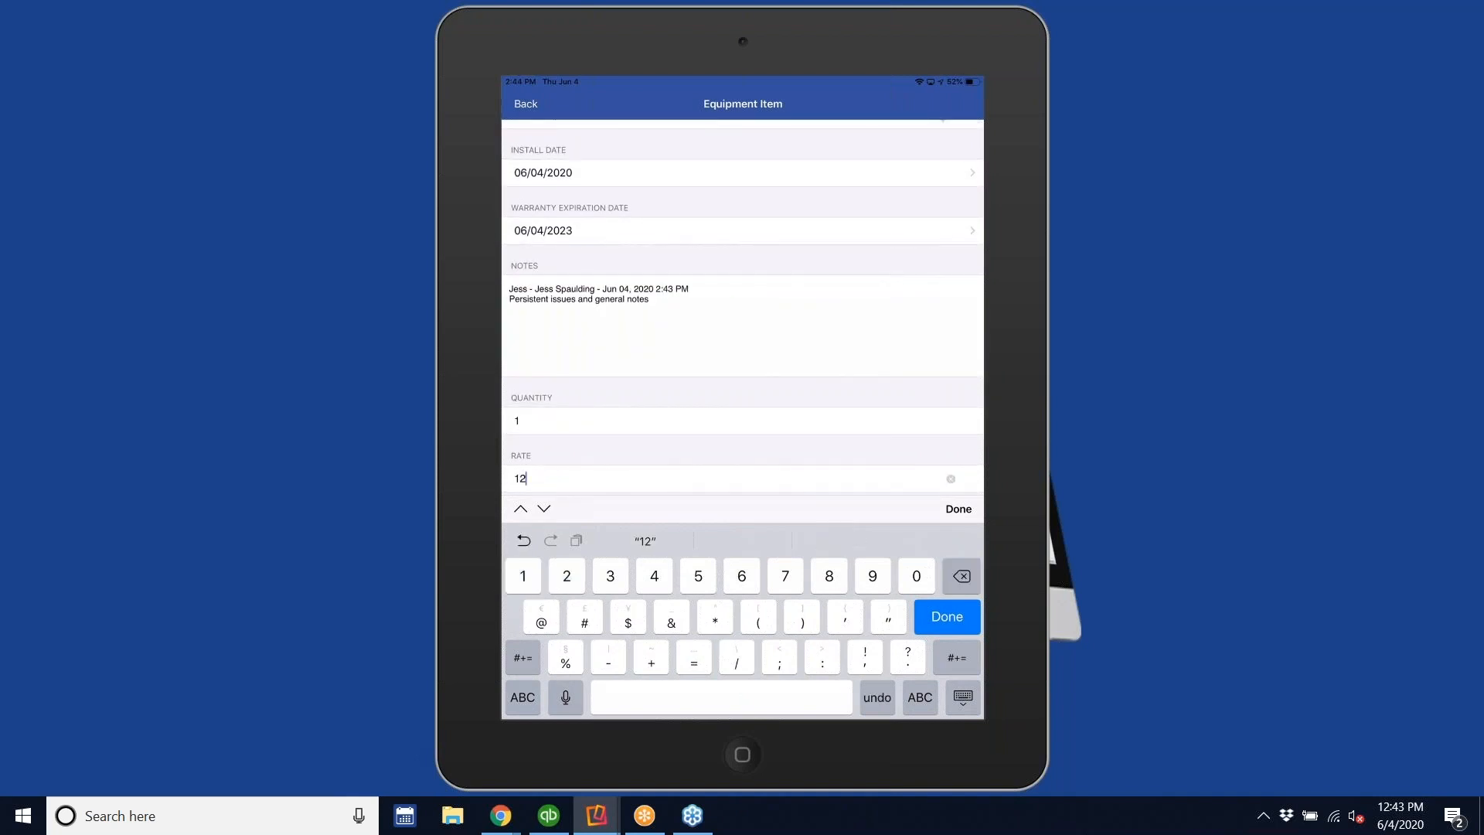
type("5.00")
key("Return")
scroll(742, 418, "down", 1)
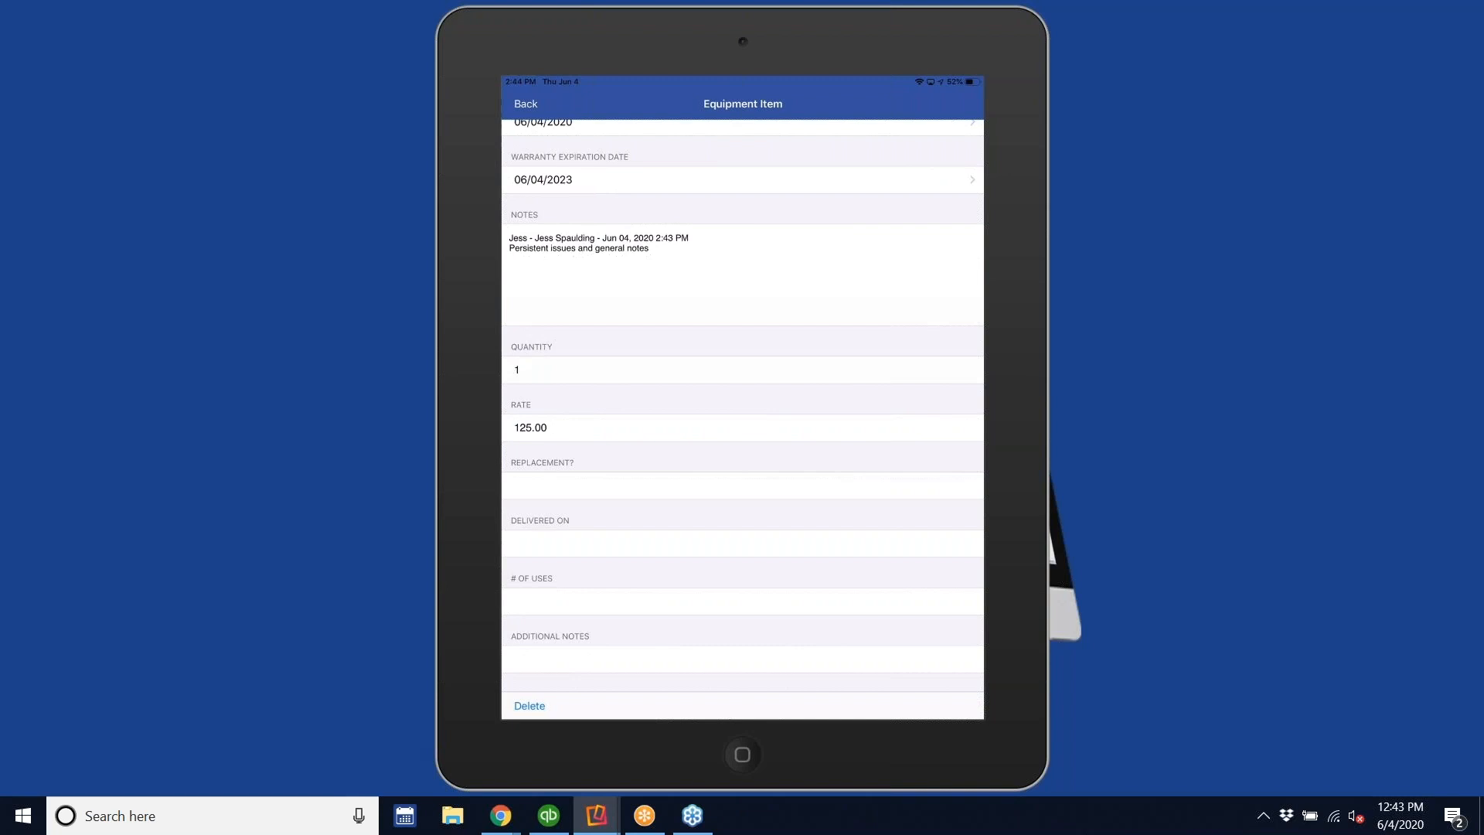
Leave the equipment item and view walking directions to the alarm monitoring panel's saved coordinates.
left_click(526, 103)
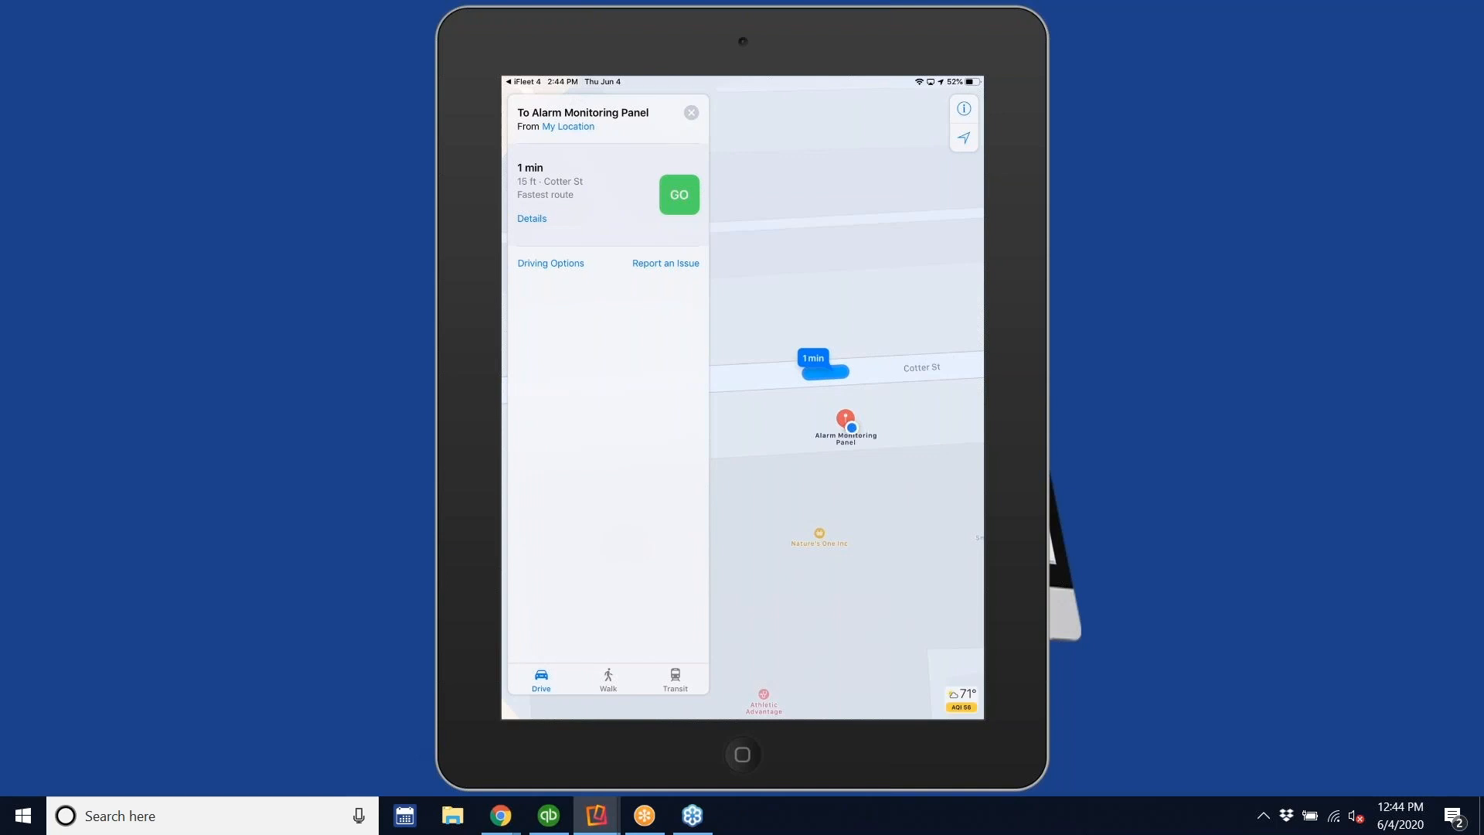
left_click(608, 679)
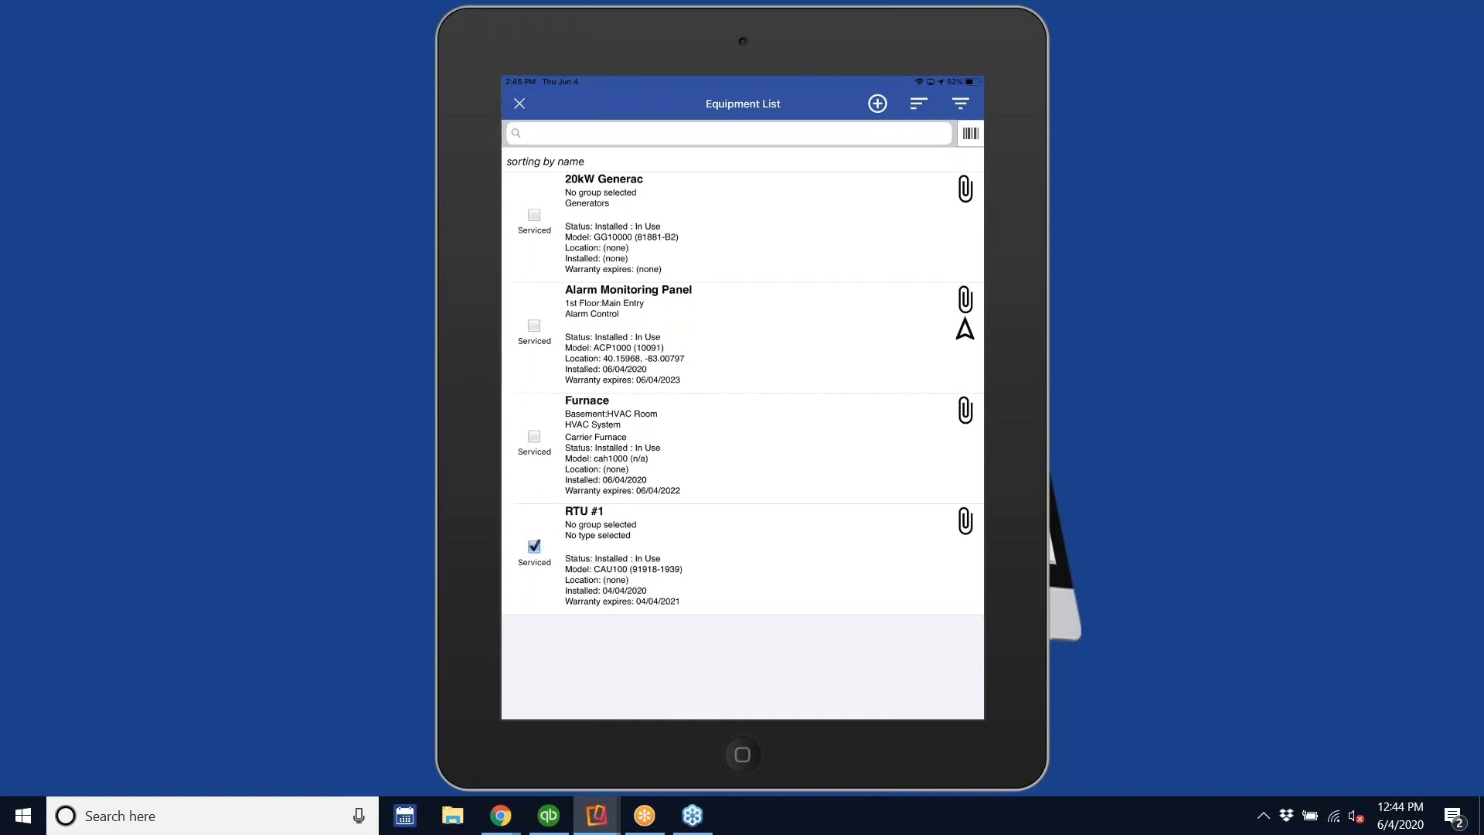
Mark the Furnace as serviced in the equipment list and review the job's serviced equipment.
left_click(534, 436)
left_click(519, 103)
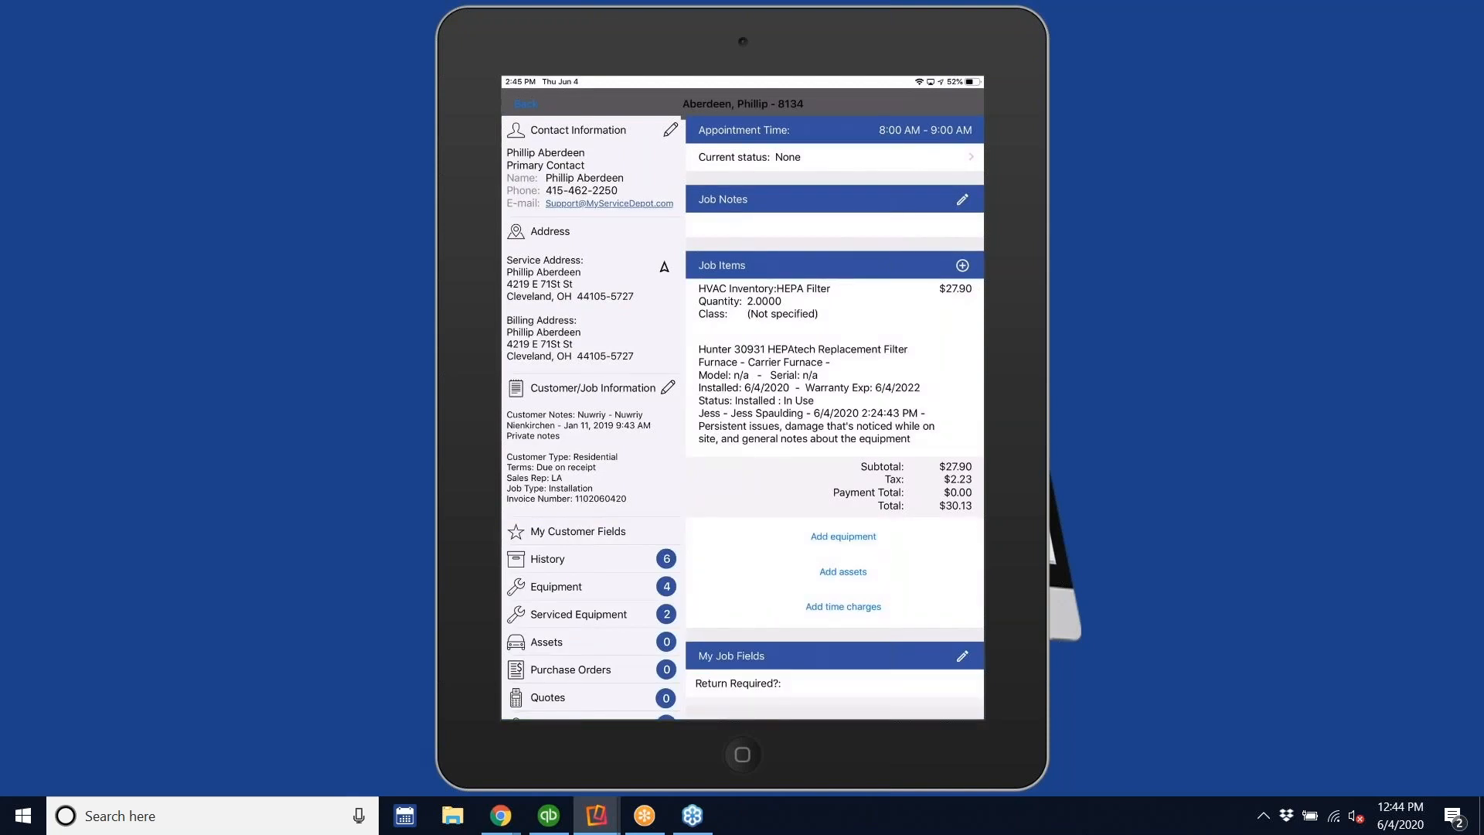
left_click(578, 613)
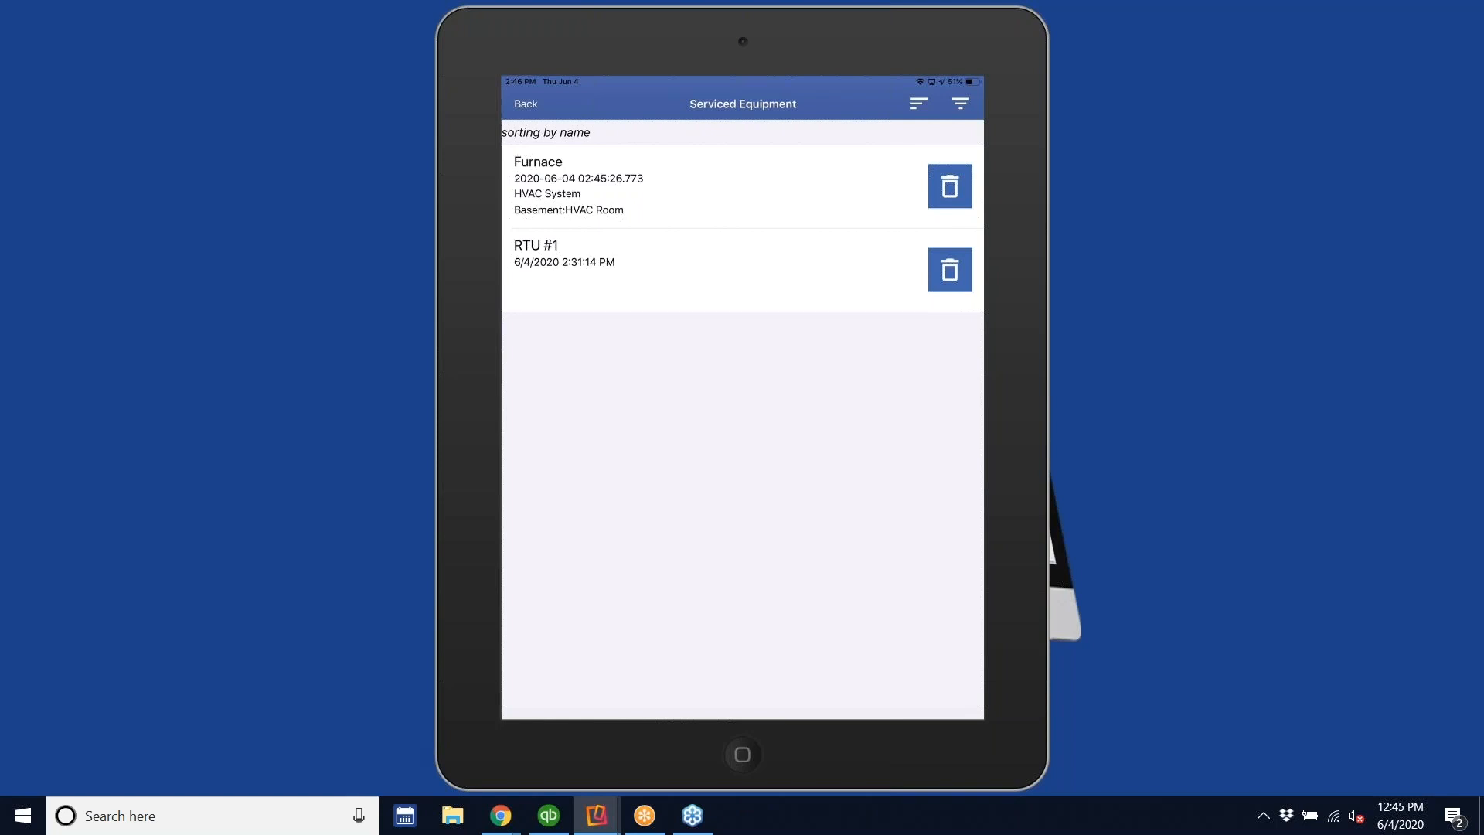
left_click(526, 104)
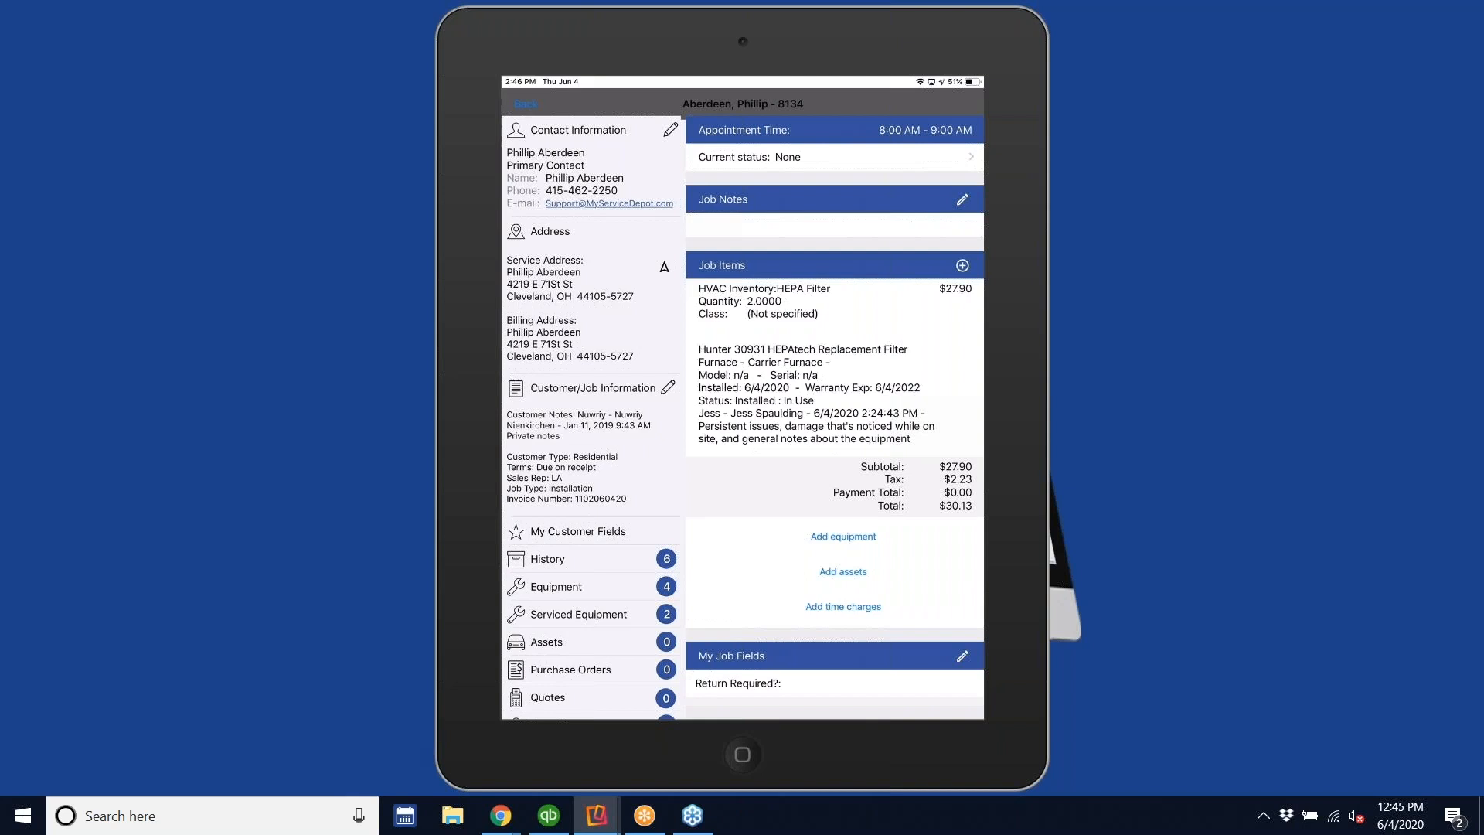
Add Electrician Inventory:15 Amp 125v 3 Wire Ground with quantity 1 to the job, linked to the Alarm Monitoring Panel.
left_click(843, 536)
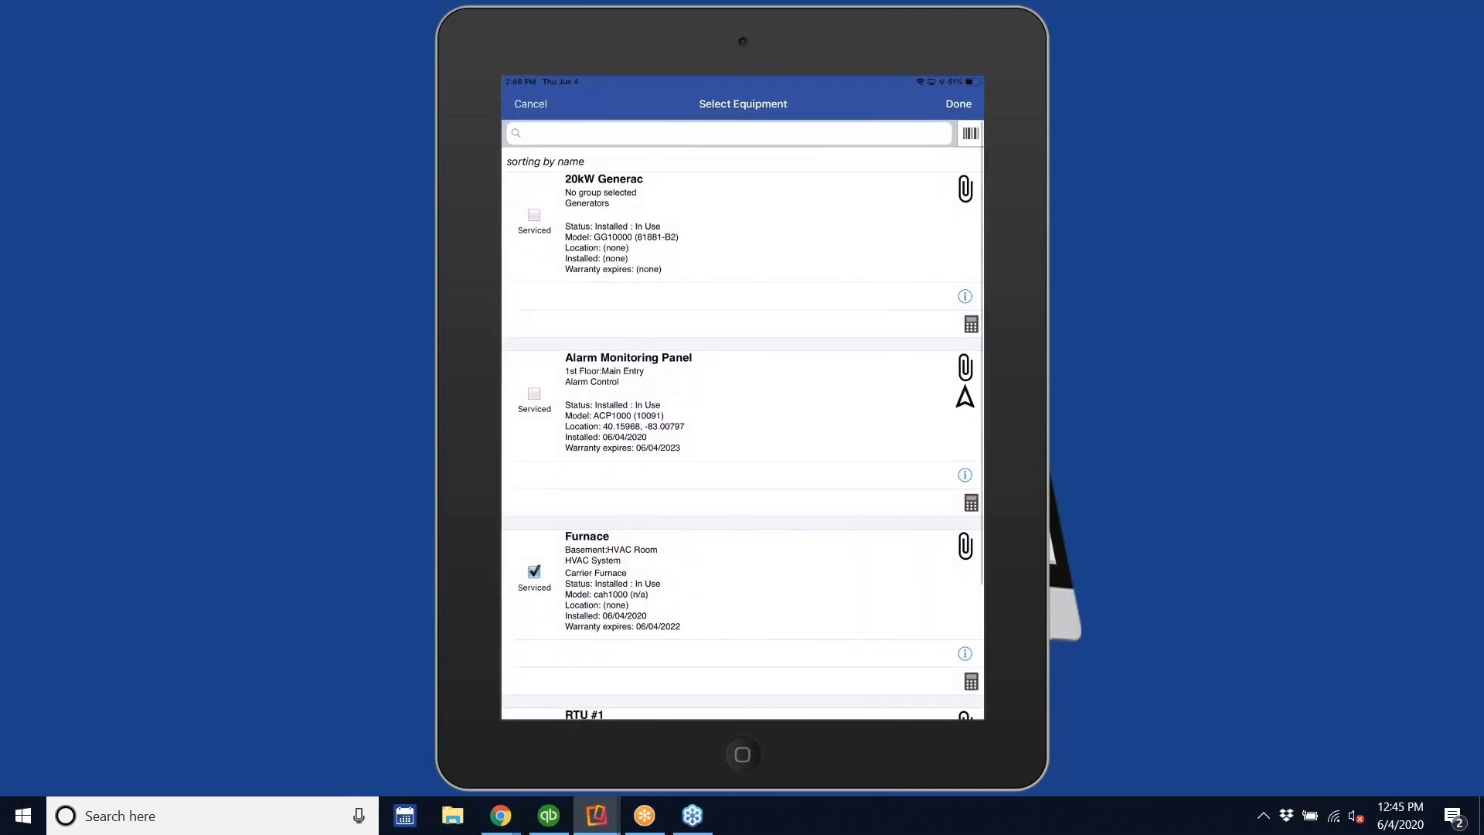
scroll(742, 419, "down", 5)
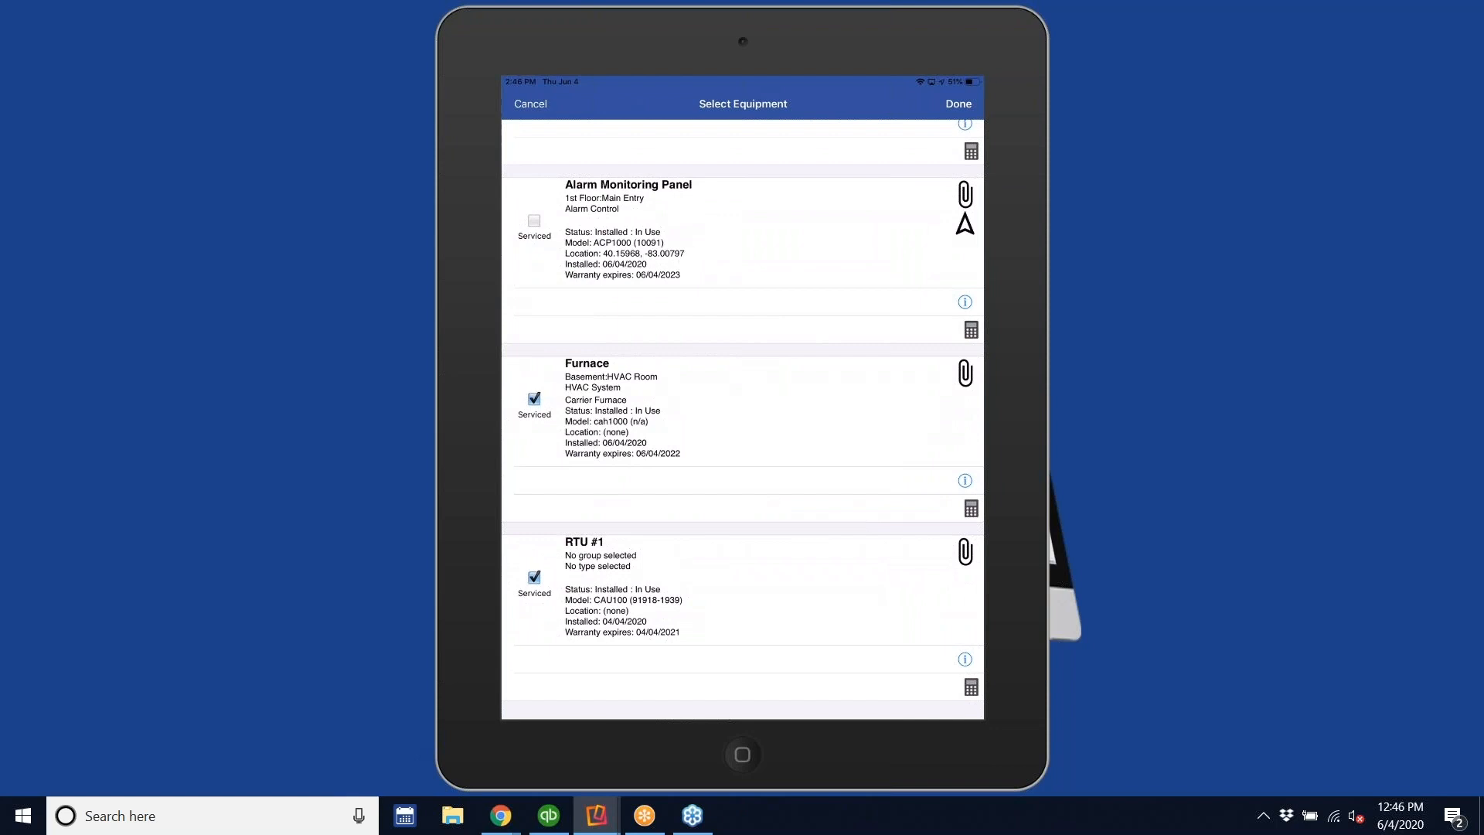
scroll(742, 418, "up", 3)
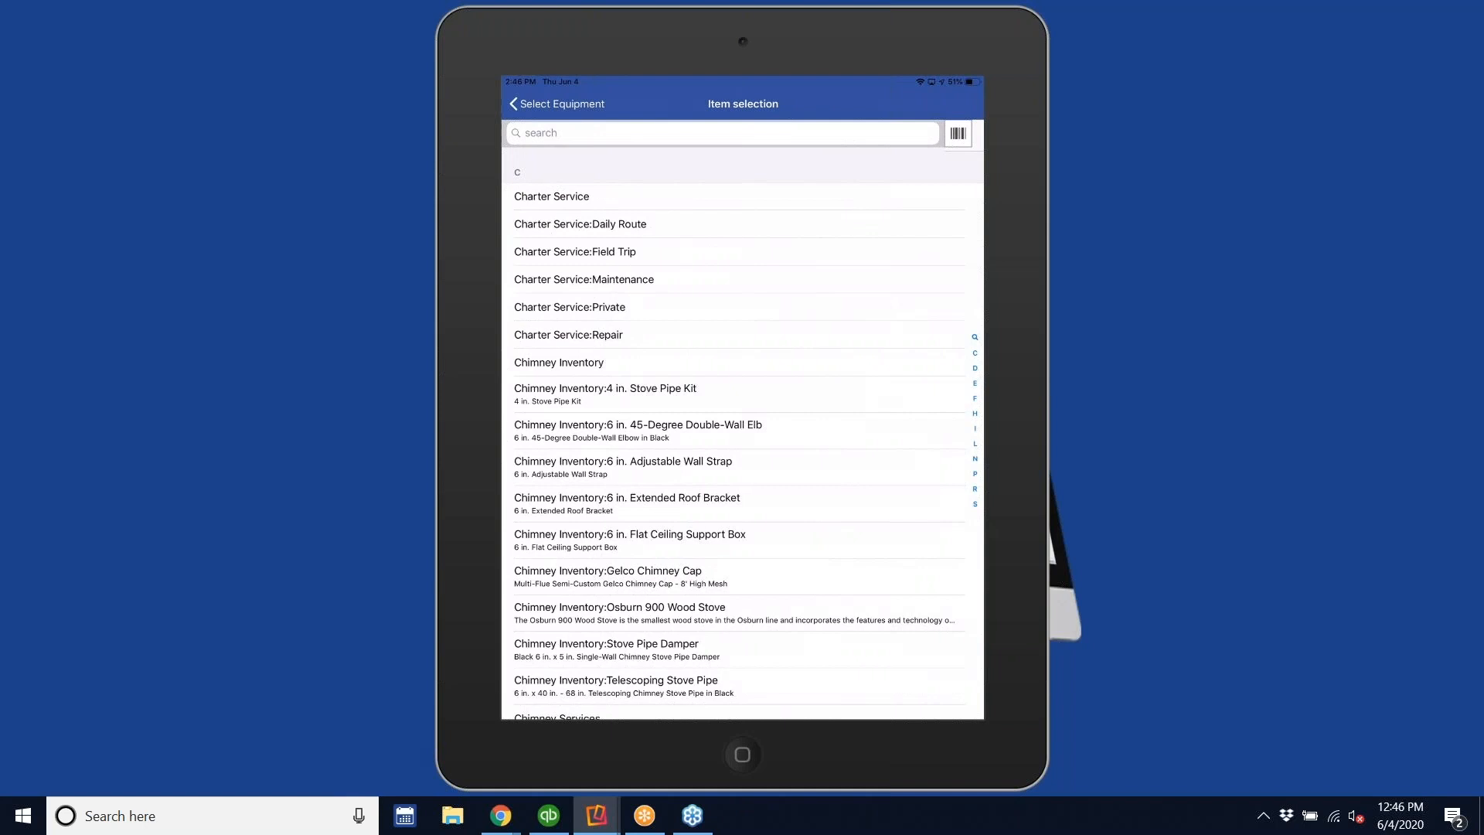
scroll(742, 418, "down", 20)
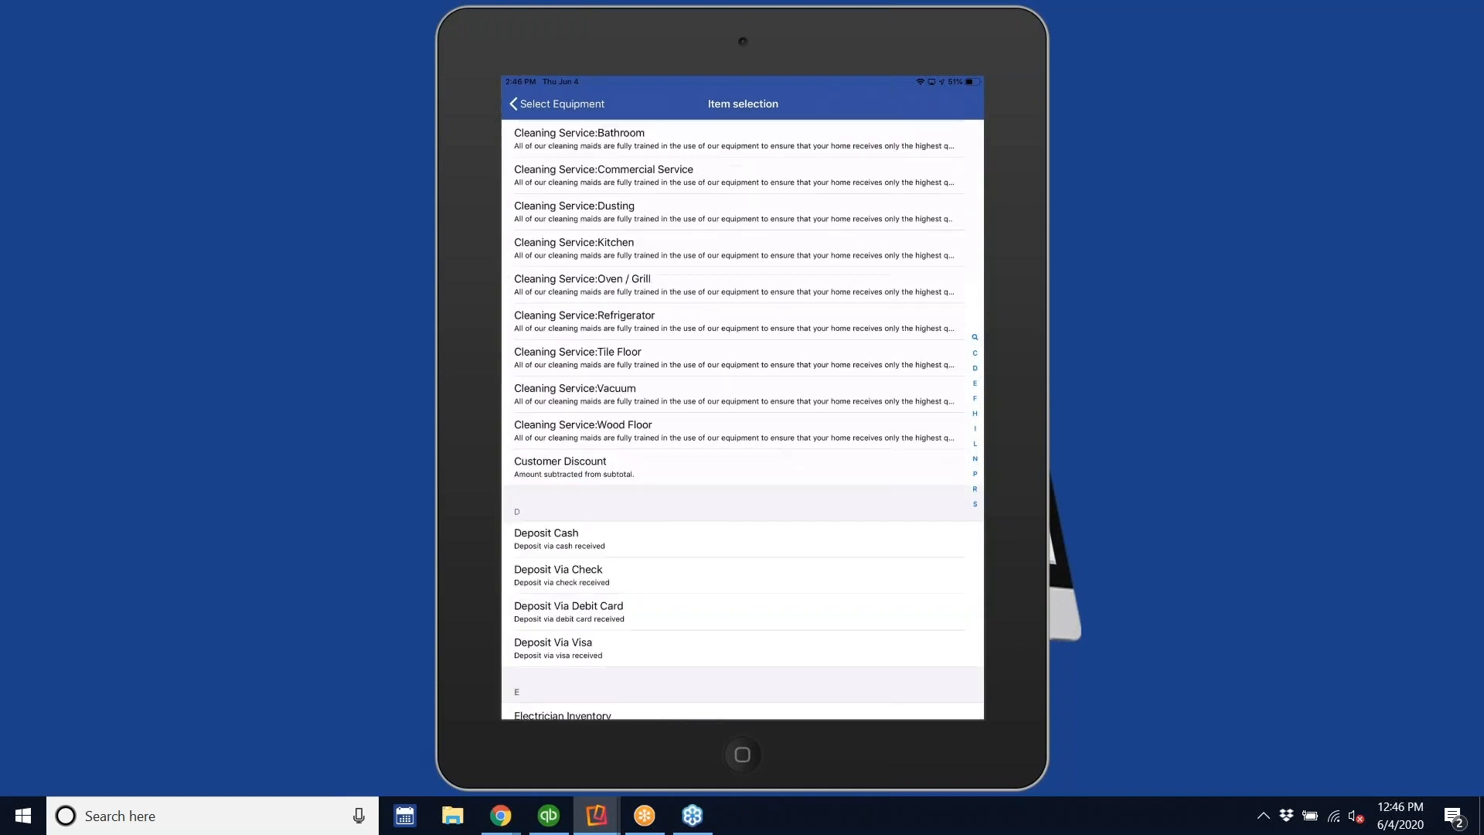
scroll(742, 418, "down", 4)
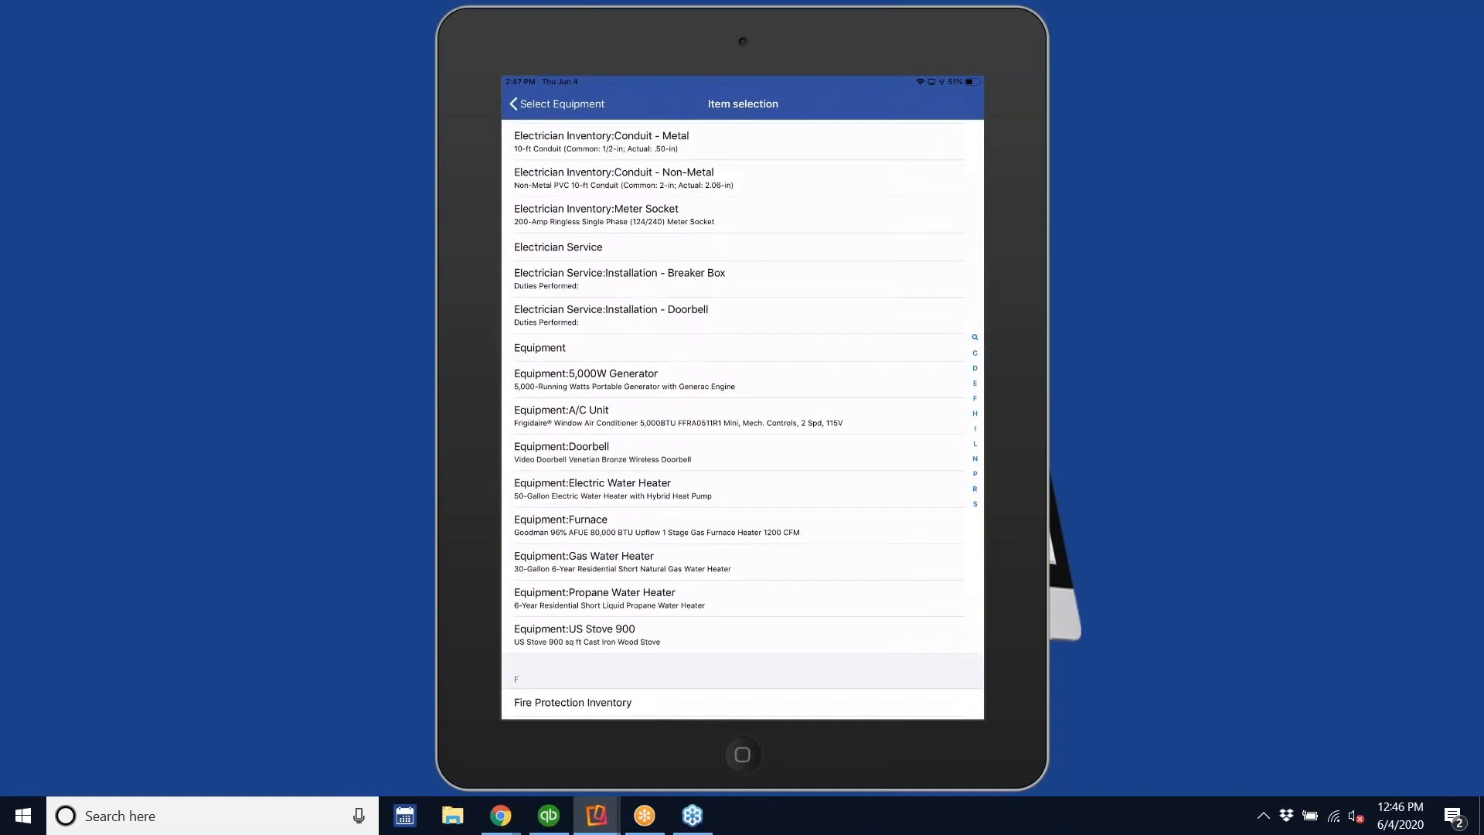
scroll(742, 417, "up", 5)
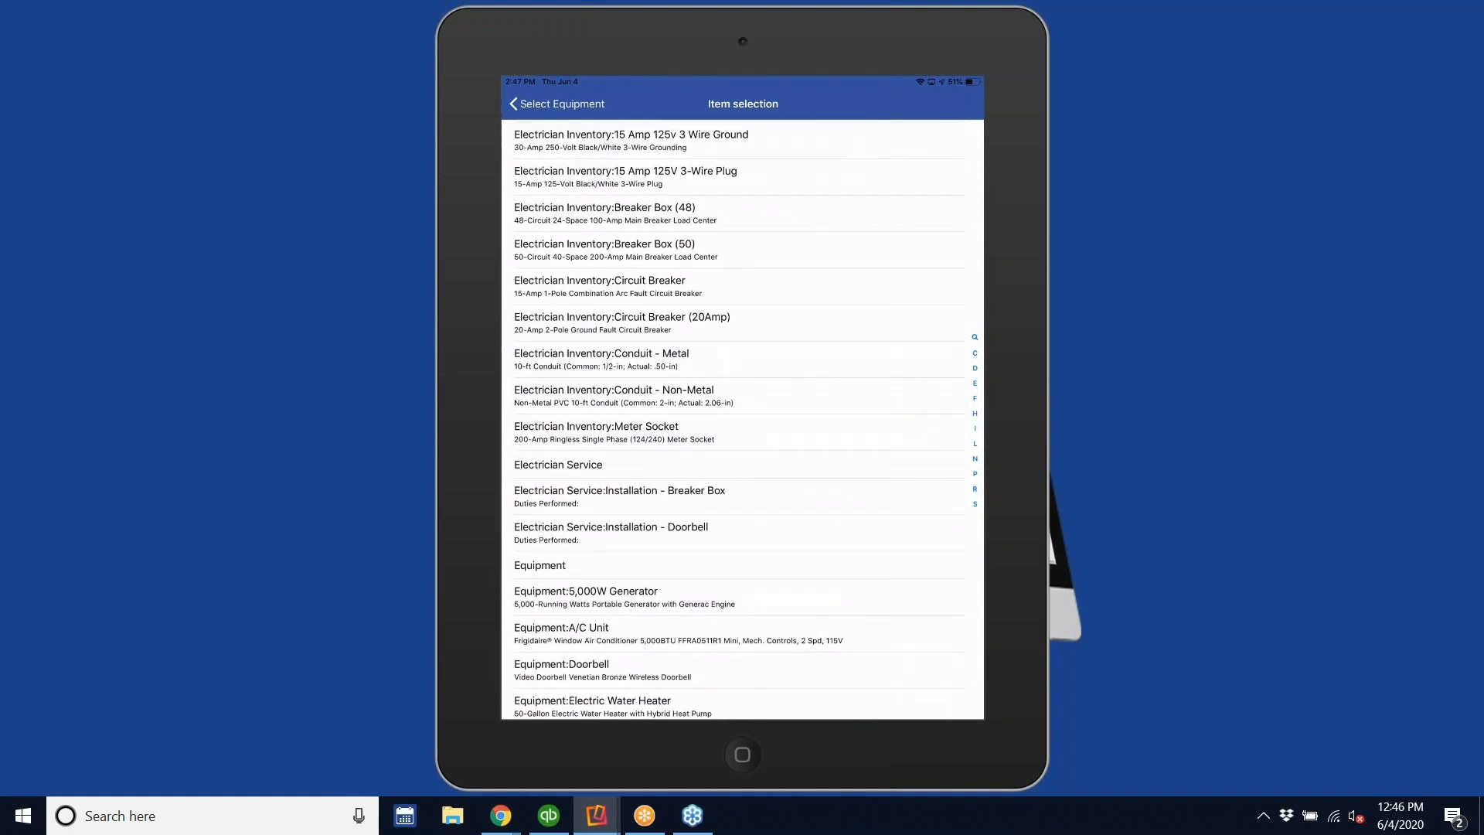
scroll(742, 417, "up", 2)
left_click(630, 219)
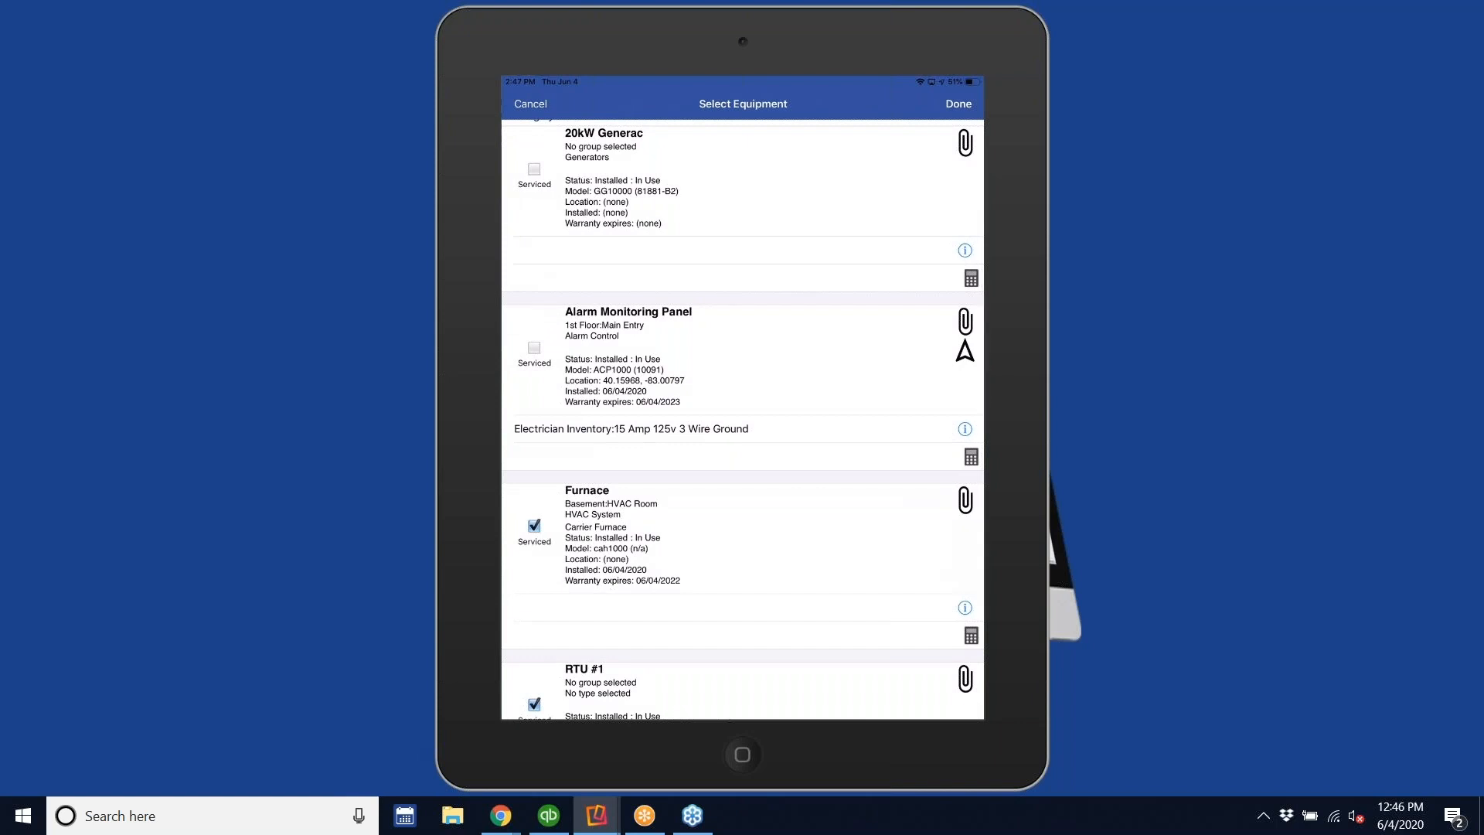
left_click(588, 456)
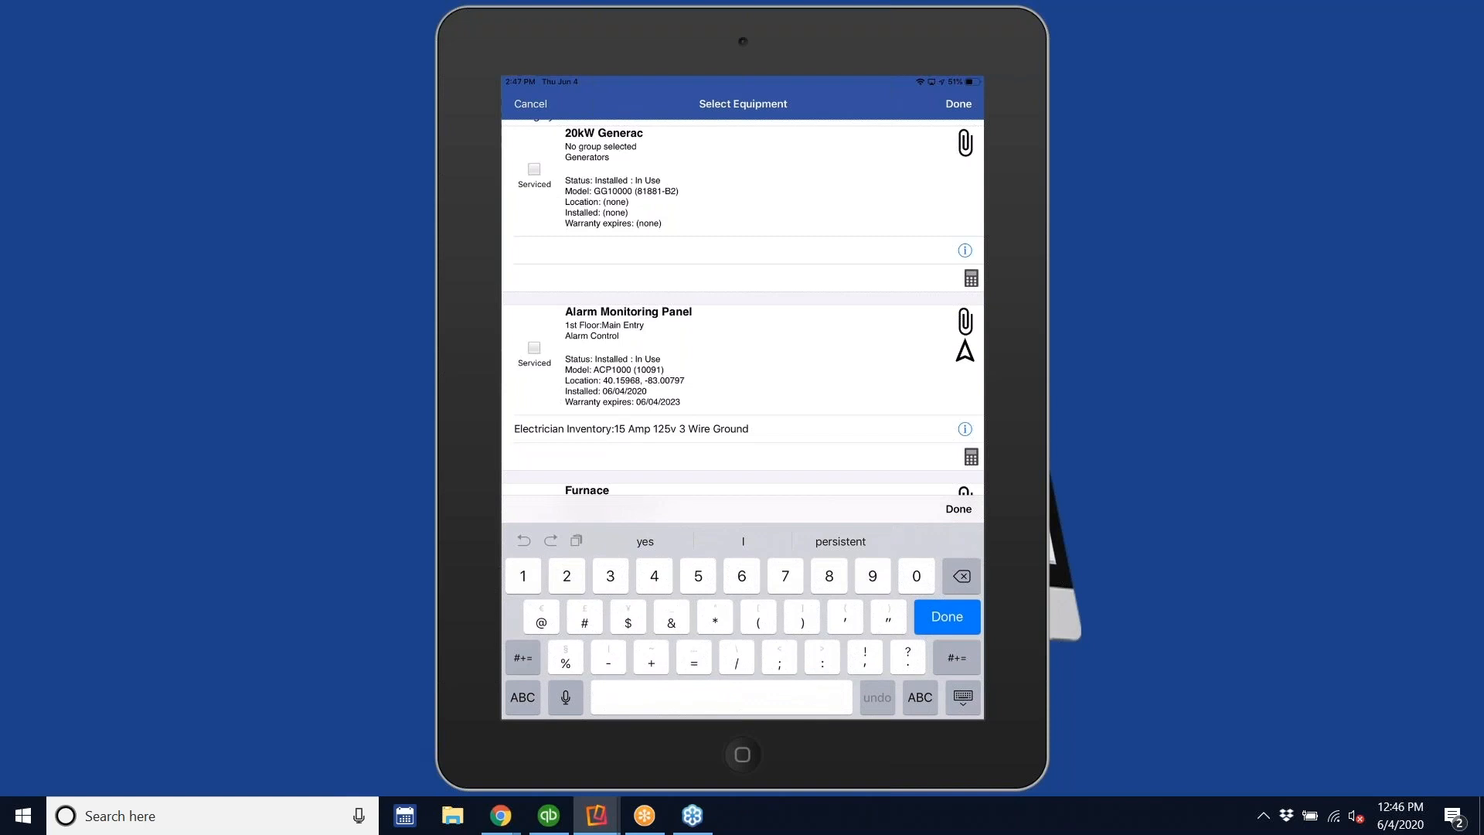
type("1")
left_click(959, 104)
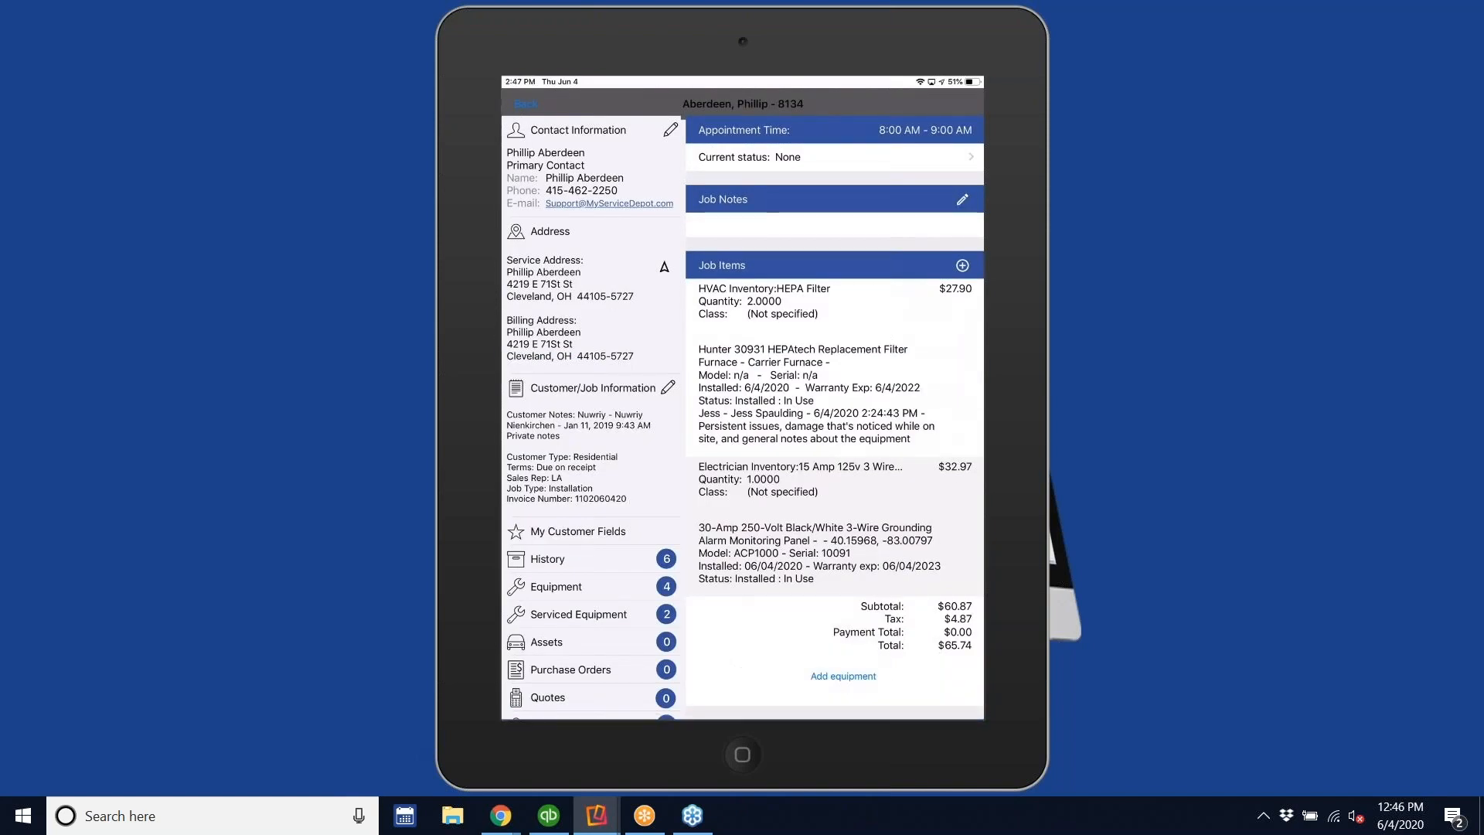
Review the details of the 15 Amp 125v 3 Wire Ground job item and the rest of the job.
left_click(800, 479)
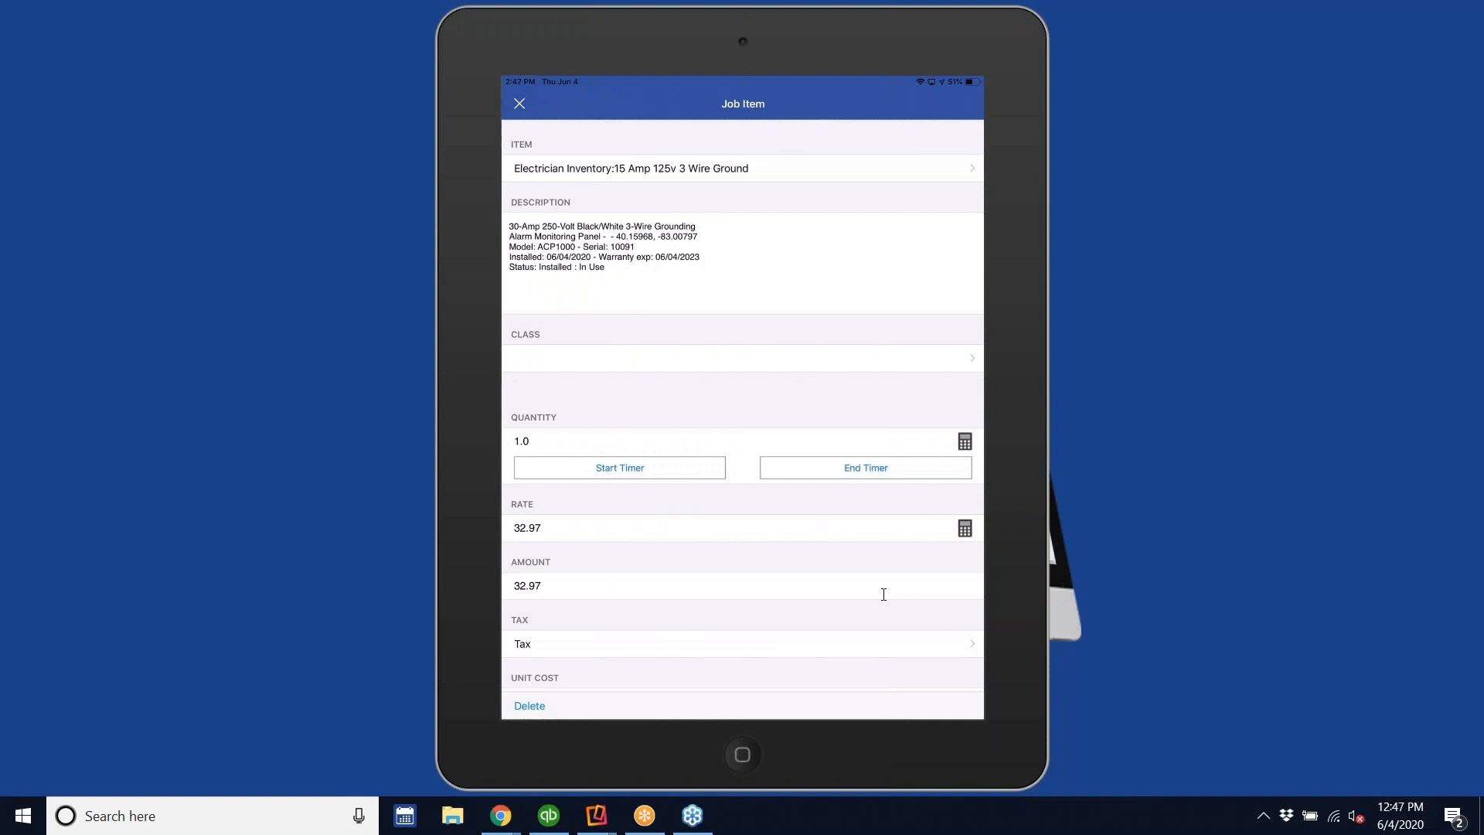
left_click(519, 104)
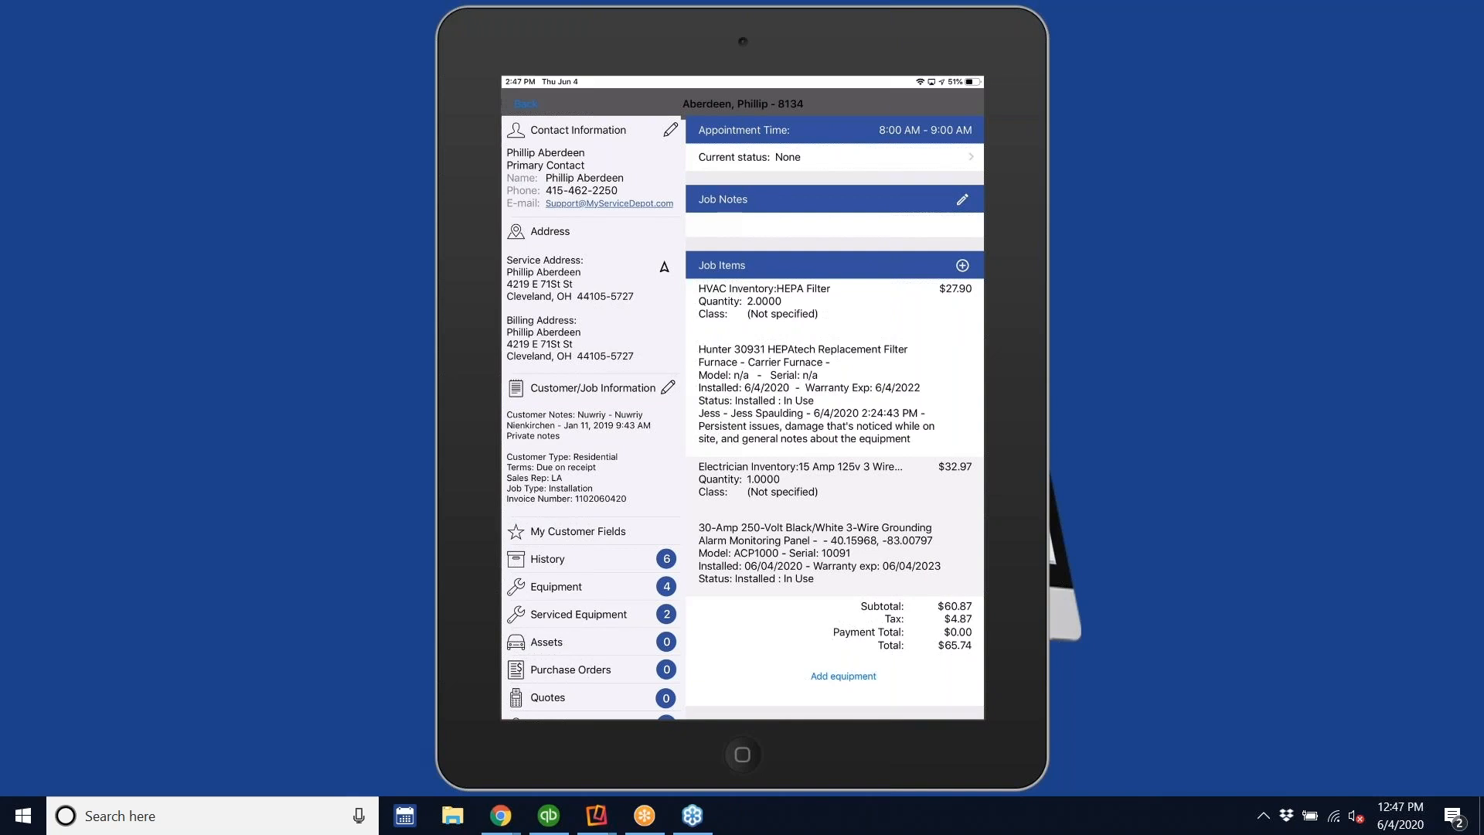
scroll(835, 418, "down", 5)
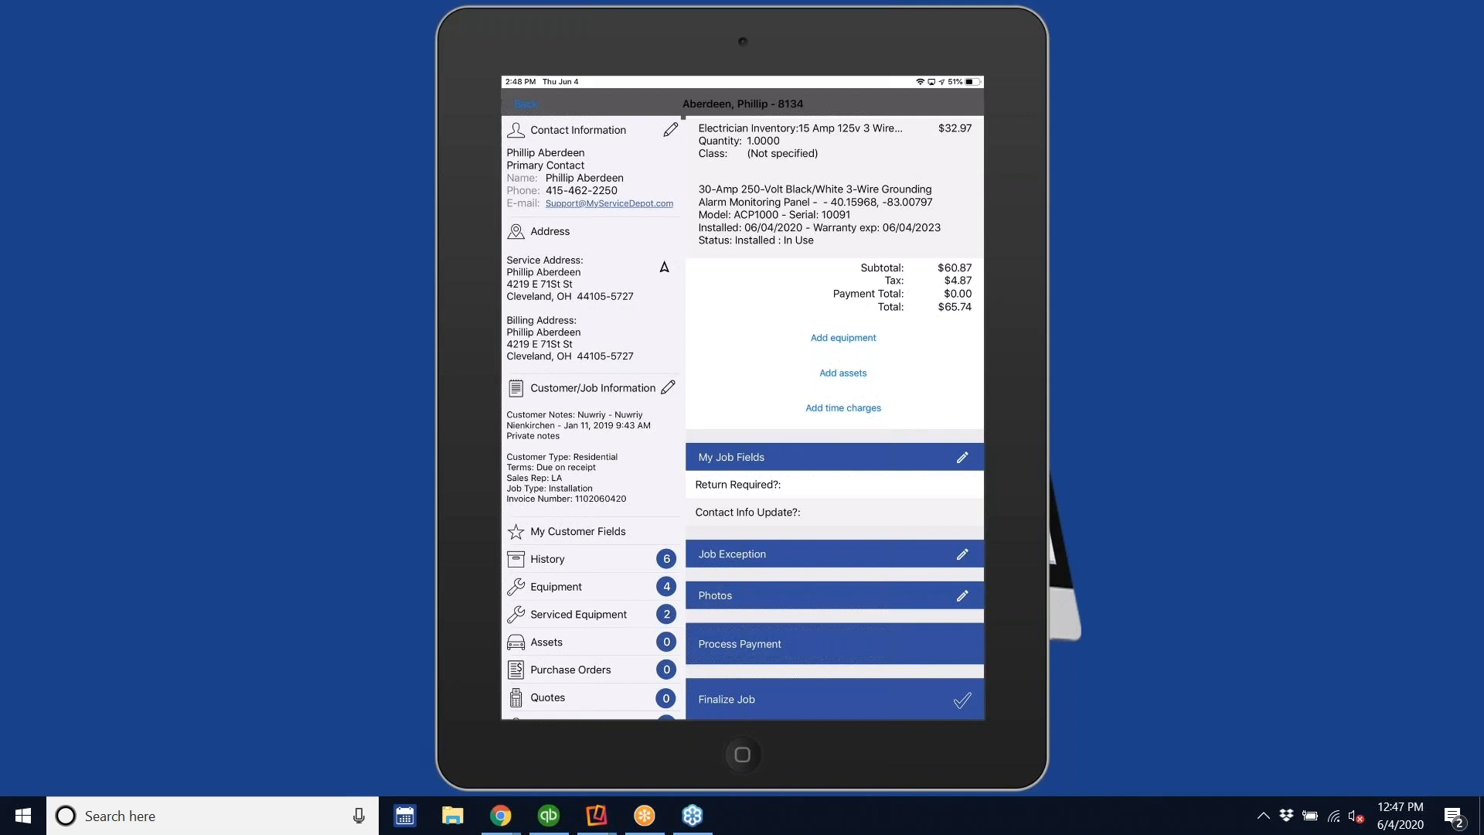
Reopen the 6/4/20 8:00am job from the jobs list and review its equipment list.
left_click(556, 586)
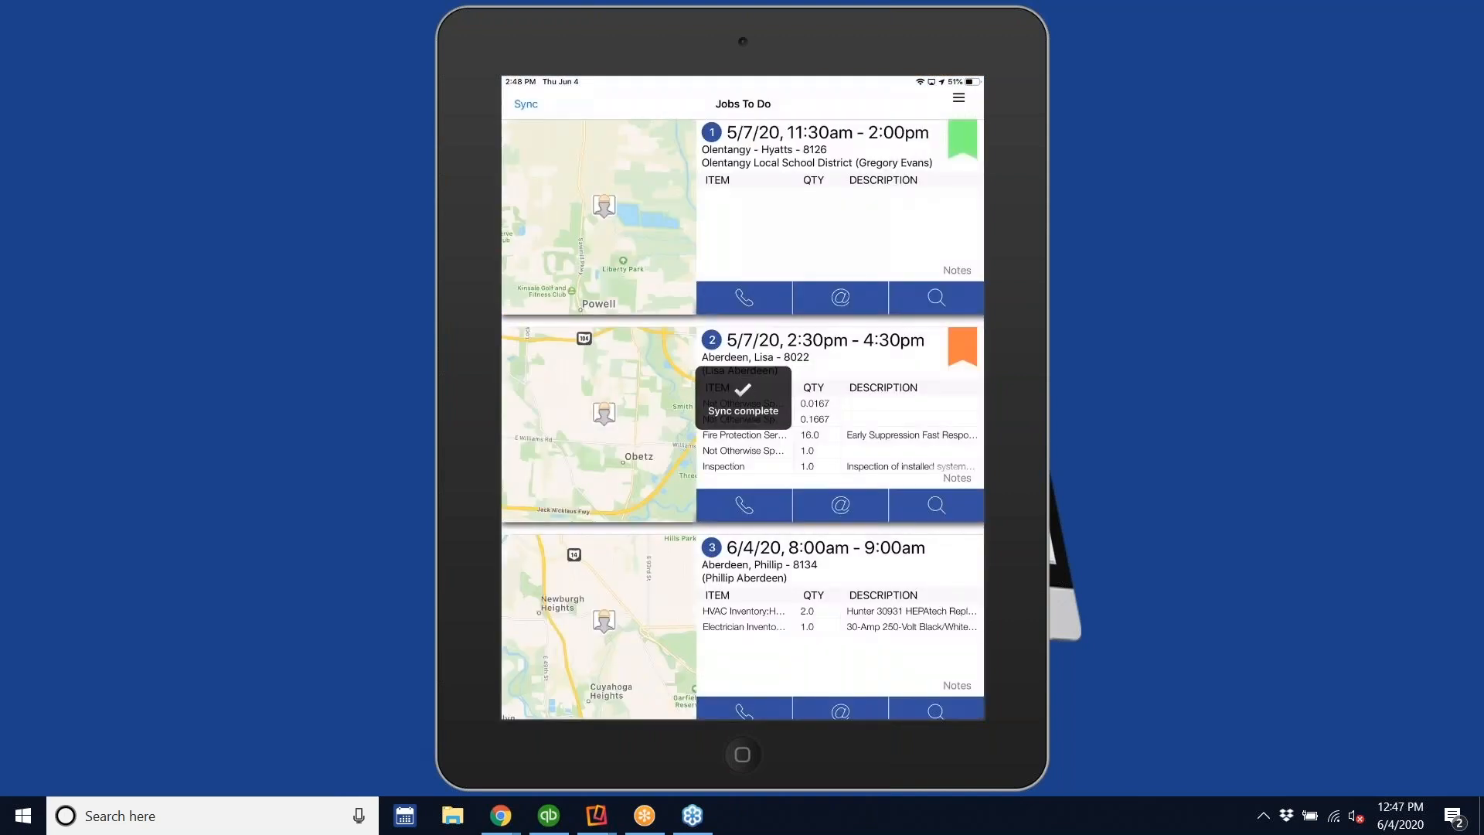
left_click(757, 650)
scroll(759, 647, "down", 5)
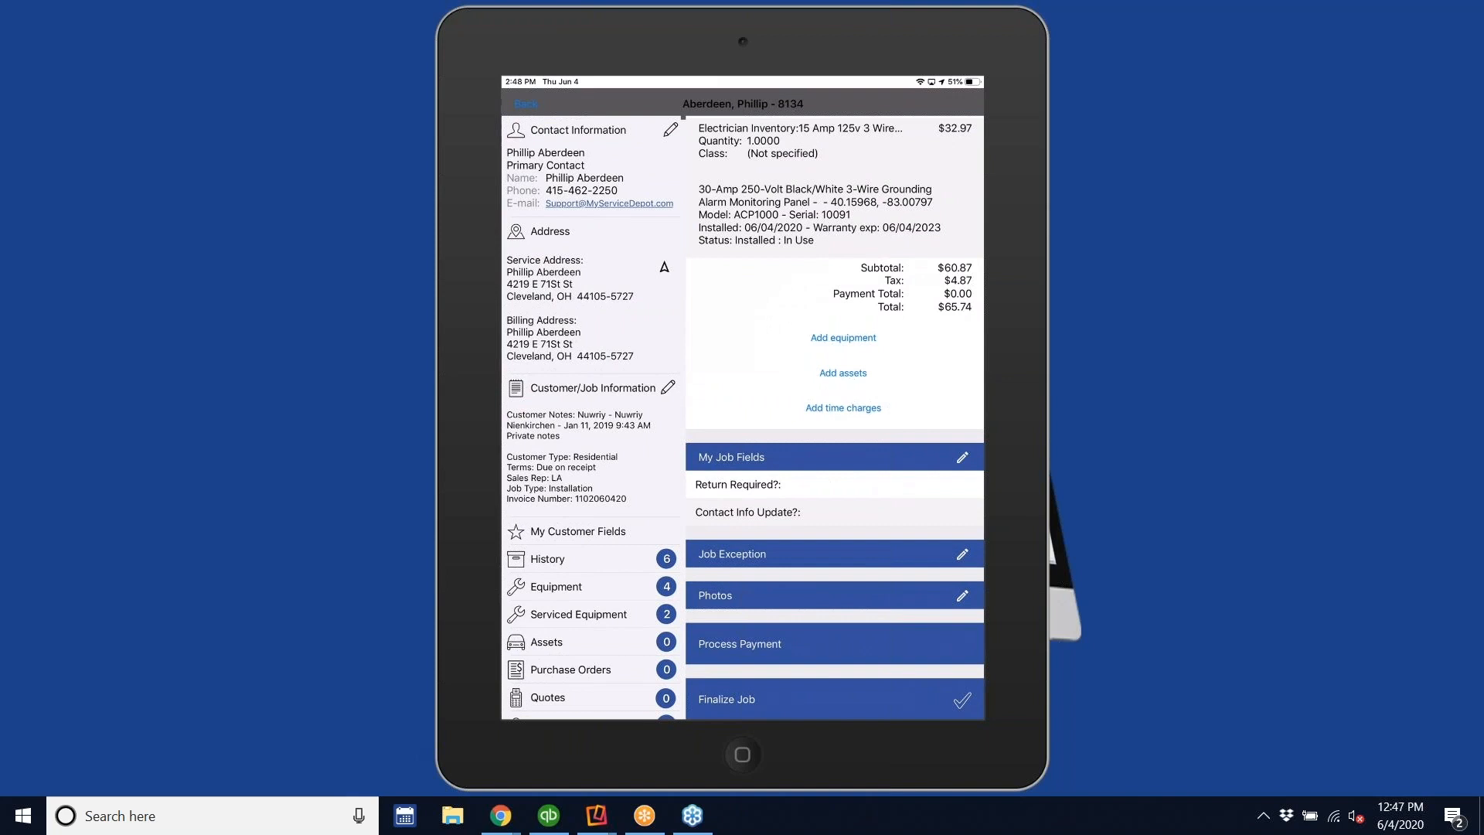
left_click(572, 587)
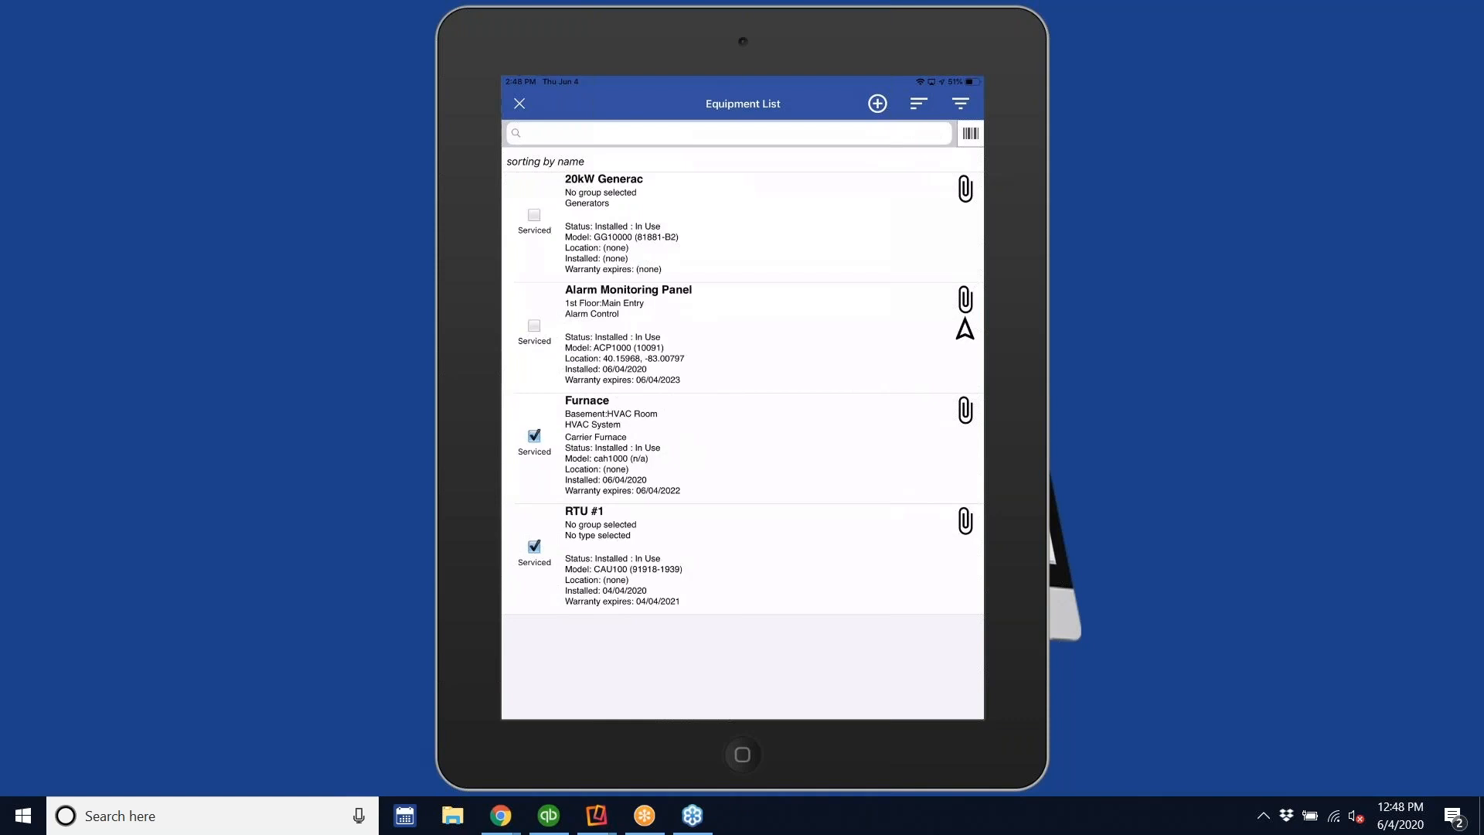
left_click(520, 104)
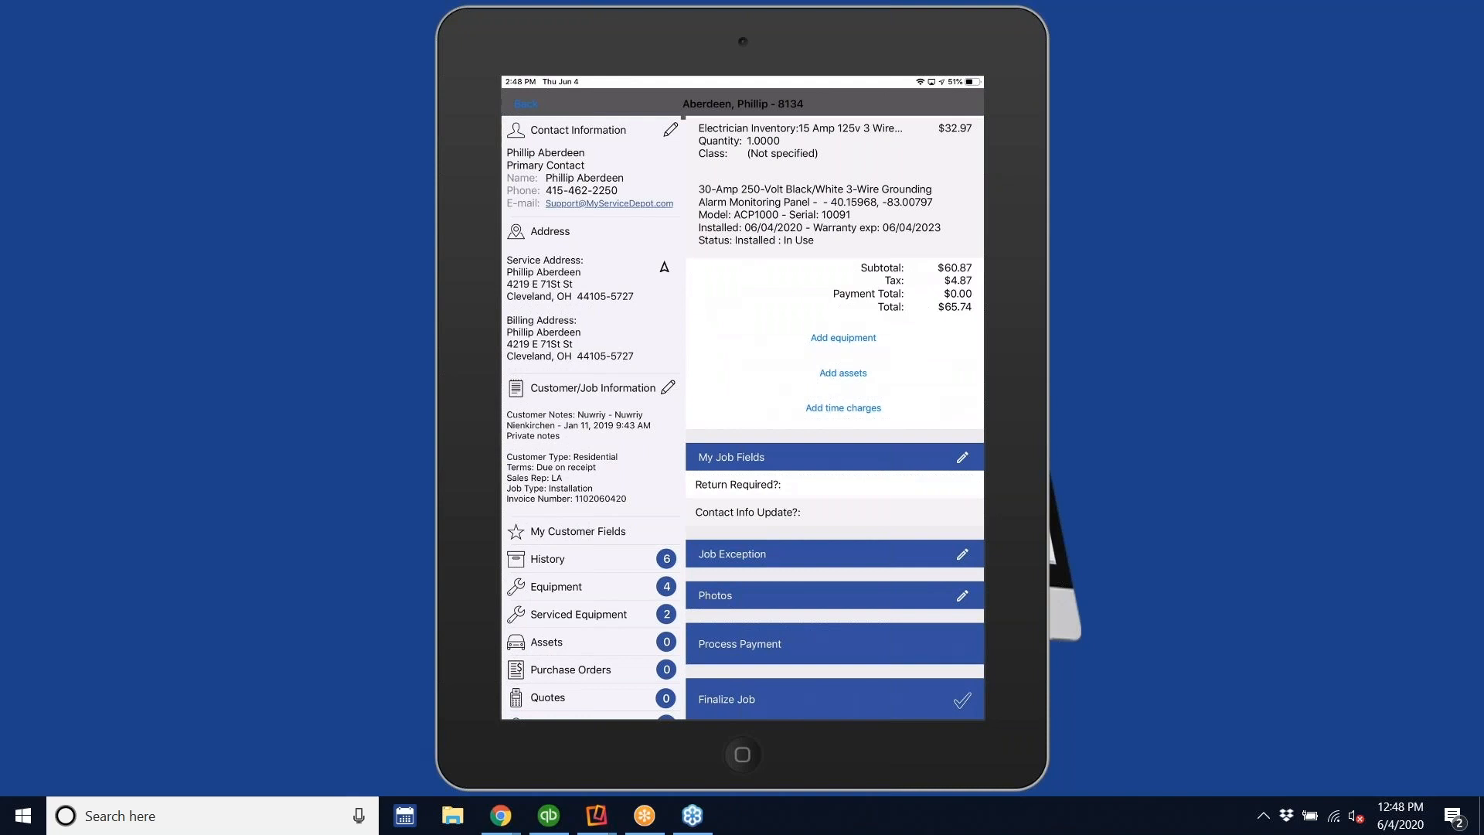